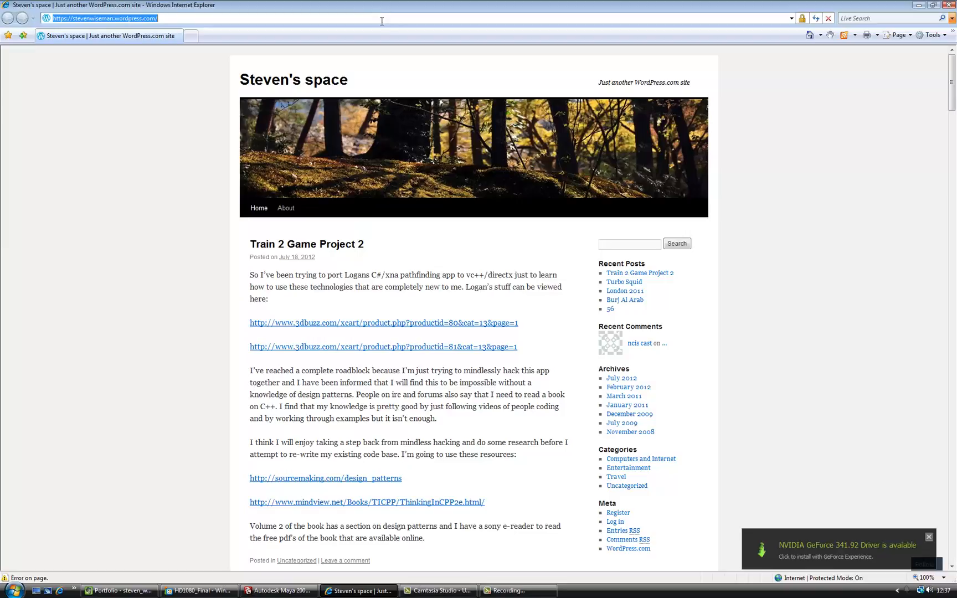
- Review the kitchen render and iPhone kitchen photo on the blog, and view the full-size HD1080_Final render in Windows Photo Gallery
left_click(446, 264)
scroll(444, 260, "down", 15)
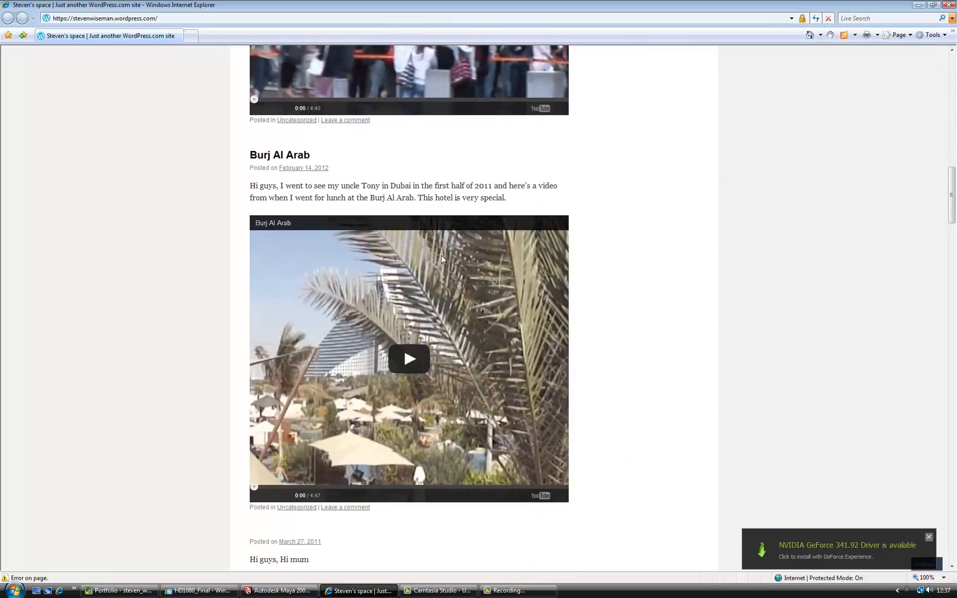
scroll(442, 258, "down", 20)
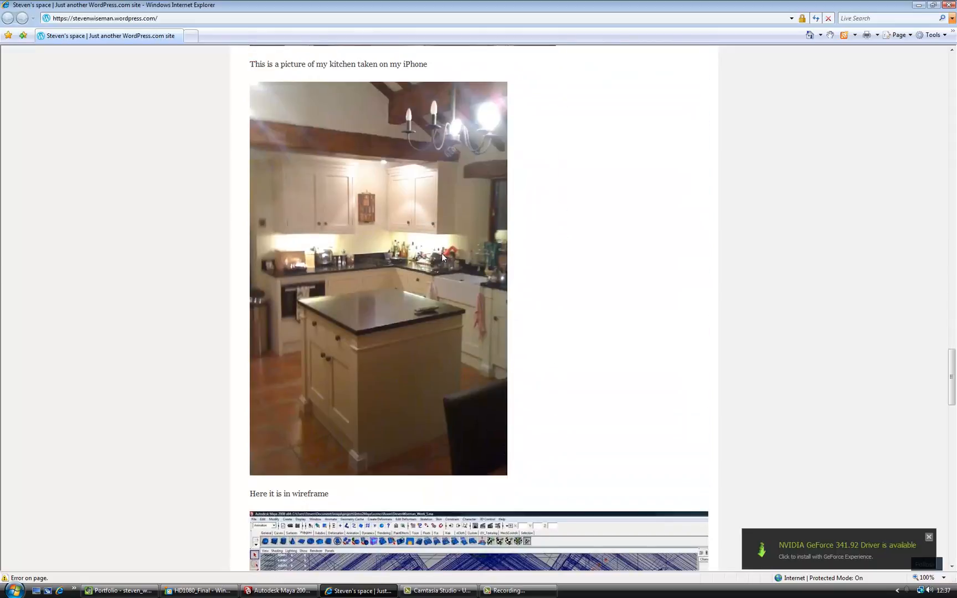
scroll(442, 257, "up", 7)
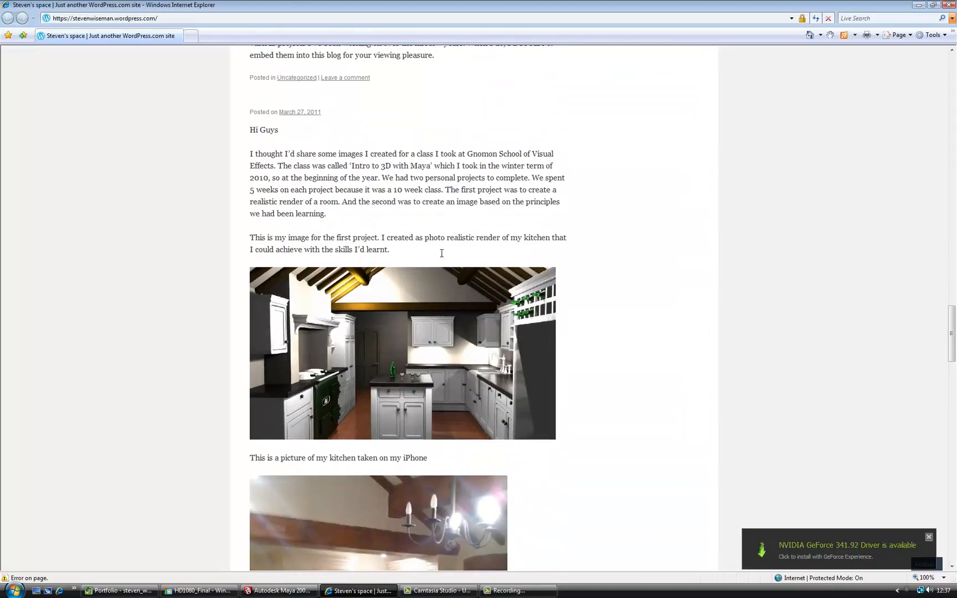
scroll(442, 255, "down", 3)
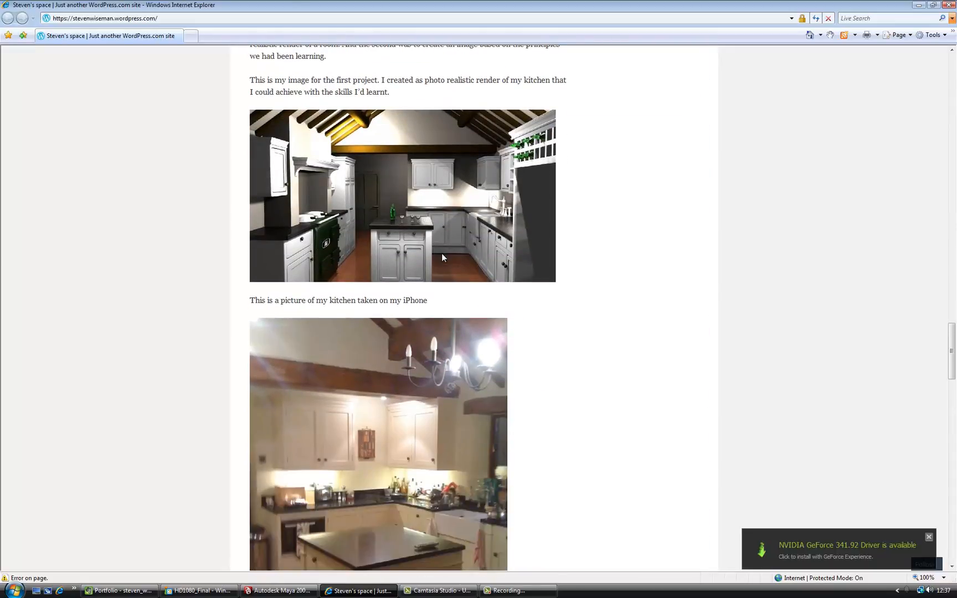
scroll(446, 267, "down", 2)
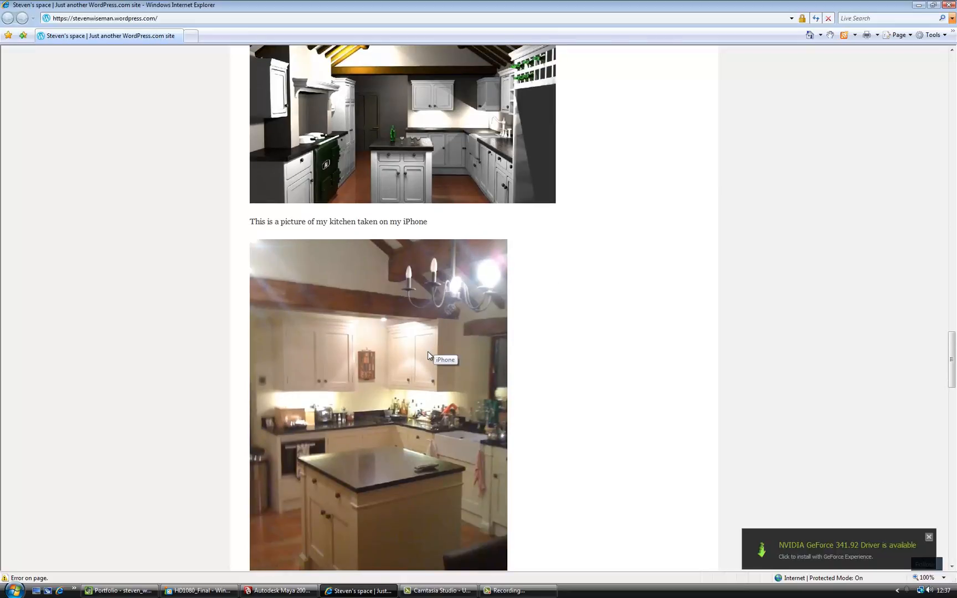
scroll(442, 200, "up", 3)
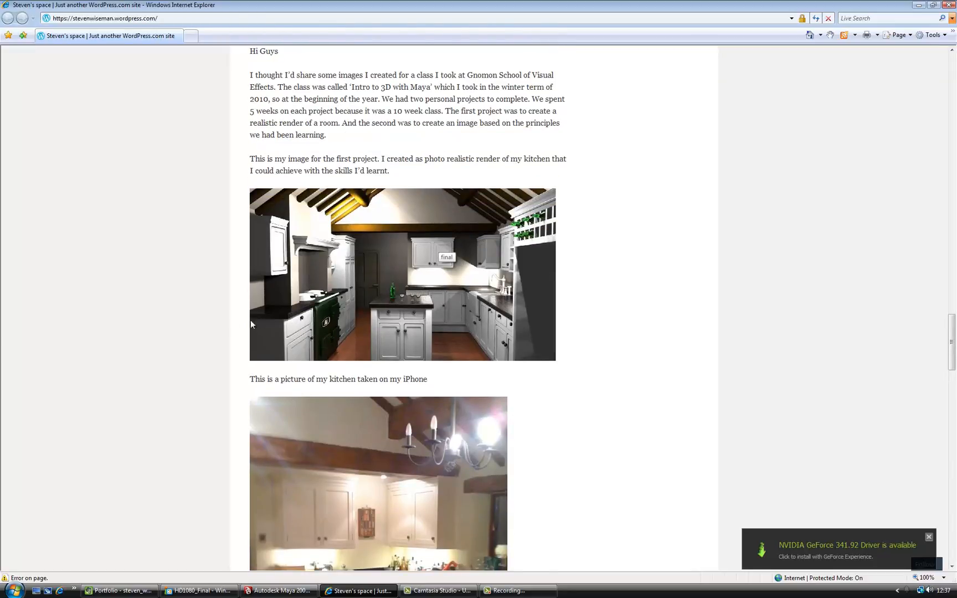
scroll(215, 314, "down", 1)
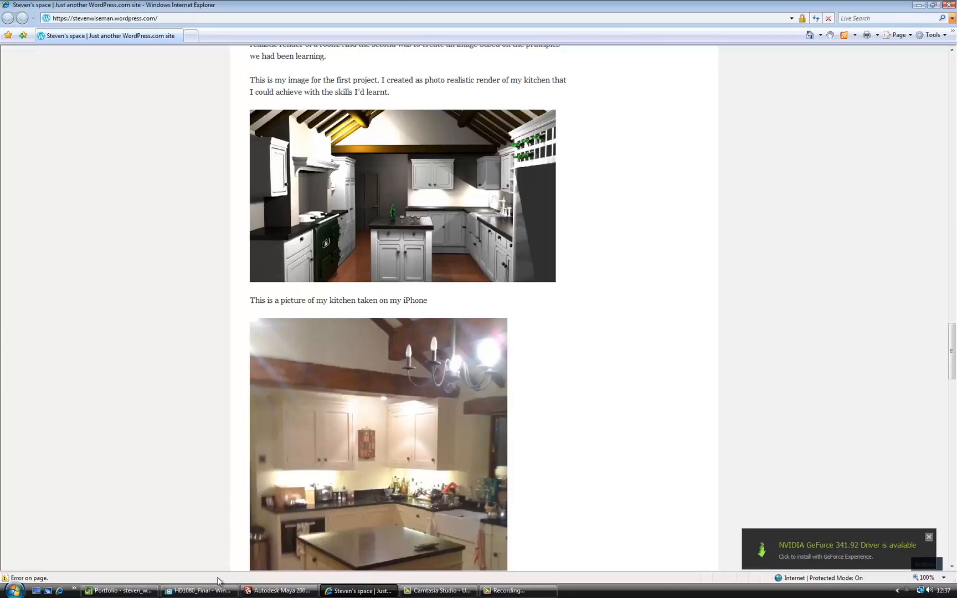
left_click(205, 592)
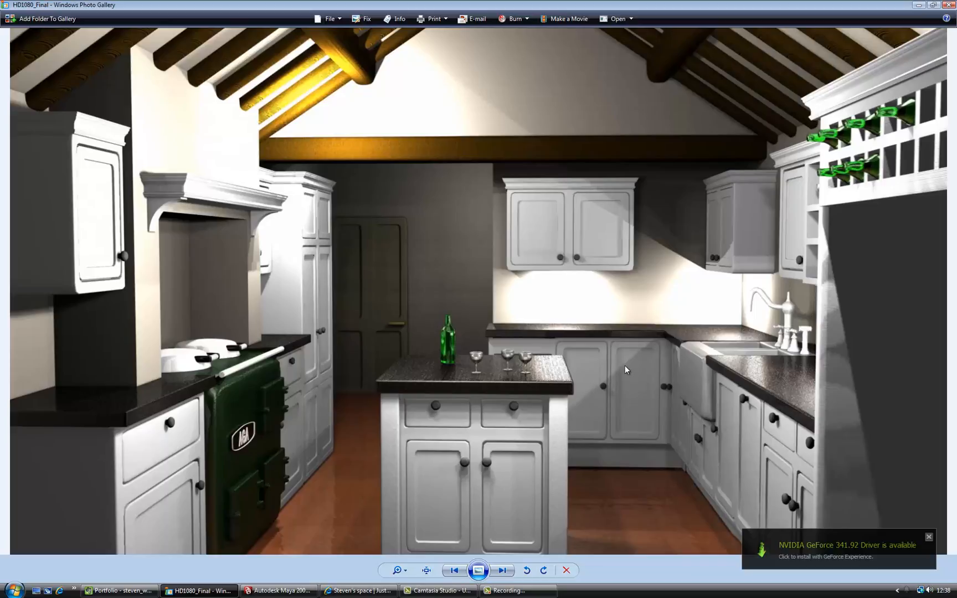
- Switch to Maya and select the sink together with the tap column, both handle bases, the side sprayer base and the curved spout
left_click(304, 590)
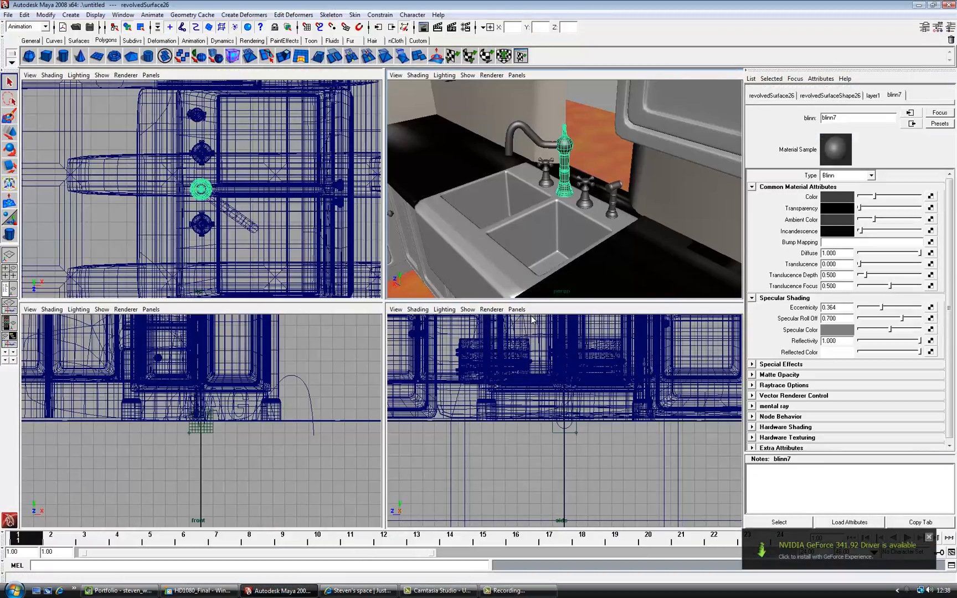
left_click(558, 229)
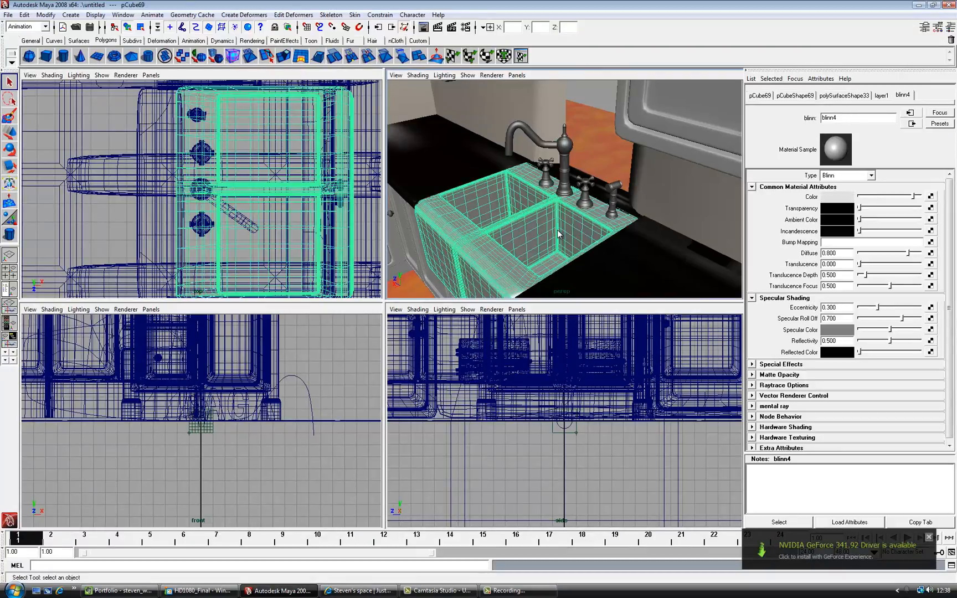
left_click(565, 184)
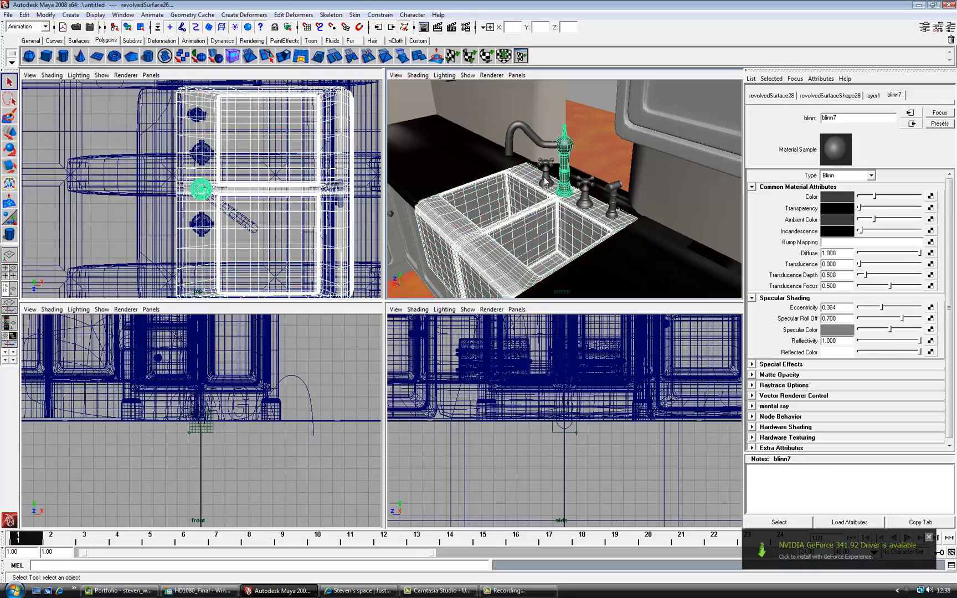
left_click(544, 178)
left_click(582, 201)
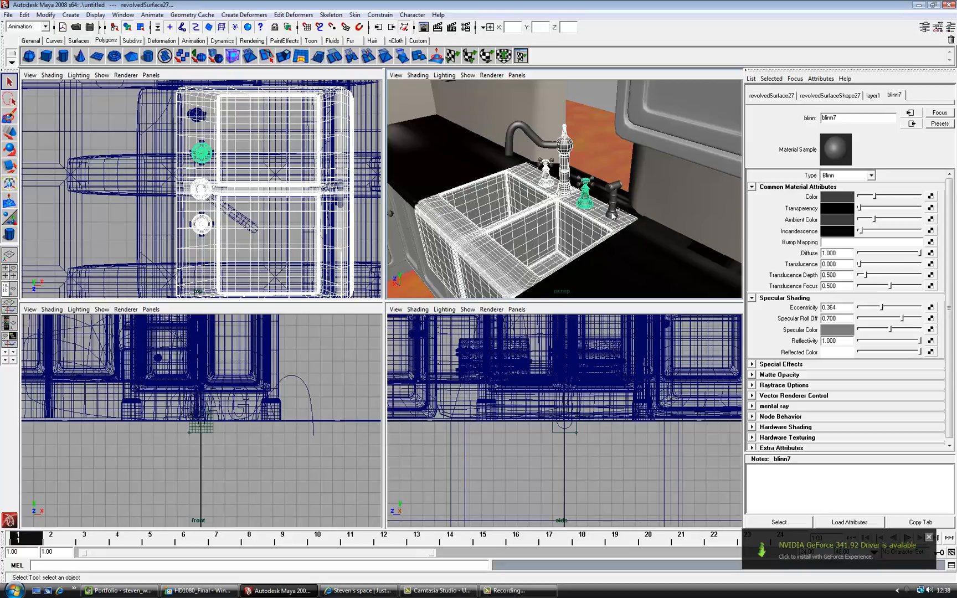
left_click(611, 212)
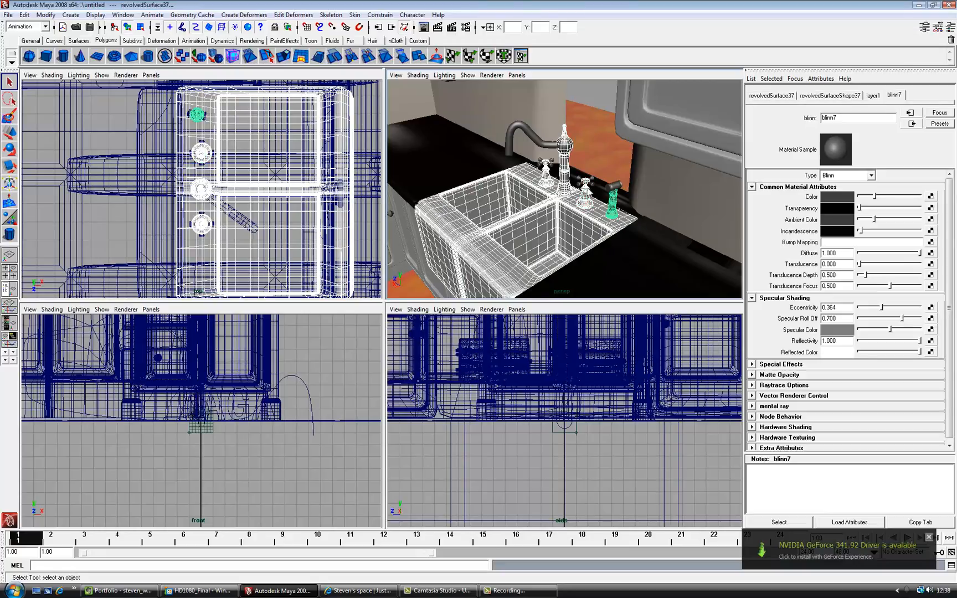
left_click(547, 148)
- Add the cross-shaped knob pieces of both tap handles to the selection in the enlarged perspective view
key("space")
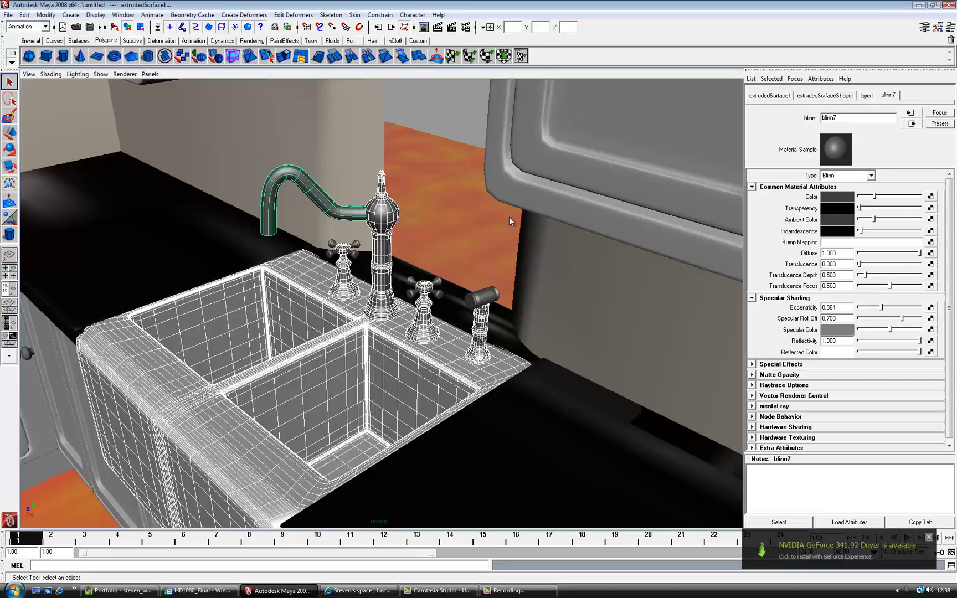
scroll(510, 217, "down", 5)
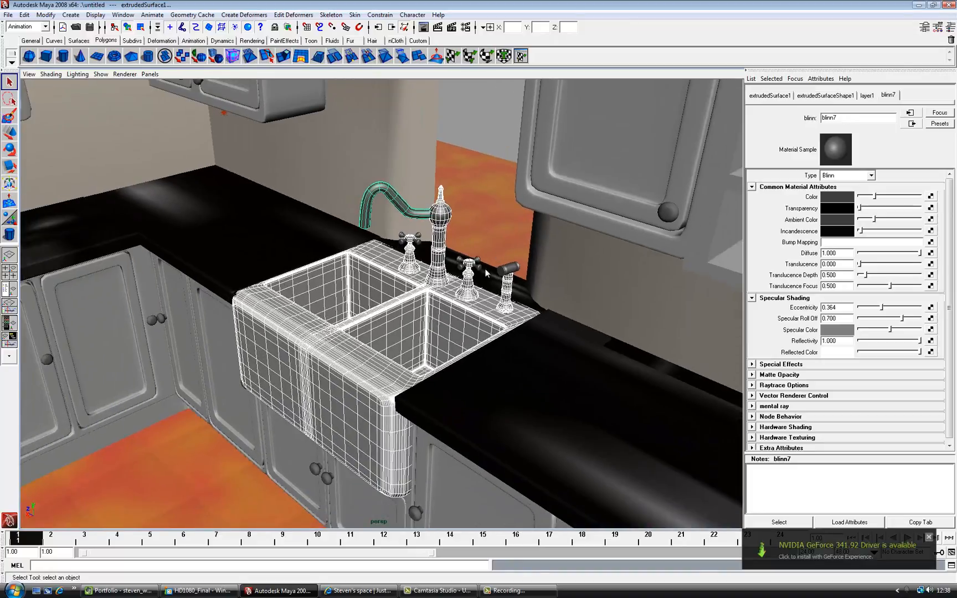
right_click_drag(346, 287, 579, 267, "alt")
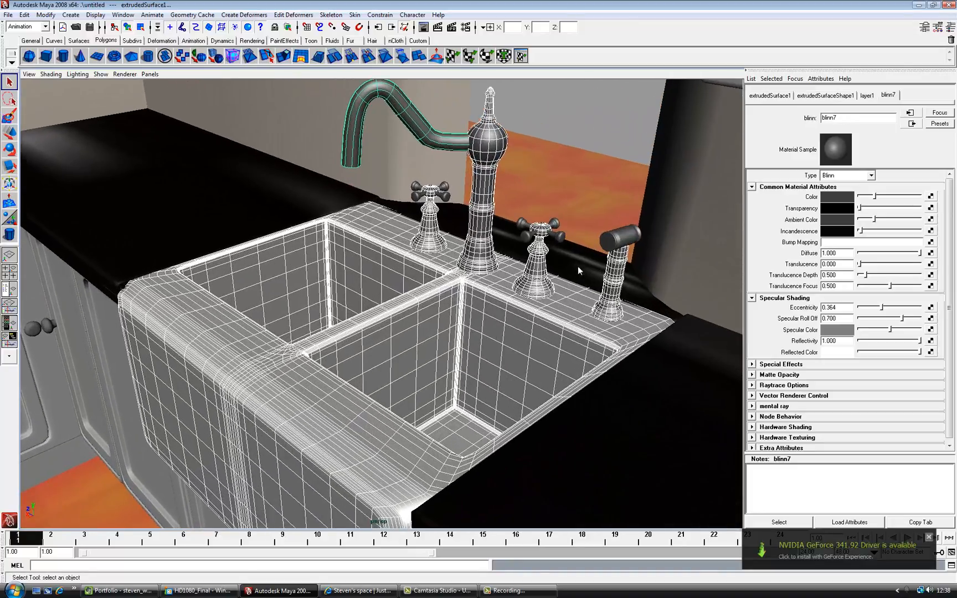
left_click(559, 239)
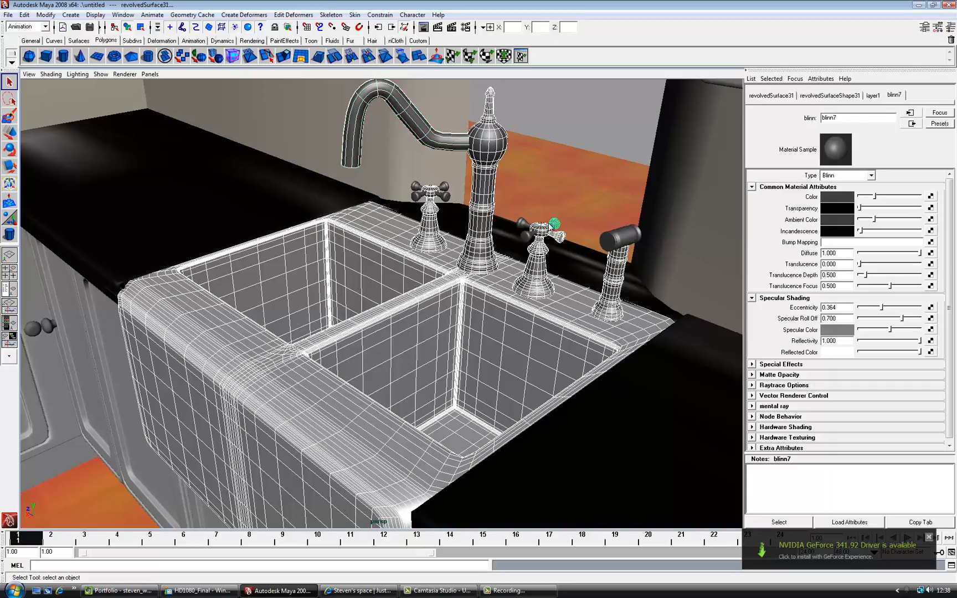
left_click(523, 223)
left_click(521, 235)
left_click(446, 188)
left_click(445, 187)
left_click(416, 188)
left_click(417, 197)
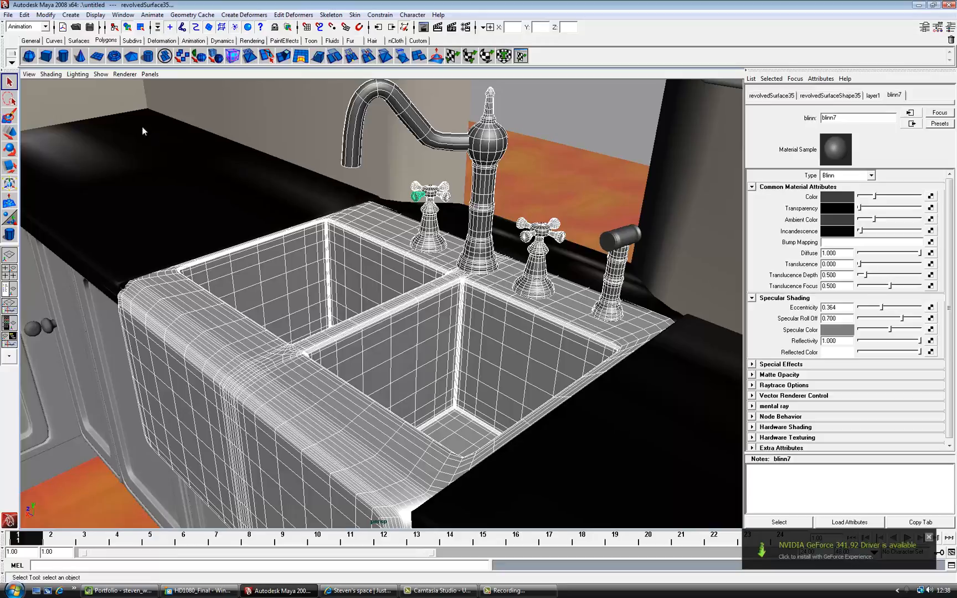
- Export the selected sink and tap parts to the Desktop as a mayaBinary file named taps
left_click(10, 16)
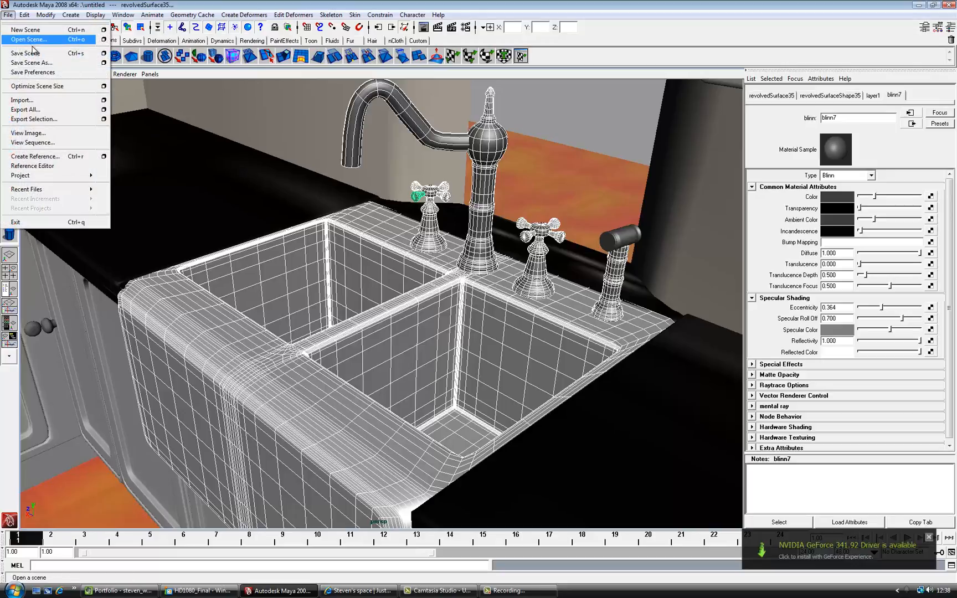
left_click(62, 119)
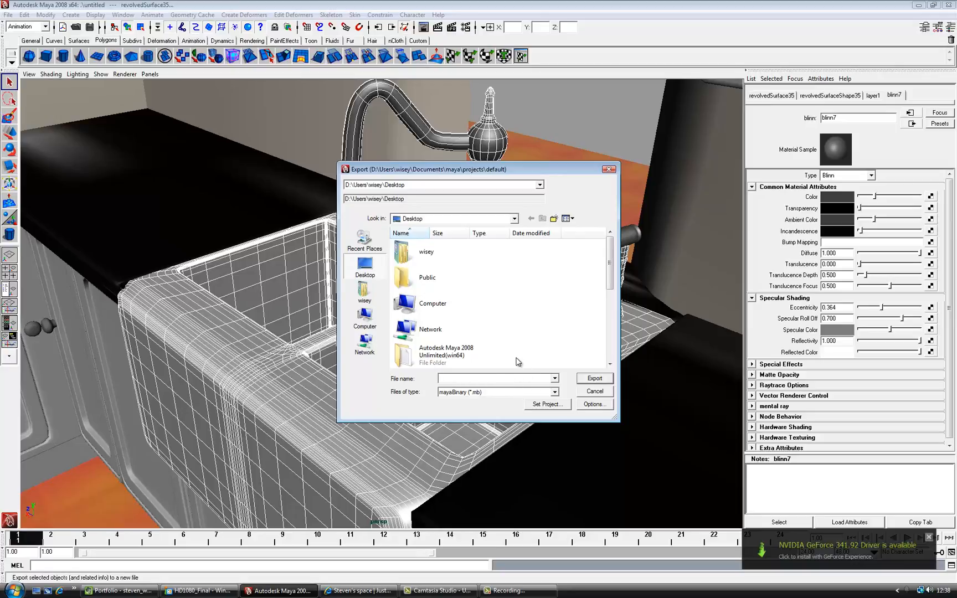
type("tap")
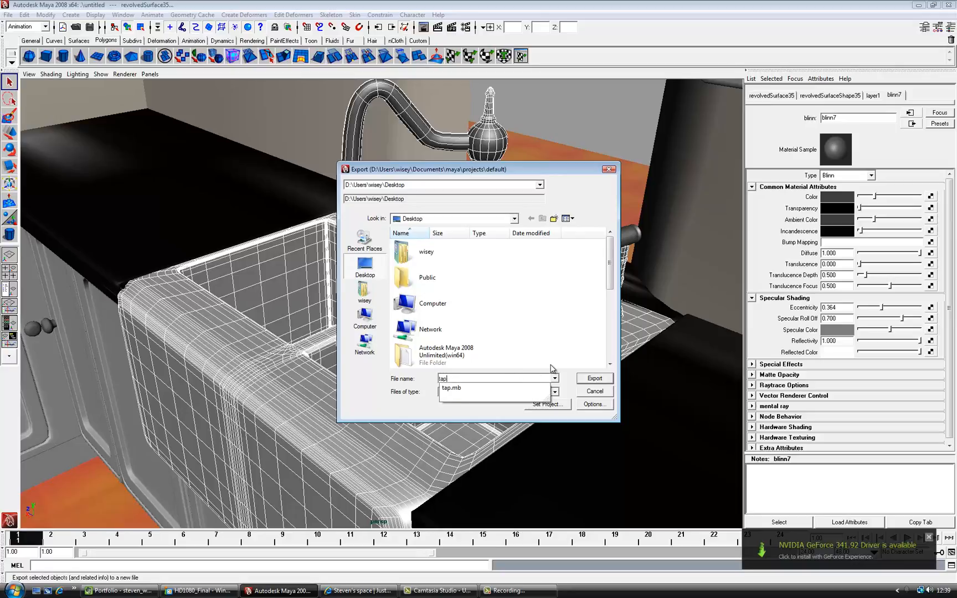
type("s")
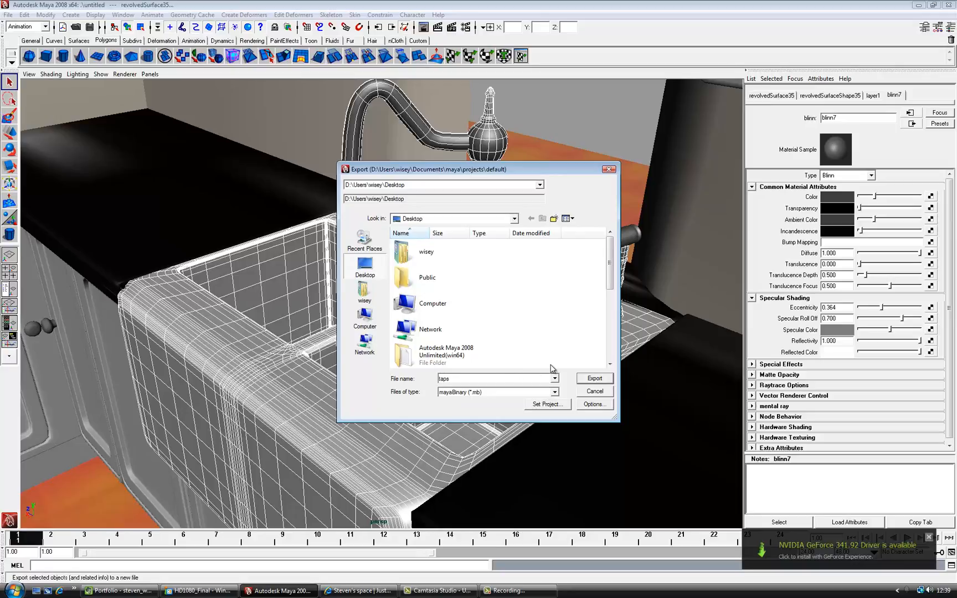
left_click(595, 378)
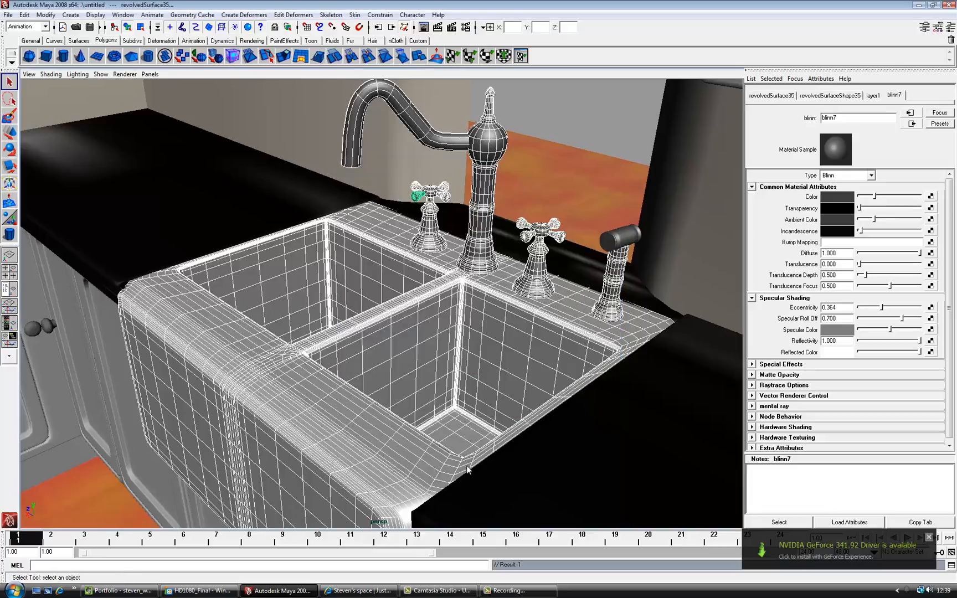
- Launch a second instance of Maya 2008 and maximize its window
key("super")
type("maya")
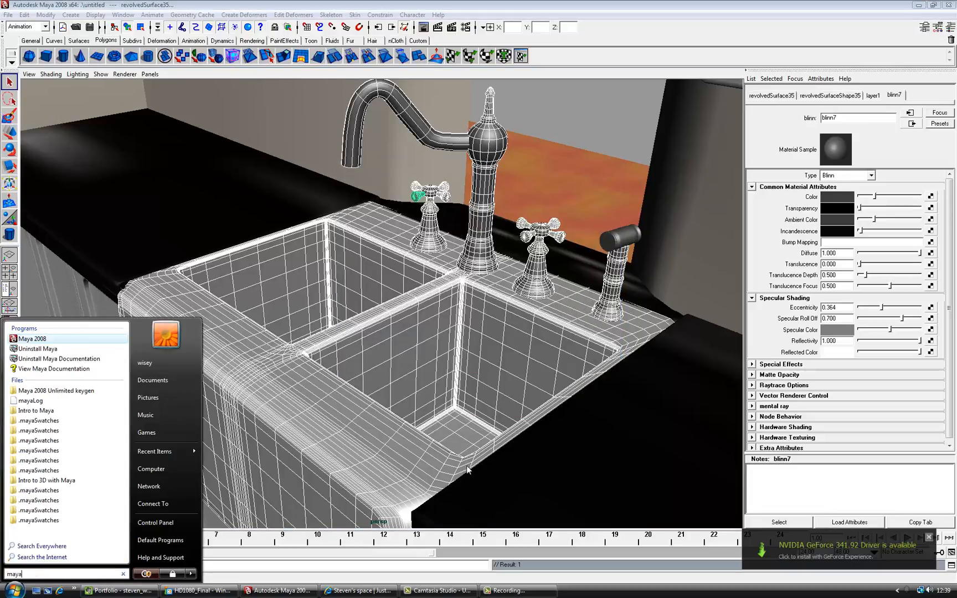
key("Return")
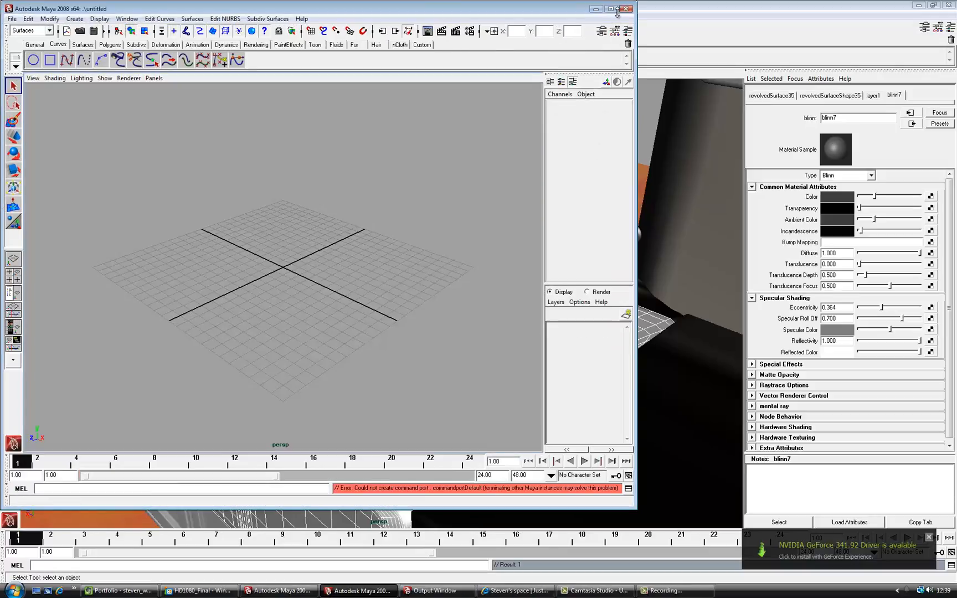
left_click(611, 9)
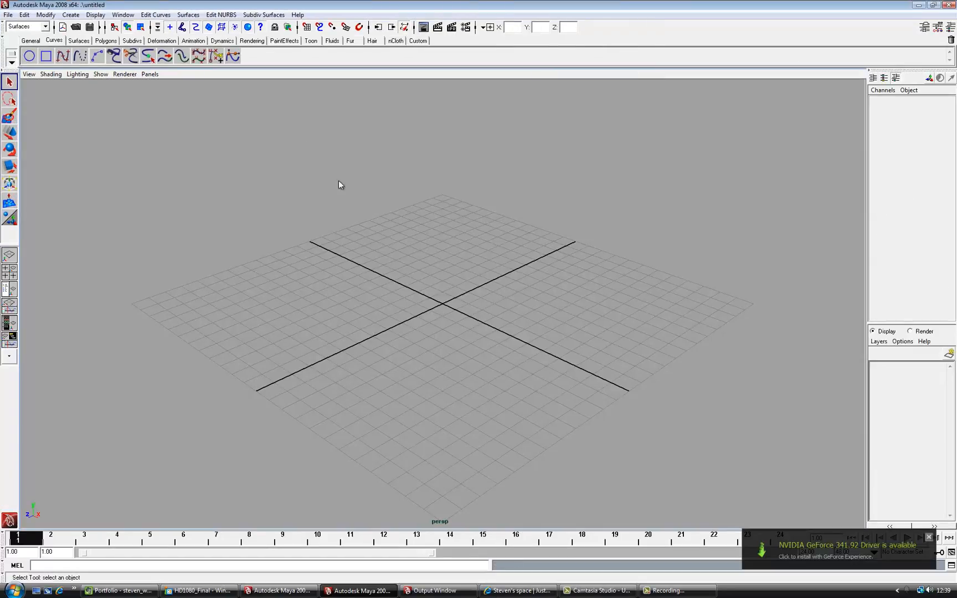
- Import the taps Maya binary file from the Desktop into the empty scene
left_click(7, 15)
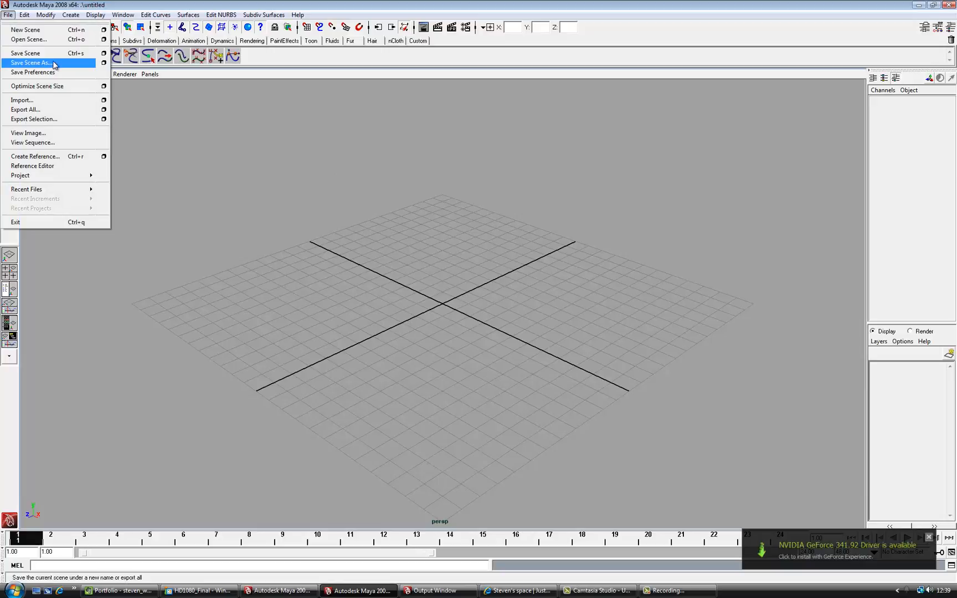
left_click(76, 100)
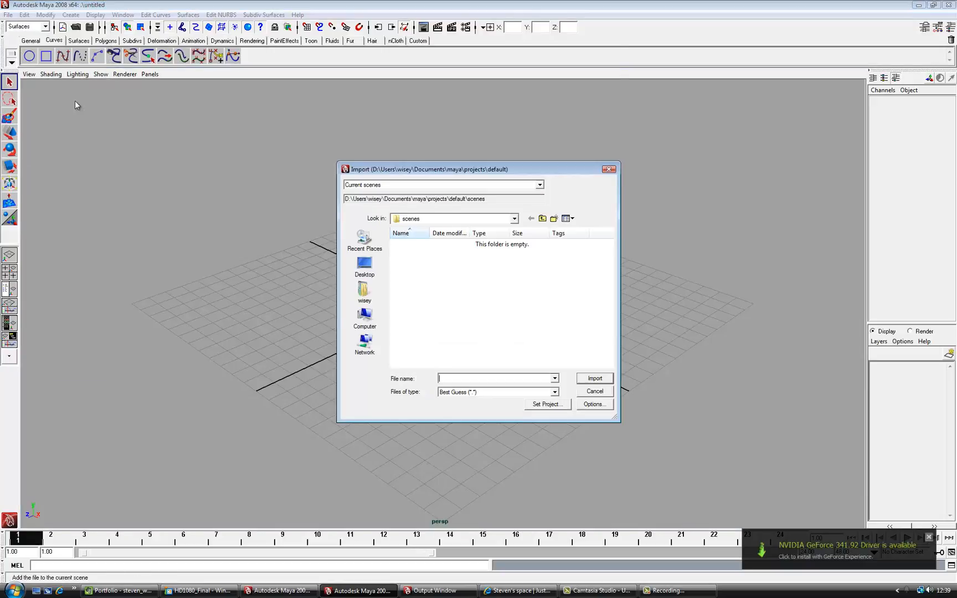
left_click(371, 264)
scroll(436, 319, "down", 6)
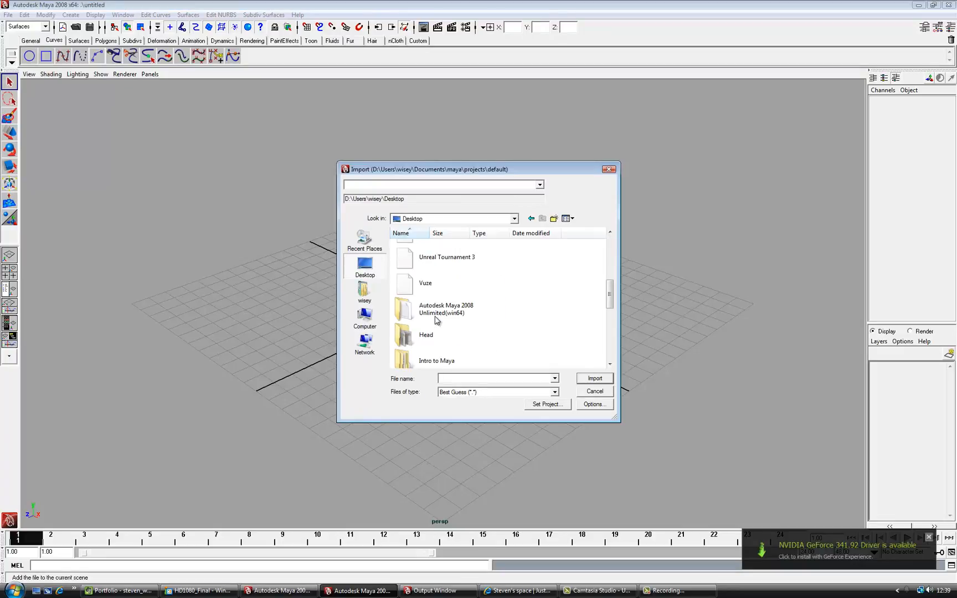
scroll(437, 321, "down", 1)
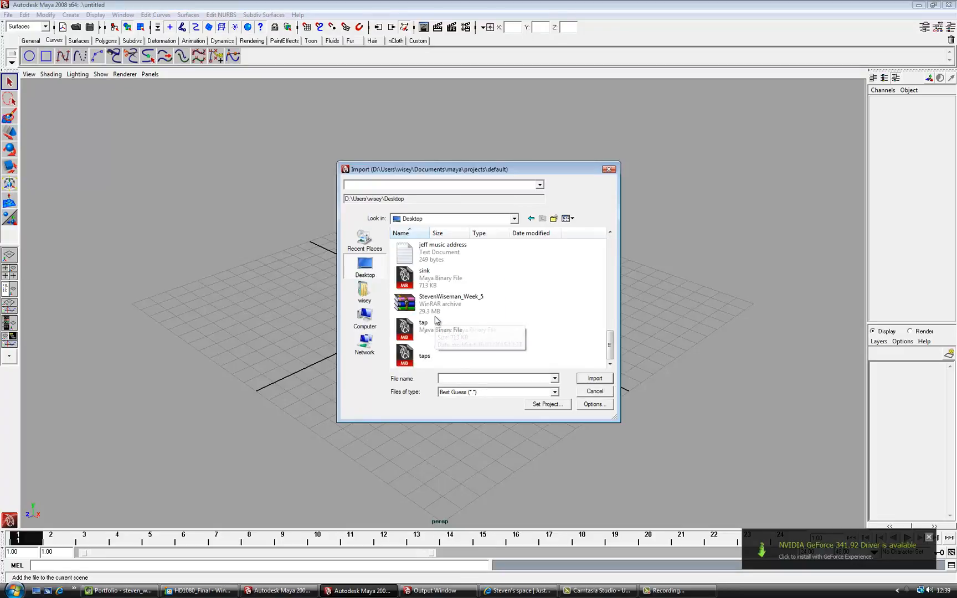
left_click(455, 360)
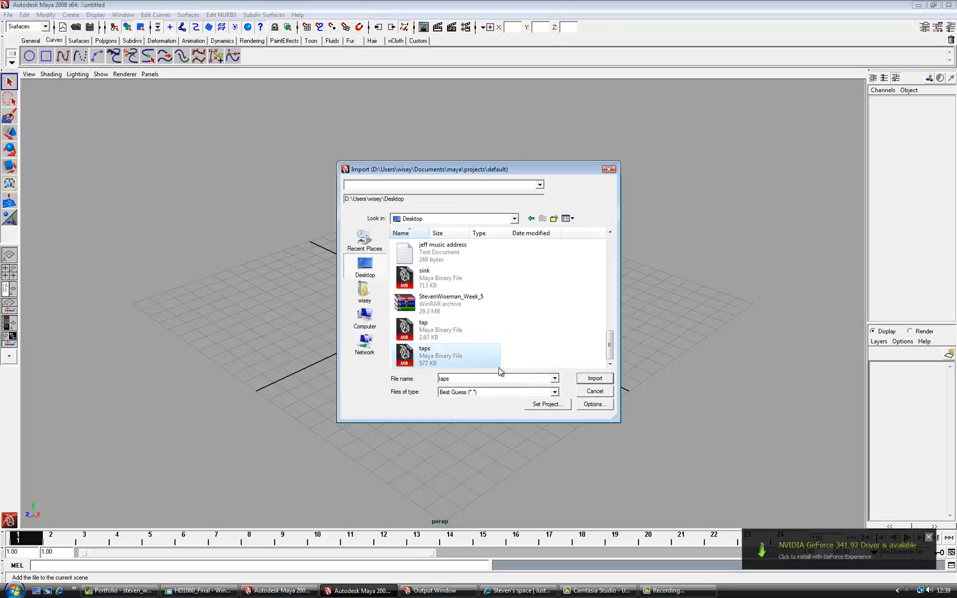
left_click(592, 379)
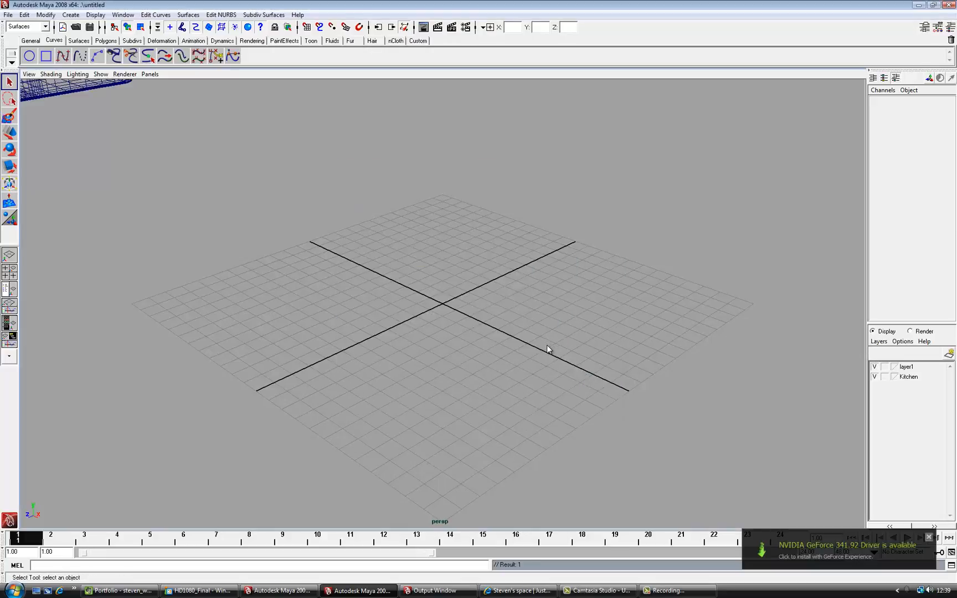
- Frame the imported sink and taps in the perspective view and show the four-view layout
key("a")
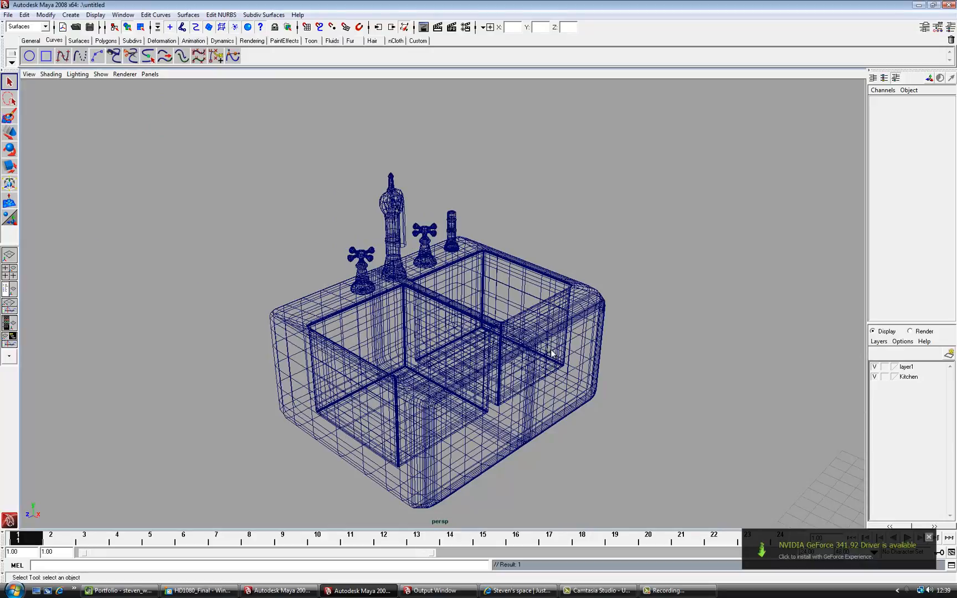
left_click_drag(552, 354, 428, 343, "alt")
right_click_drag(428, 343, 249, 317, "alt")
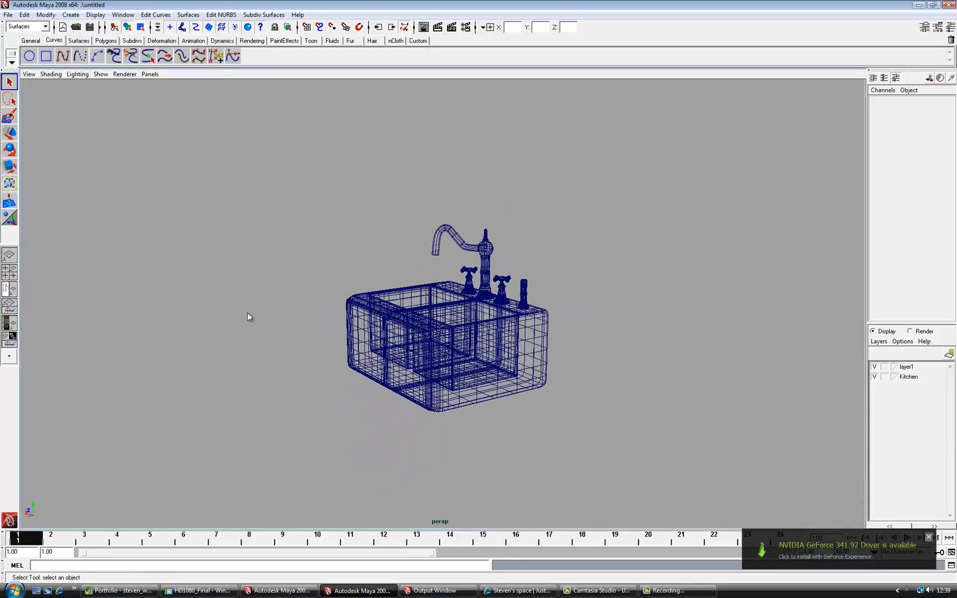
key("space")
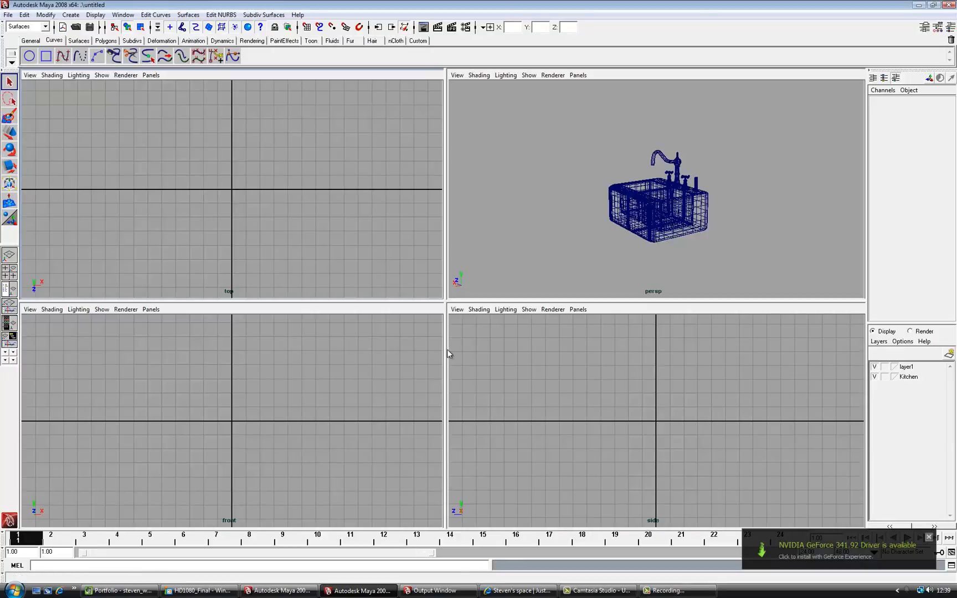
- Select all the sink and tap parts and move them about 9.8 units down onto the ground line and 9.1 units along X toward the origin
key("a")
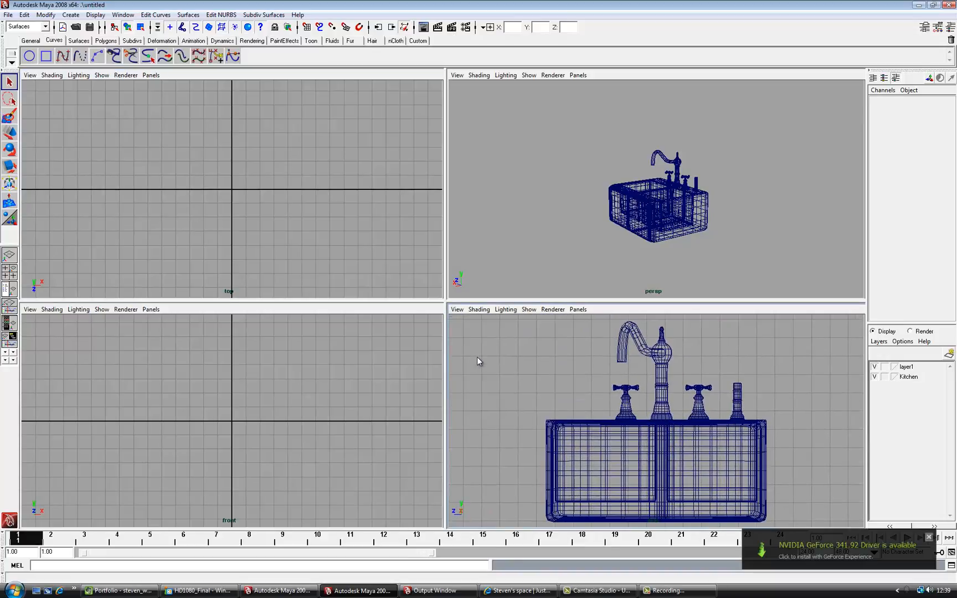
key("a")
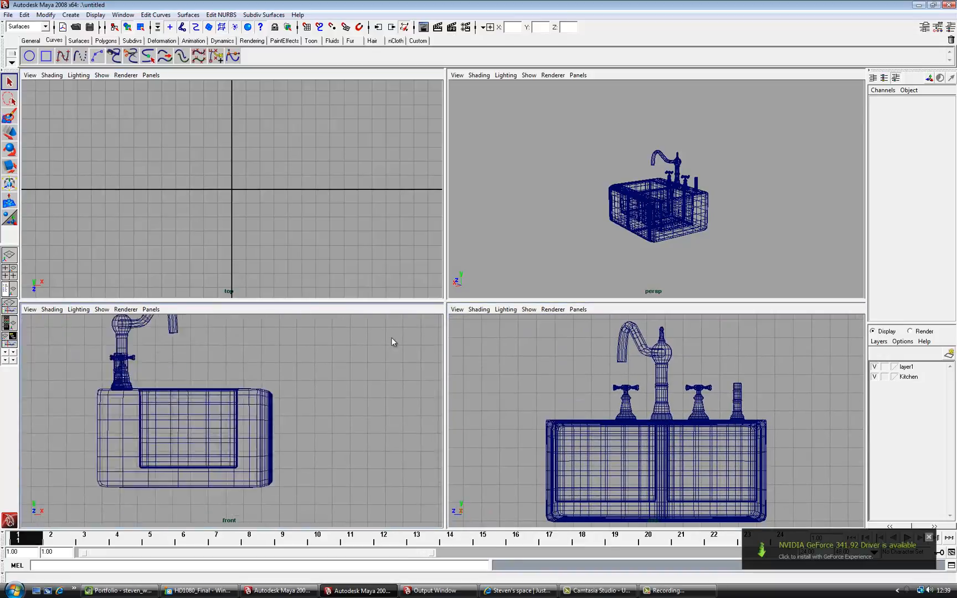
key("a")
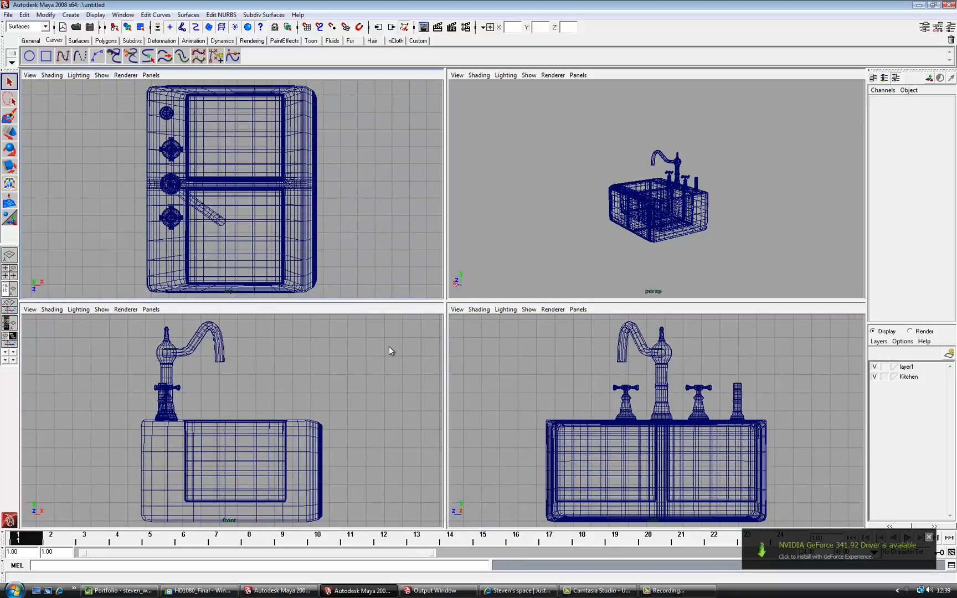
right_click_drag(411, 374, 257, 361, "alt")
right_click_drag(405, 405, 365, 405, "alt")
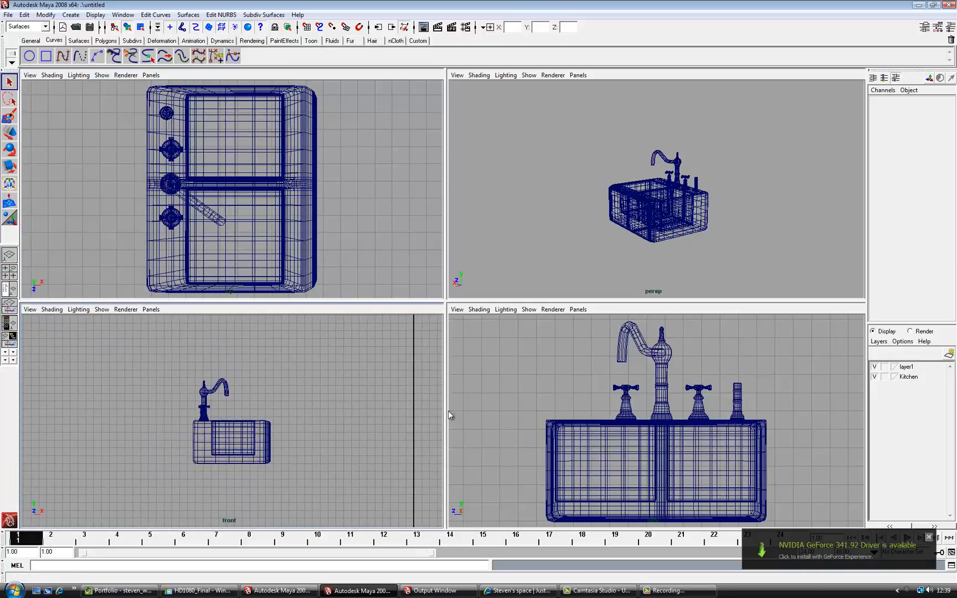
right_click_drag(433, 431, 261, 399, "alt")
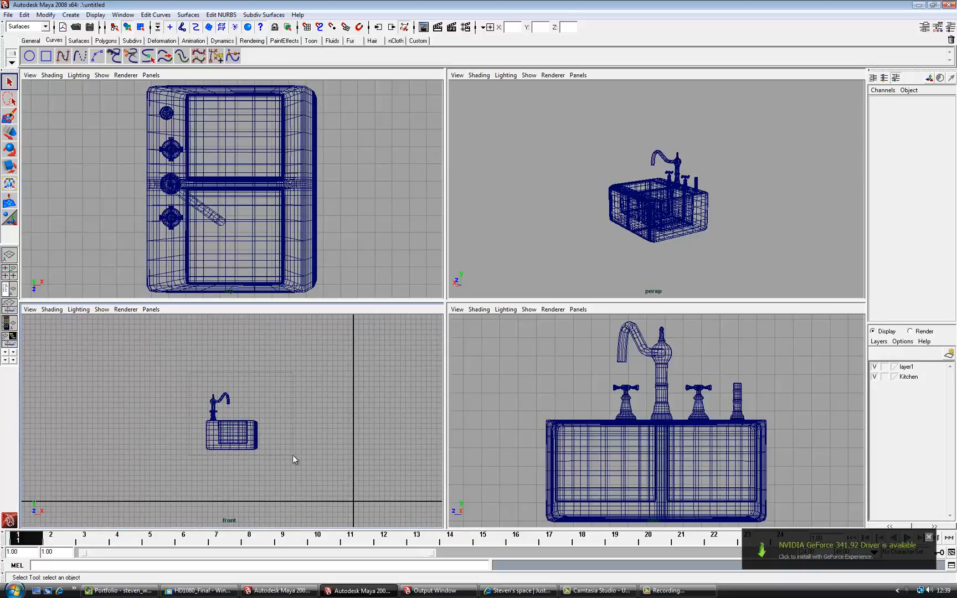
left_click_drag(189, 372, 293, 455)
key("w")
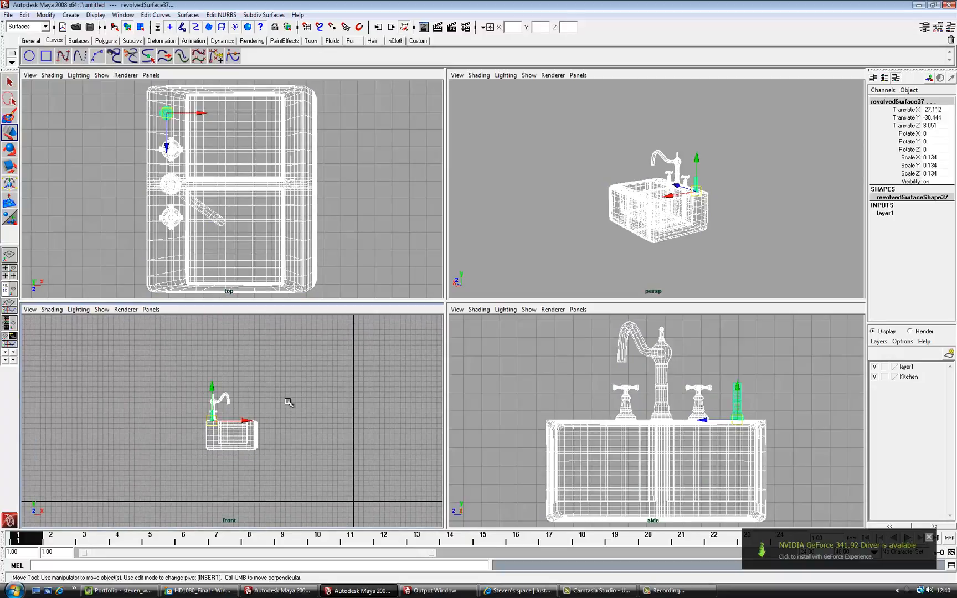
left_click_drag(216, 391, 224, 443)
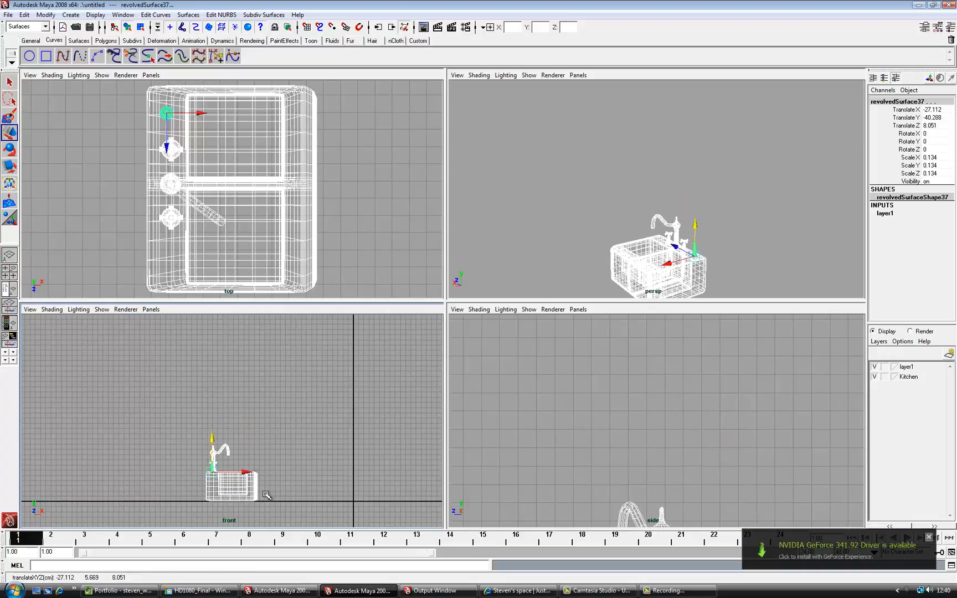
left_click_drag(252, 478, 299, 475)
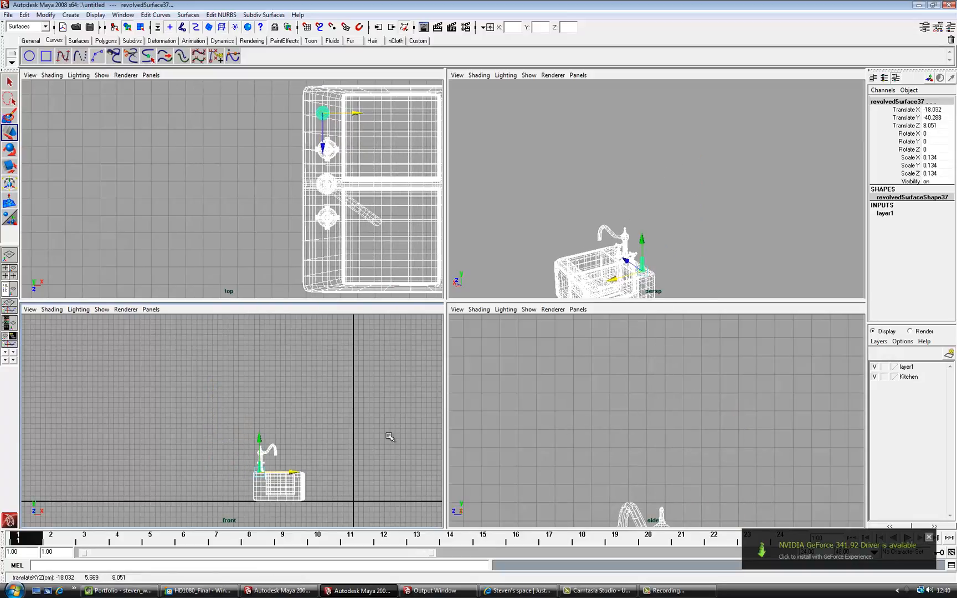
- Frame the curved tap spout in the perspective view, display that view smooth shaded, and clear the selection
key("f")
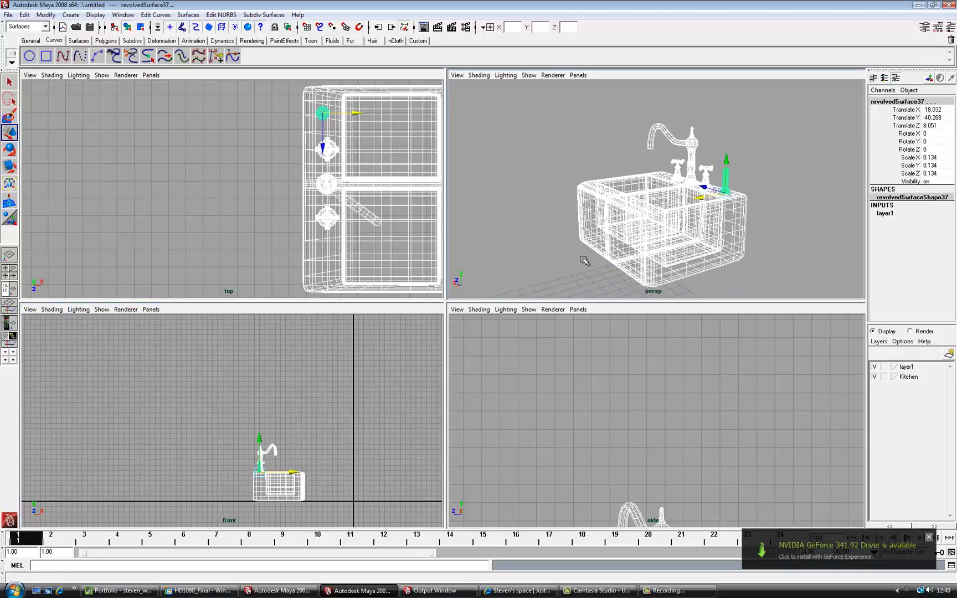
left_click_drag(588, 267, 565, 269, "alt")
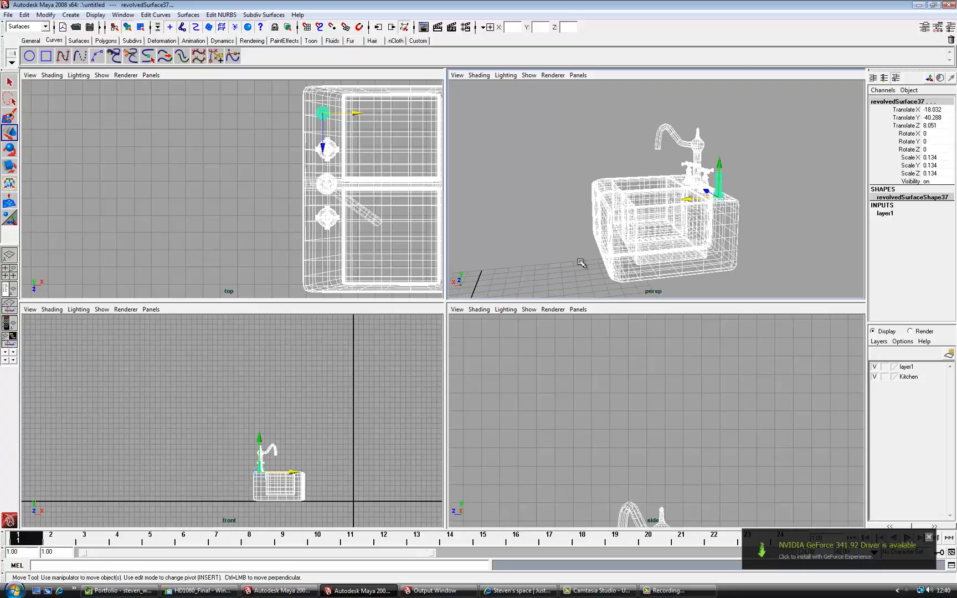
middle_click_drag(581, 262, 599, 243, "alt")
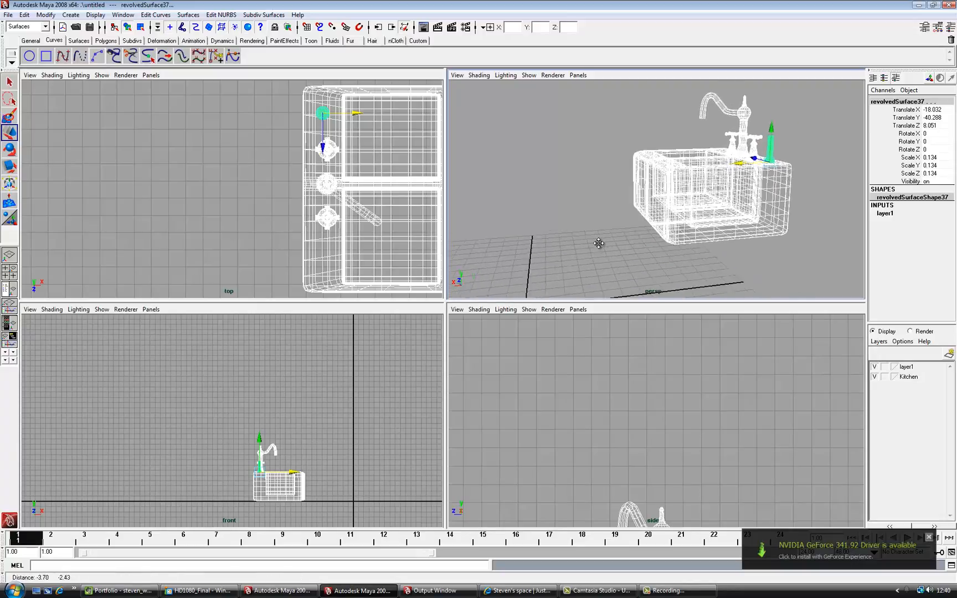
left_click_drag(610, 250, 629, 254, "alt")
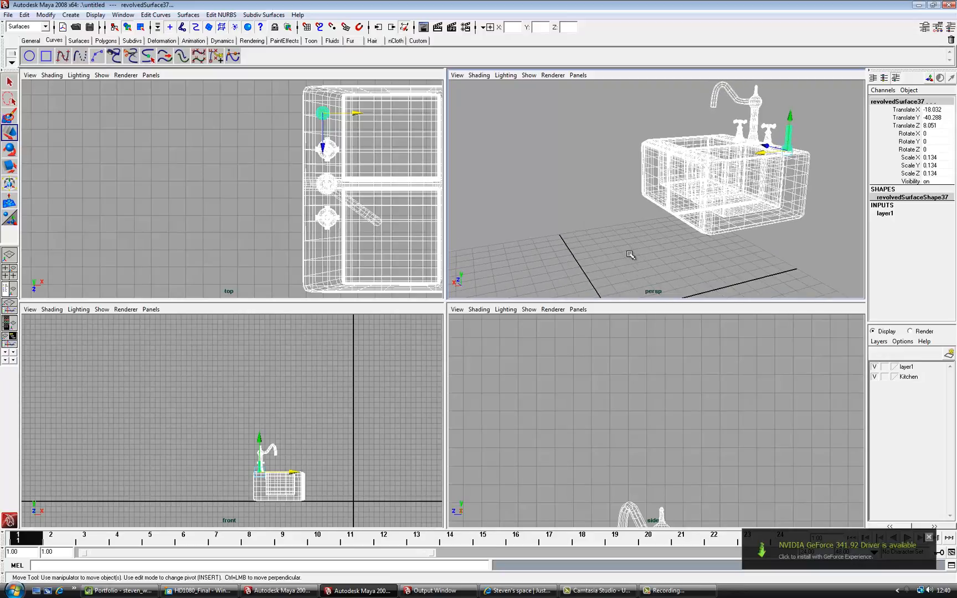
right_click_drag(630, 254, 618, 255, "alt")
left_click_drag(603, 242, 603, 257, "alt")
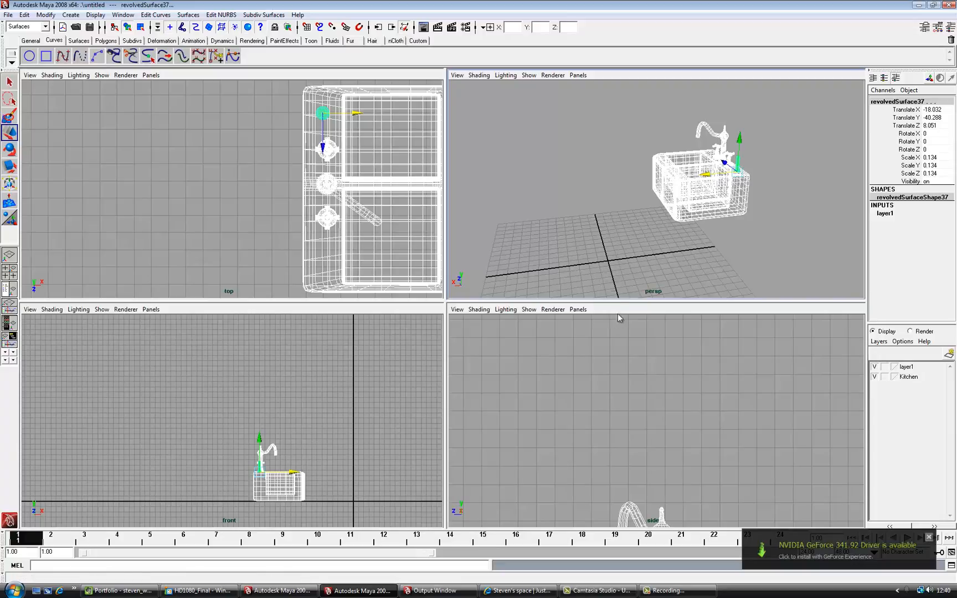
left_click(608, 266)
left_click(707, 125)
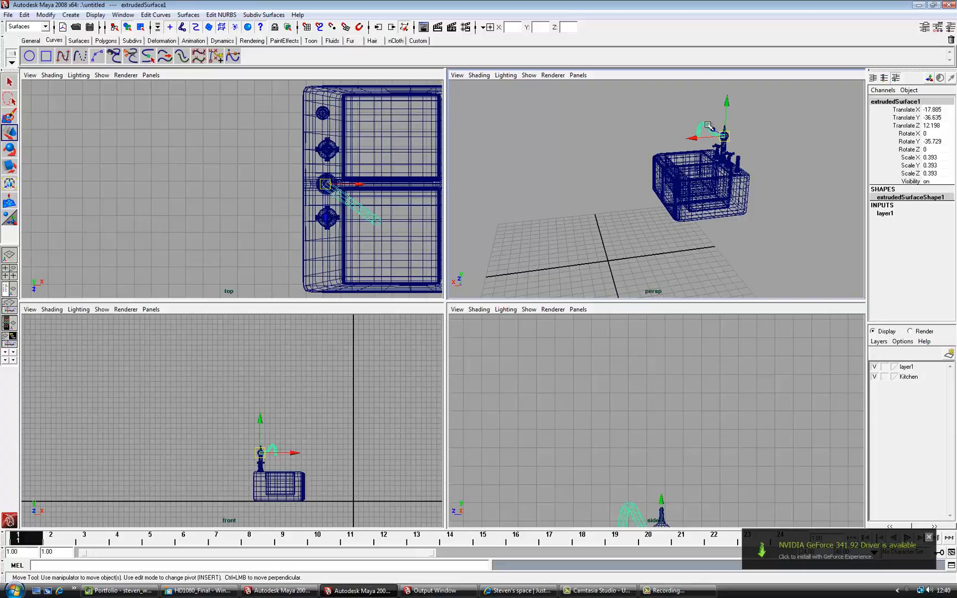
key("f")
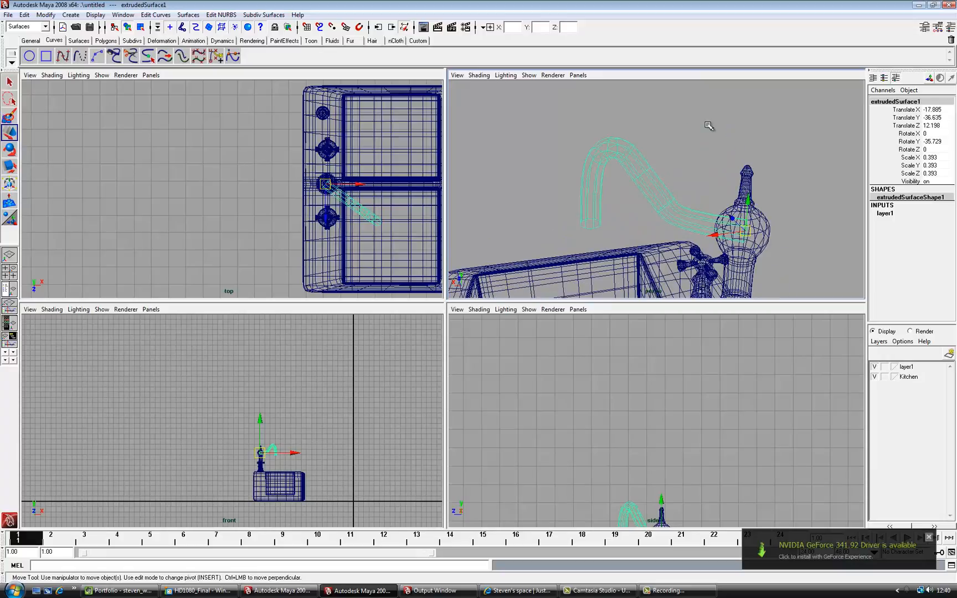
key("5")
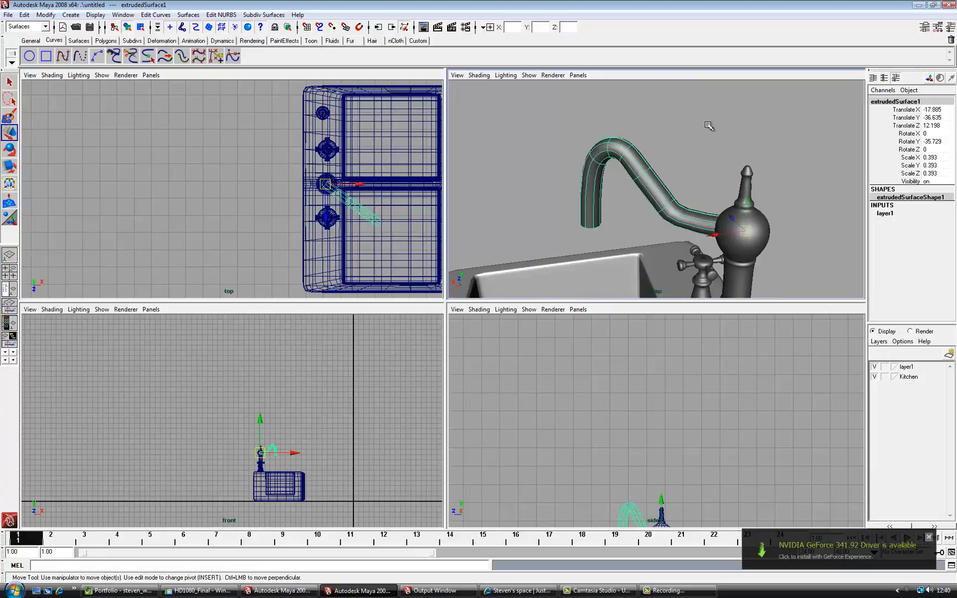
left_click(708, 125)
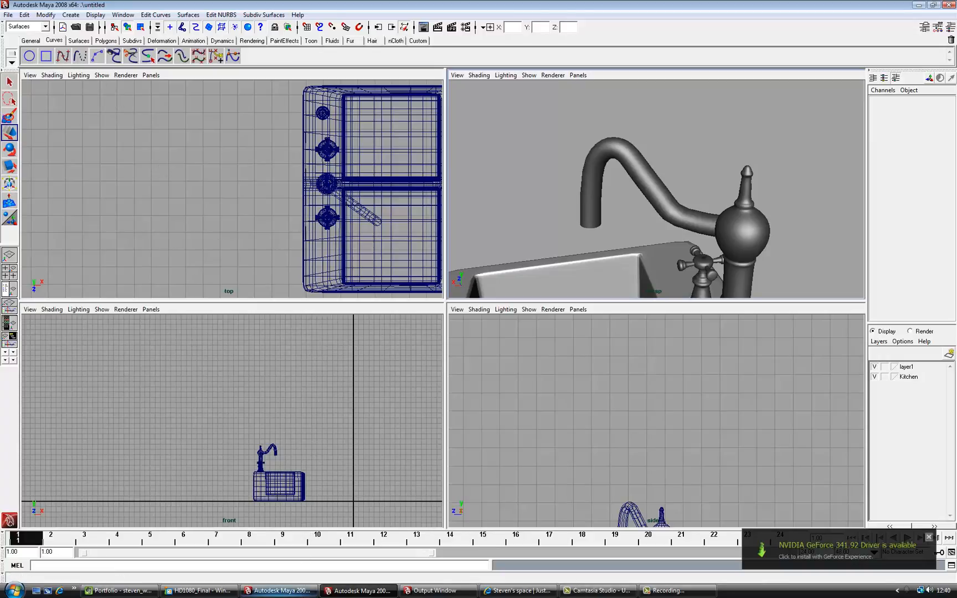
- Switch to the kitchen scene in the first Maya instance, show its display layers and hide the Kitchen and layer1 layers
left_click(279, 591)
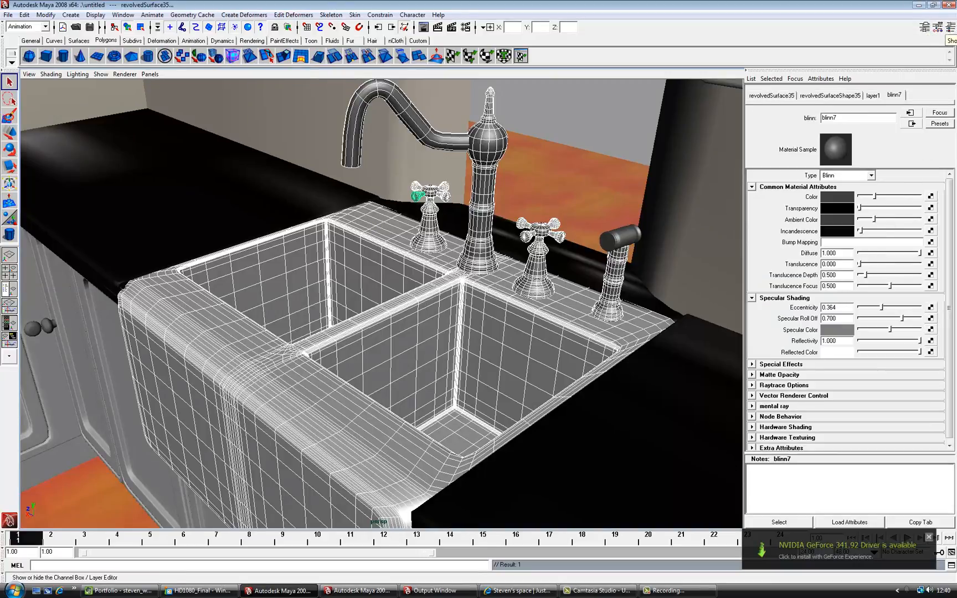
left_click(953, 28)
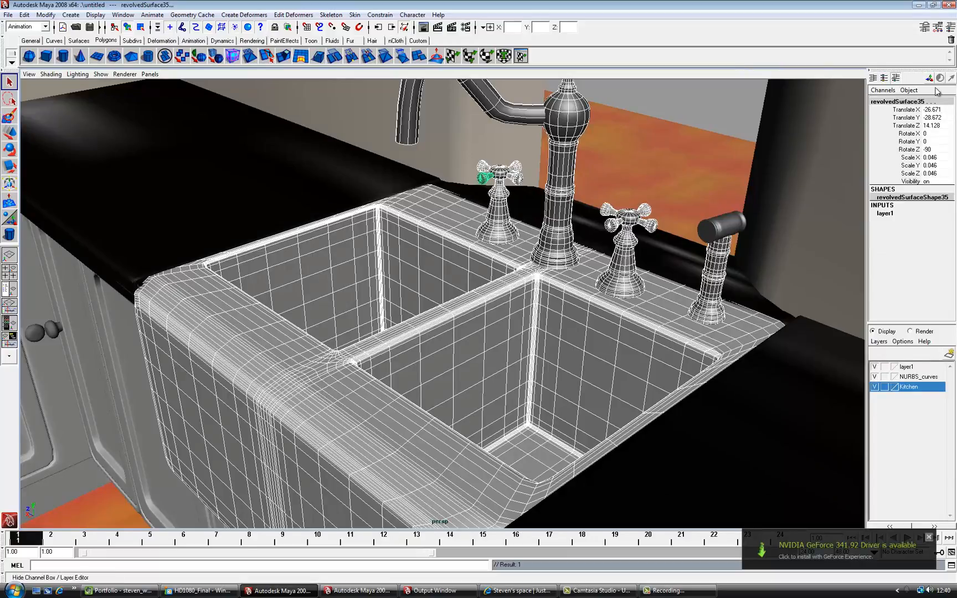
left_click(874, 387)
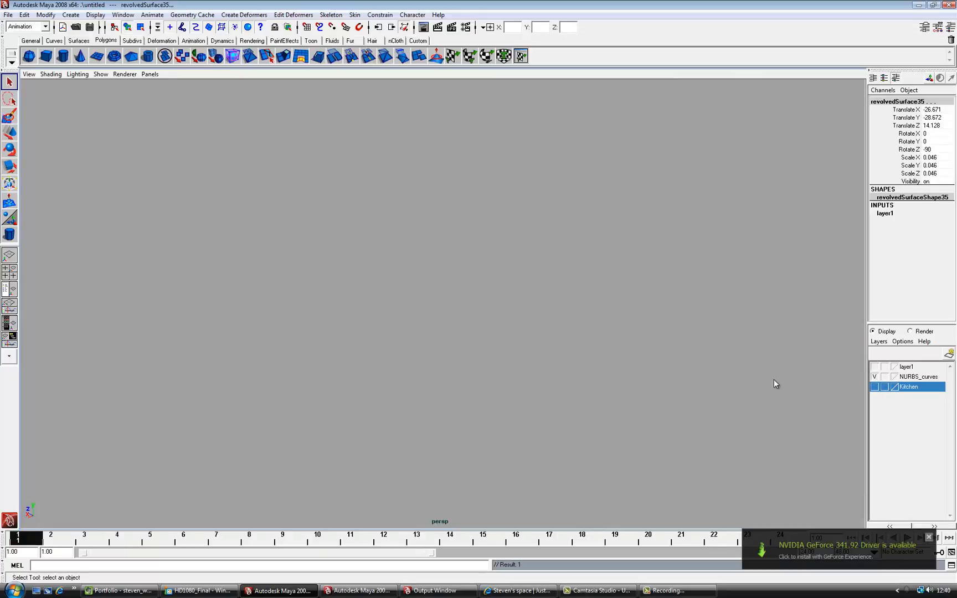
- Select the spout's path curve among the NURBS curves and export it to the Desktop as a mayaBinary file named outlet
scroll(774, 379, "down", 5)
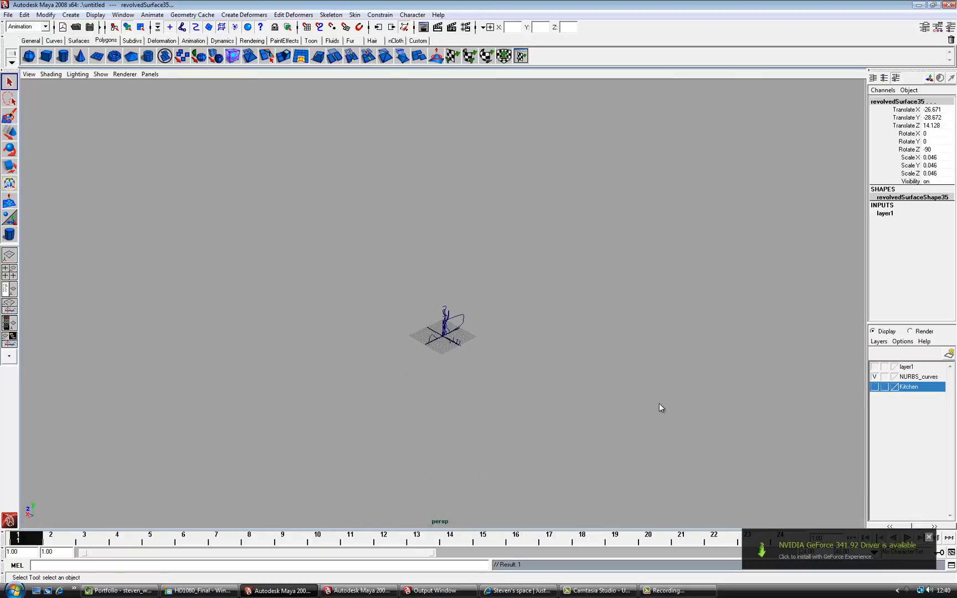
left_click_drag(659, 404, 590, 406, "alt")
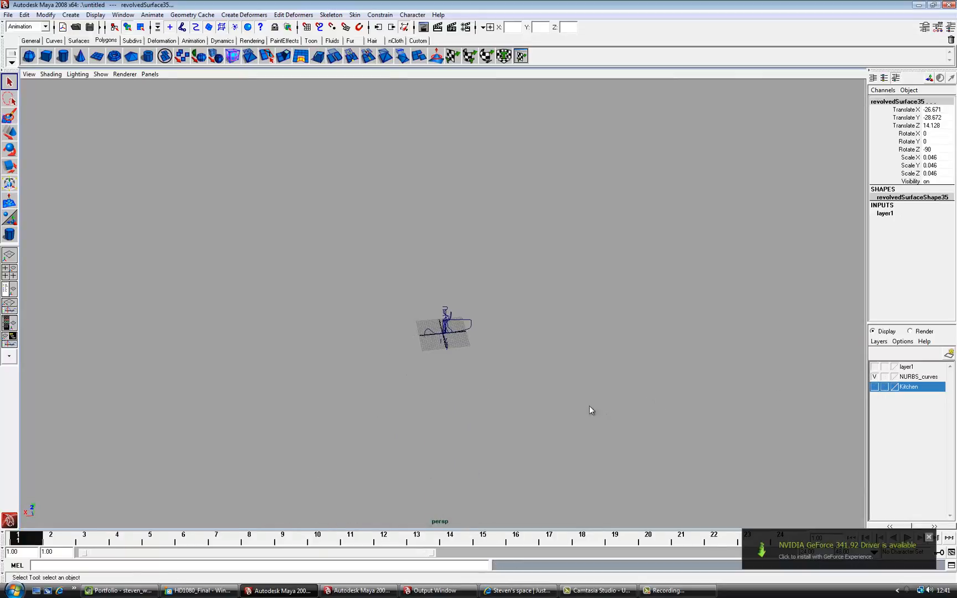
left_click(433, 340)
key("f")
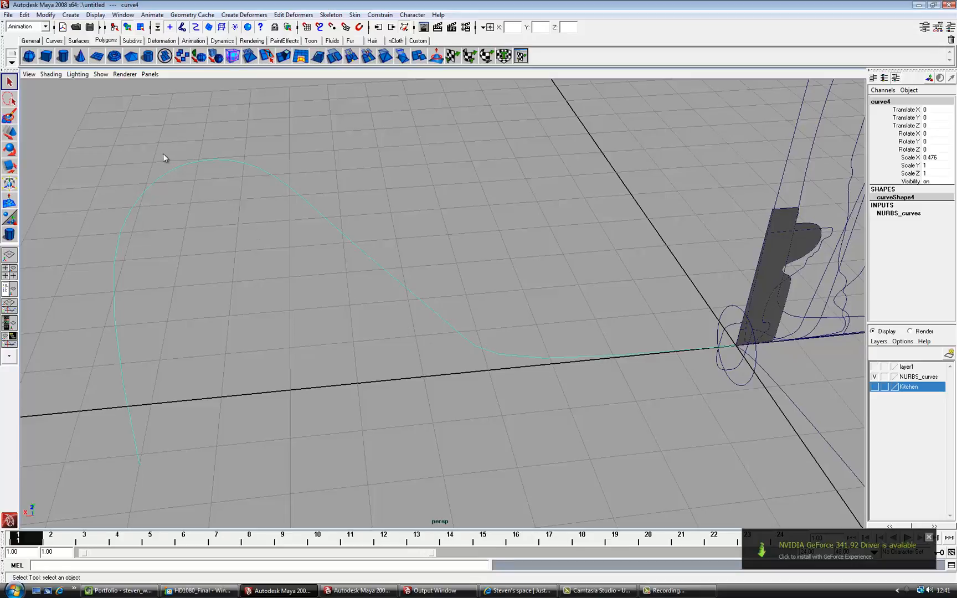
left_click(8, 15)
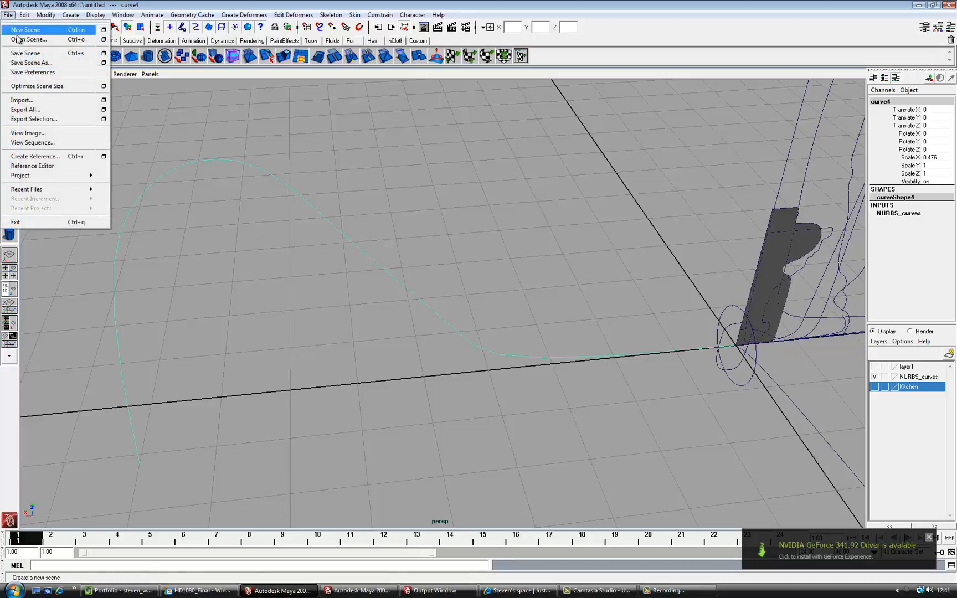
left_click(58, 120)
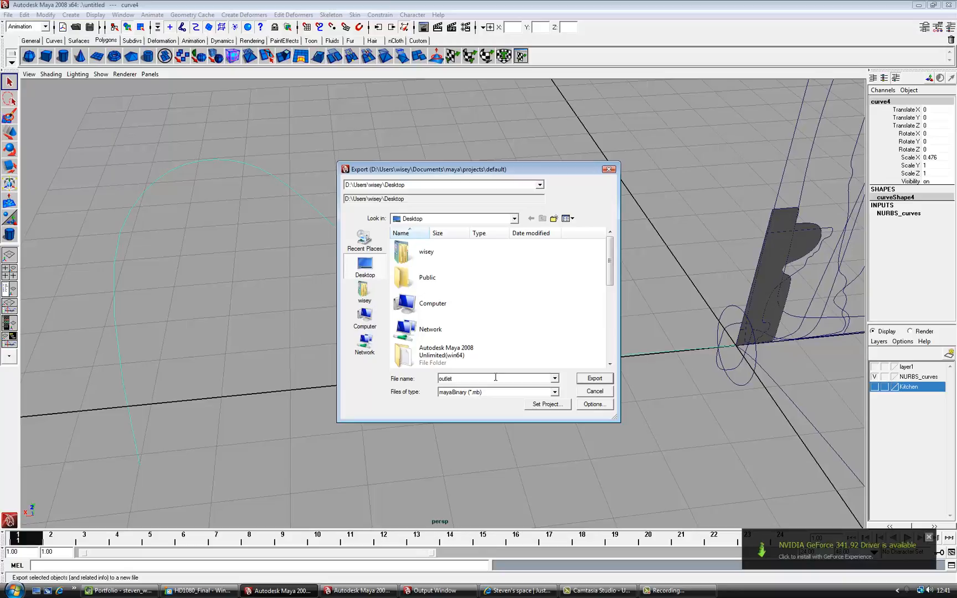
left_click(597, 379)
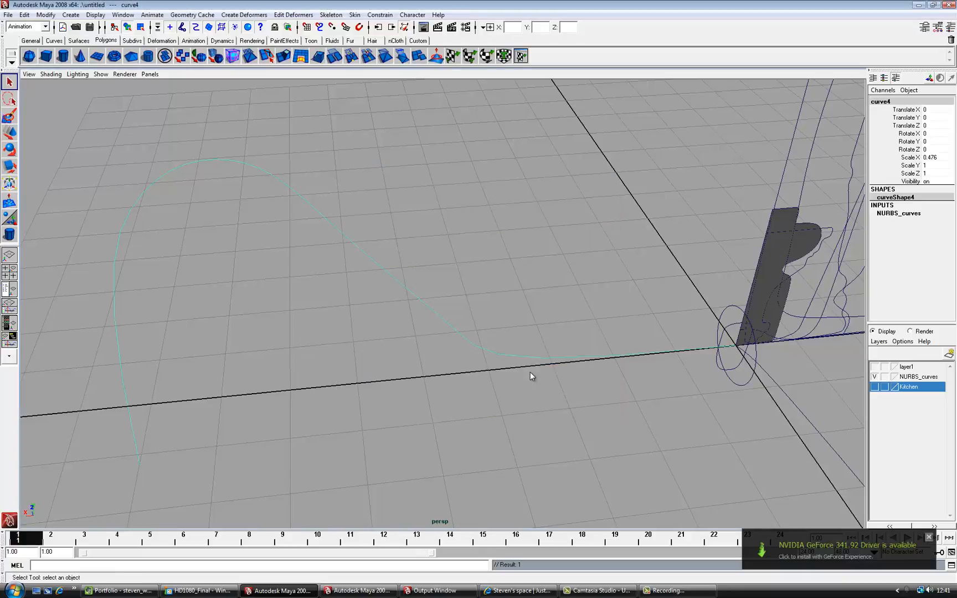
- Switch to the second Maya instance, import the outlet file from the Desktop and select the imported spout curve in the perspective view
left_click(357, 590)
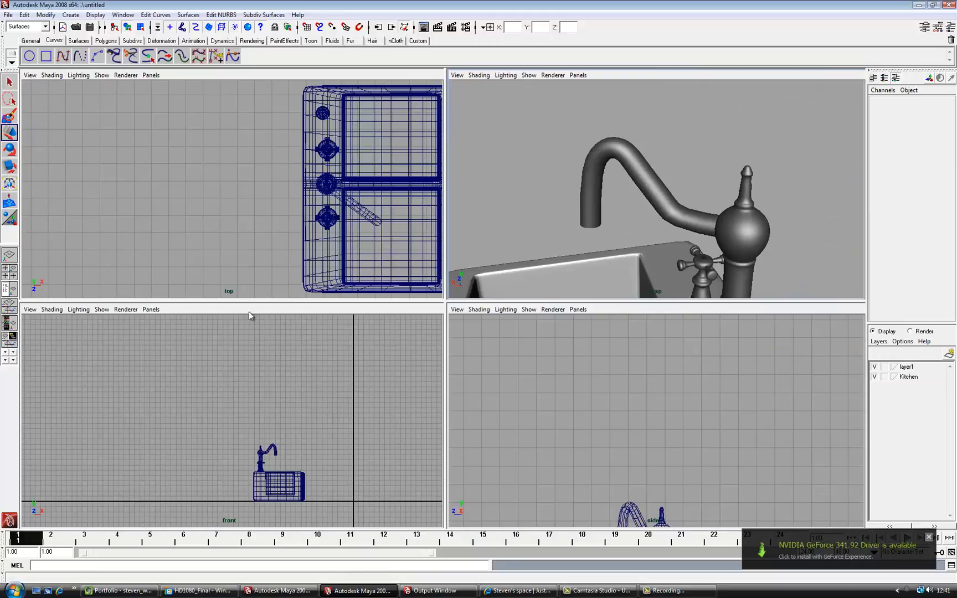
left_click(8, 14)
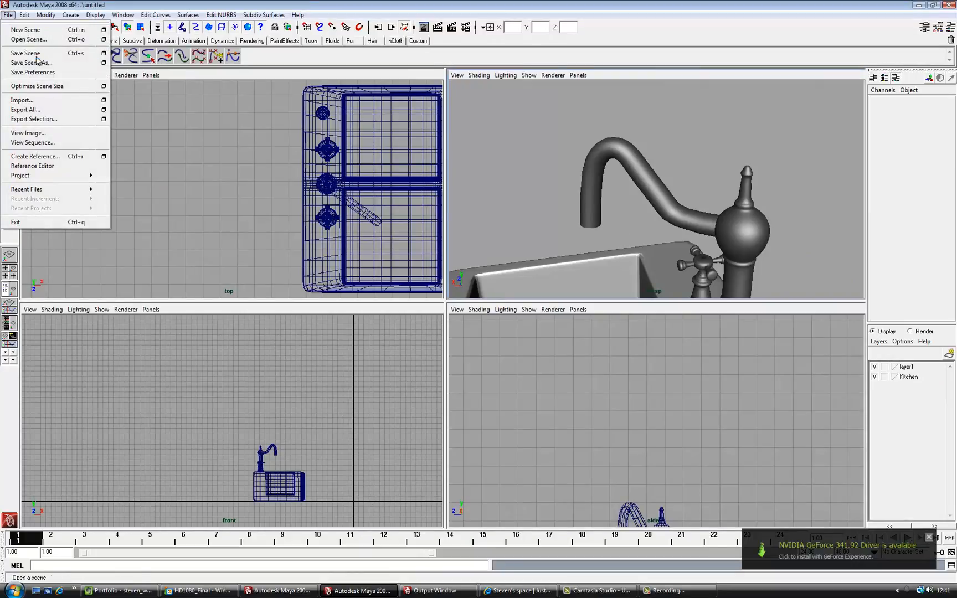
left_click(70, 101)
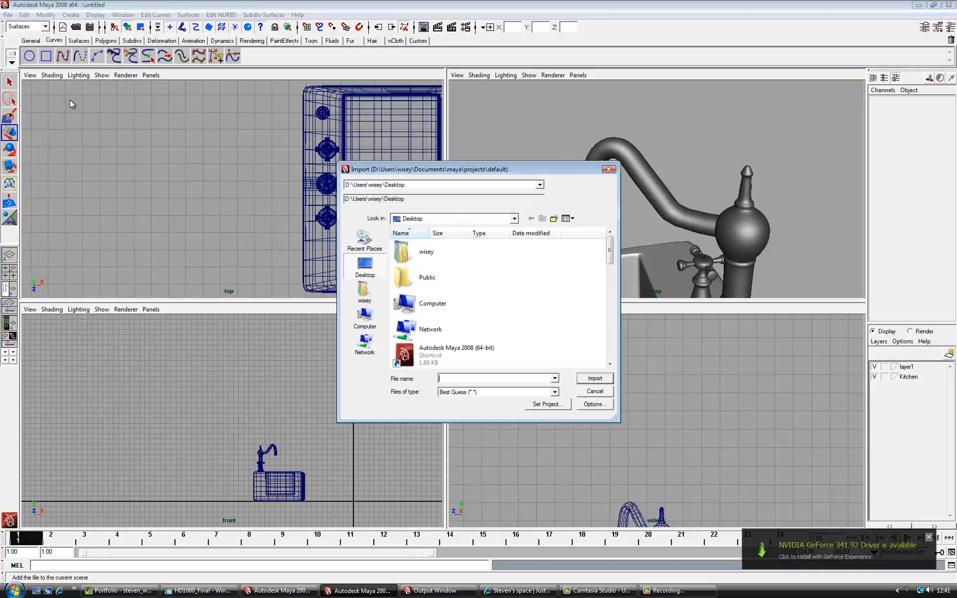
scroll(422, 321, "down", 5)
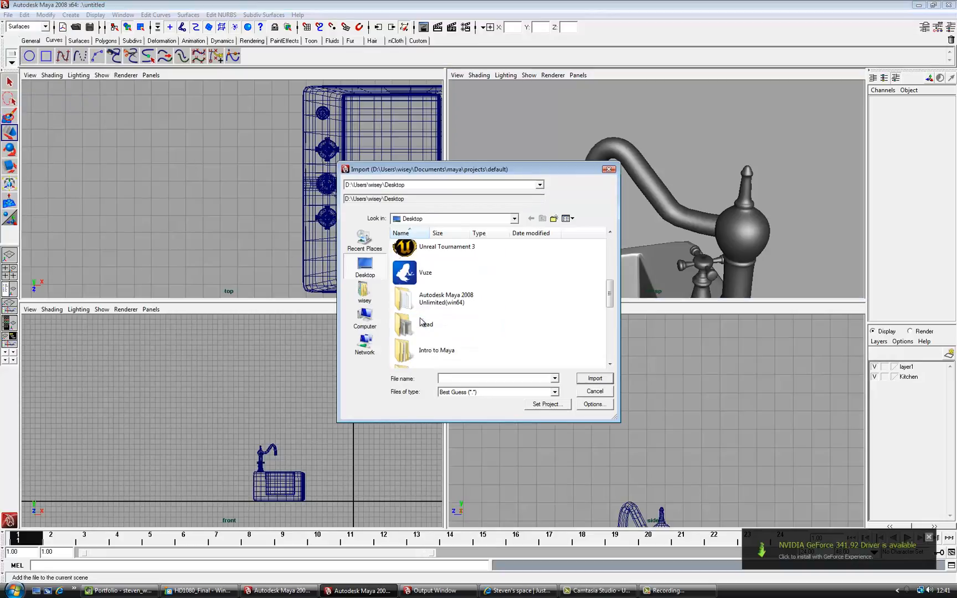
scroll(422, 321, "down", 1)
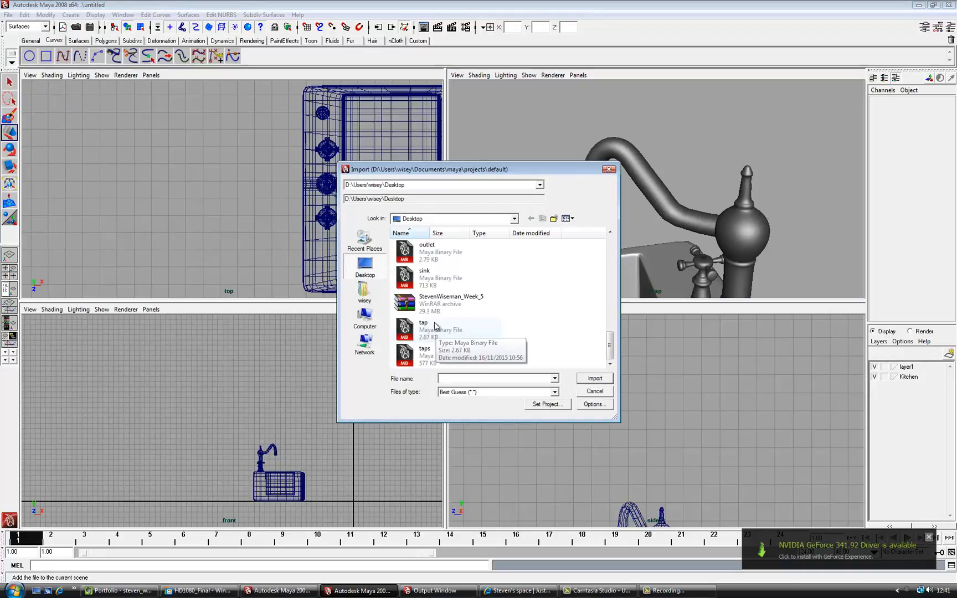
left_click(446, 262)
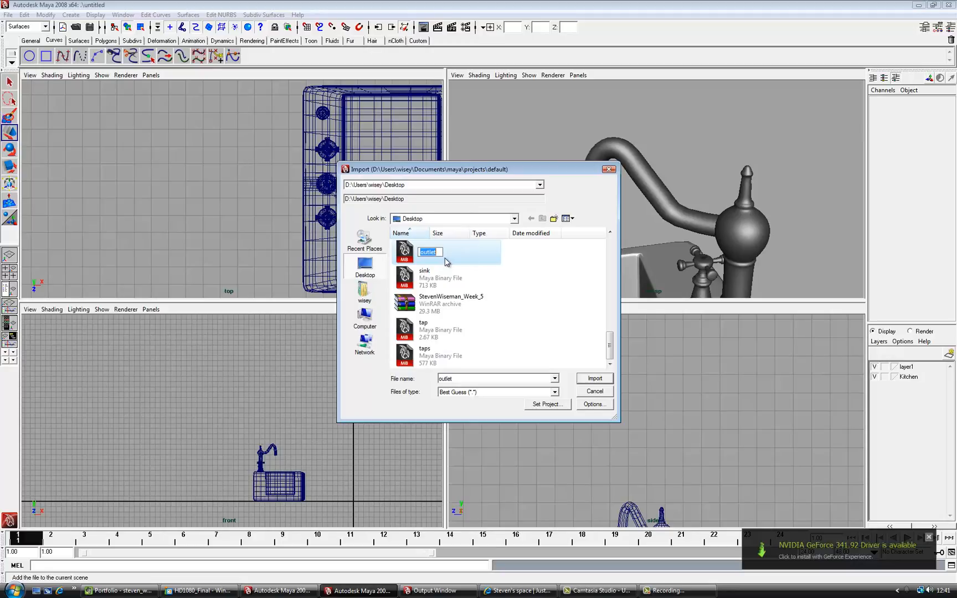
double_click(468, 259)
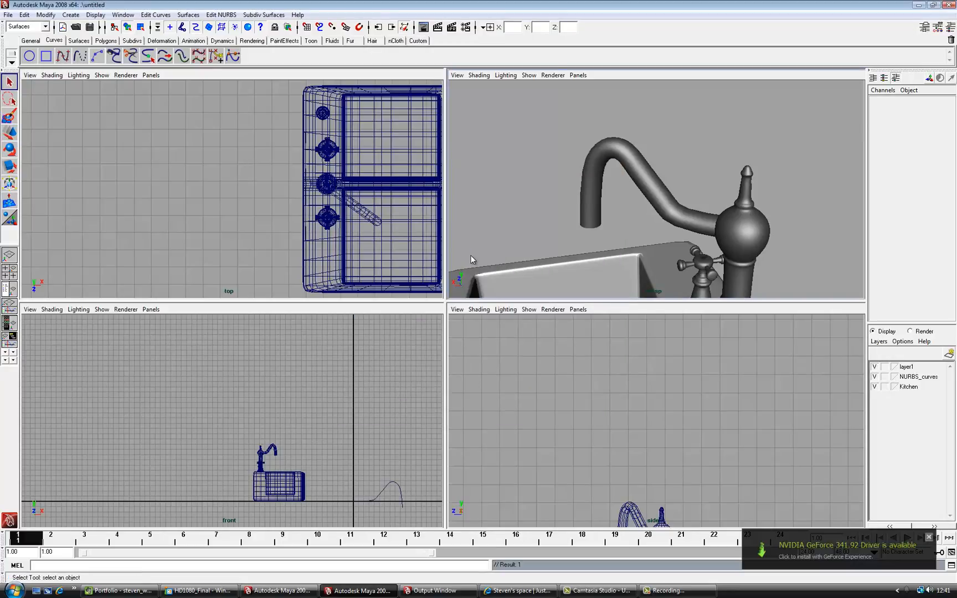
key("a")
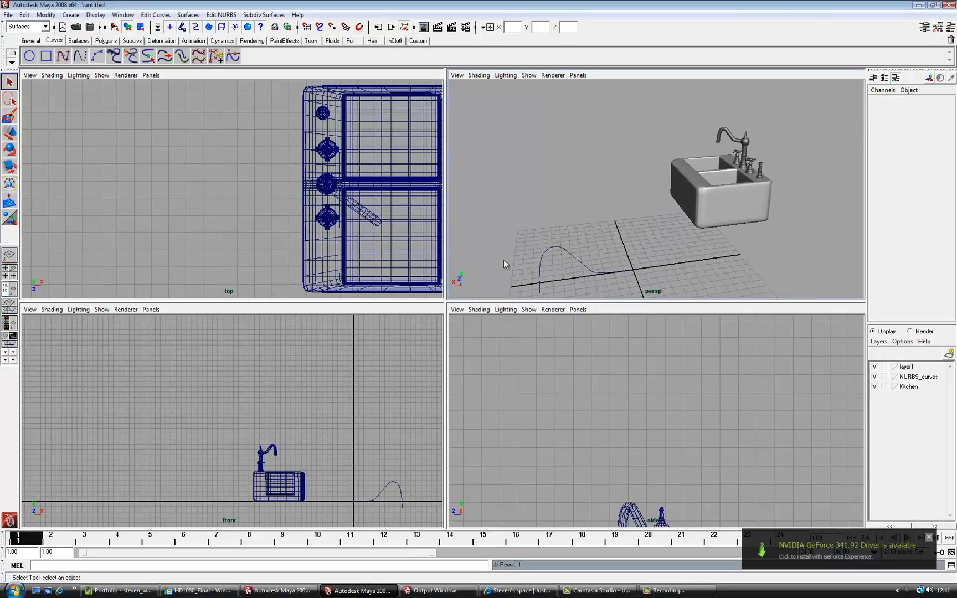
left_click(560, 270)
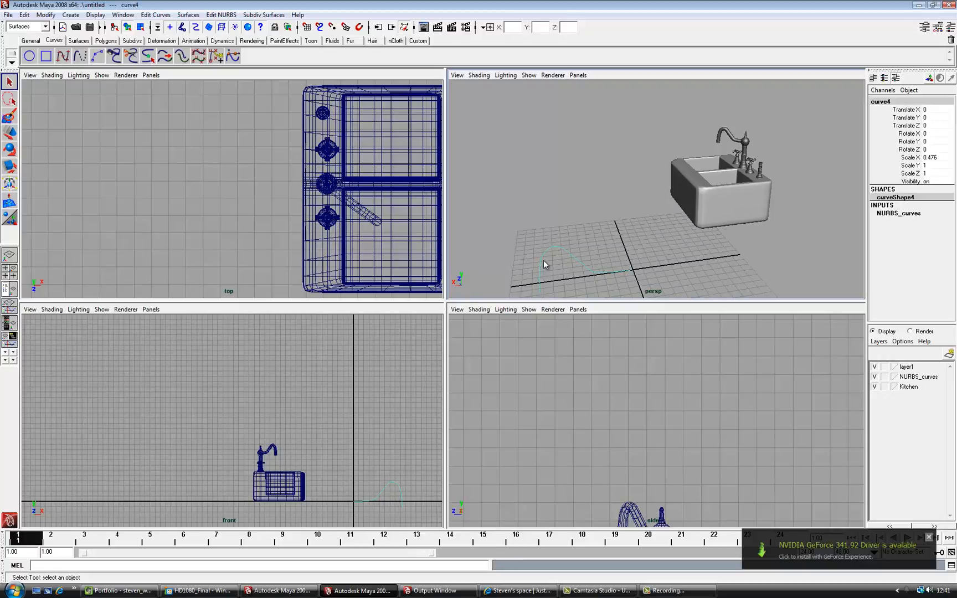
- Select the tall central tap column on the sink and show the perspective view full size
left_click(746, 145)
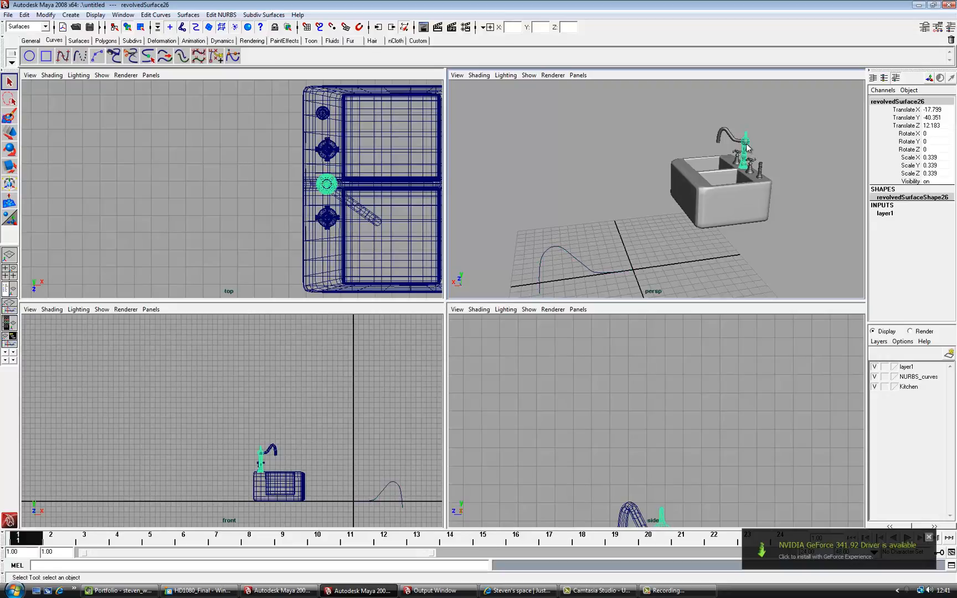
key("f")
key("space")
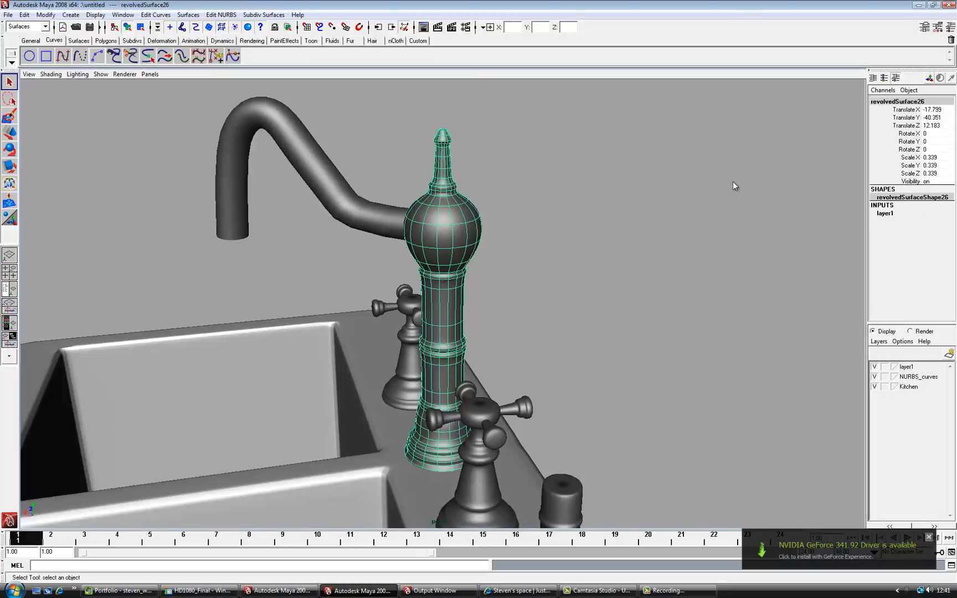
key("a")
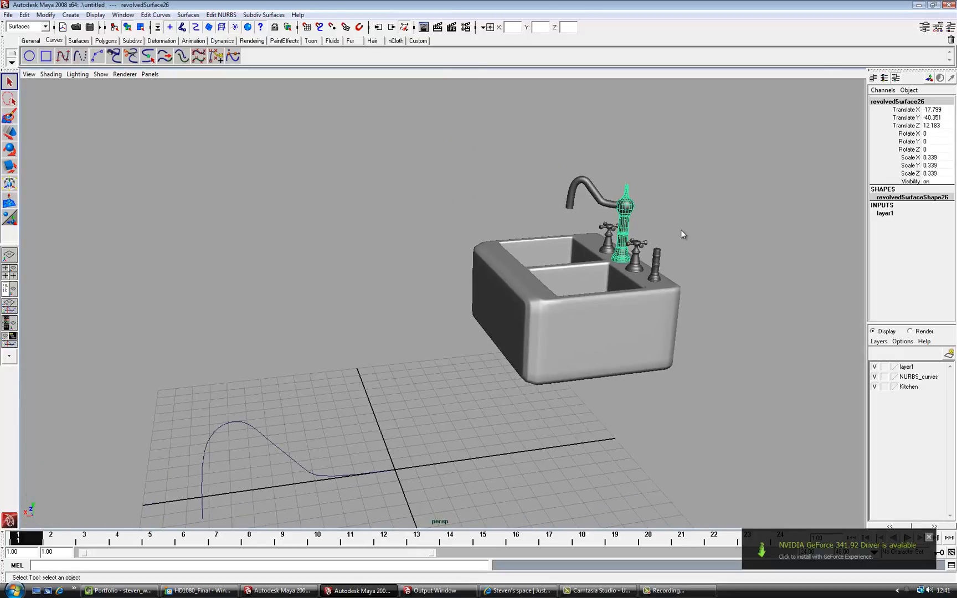
key("f")
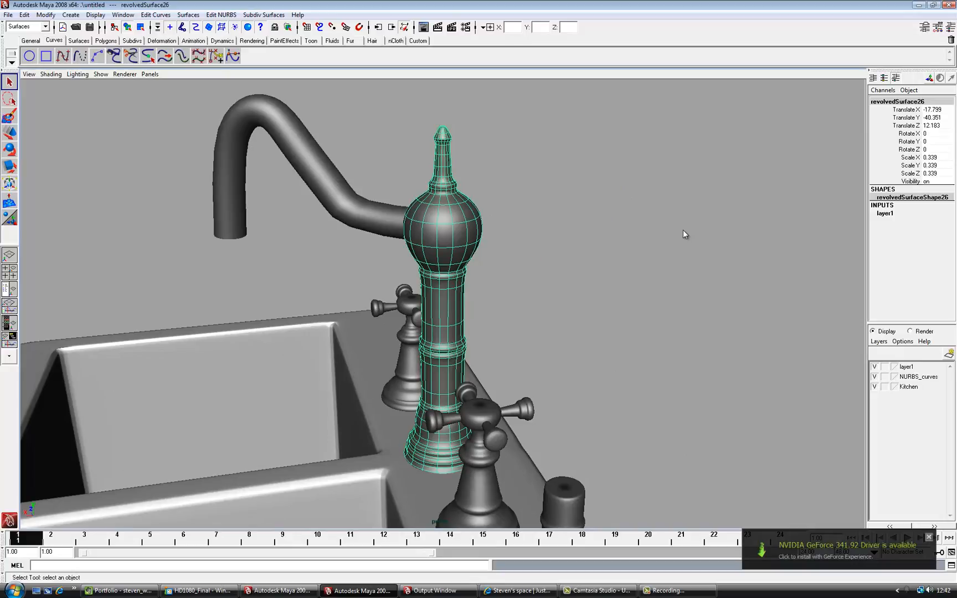
key("a")
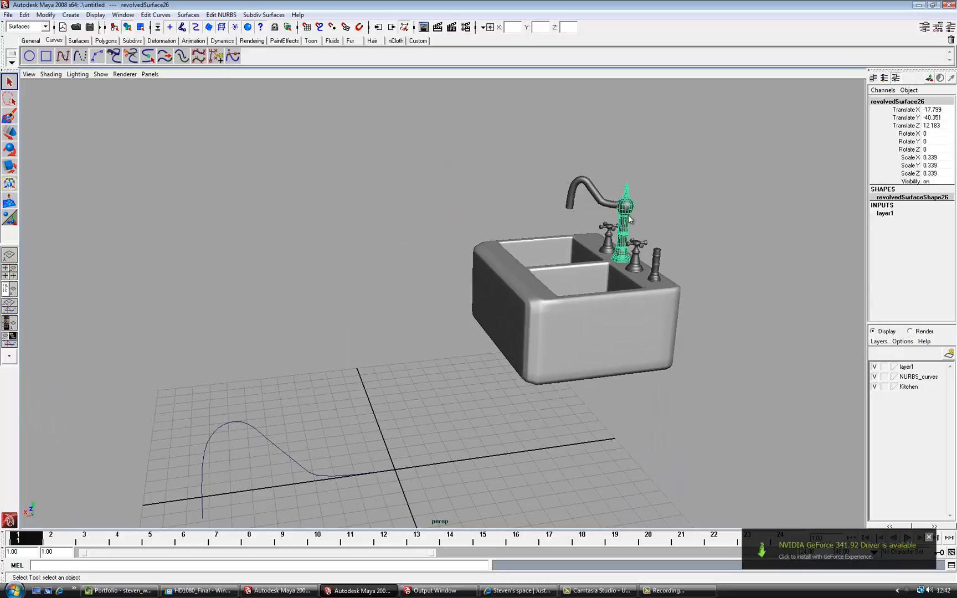
- Move the tap column off the sink onto the grid near the spout curve, to about X -5.83, Y -46.215, Z 2.095
key("w")
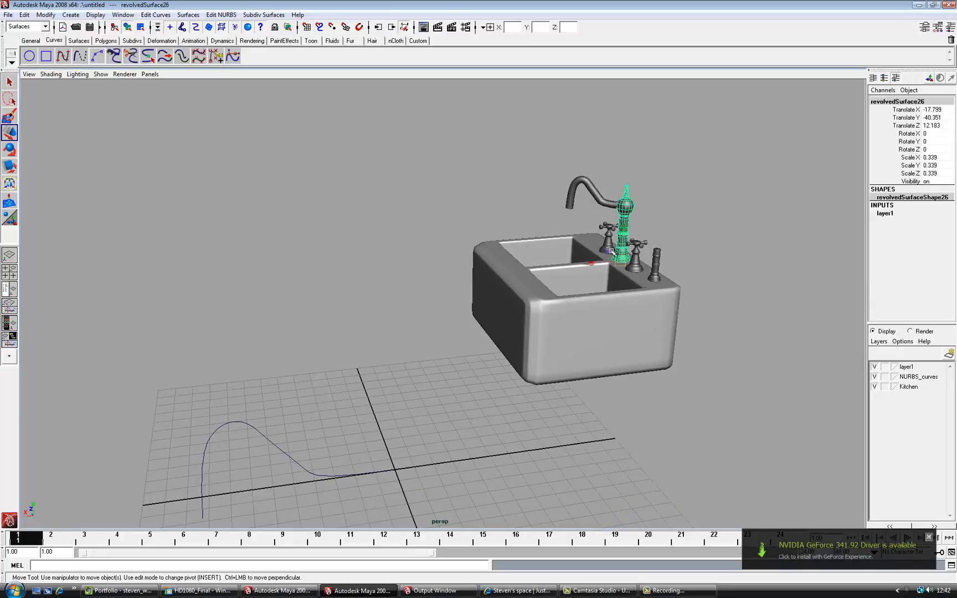
left_click_drag(592, 262, 361, 259)
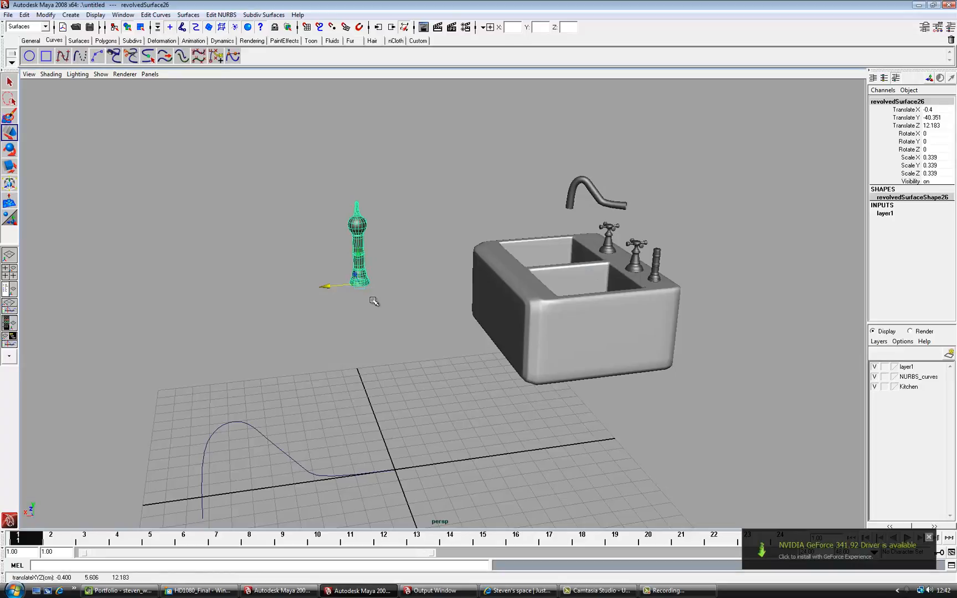
left_click_drag(372, 302, 382, 278, "alt")
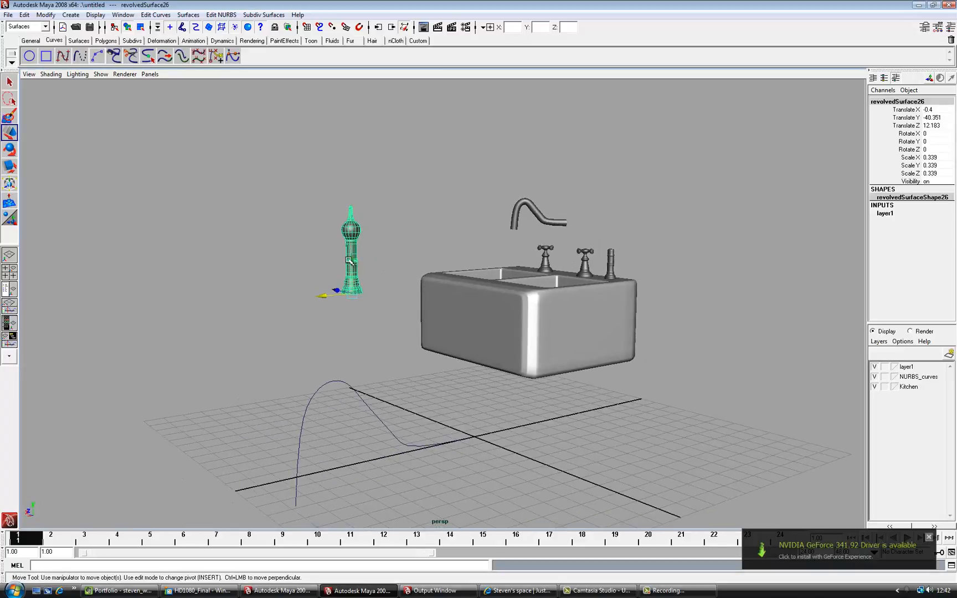
middle_click_drag(349, 261, 363, 367)
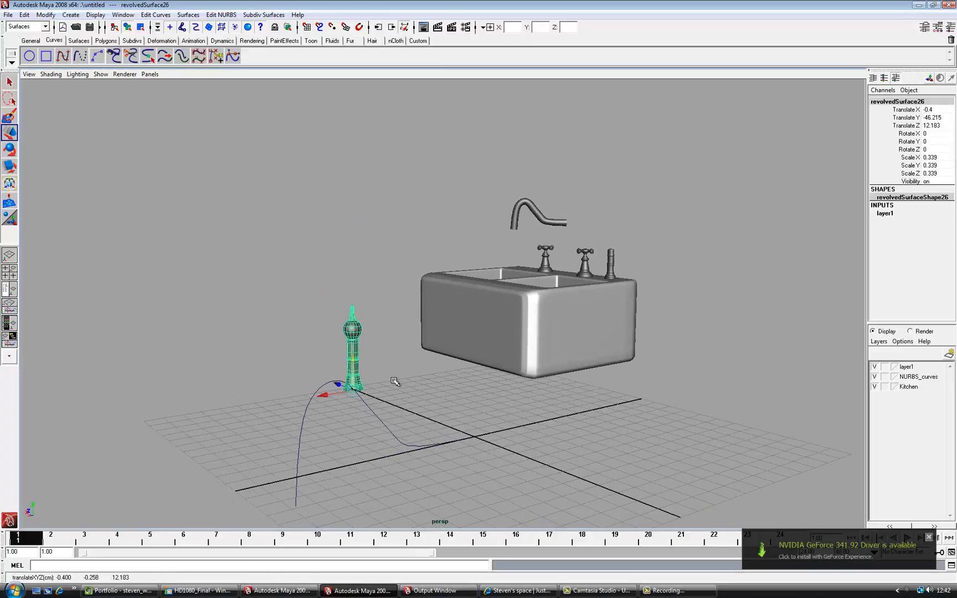
left_click_drag(394, 382, 427, 369, "alt")
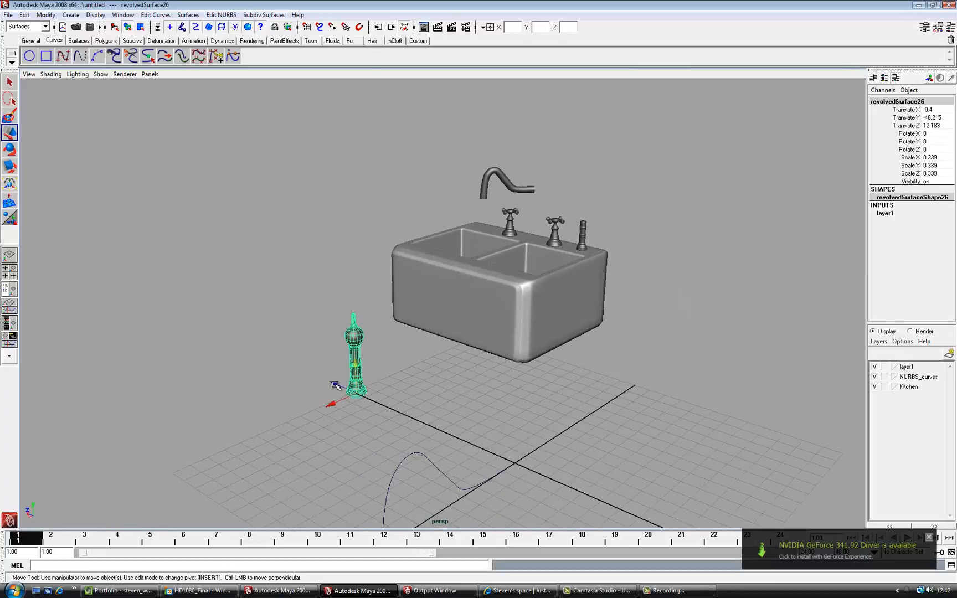
middle_click_drag(335, 385, 473, 415)
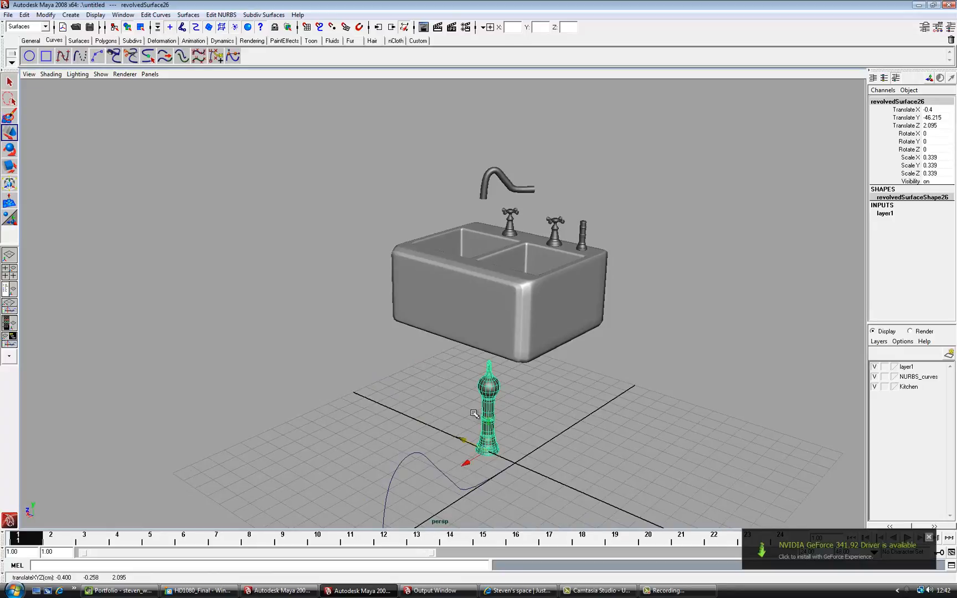
left_click_drag(507, 456, 476, 456, "alt")
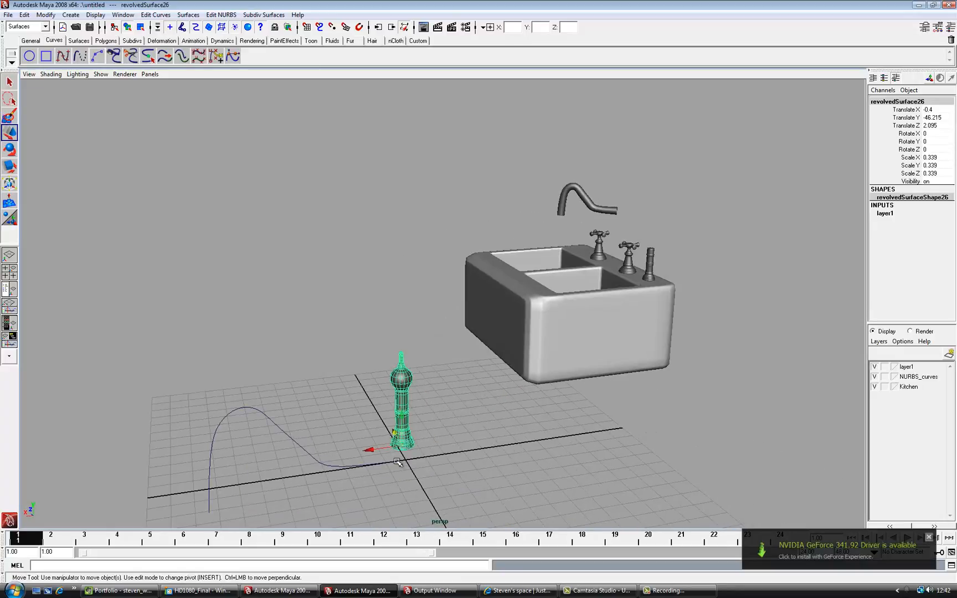
left_click_drag(370, 451, 470, 434)
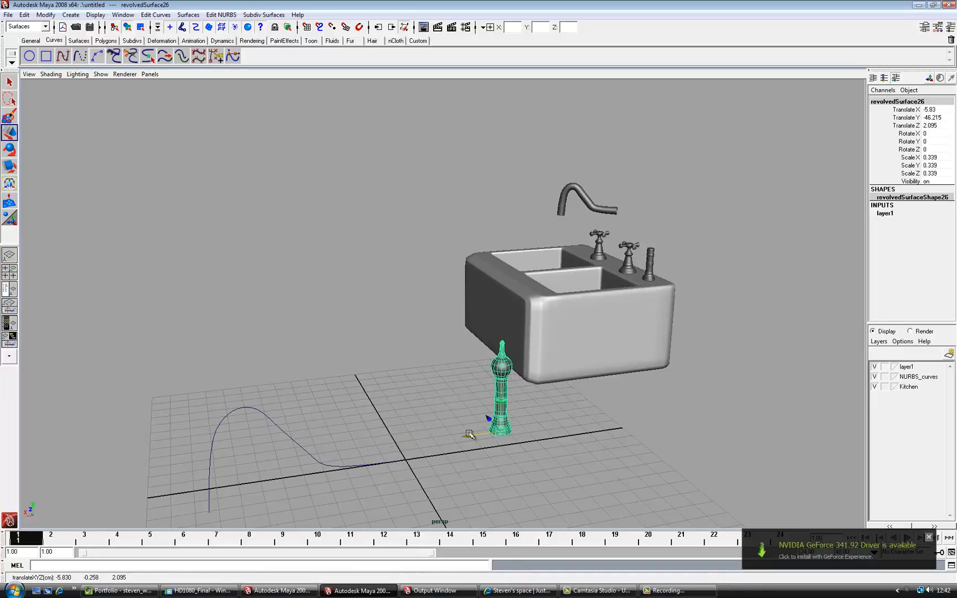
- Draw a flat polygon cylinder on the grid beside the tap column, about 0.58 in radius and 0.14 high
key("f")
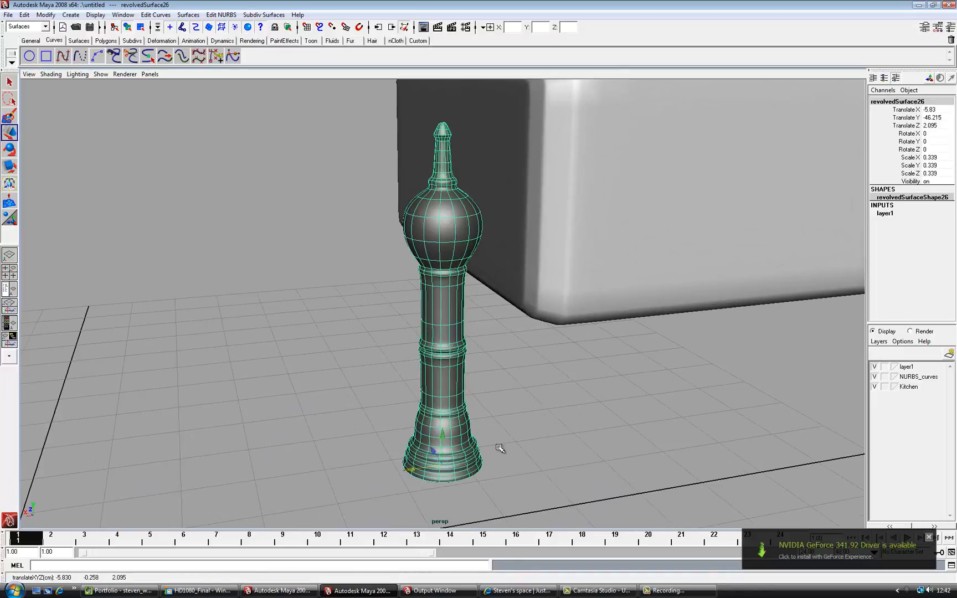
left_click_drag(504, 444, 494, 397, "alt")
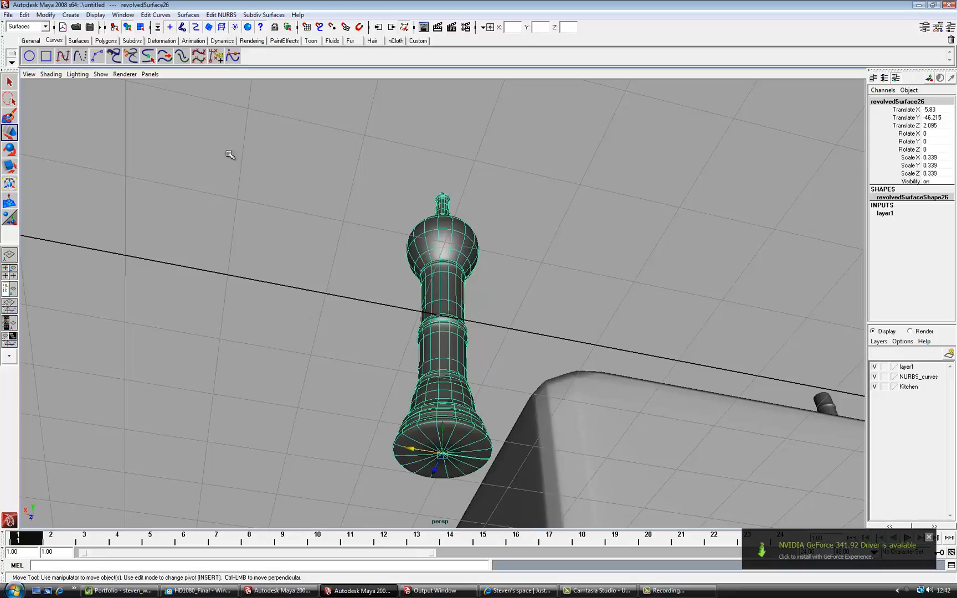
left_click(108, 42)
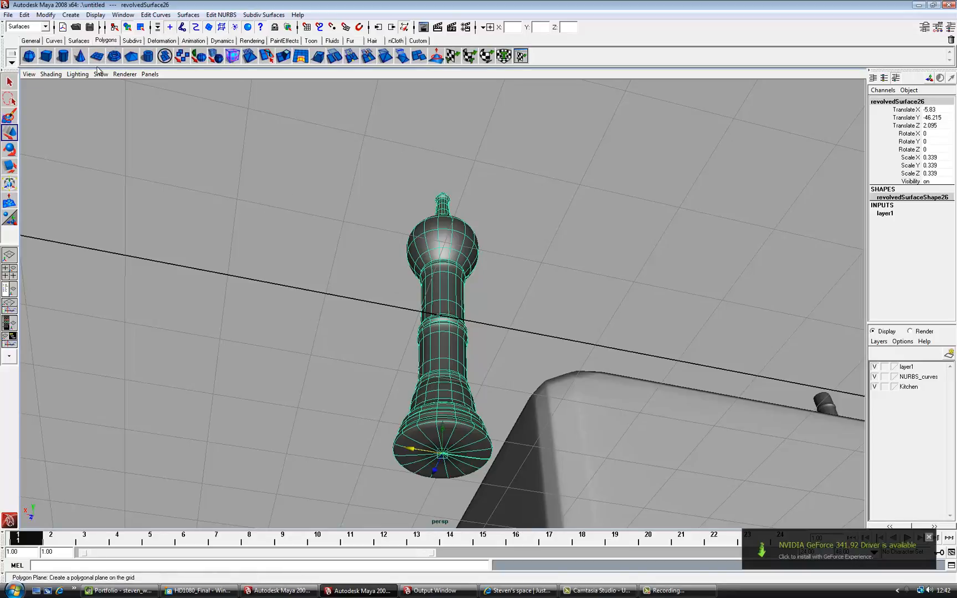
left_click(63, 56)
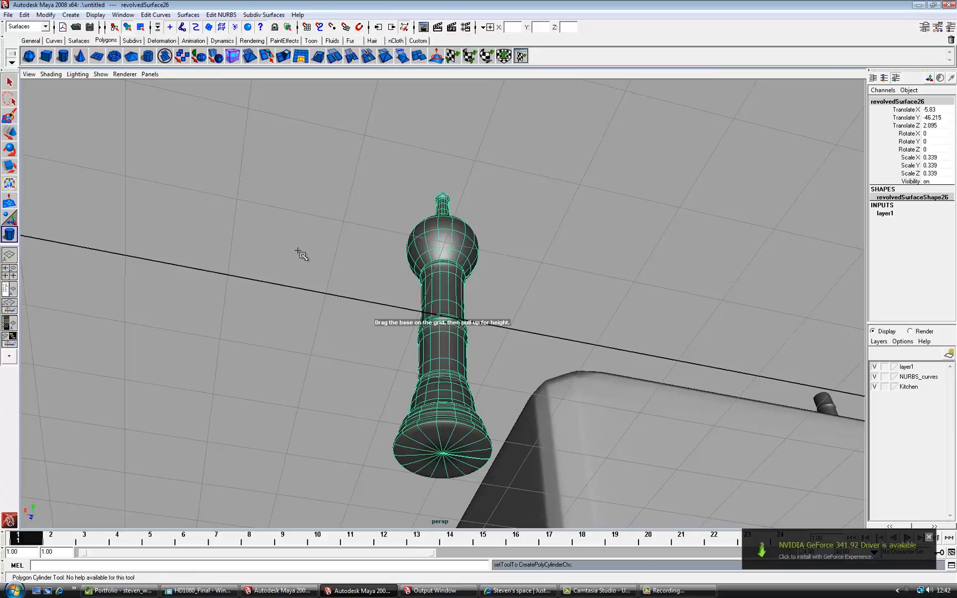
left_click_drag(353, 280, 381, 348, "alt")
right_click_drag(381, 348, 276, 310, "alt")
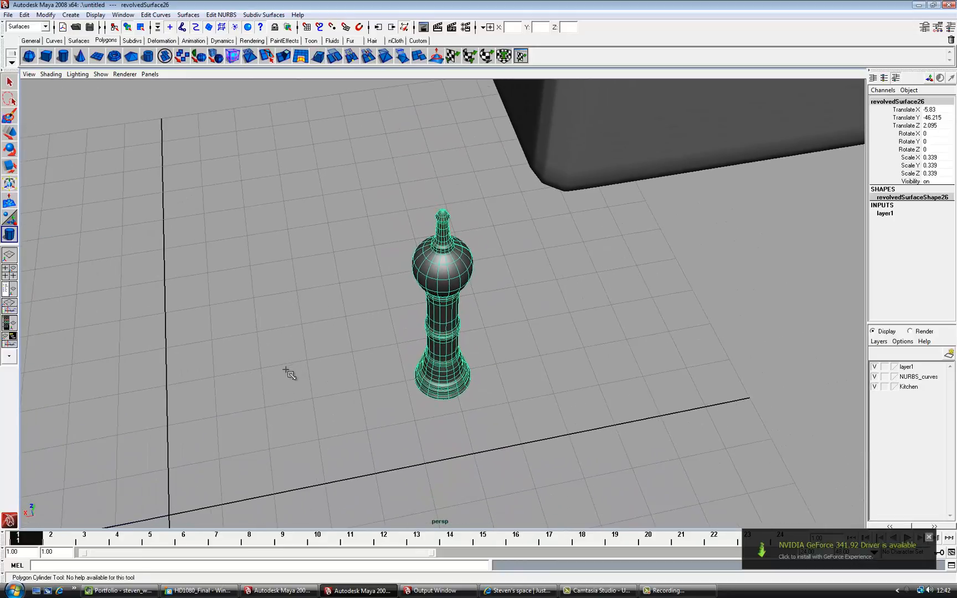
left_click_drag(271, 381, 298, 388)
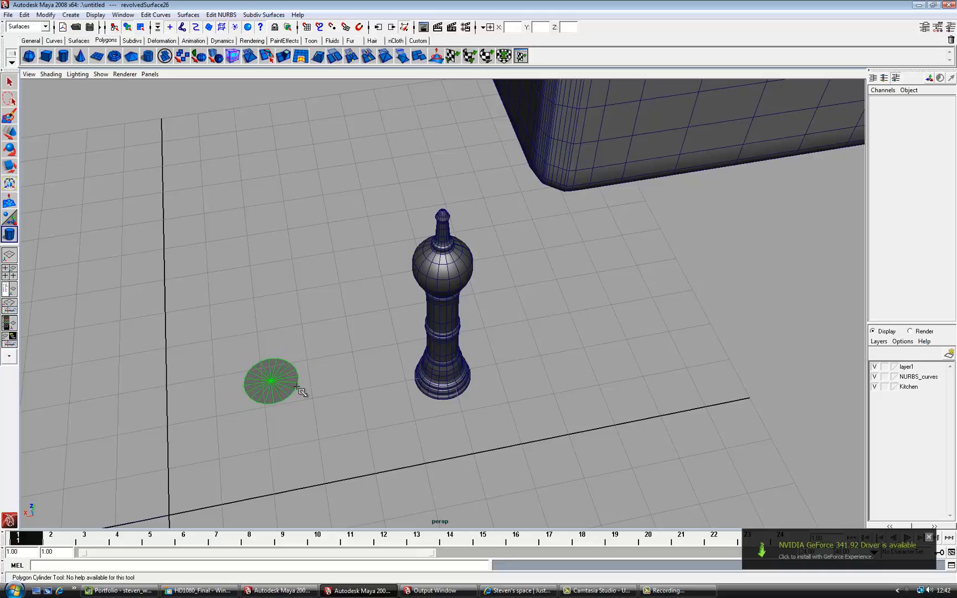
left_click_drag(298, 388, 297, 387)
mouse_move(301, 381)
left_mouse_down()
mouse_move(295, 357)
mouse_move(295, 373)
left_mouse_up()
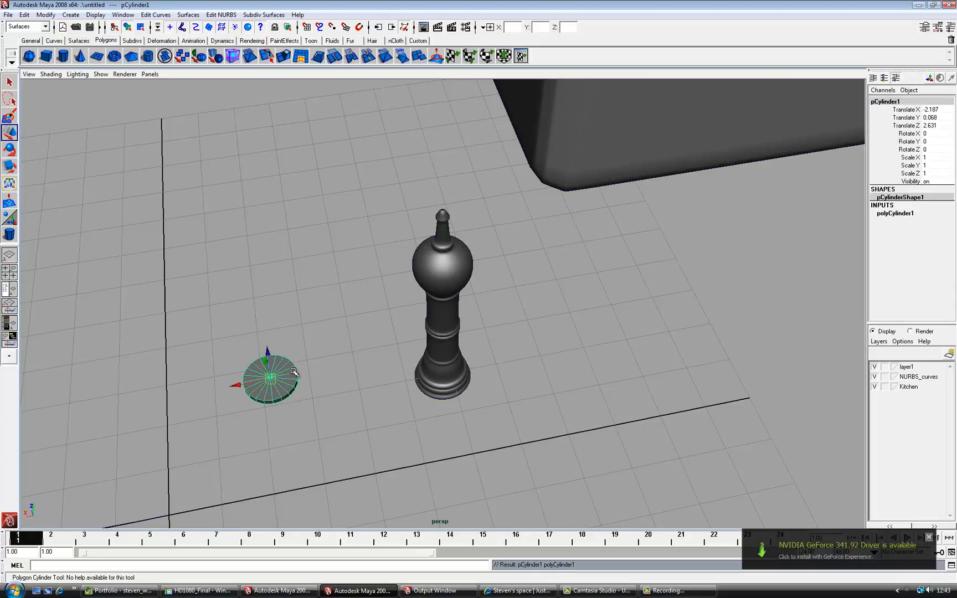
- Frame the flat cylinder together with the column's base and switch the cylinder to face selection mode
key("f")
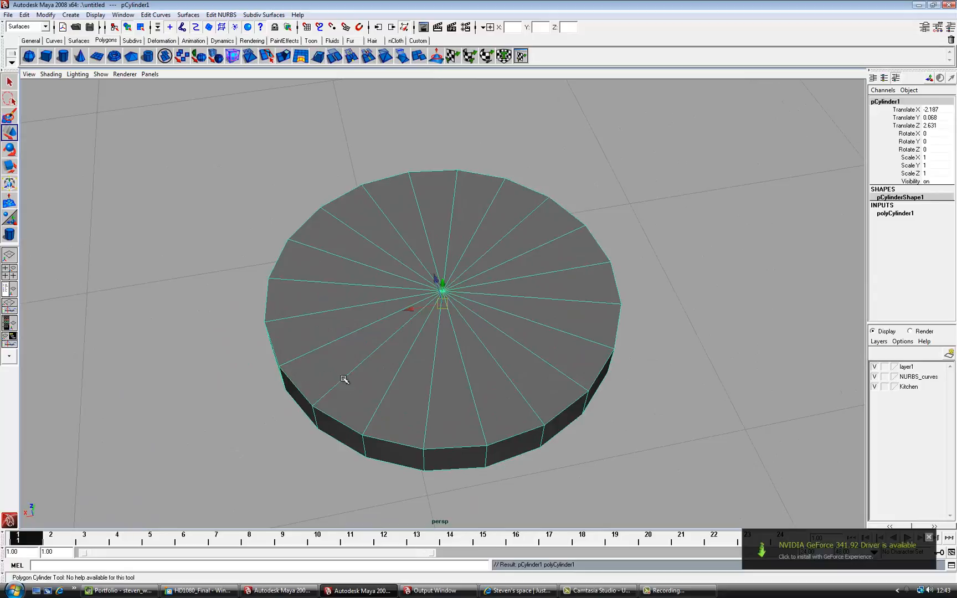
scroll(448, 381, "down", 5)
key("w")
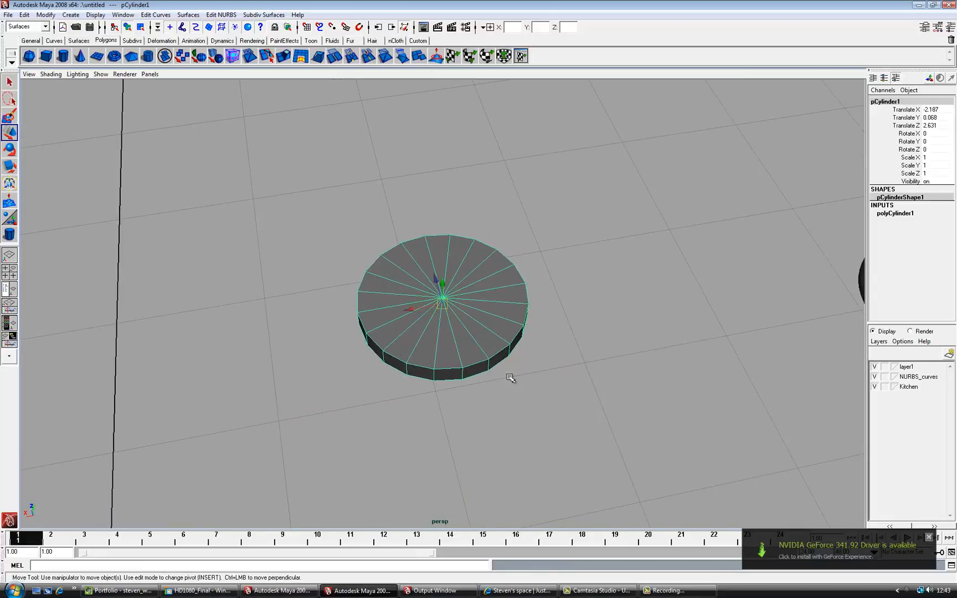
left_click_drag(464, 367, 457, 363, "alt")
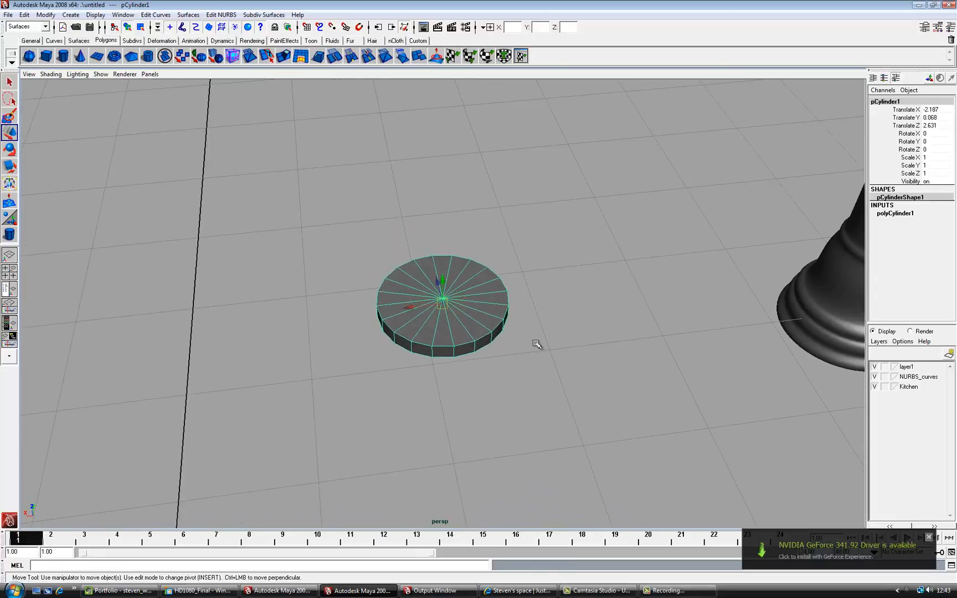
left_click_drag(577, 327, 485, 325, "alt")
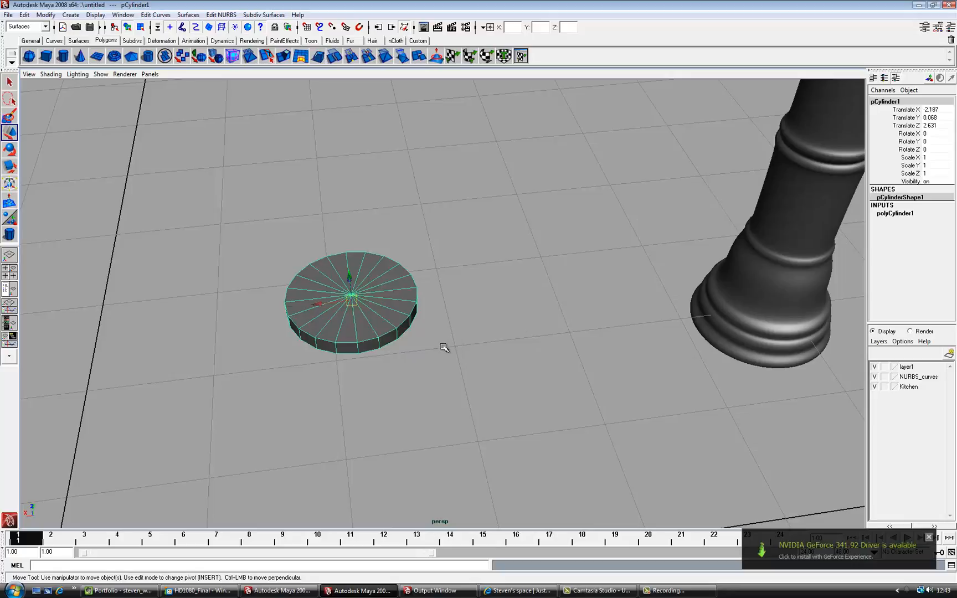
key("alt")
mouse_move(443, 345)
left_mouse_down("alt")
mouse_move(438, 395)
mouse_move(438, 333)
left_mouse_up("alt")
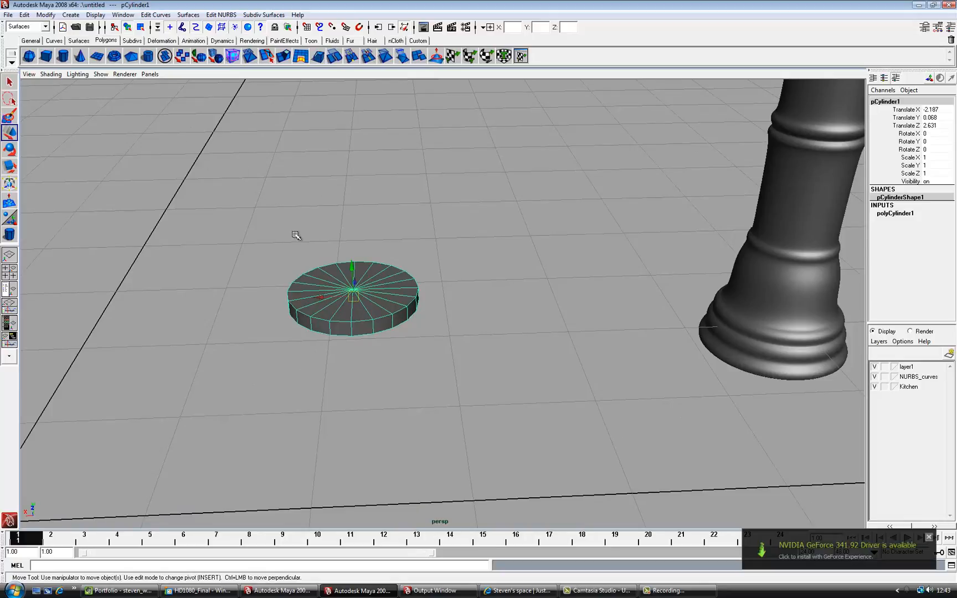
right_click_drag(389, 298, 388, 319)
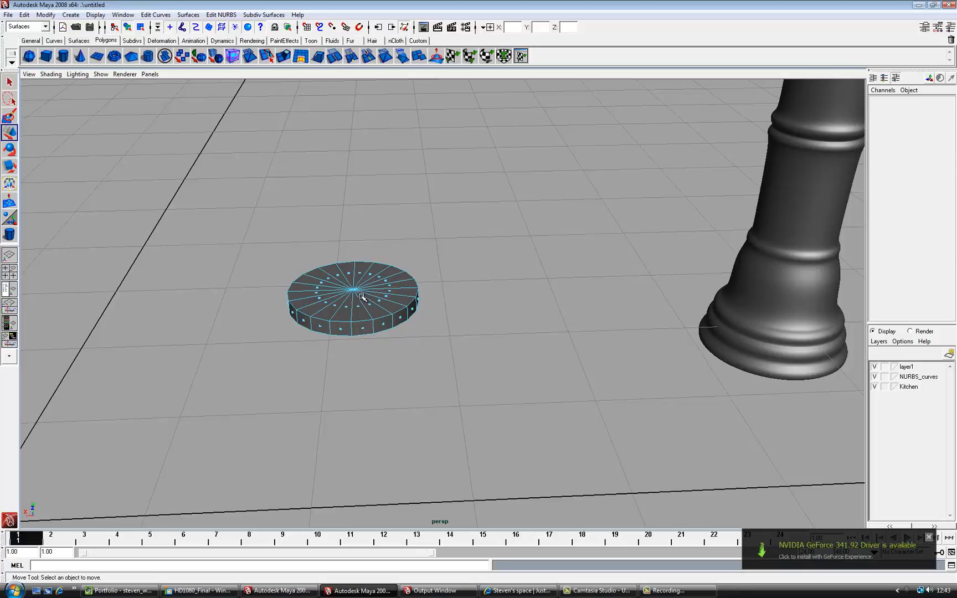
left_click_drag(362, 297, 358, 278, "alt")
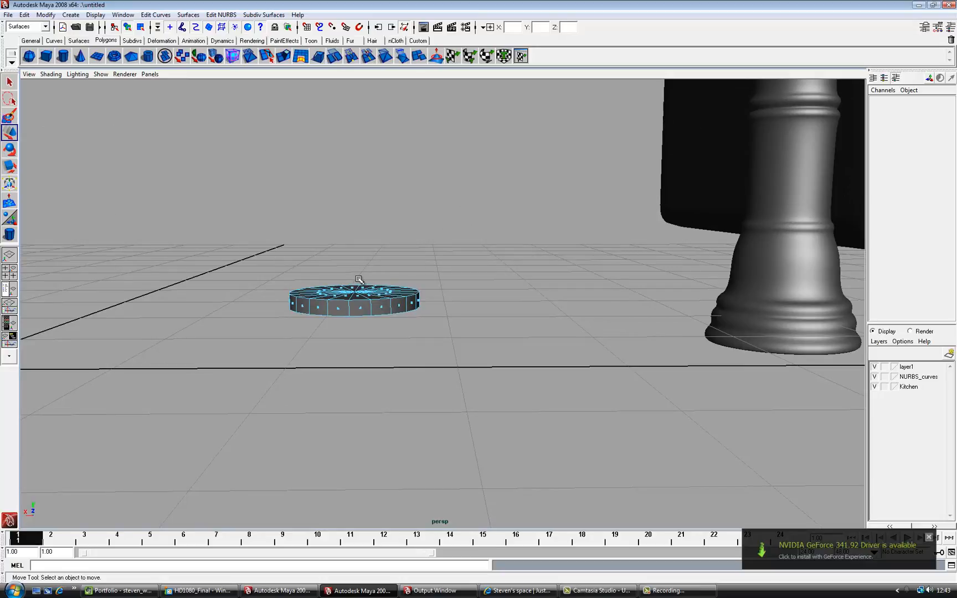
- Undo the switch to face selection and delete the flat cylinder
key("ctrl+z")
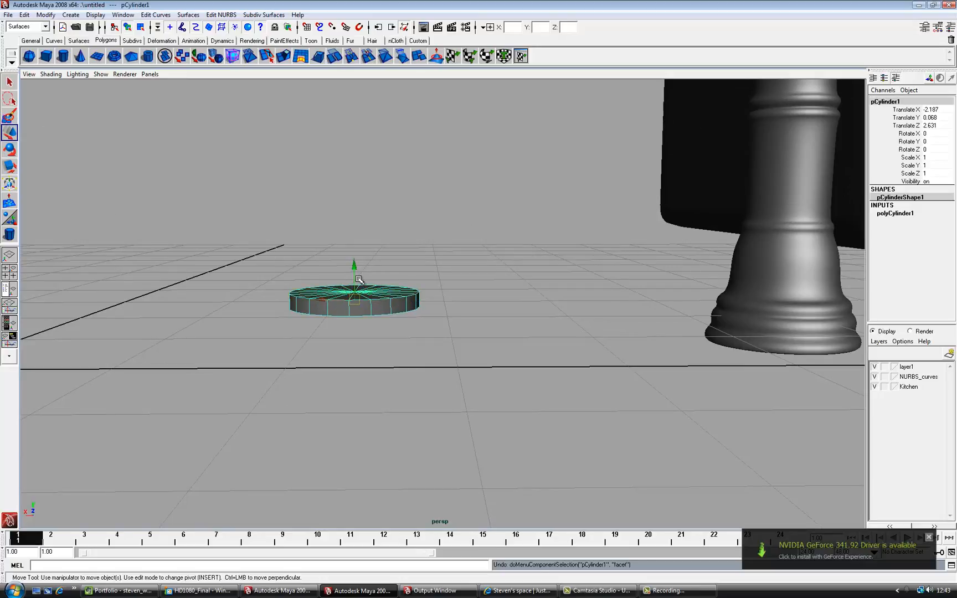
key("ctrl+z")
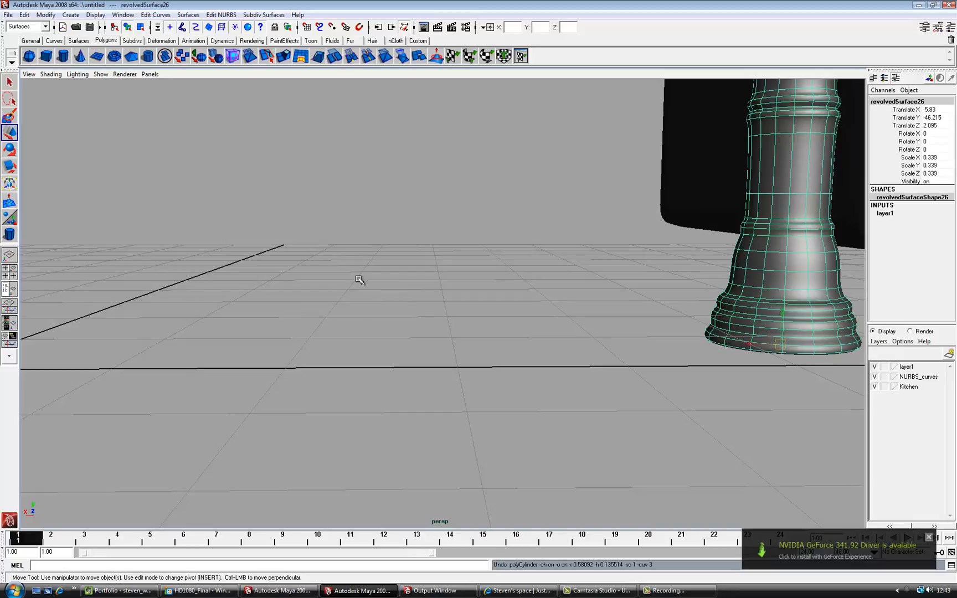
key("ctrl+y")
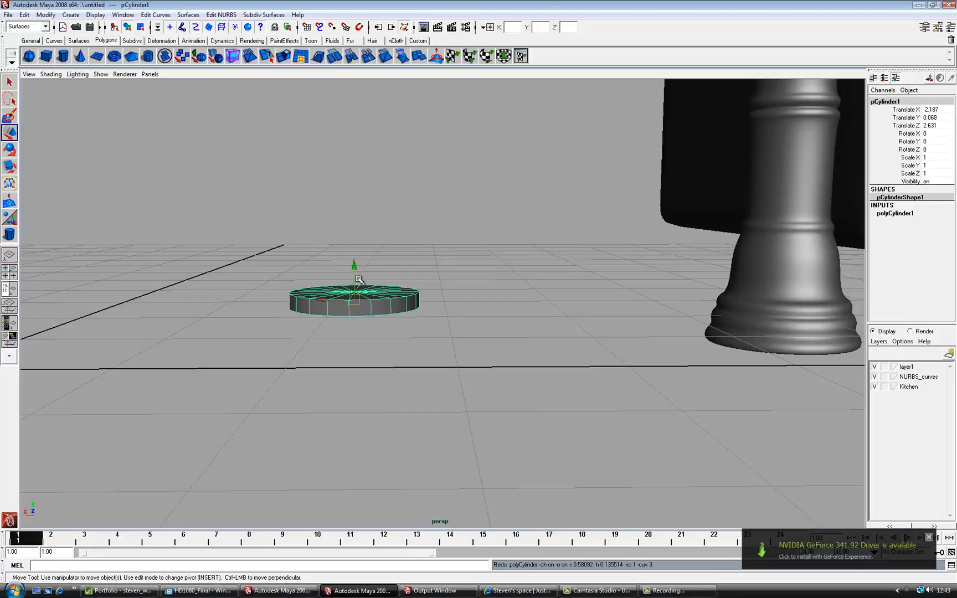
key("Delete")
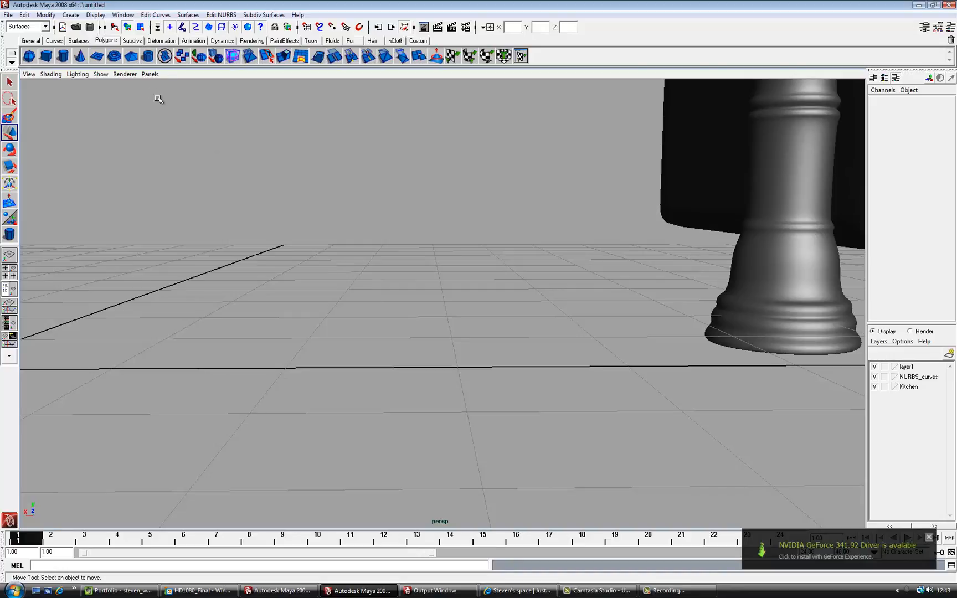
- Draw a taller polygon cylinder on the grid beside the column, at about X -2.04, Z 2.44, and switch it to face selection mode
left_click(63, 56)
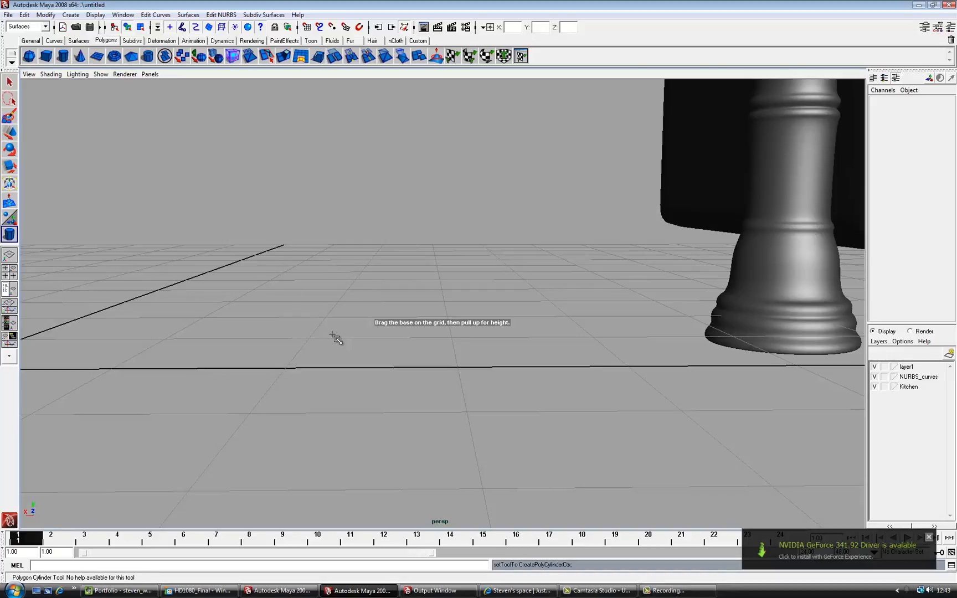
left_click_drag(335, 338, 341, 354, "alt")
left_click_drag(335, 317, 389, 254)
left_click_drag(386, 238, 387, 240)
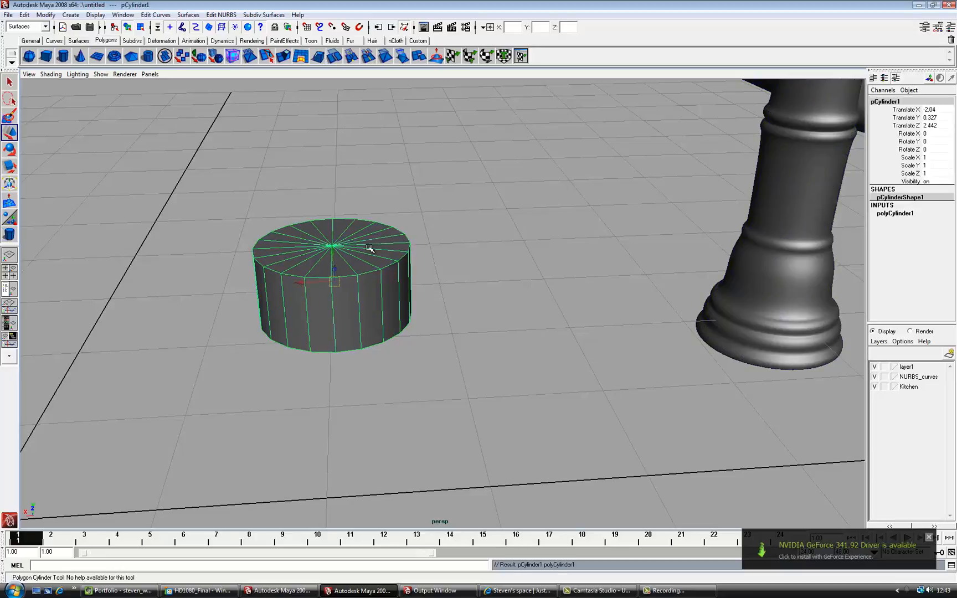
right_click_drag(370, 249, 371, 273)
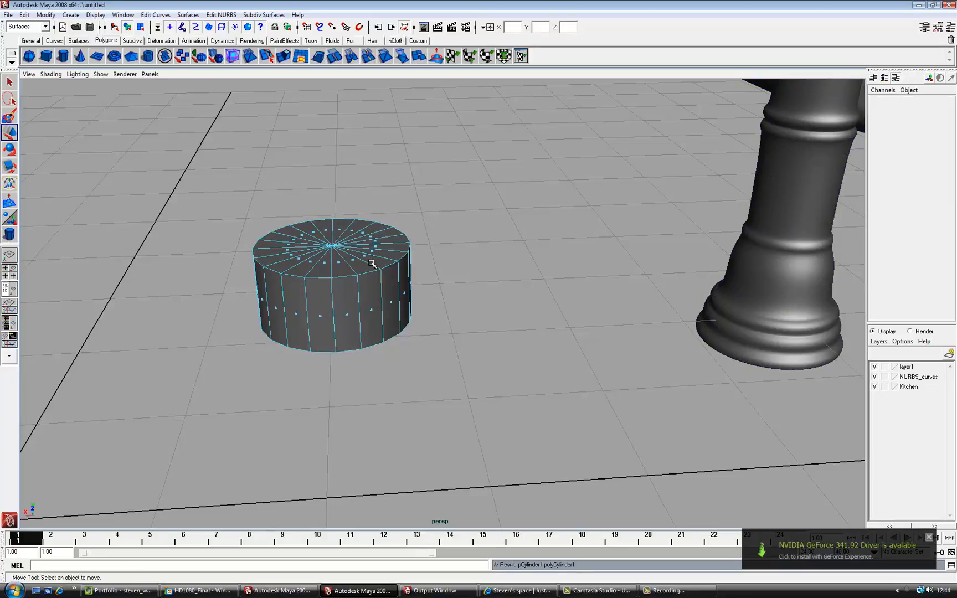
left_click_drag(371, 272, 367, 256, "alt")
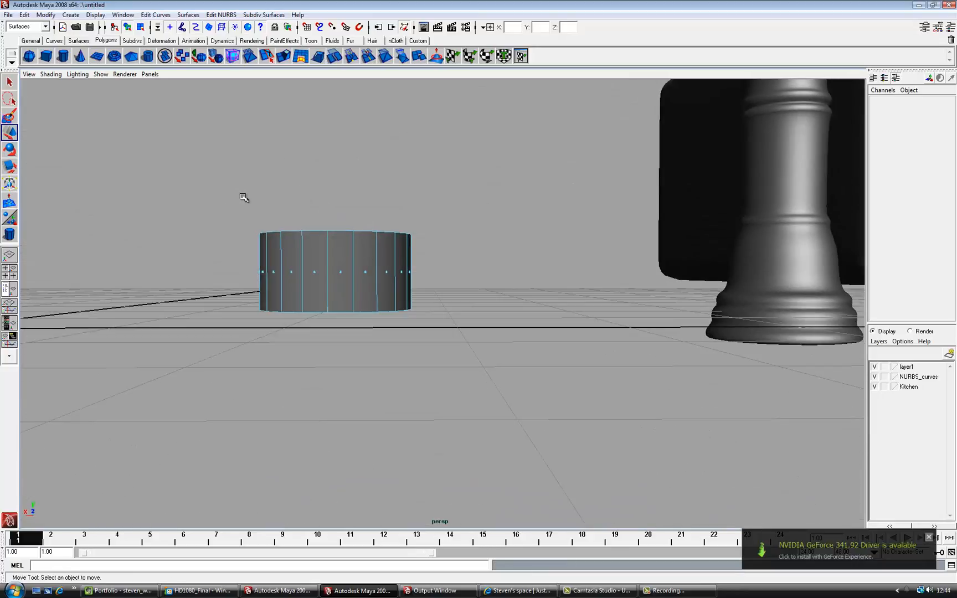
- Select all the cylinder's top cap faces and lower them to about Y 0.145, leaving a flat disc
key("4")
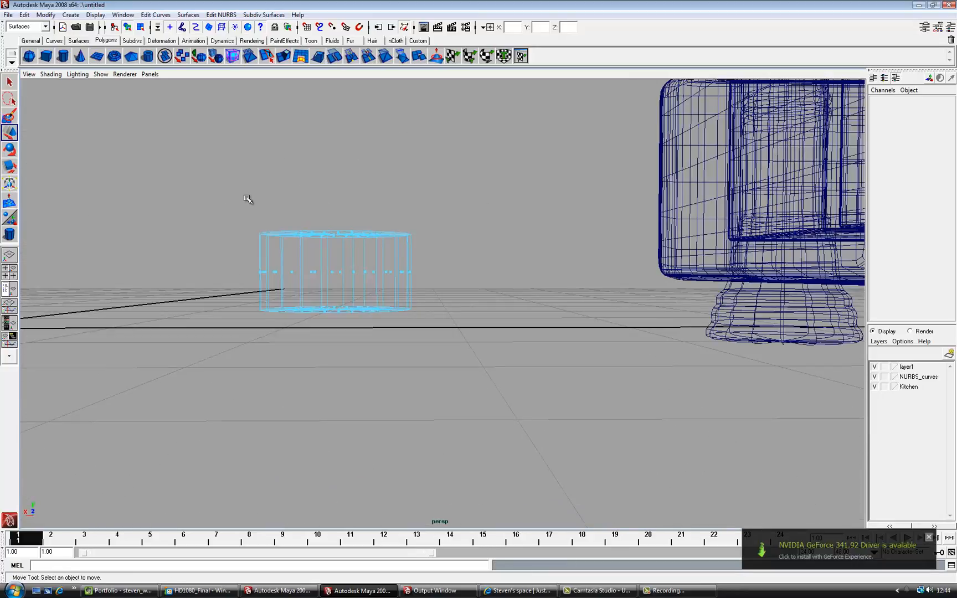
left_click_drag(250, 203, 432, 247, "alt")
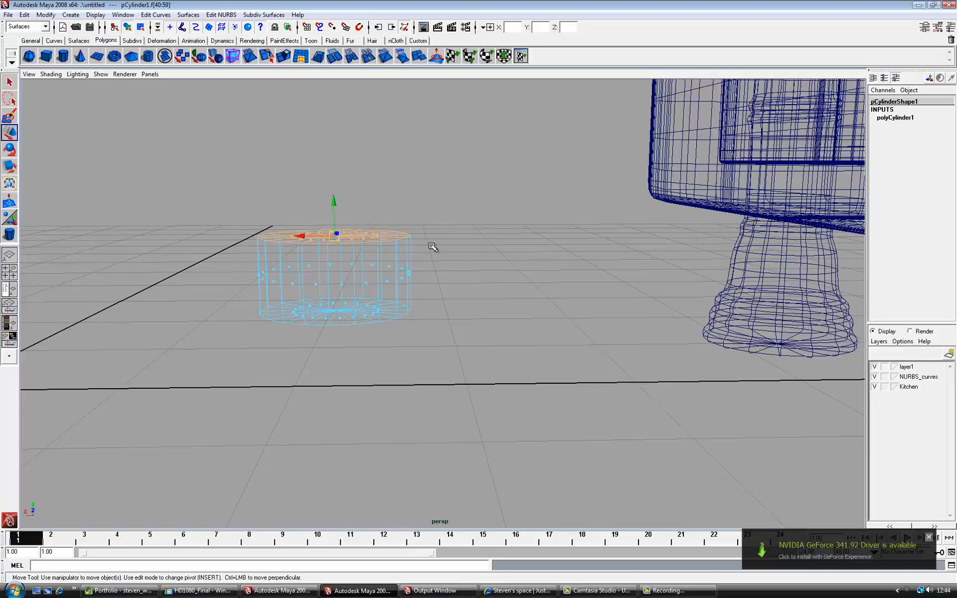
left_click(390, 267, "shift")
left_click(390, 267, "shift")
key("5")
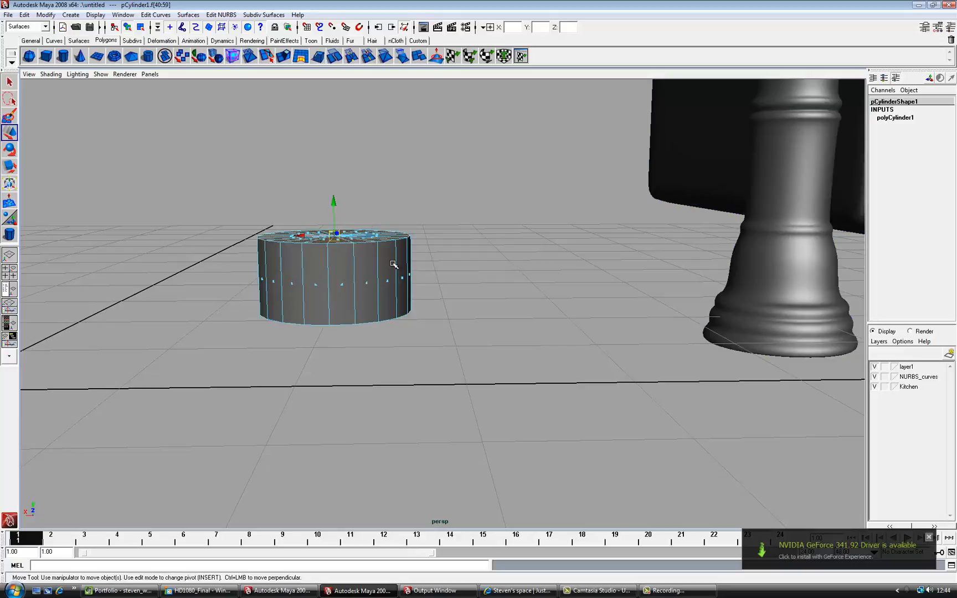
left_click_drag(392, 264, 394, 269, "alt")
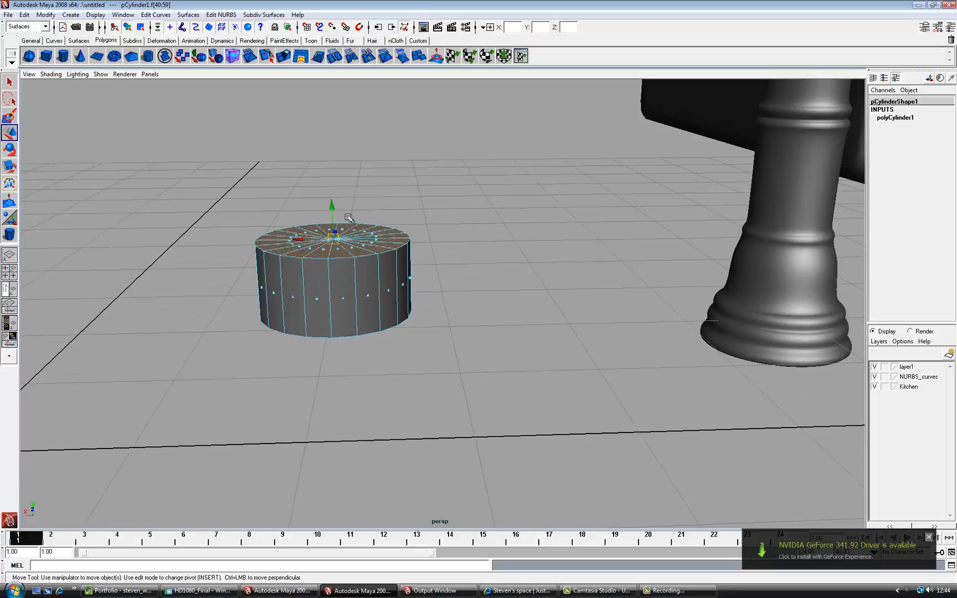
left_click_drag(332, 208, 334, 262)
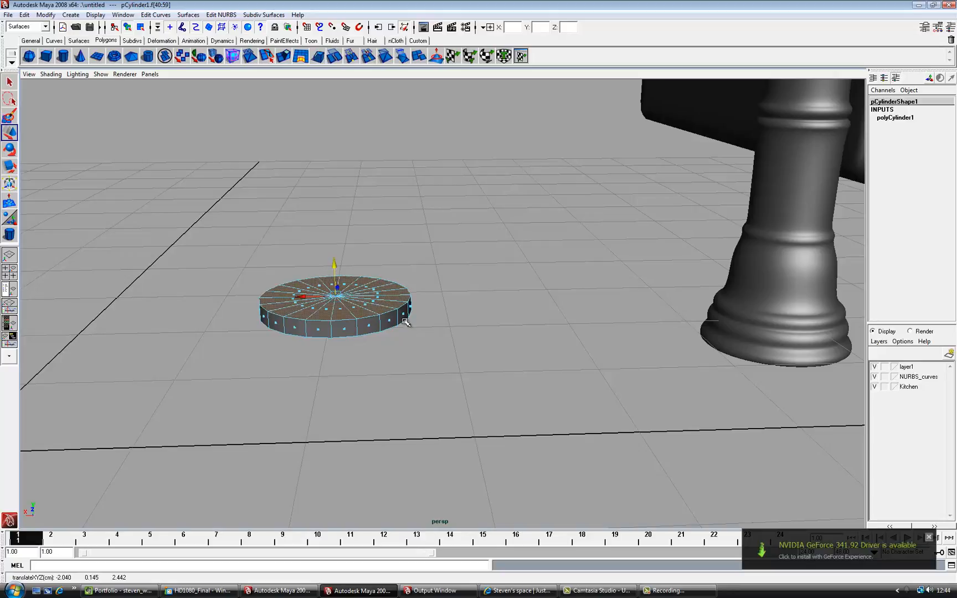
- Switch to the Polygons menu set, extrude the disc's top faces and scale them uniformly inward to about 0.917
left_click(44, 26)
left_click(42, 45)
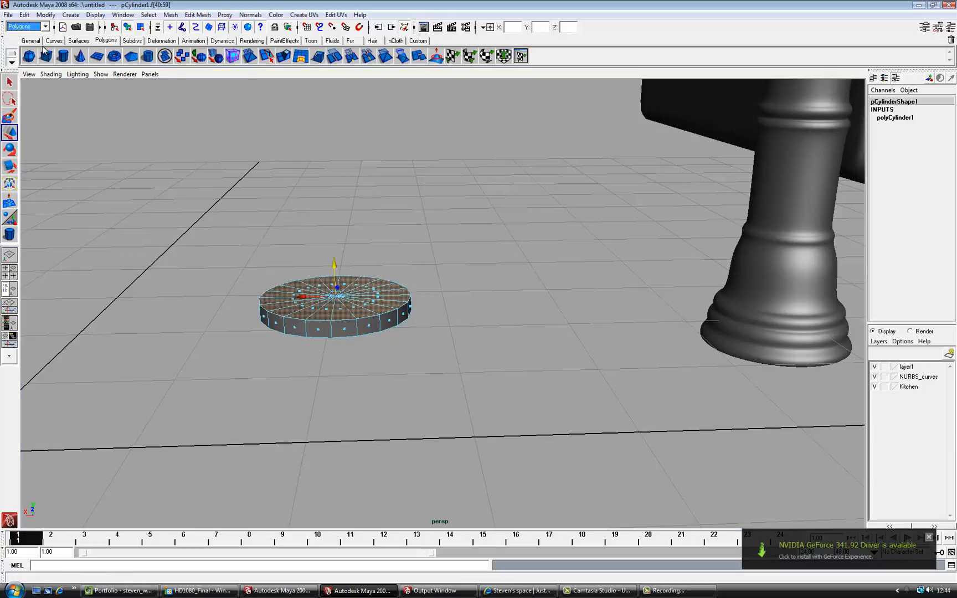
left_click(224, 15)
mouse_move(198, 15)
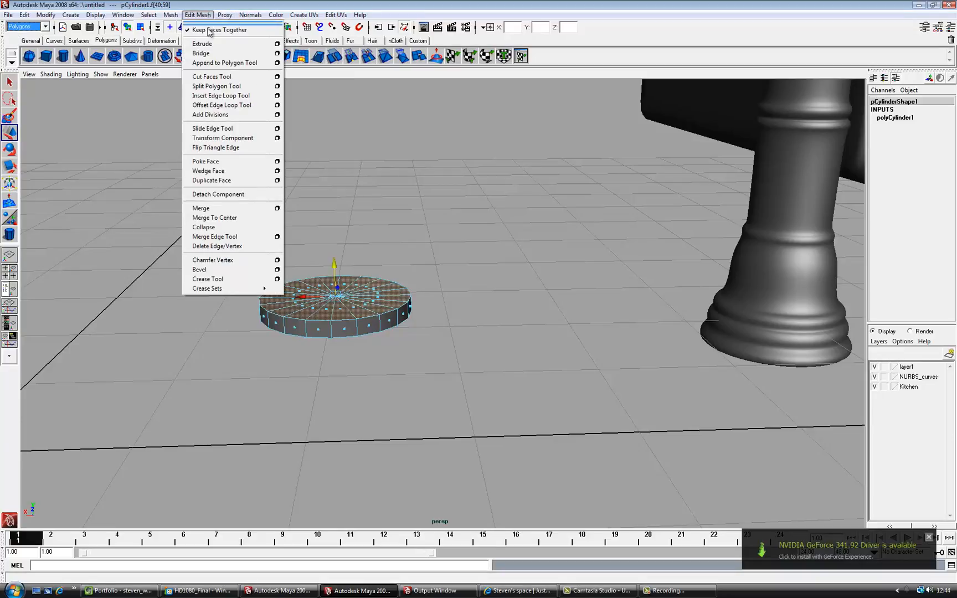
left_click(209, 47)
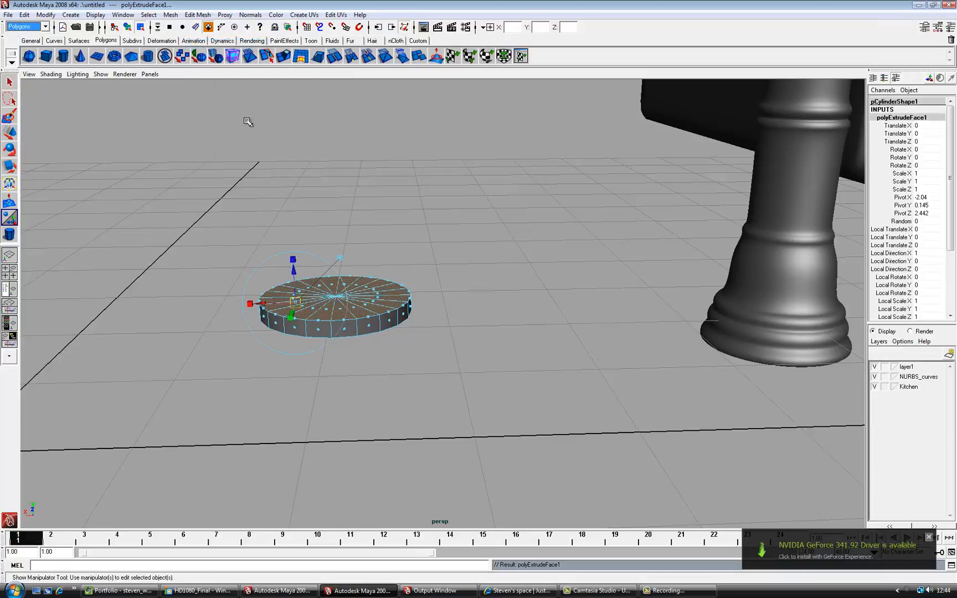
left_click(340, 259)
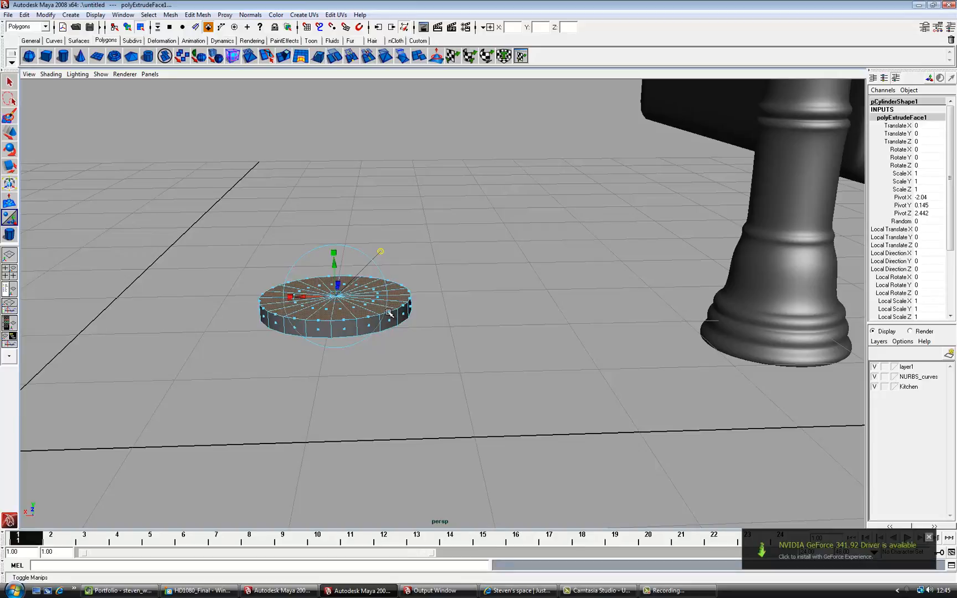
left_click(335, 252)
left_click(334, 295)
left_click_drag(335, 297, 332, 298)
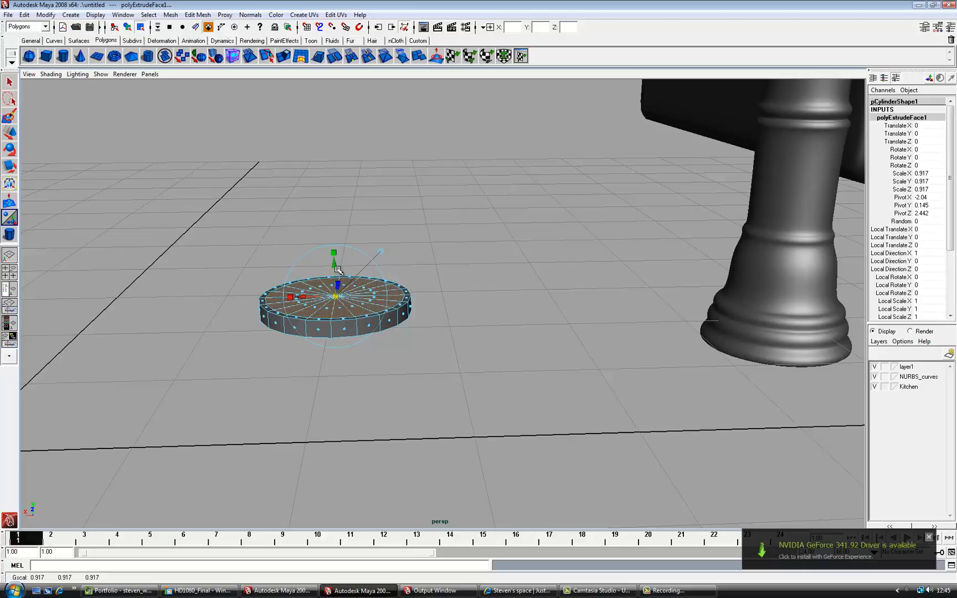
- Extrude the inset top faces again and raise them about 0.079 in Y to form a second tier
key("g")
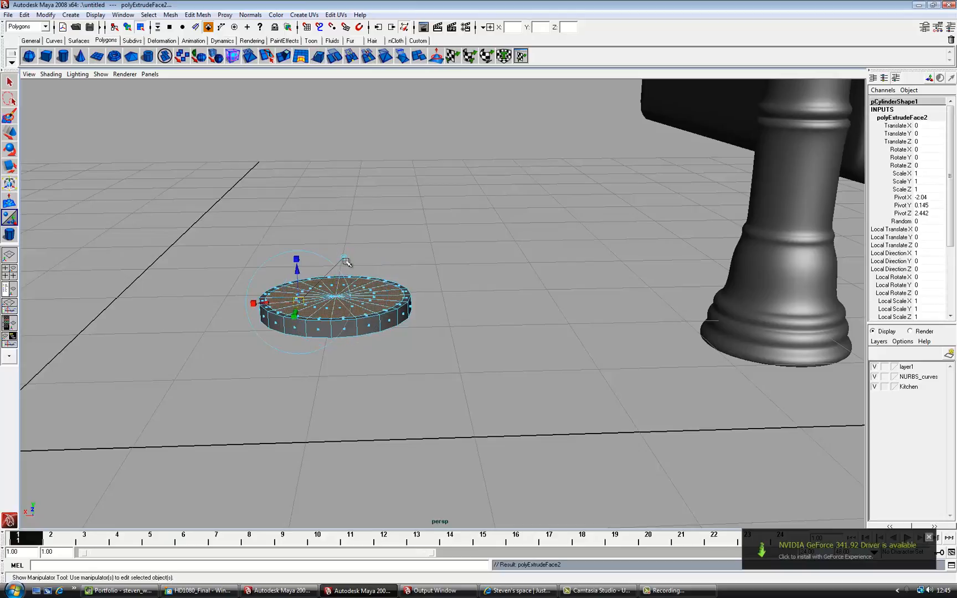
left_click(346, 261)
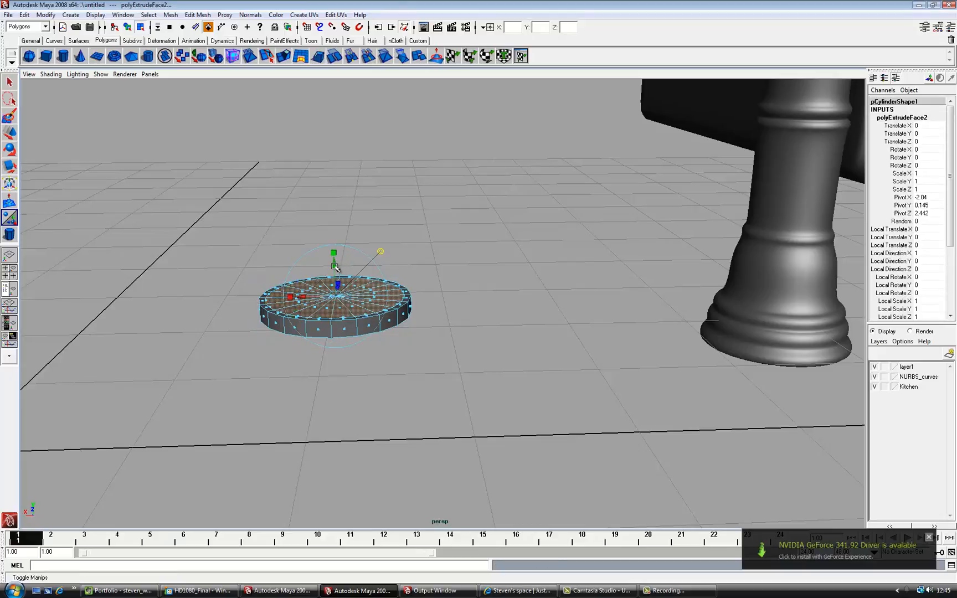
left_click_drag(335, 267, 337, 258)
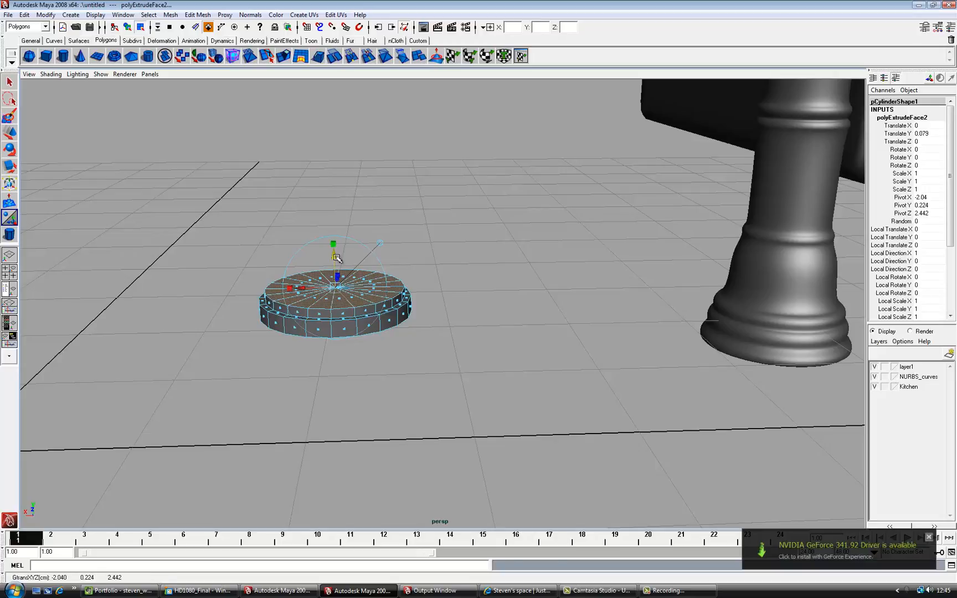
- Inset the second tier's top faces with an extrusion at local scale 0.7, and extrude them up about 0.097
key("g")
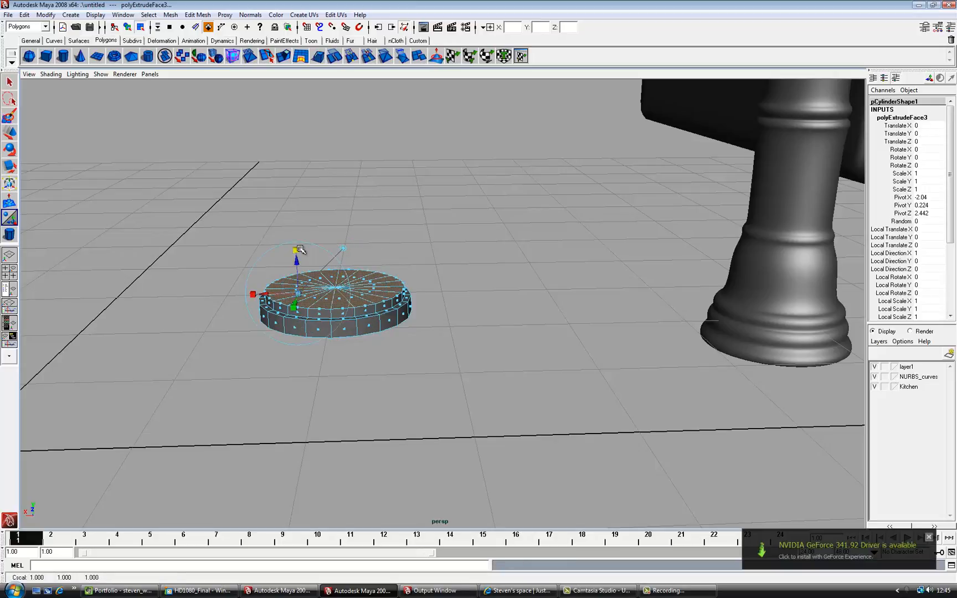
left_click(299, 293)
left_click_drag(299, 293, 292, 293)
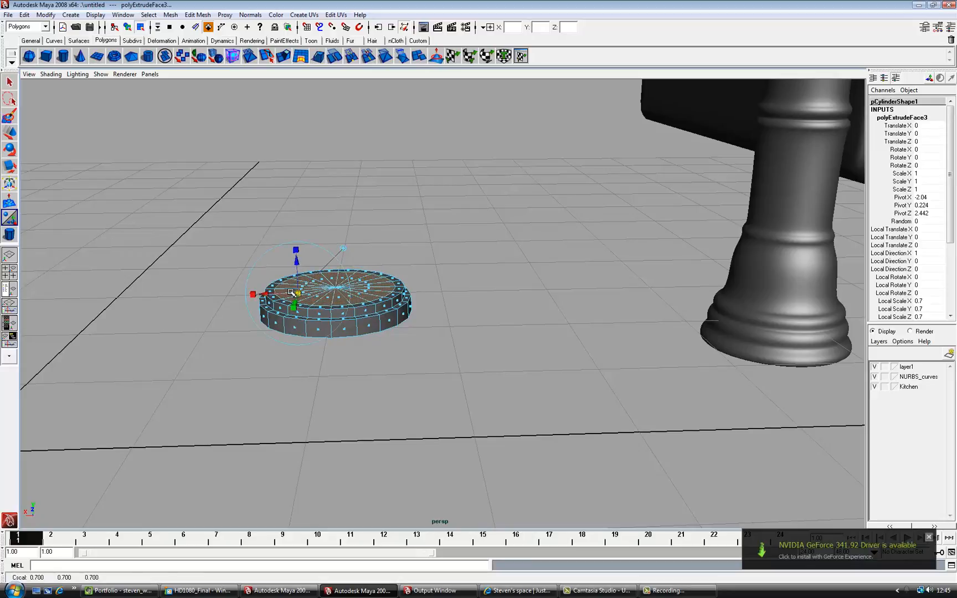
key("g")
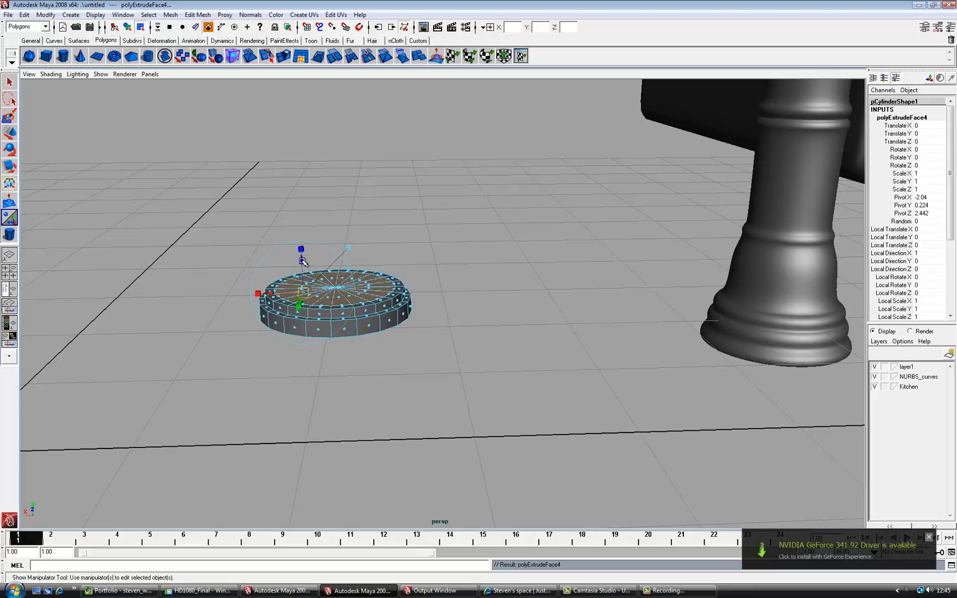
left_click_drag(302, 259, 306, 250)
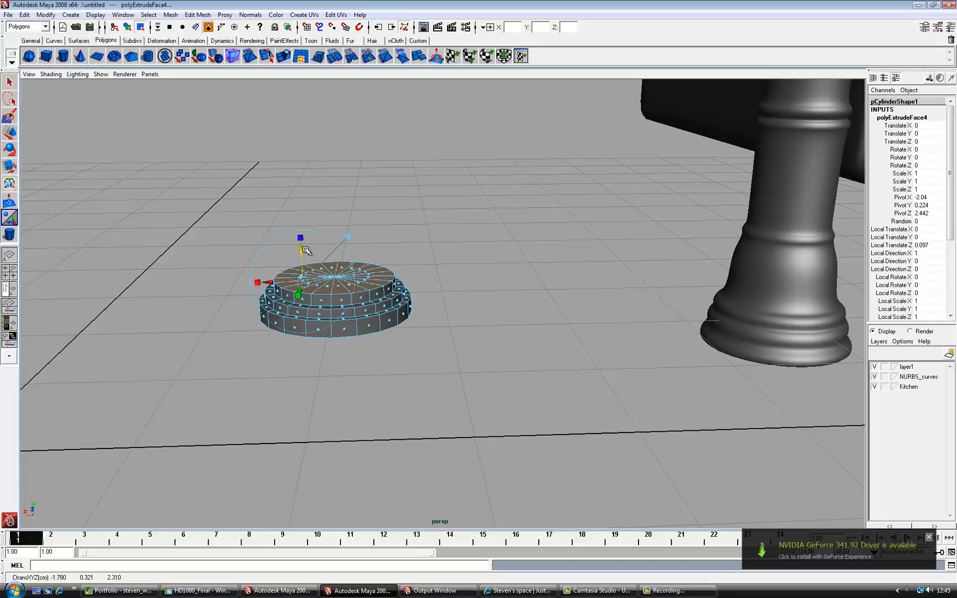
- Inset the third tier's top faces with an extrusion at local scale 0.7, and extrude them up about 0.37 as a neck
key("g")
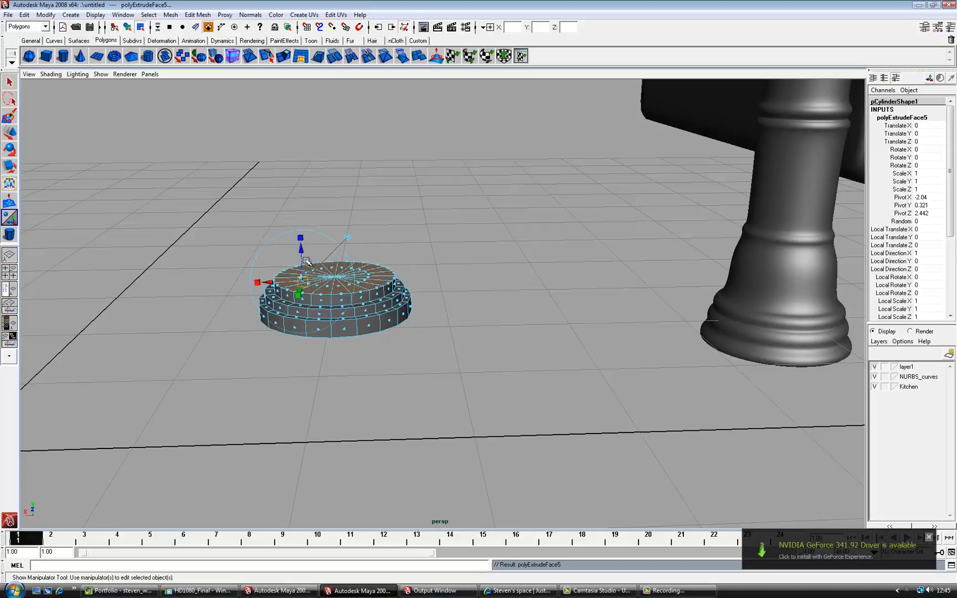
left_click(300, 239)
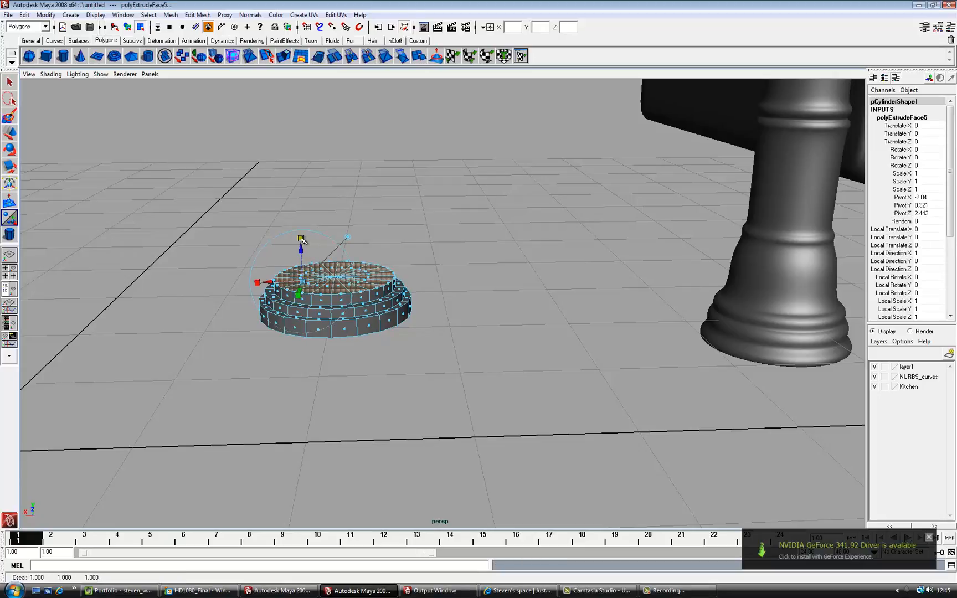
left_click_drag(306, 285, 297, 283)
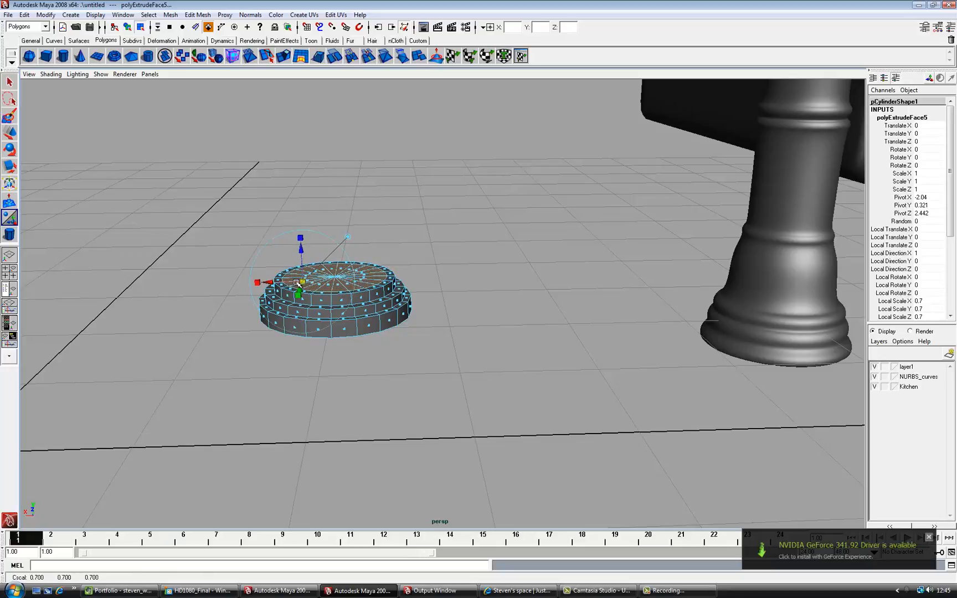
key("g")
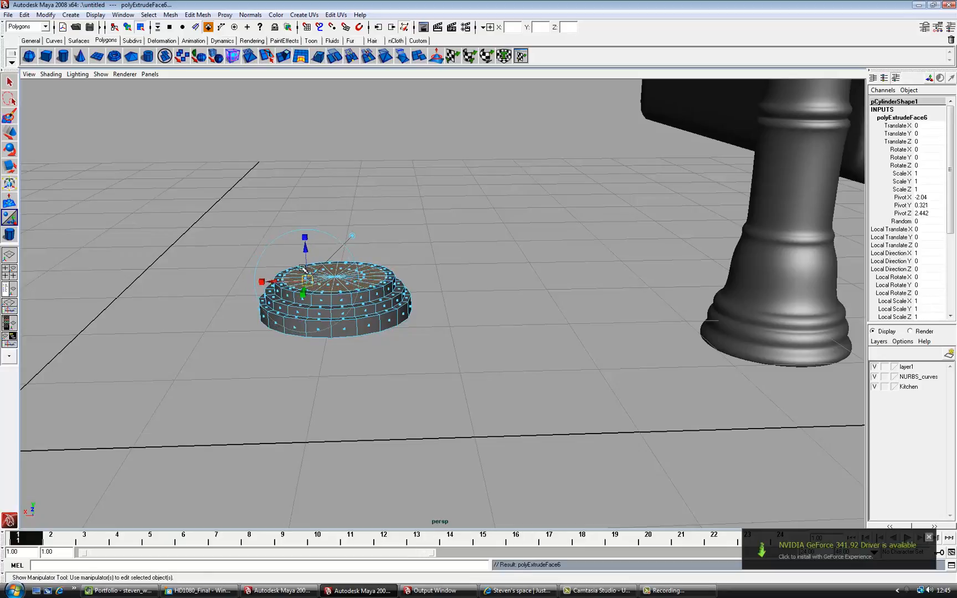
left_click_drag(303, 250, 314, 215)
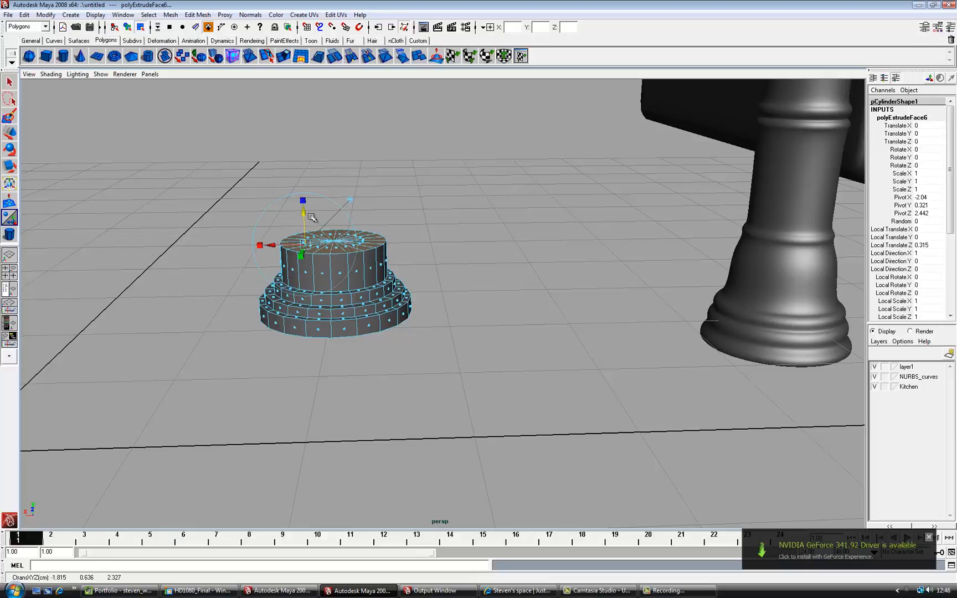
left_click_drag(305, 217, 305, 207)
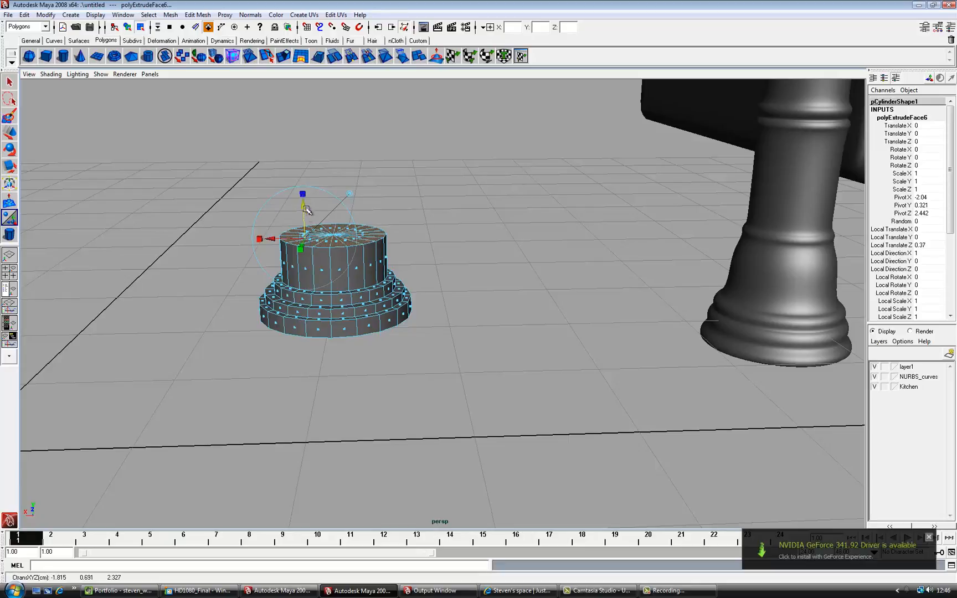
- Extrude the neck's top faces up about 0.213 and taper them to a local scale of 0.85
key("ctrl+e")
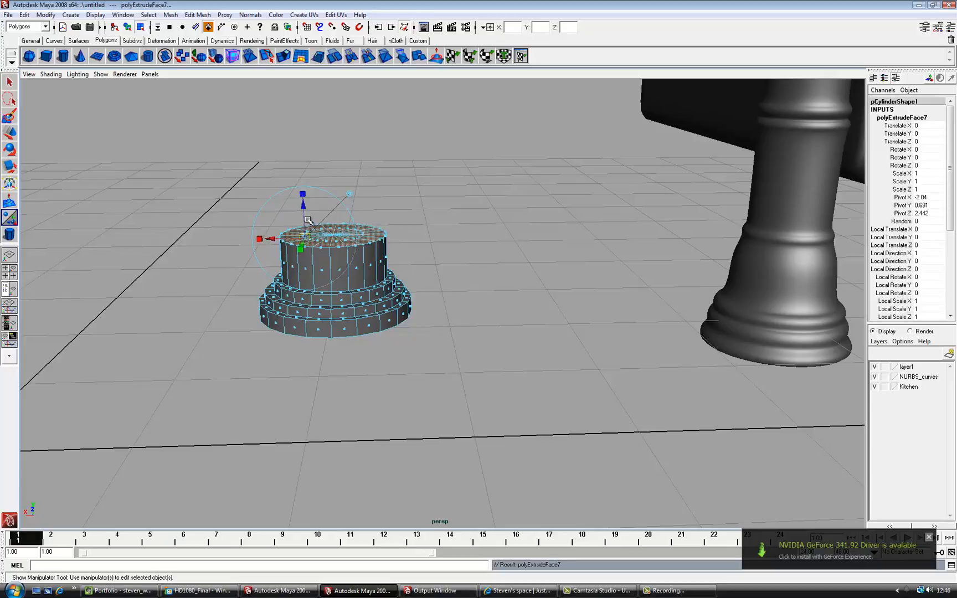
left_click_drag(303, 205, 306, 181)
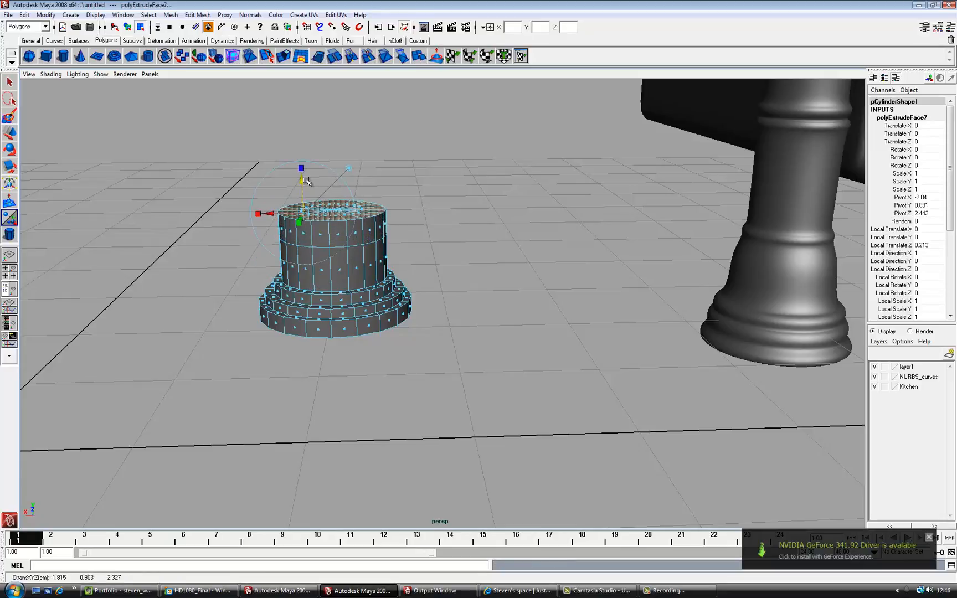
left_click(304, 167)
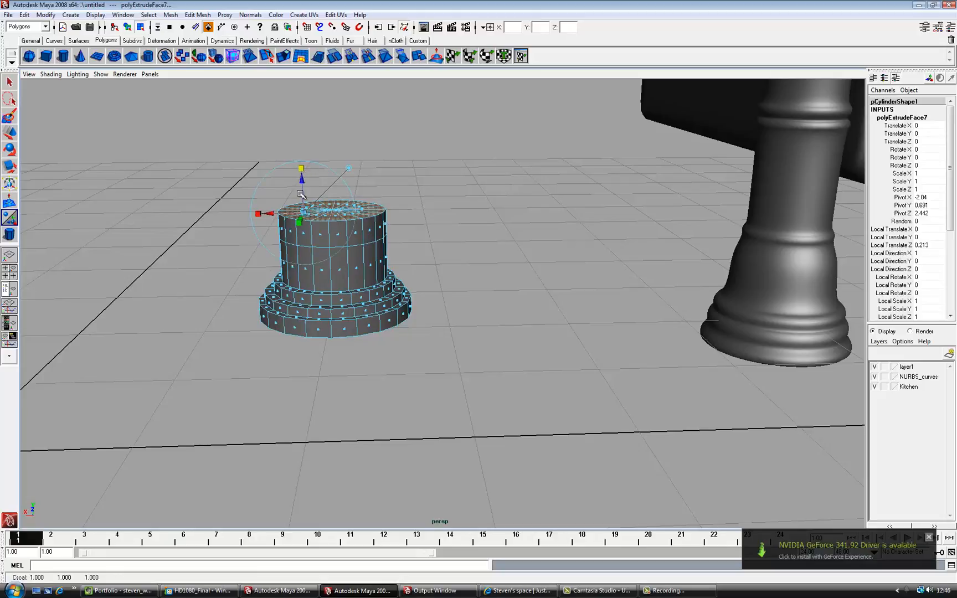
left_click(302, 213)
left_click_drag(302, 215, 298, 216)
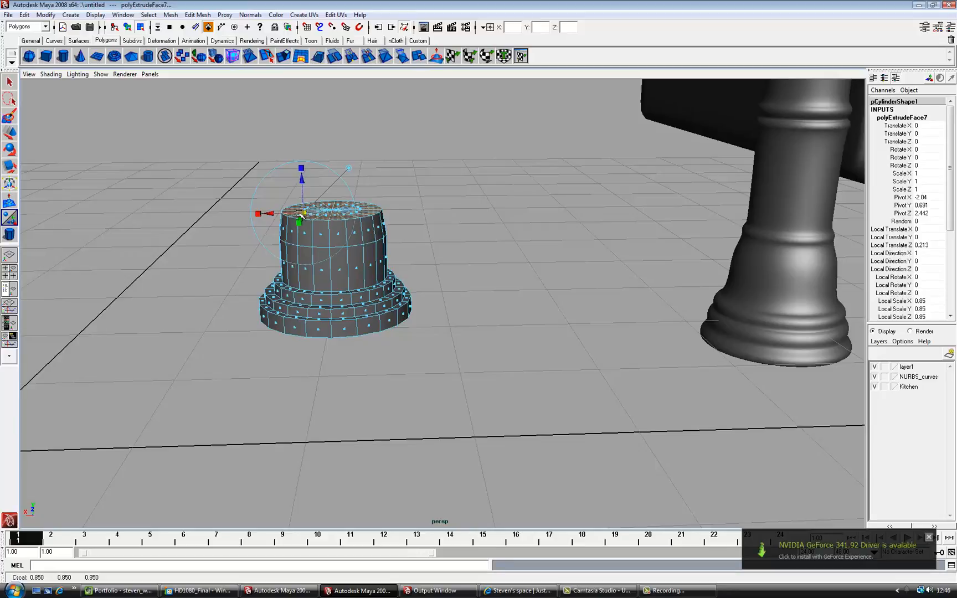
- Extrude the neck's top faces outward slightly past its rim, and extrude them up about 0.06 to form a raised band
key("ctrl+e")
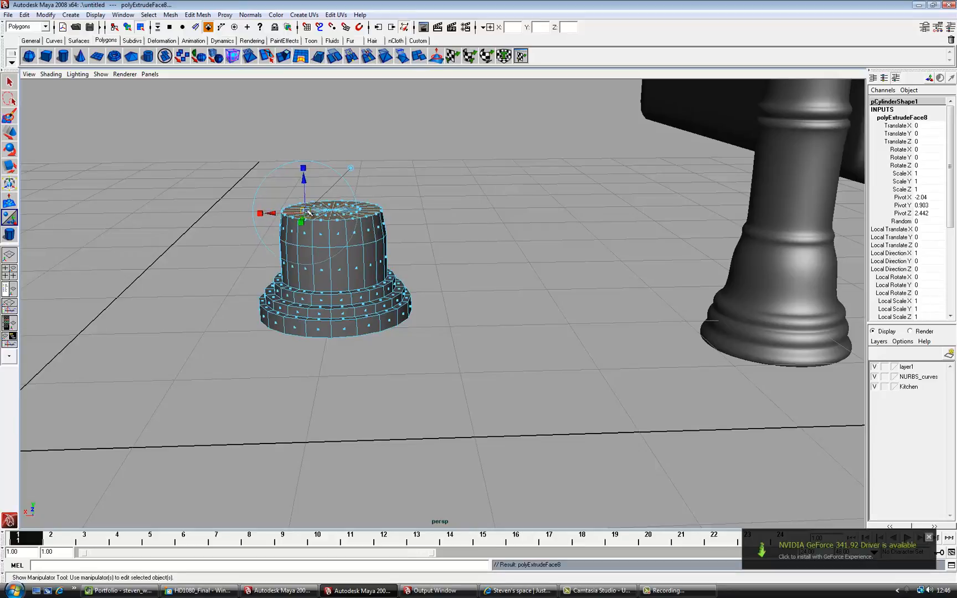
left_click(304, 170)
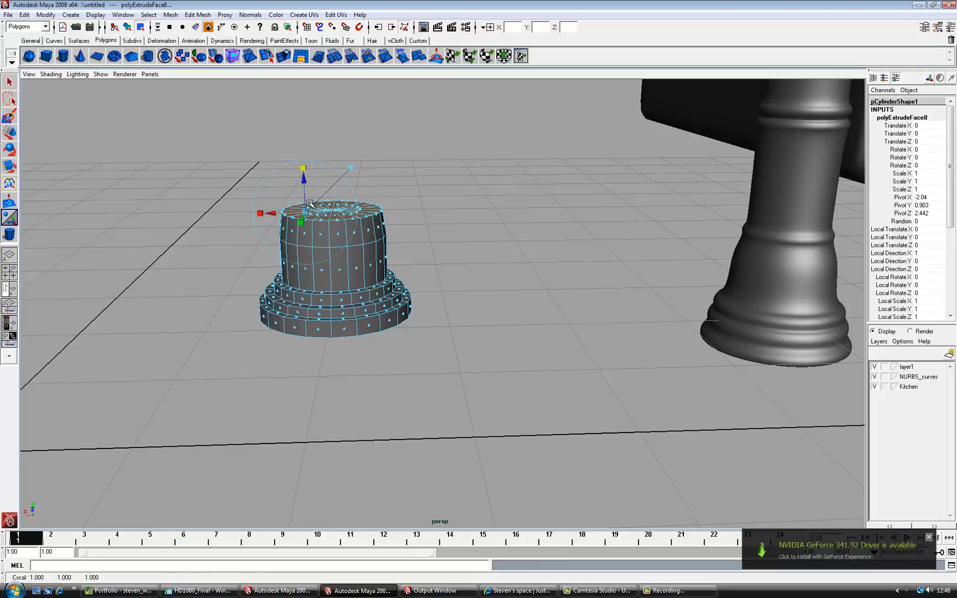
left_click_drag(313, 209, 300, 234, "alt")
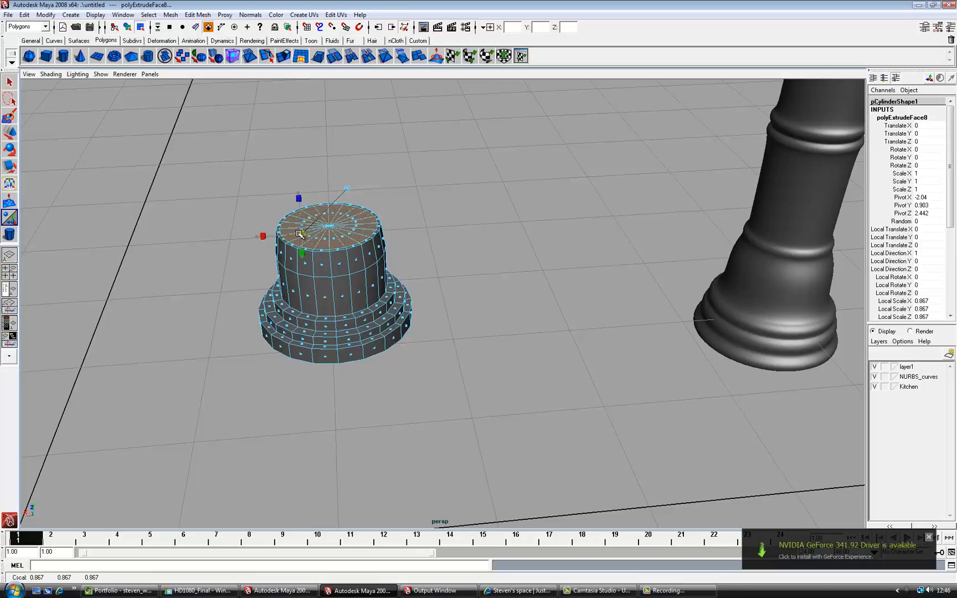
left_click_drag(300, 234, 310, 233)
key("g")
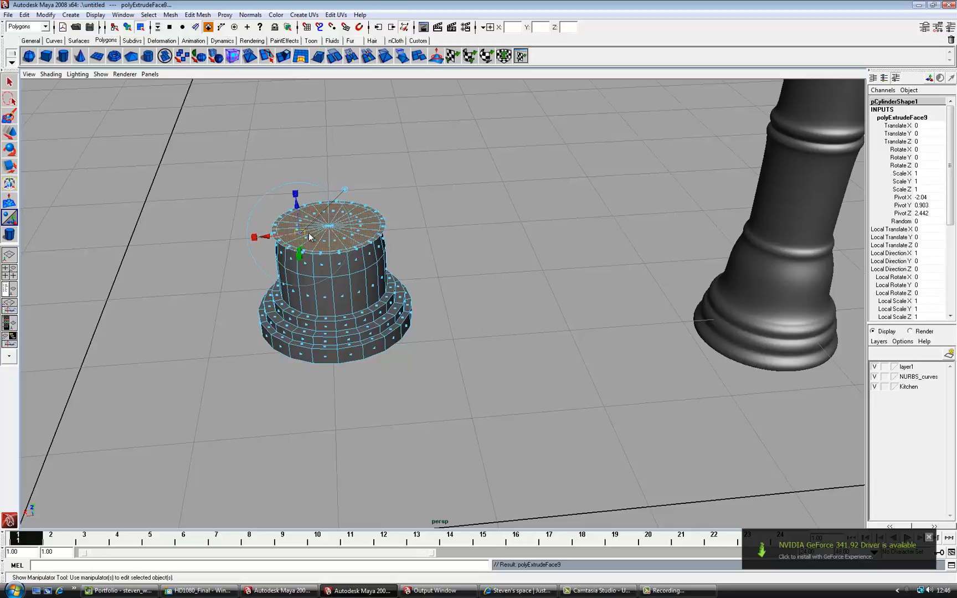
left_click_drag(297, 207, 298, 200)
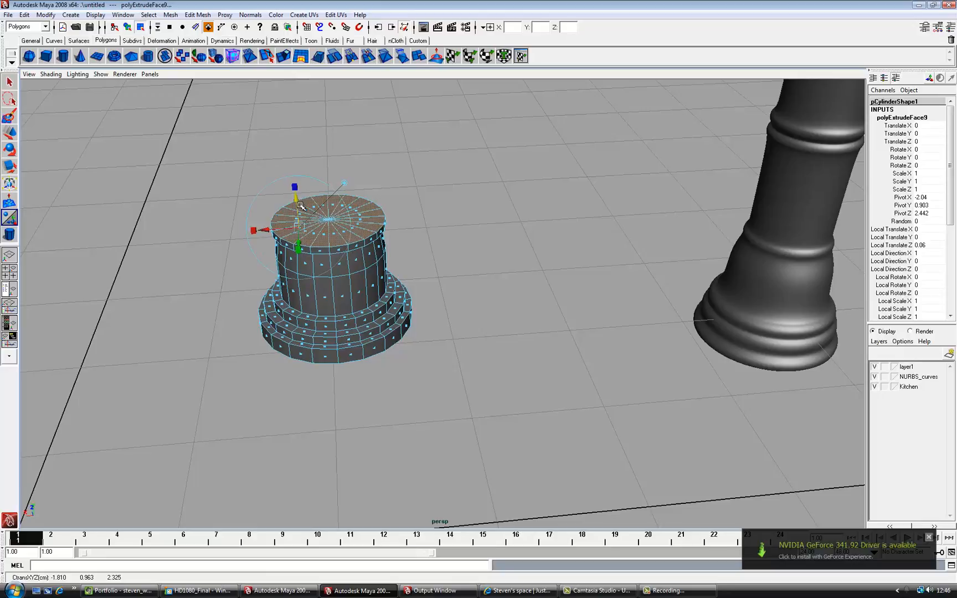
- Extrude the raised band's top faces and scale them inward to a local scale of 0.85
mouse_move(318, 236)
left_mouse_down("alt")
mouse_move(314, 219)
mouse_move(335, 215)
mouse_move(319, 237)
left_mouse_up("alt")
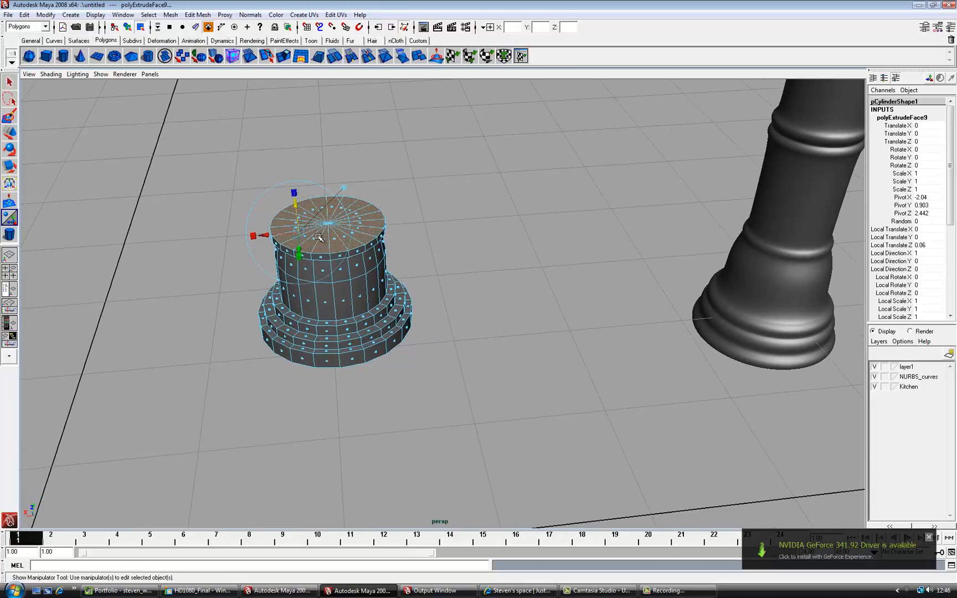
key("g")
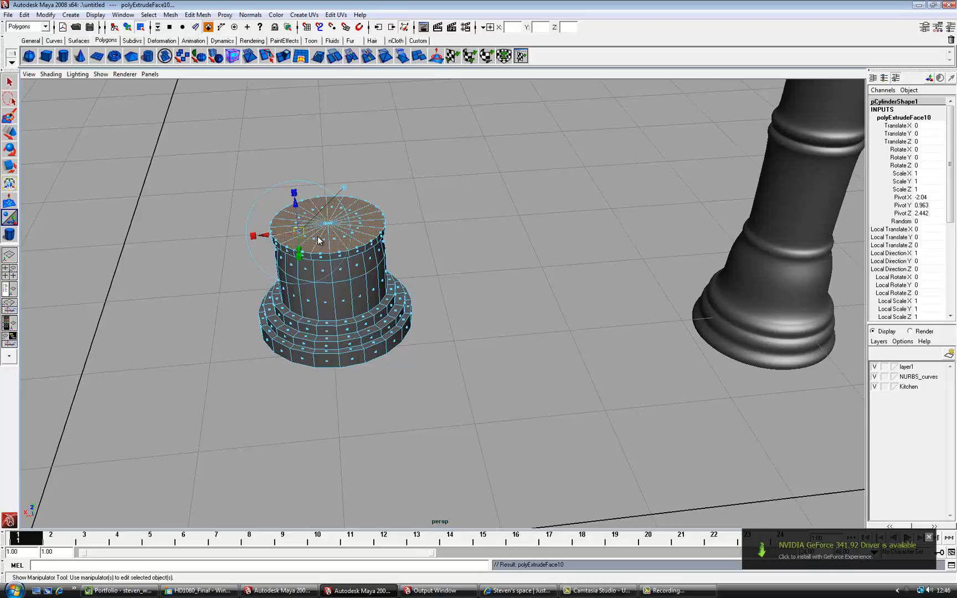
left_click(294, 193)
middle_click_drag(298, 230, 296, 233)
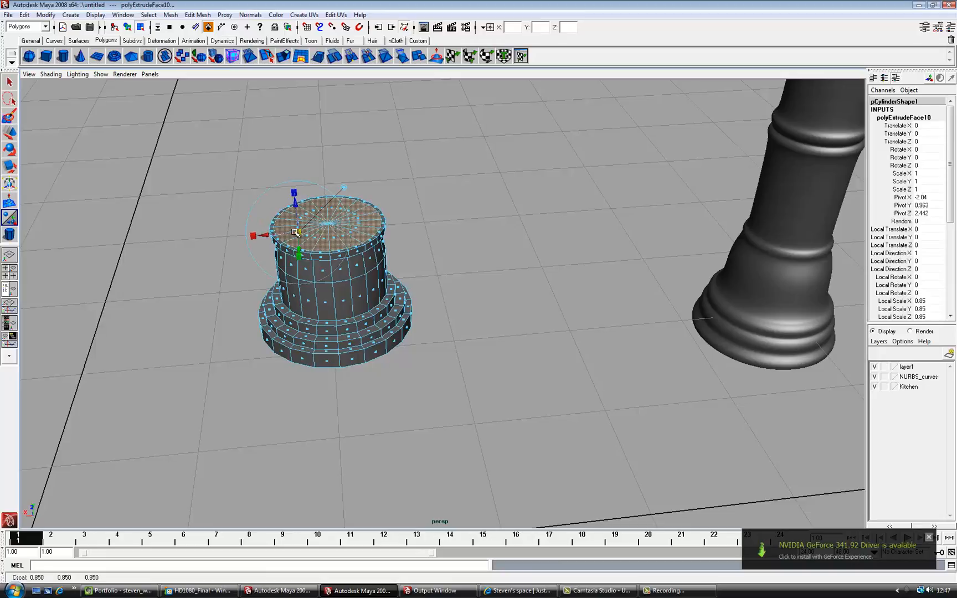
- Extrude the raised band's inset top faces up about 0.323 to continue the column
key("ctrl+e")
left_click_drag(300, 204, 295, 162)
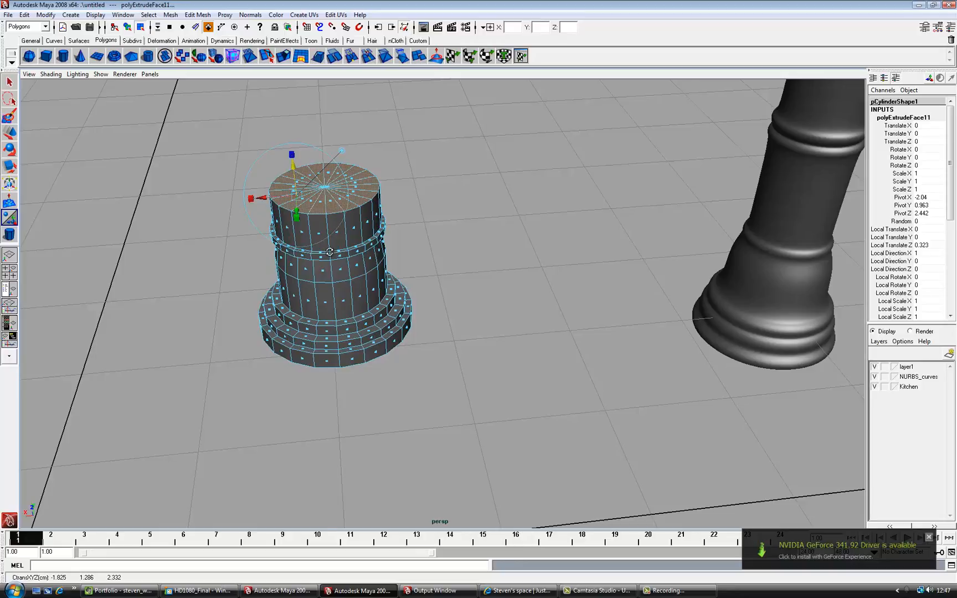
left_click_drag(330, 252, 333, 247, "alt")
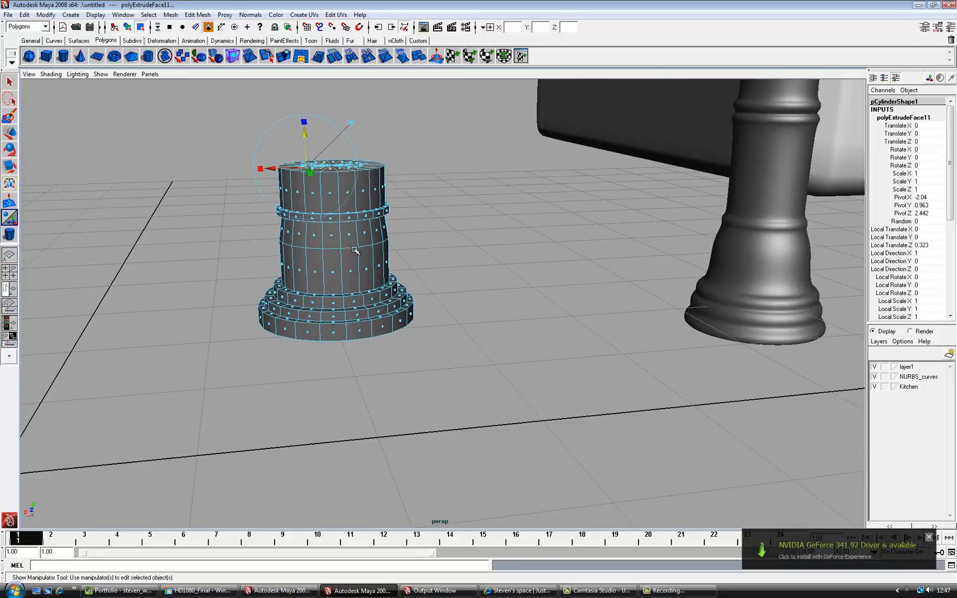
left_click_drag(355, 251, 353, 256, "alt")
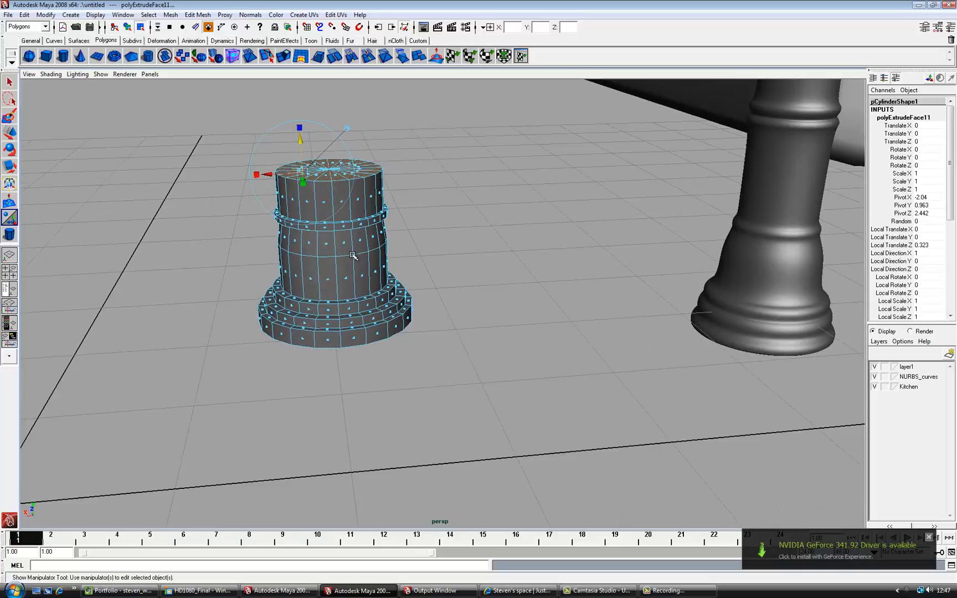
- Return the cylinder to object mode, apply a smooth proxy to it, and check the smoothed mesh's wireframe
key("q")
key("grave")
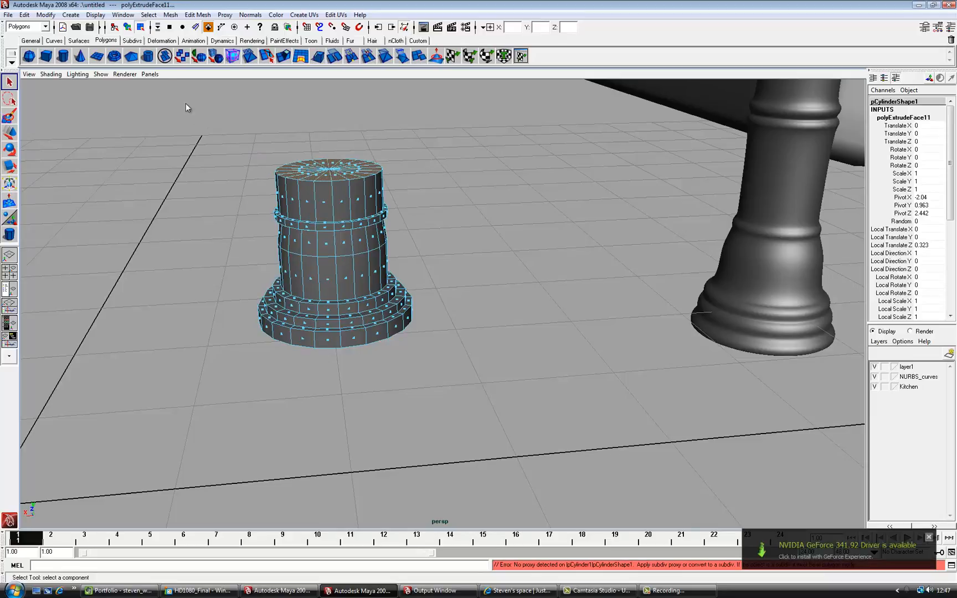
left_click(129, 28)
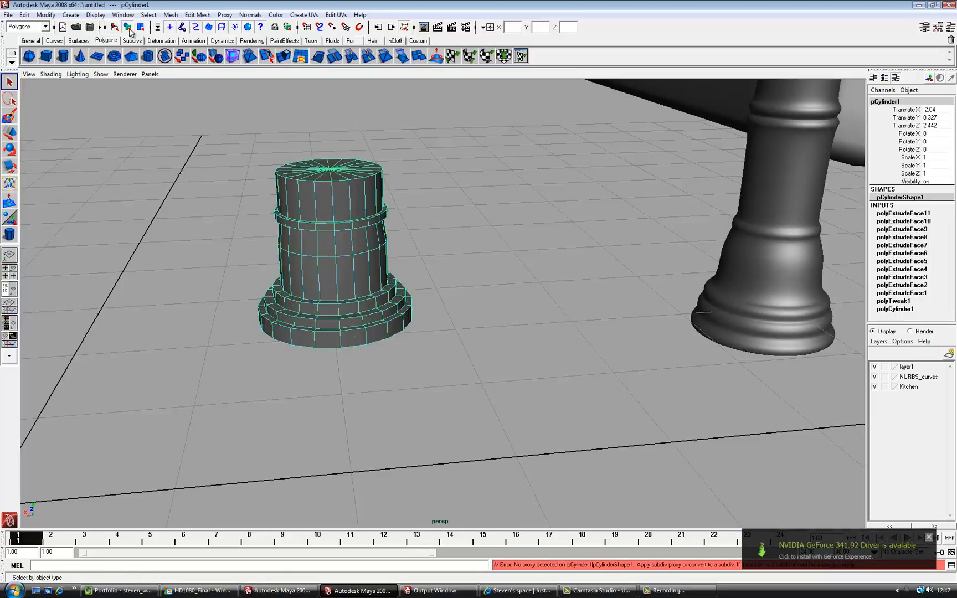
key("ctrl+grave")
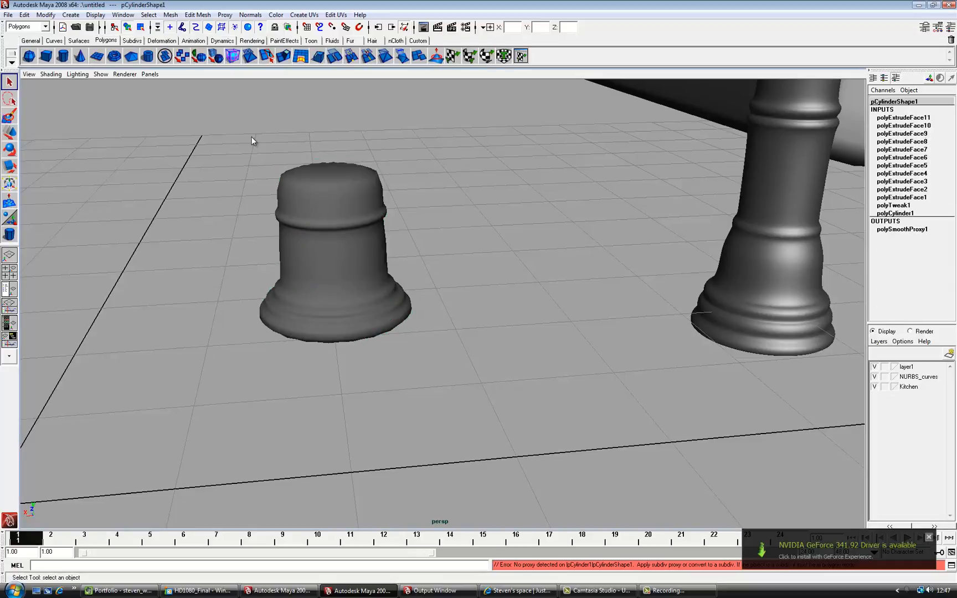
mouse_move(403, 233)
left_mouse_down("alt")
mouse_move(391, 237)
mouse_move(427, 232)
mouse_move(413, 235)
left_mouse_up("alt")
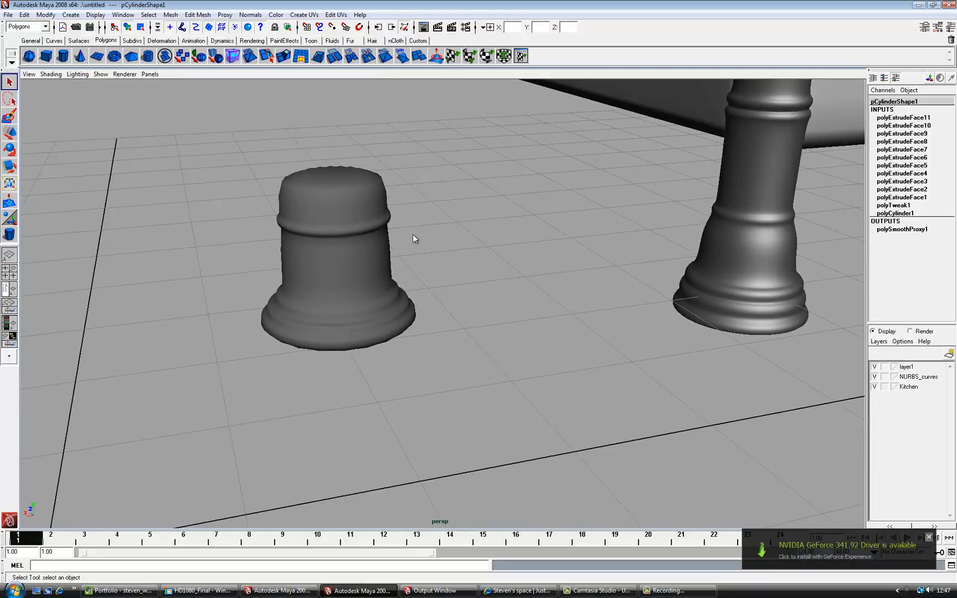
left_click(354, 244)
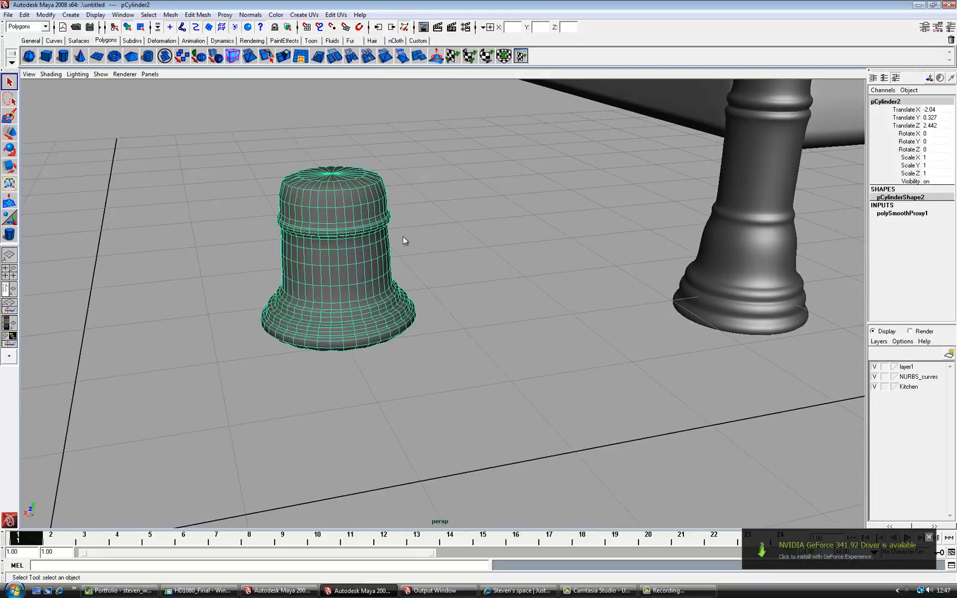
left_click(444, 253)
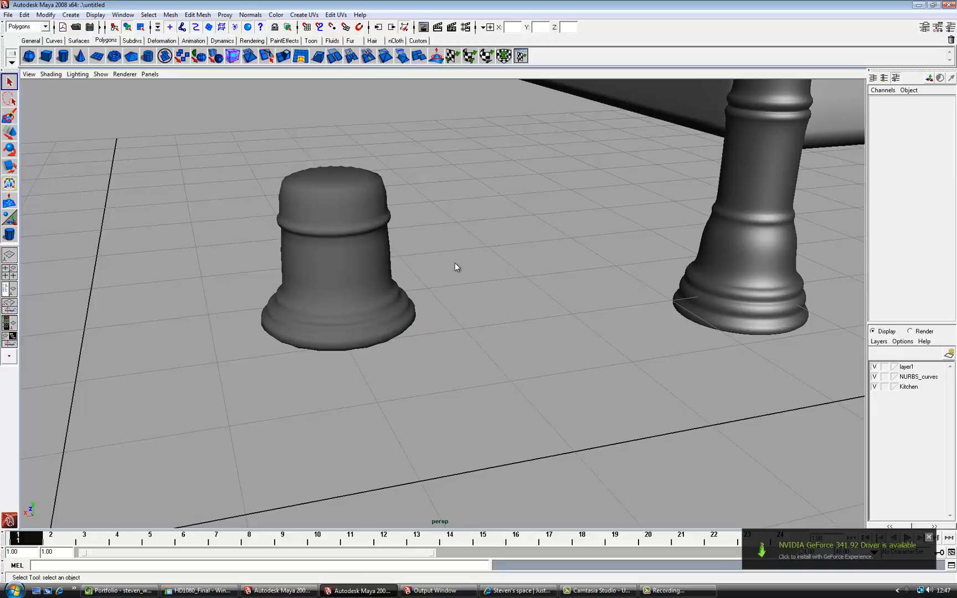
- Compare the smoothed column with the full imported tap column from several angles
right_click_drag(451, 264, 314, 225, "alt")
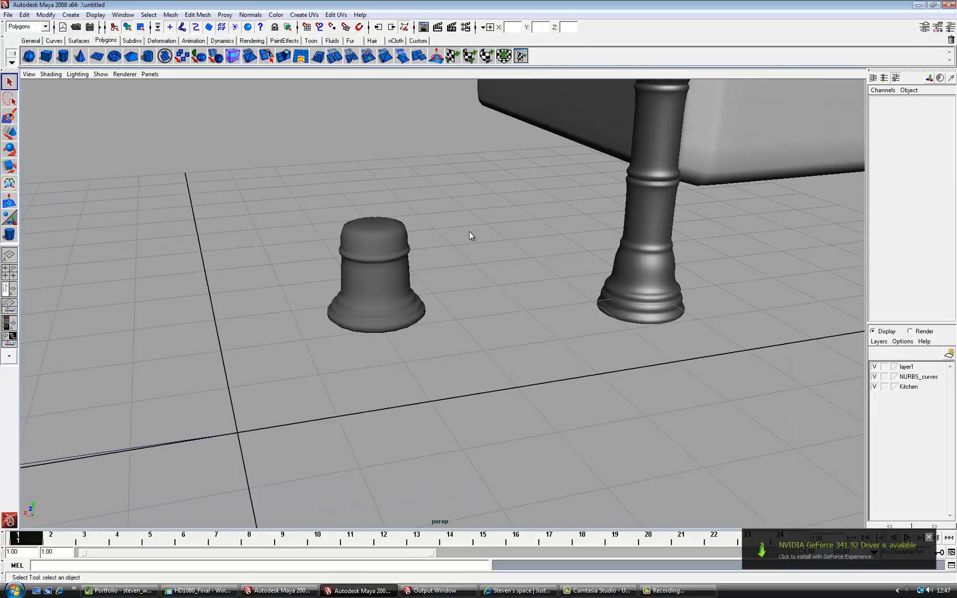
left_click_drag(468, 231, 468, 338, "alt")
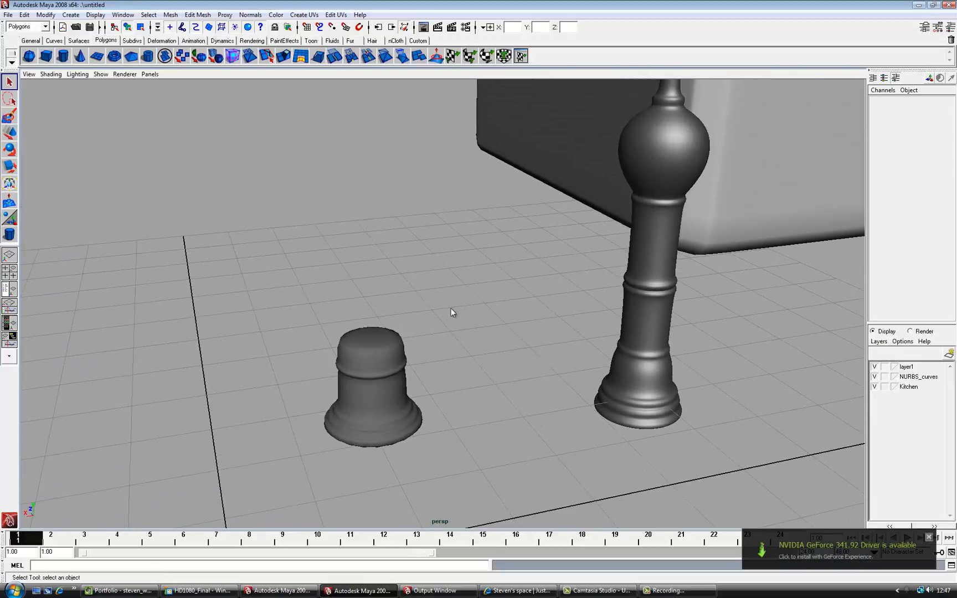
key("alt")
left_click_drag(519, 347, 451, 334, "alt")
left_click_drag(520, 335, 487, 327, "alt")
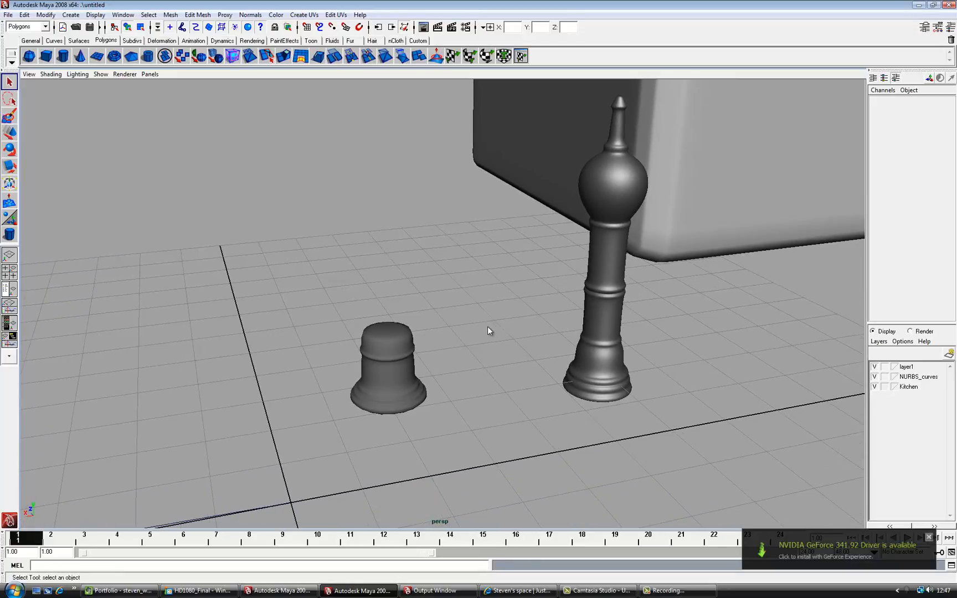
middle_click_drag(493, 330, 486, 351, "alt")
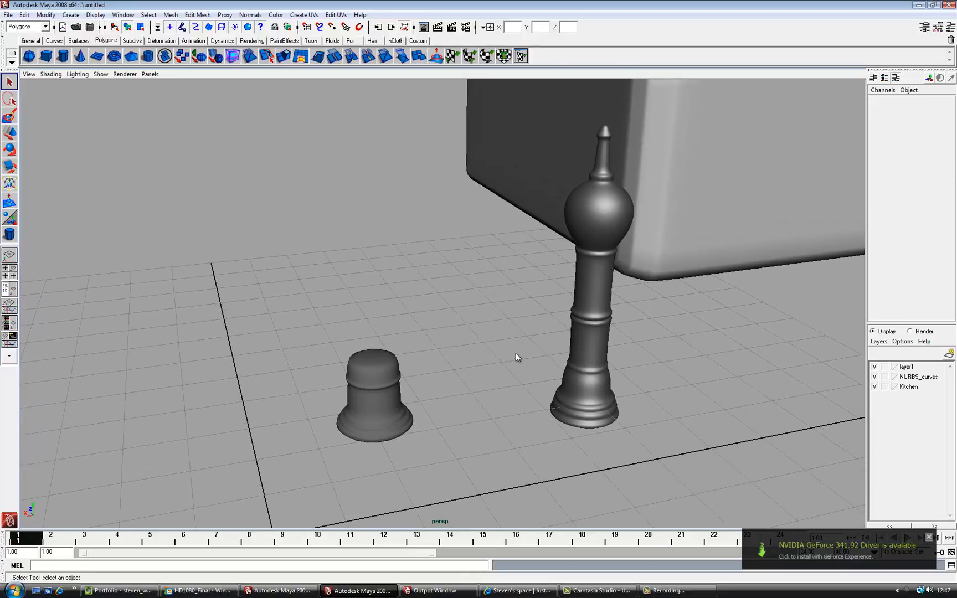
left_click_drag(517, 357, 498, 357, "alt")
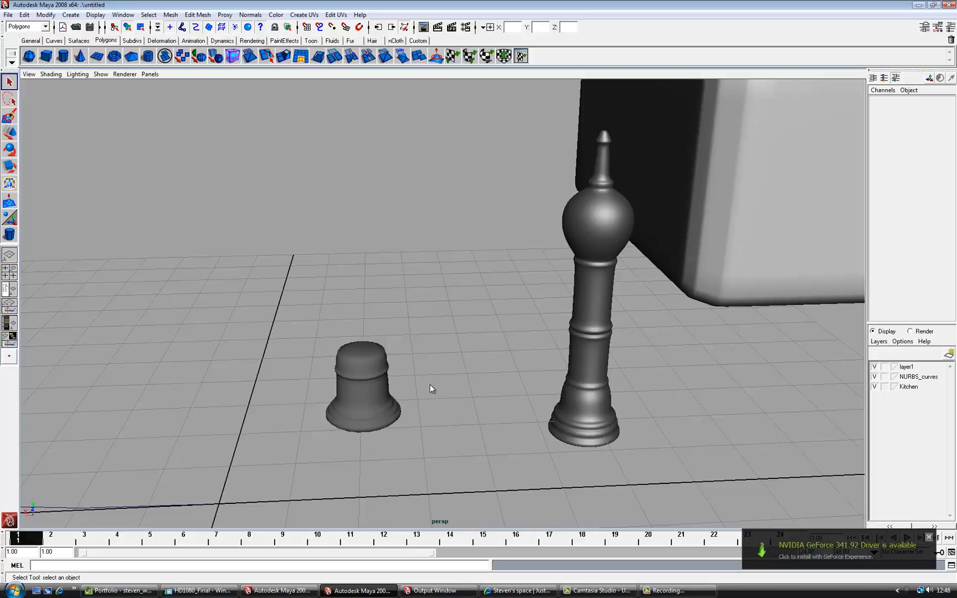
left_click_drag(441, 385, 343, 341, "alt")
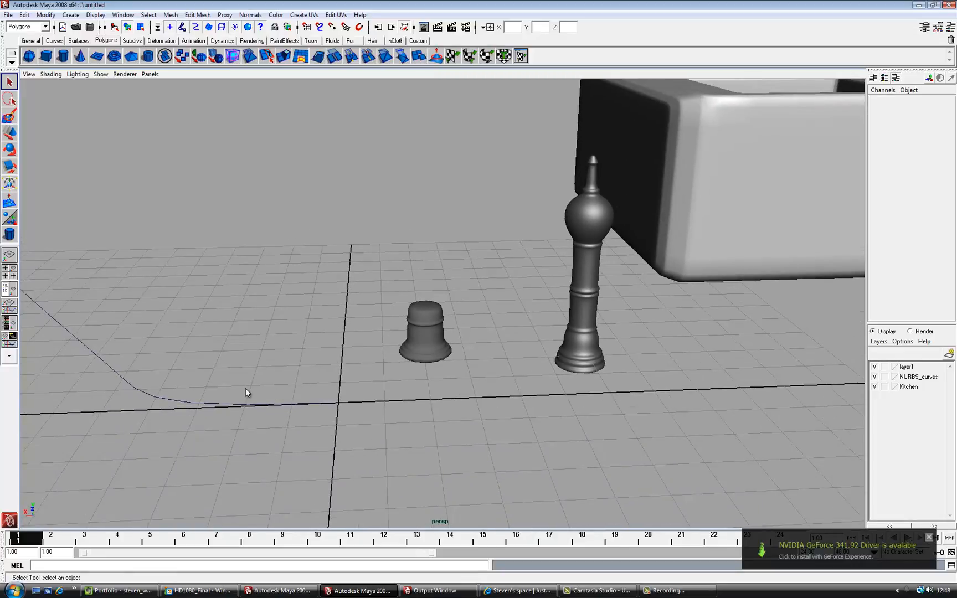
- Select the S-shaped spout path curve, bring up the curve creation tools, and switch to the Surfaces menu set
left_click(283, 407)
left_click_drag(323, 410, 486, 380, "alt")
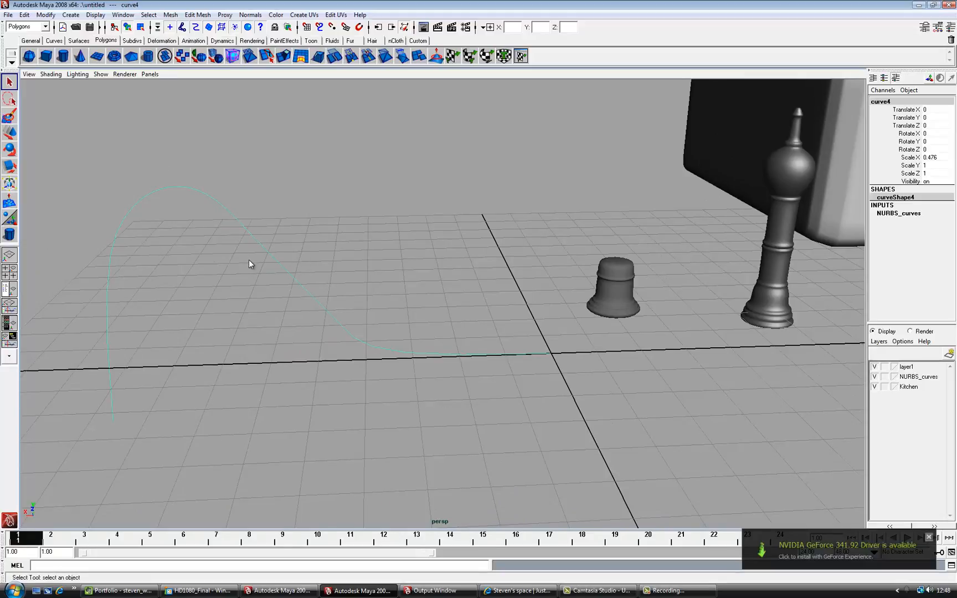
left_click_drag(249, 260, 226, 255, "alt")
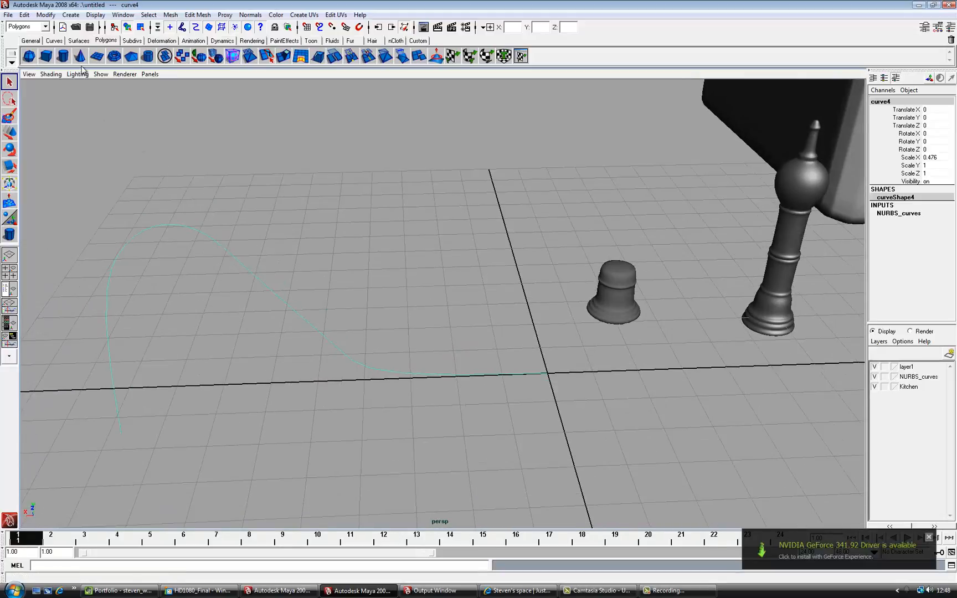
left_click(55, 41)
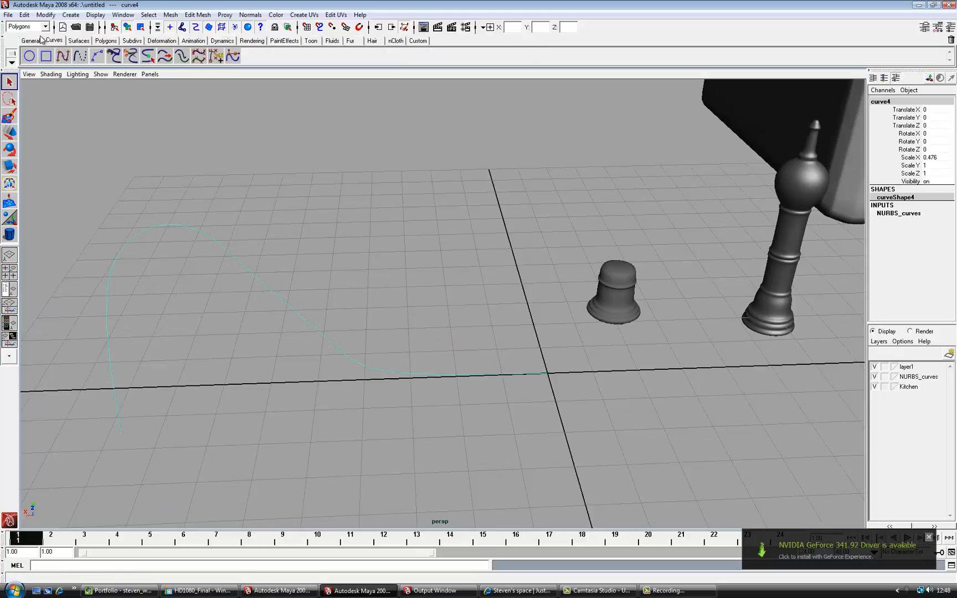
left_click(44, 26)
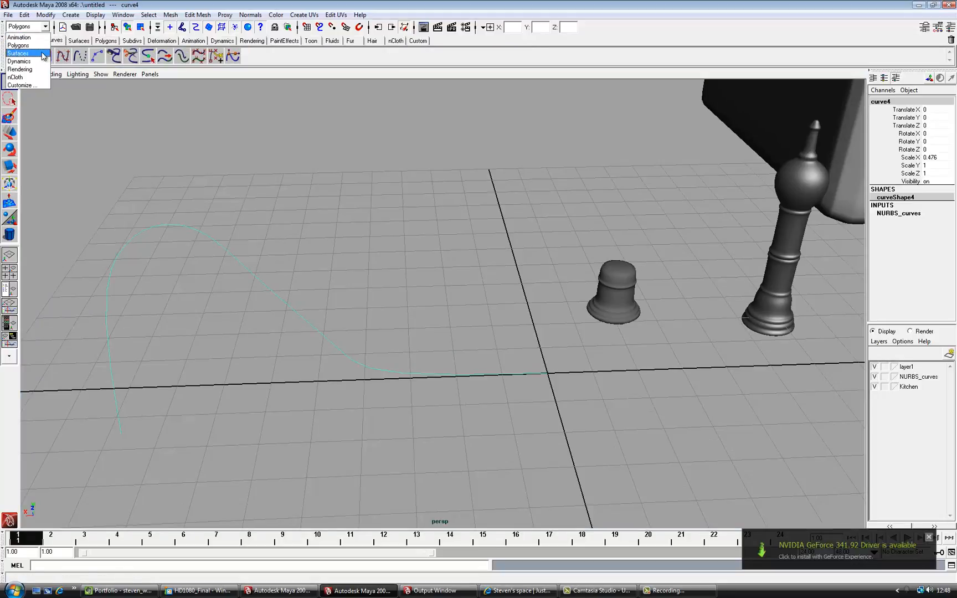
left_click(42, 53)
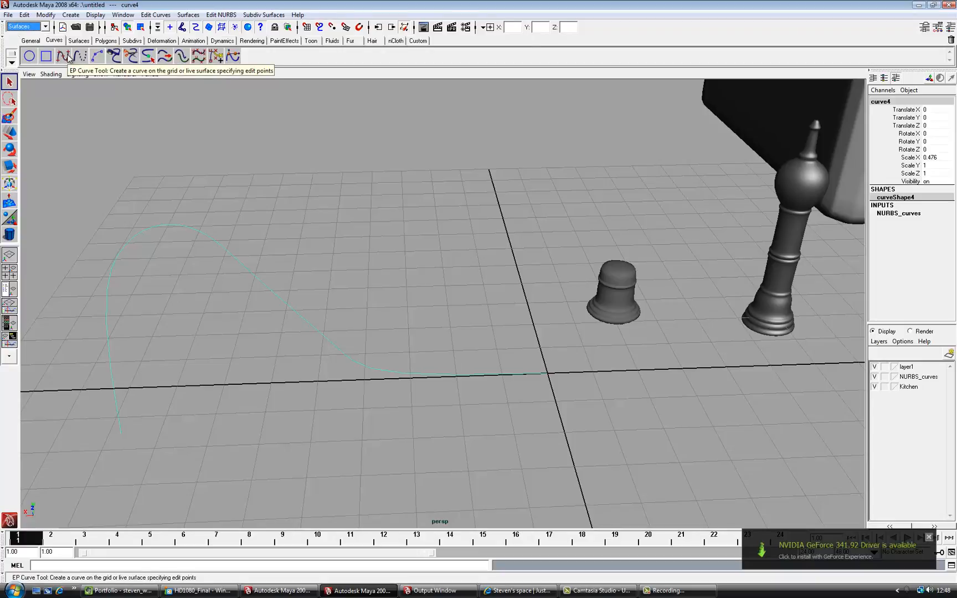
- Draw a wavy EP curve with seven edit points on the grid beside the spout path curve
left_click(64, 56)
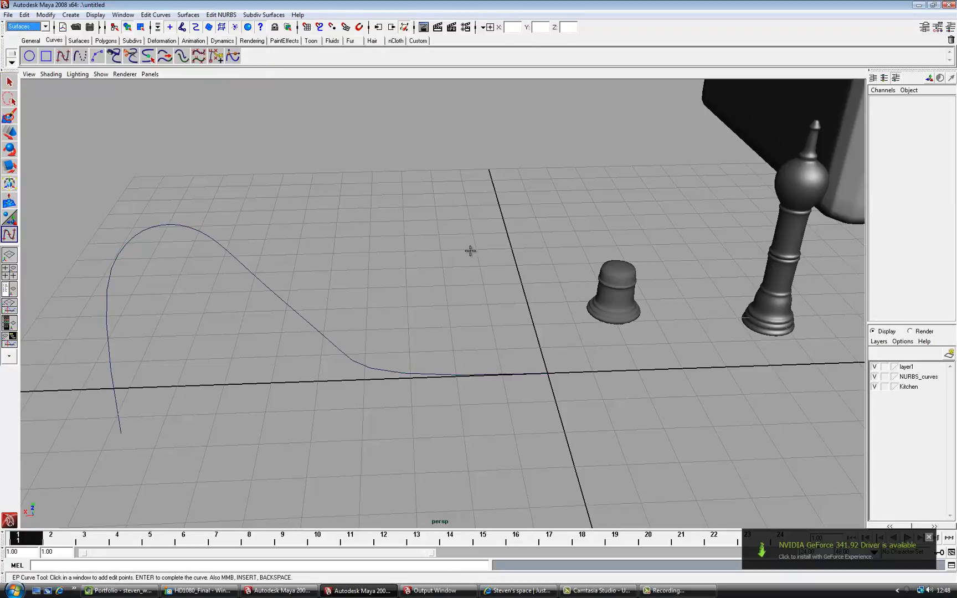
left_click(503, 253)
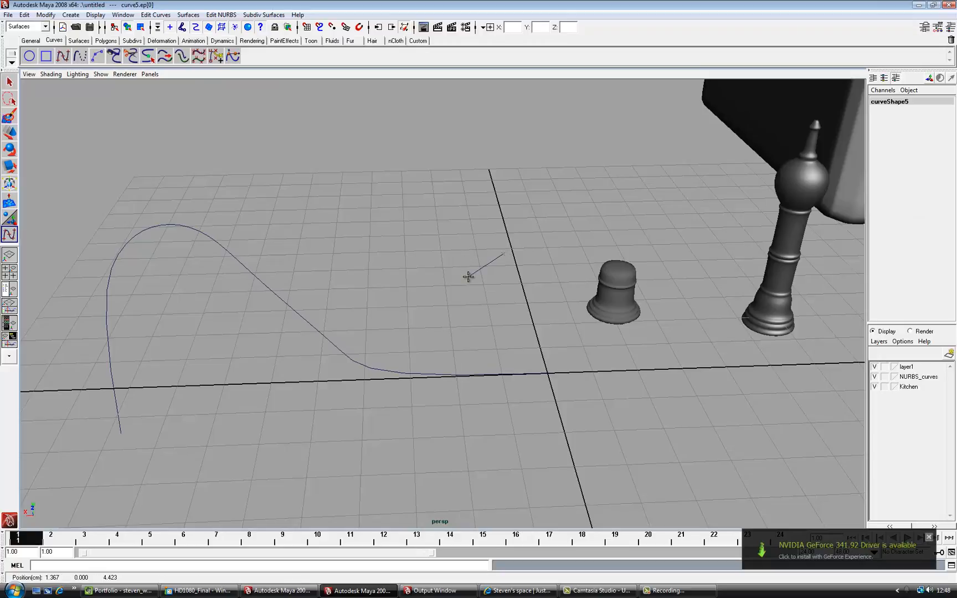
left_click(431, 274)
left_click(401, 255)
left_click(361, 250)
left_click(340, 272)
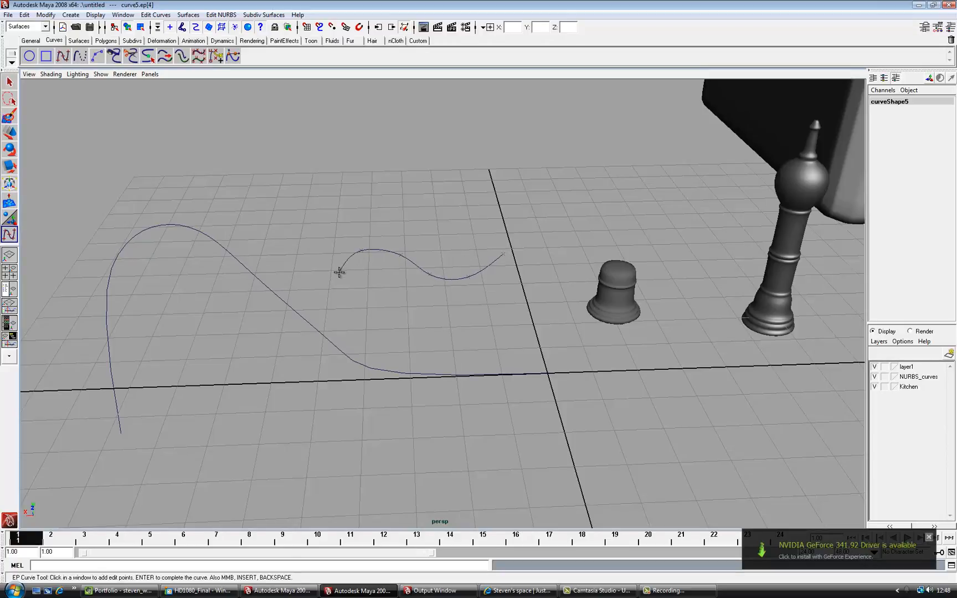
left_click(333, 289)
left_click(328, 303)
key("q")
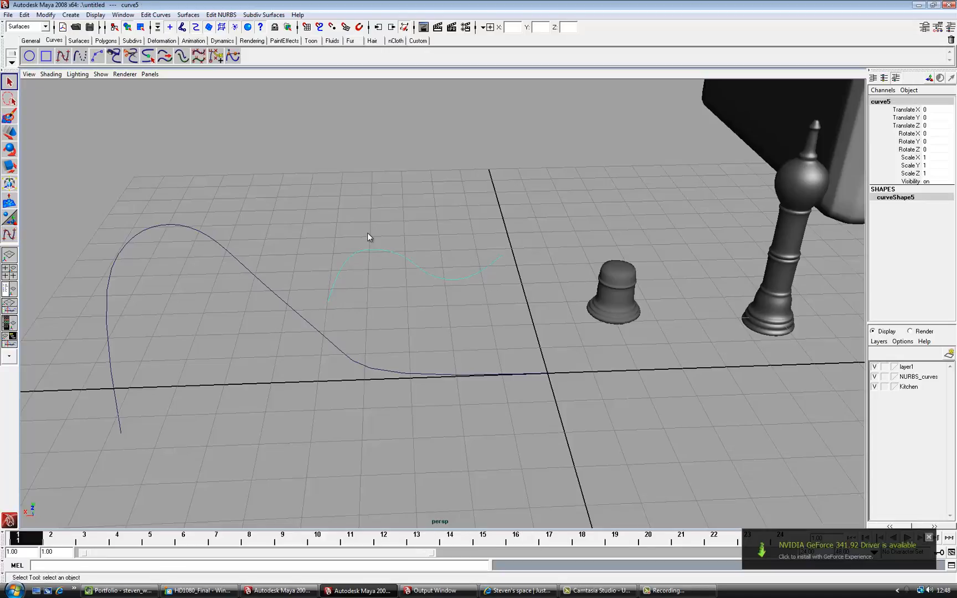
- Delete the wavy practice curve and activate the NURBS Circle tool
key("Delete")
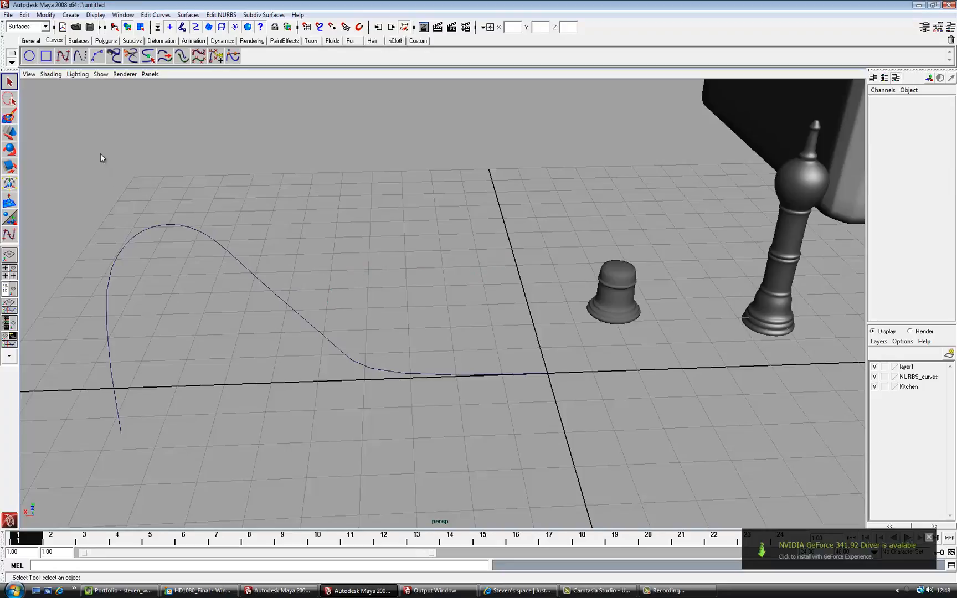
left_click(30, 56)
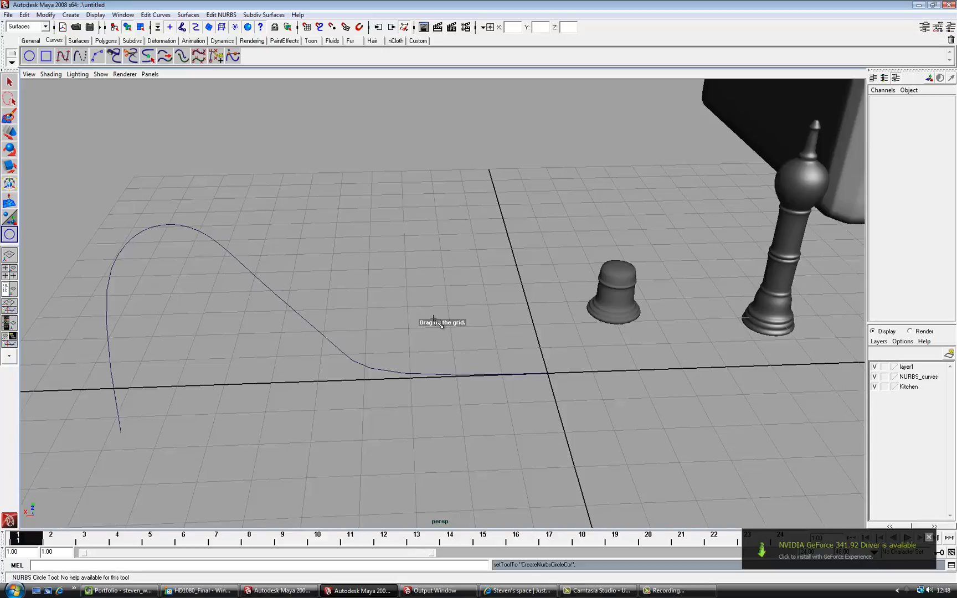
key("ctrl+z")
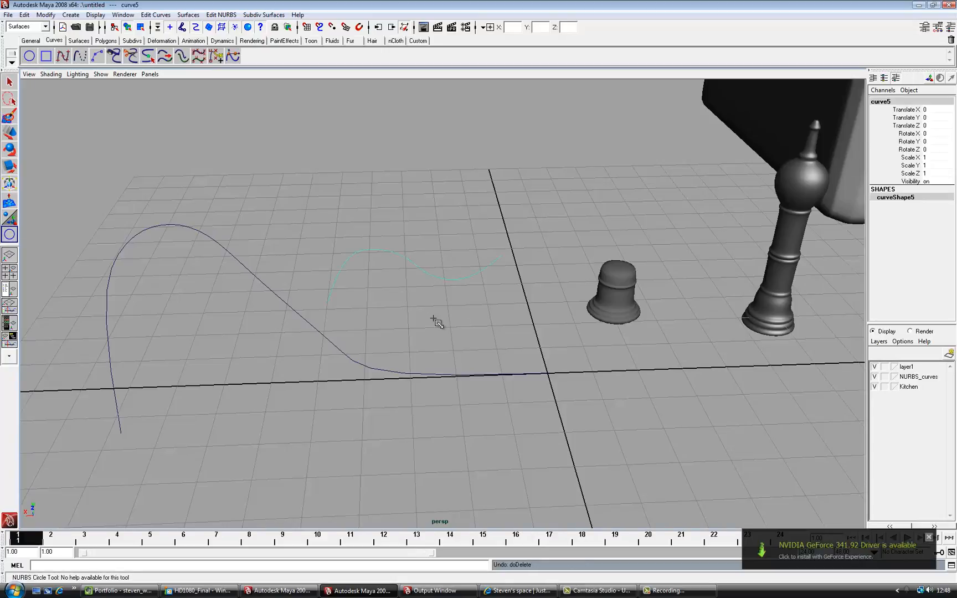
key("Delete")
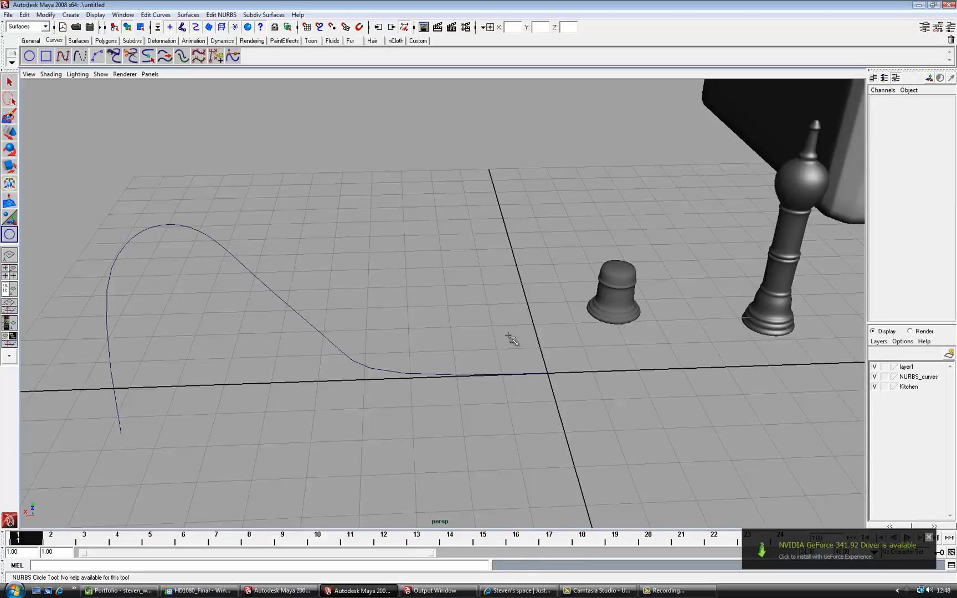
- Move the extruded tap spout from above the sink down to the grid, at about Translate X 2.237 and Translate Y -54.259
left_click_drag(529, 346, 524, 343, "alt")
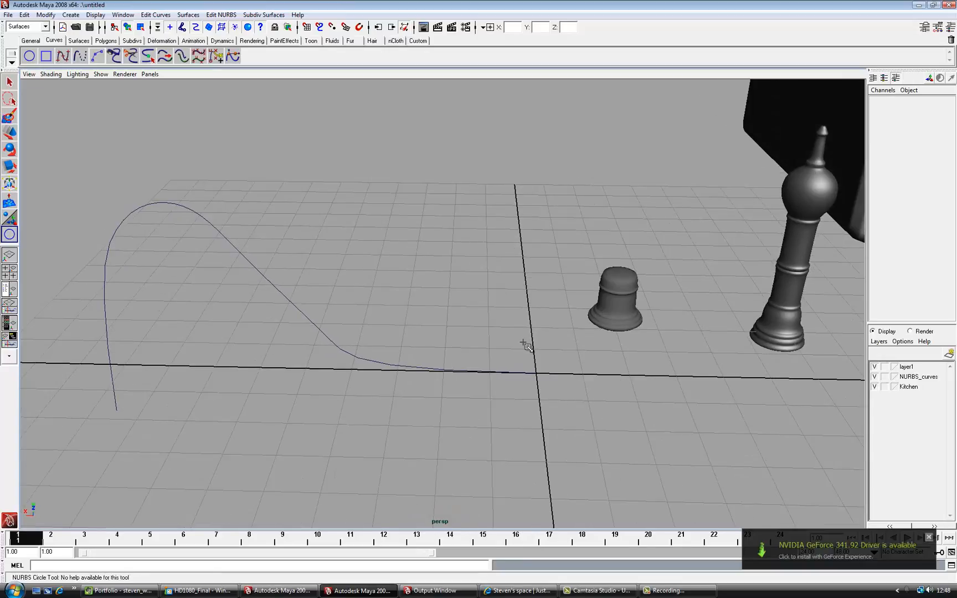
scroll(526, 346, "down", 5)
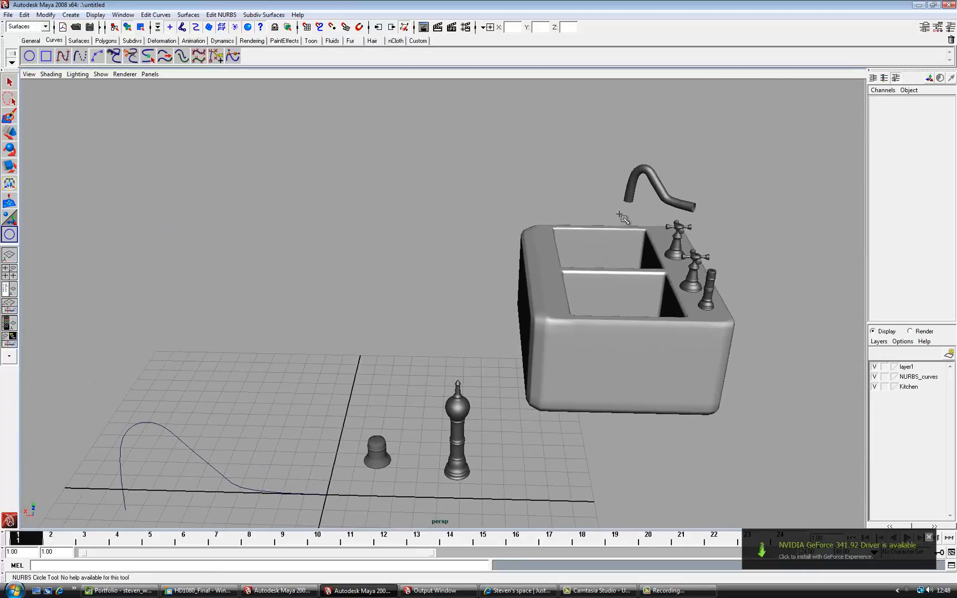
left_click(660, 198)
left_click(674, 202)
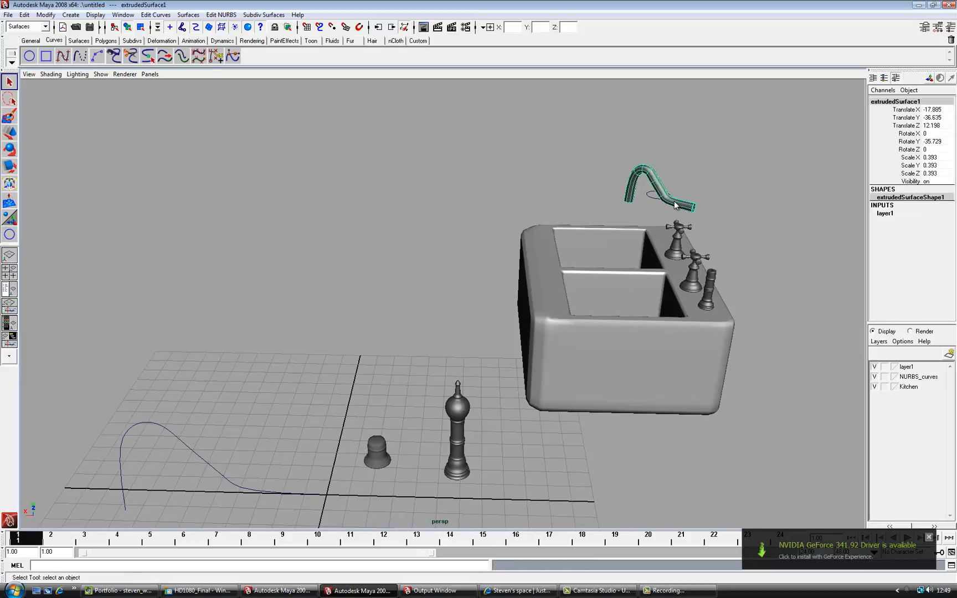
key("w")
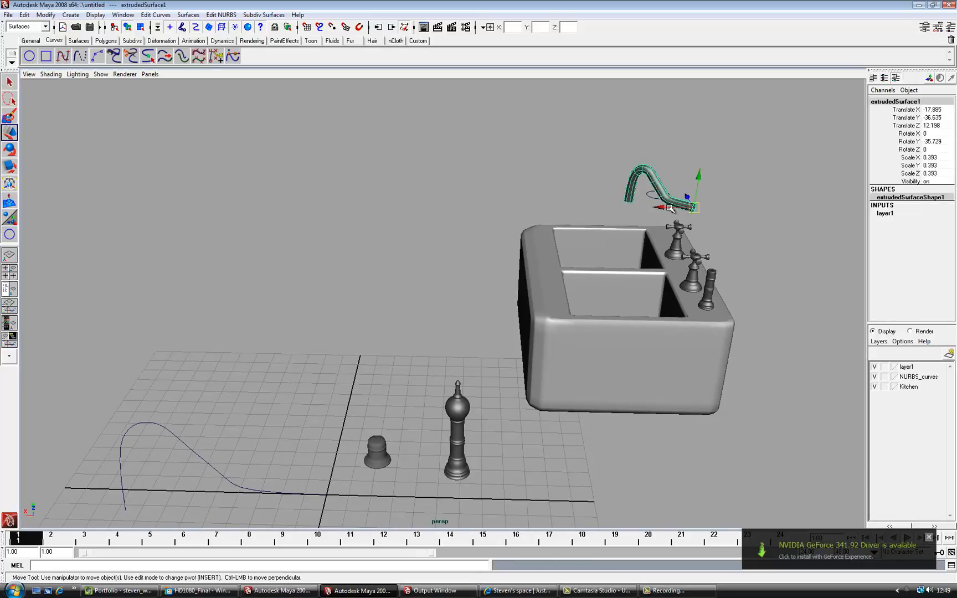
left_click_drag(672, 209, 290, 241)
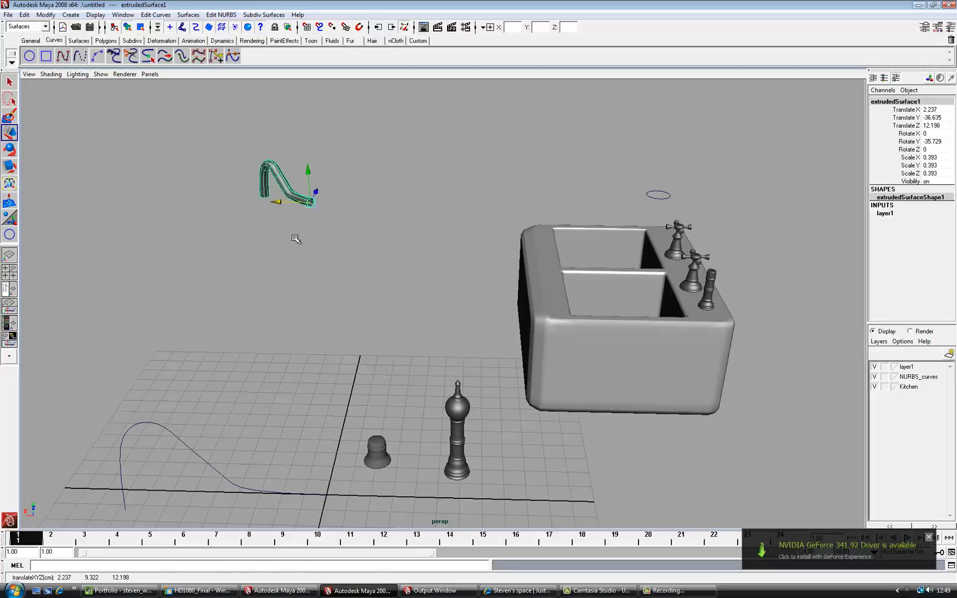
left_click_drag(312, 165, 366, 444)
- Inspect the spout up close, and move it along X to about -11.592, beyond the imported column
key("f")
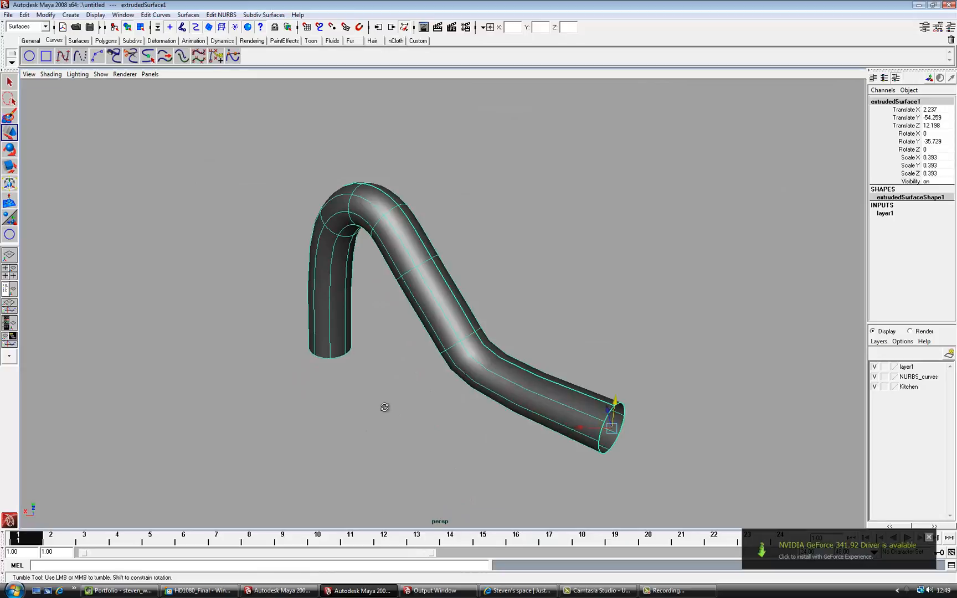
left_click_drag(384, 406, 404, 396, "alt")
key("a")
left_click_drag(335, 408, 443, 438, "alt")
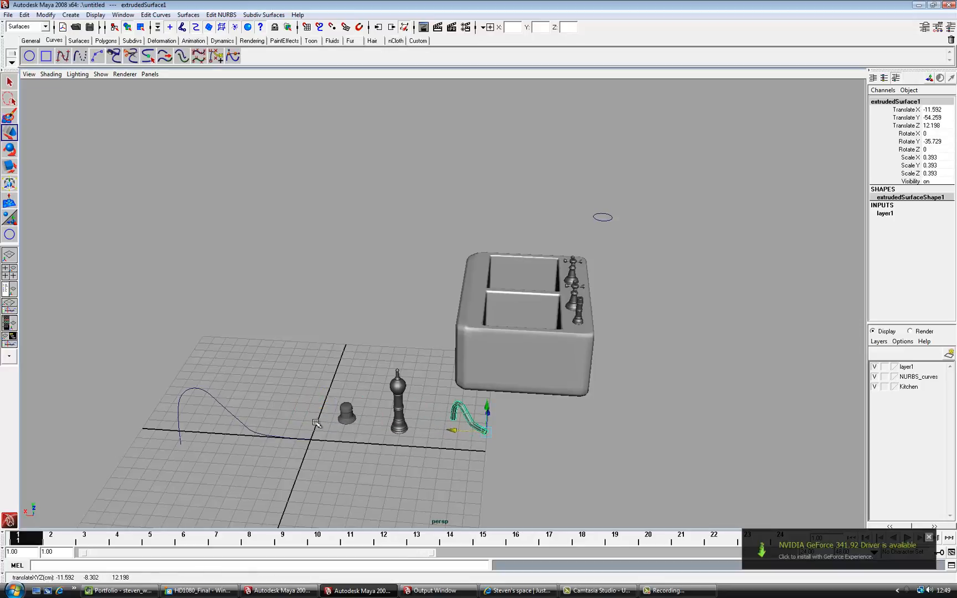
- Draw a small NURBS circle near the path curve's end at the grid origin, at about X 0.33 and Z 0.737
left_click_drag(225, 387, 208, 414)
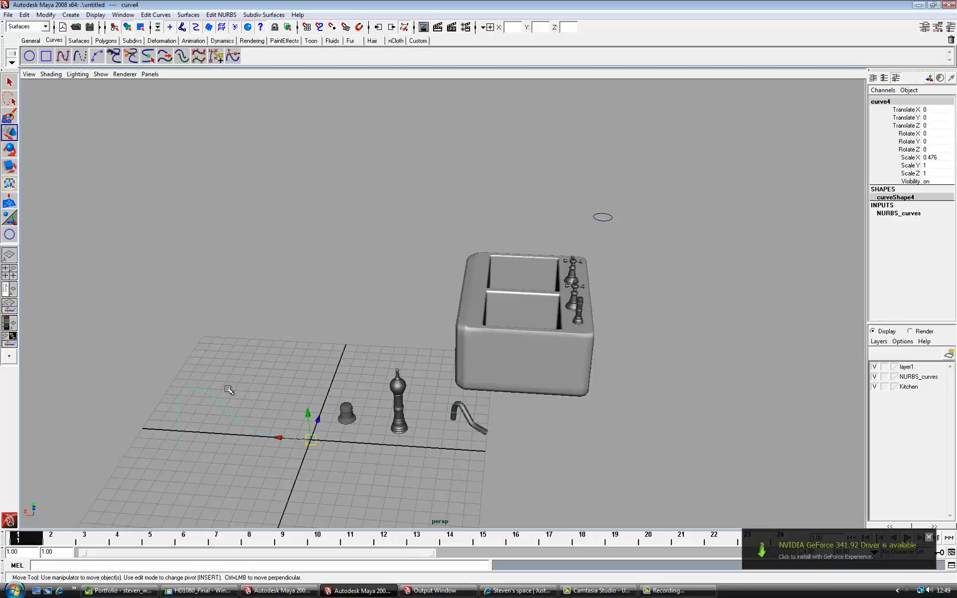
left_click(273, 391)
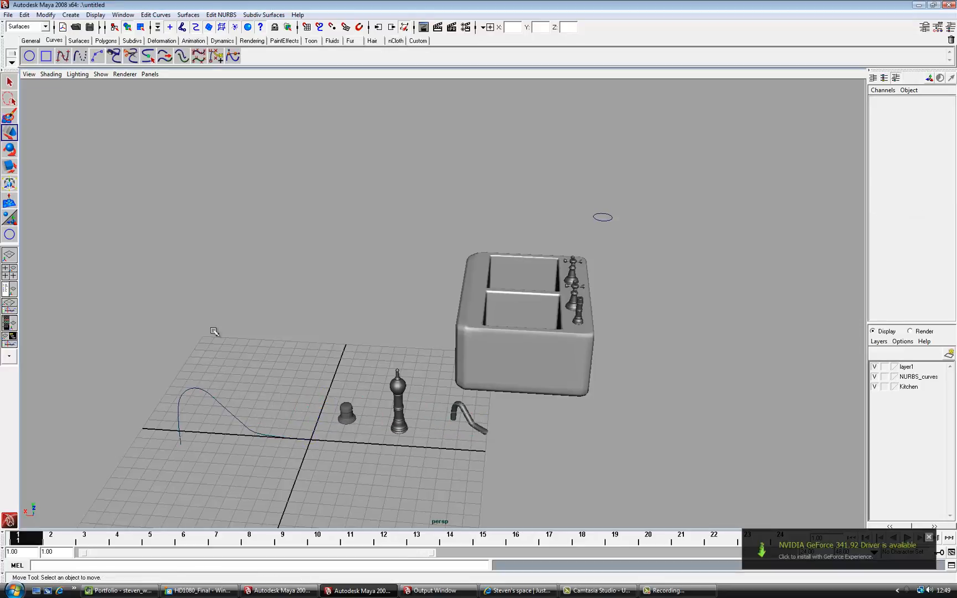
left_click(31, 57)
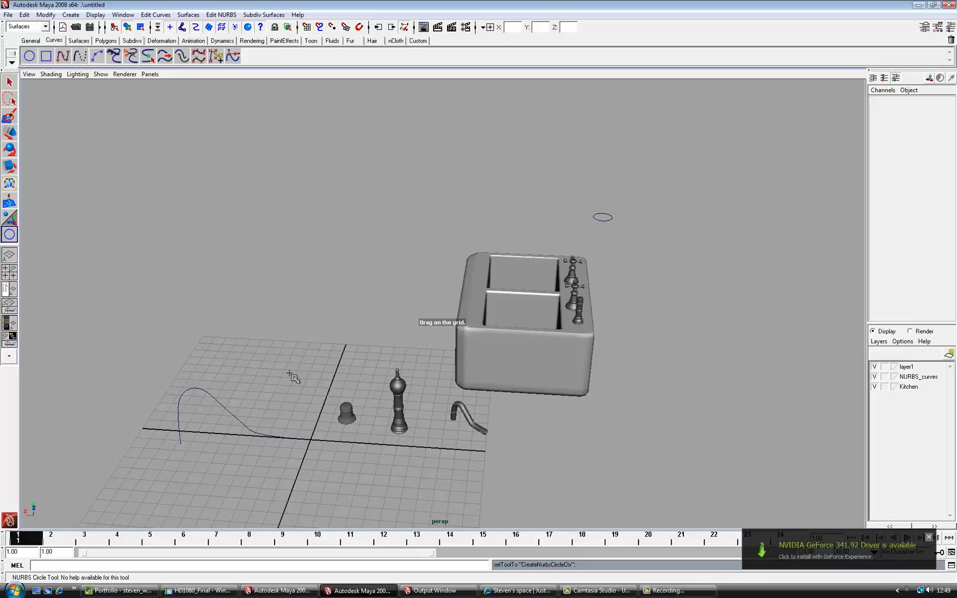
mouse_move(311, 437)
left_mouse_down()
mouse_move(320, 445)
mouse_move(317, 437)
left_mouse_up()
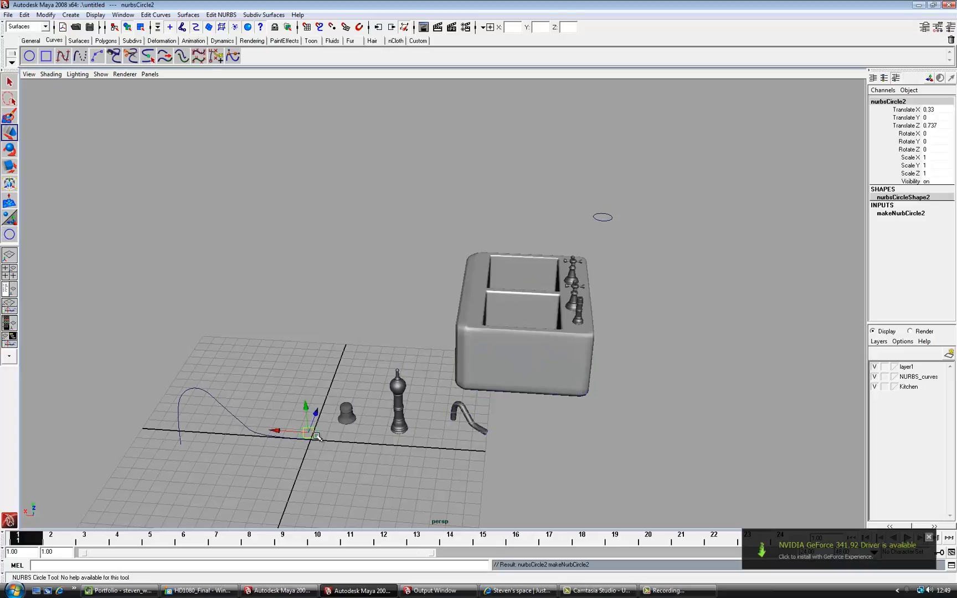
key("f")
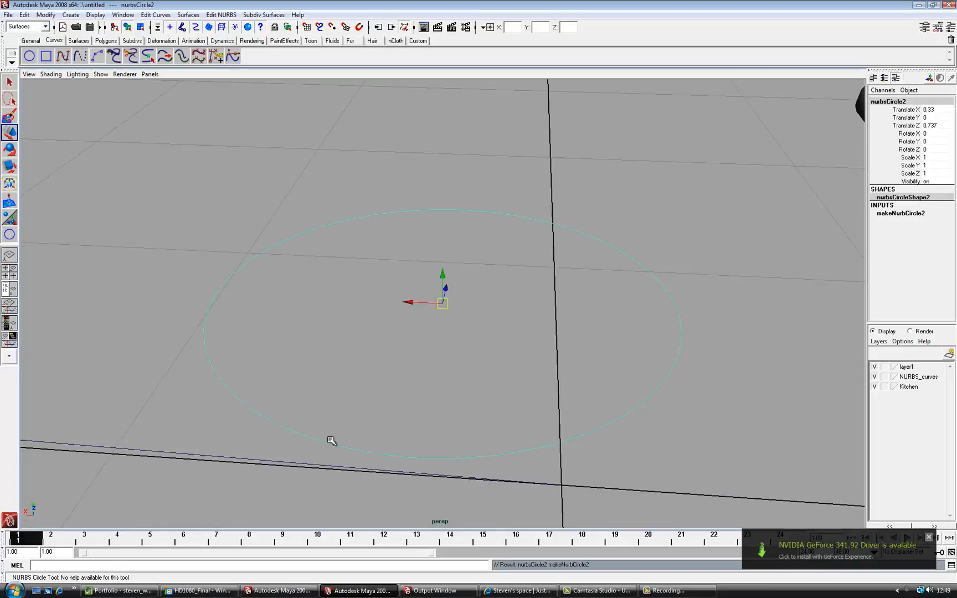
- Stand the circle upright facing the path curve by setting its Rotate Z to 90
key("e")
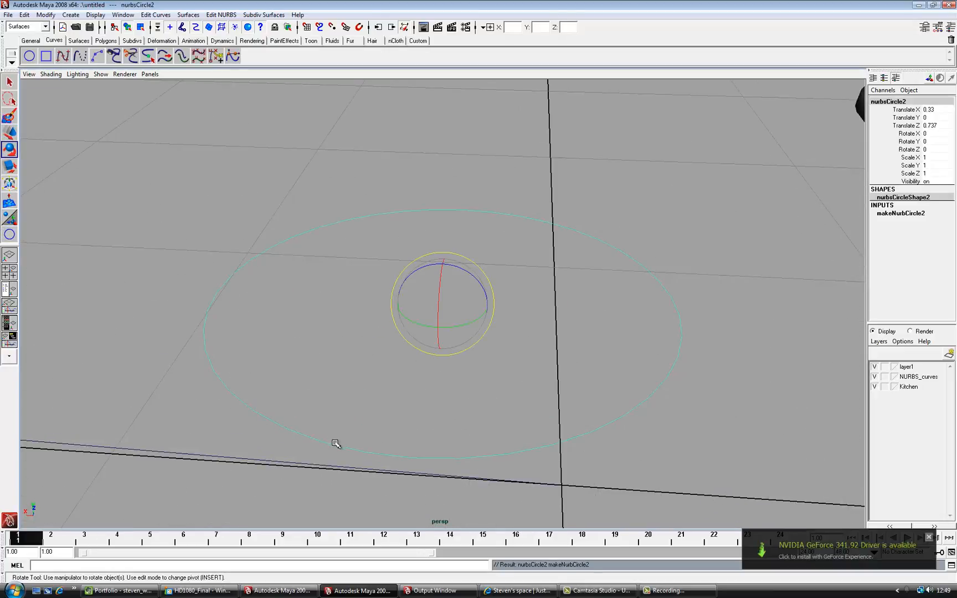
left_click_drag(350, 442, 385, 441, "alt")
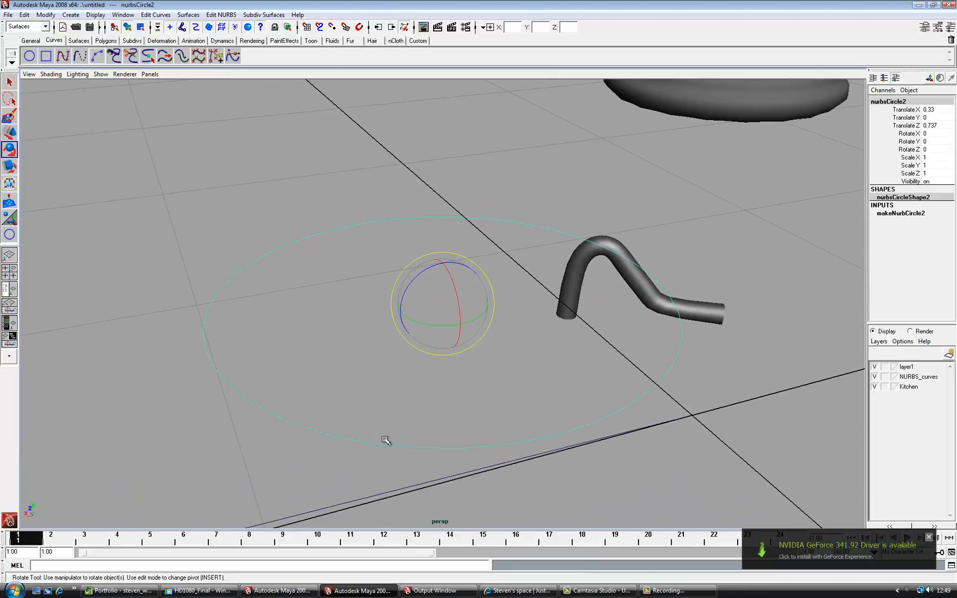
right_click_drag(384, 441, 289, 430, "alt")
left_click_drag(289, 431, 377, 453, "alt")
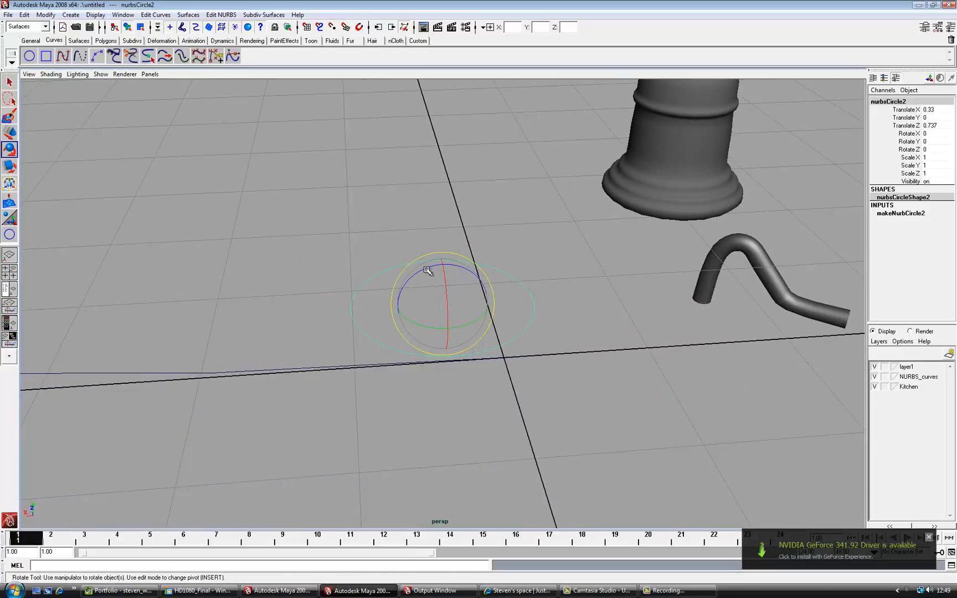
mouse_move(428, 271)
left_mouse_down()
mouse_move(405, 295)
mouse_move(407, 310)
left_mouse_up()
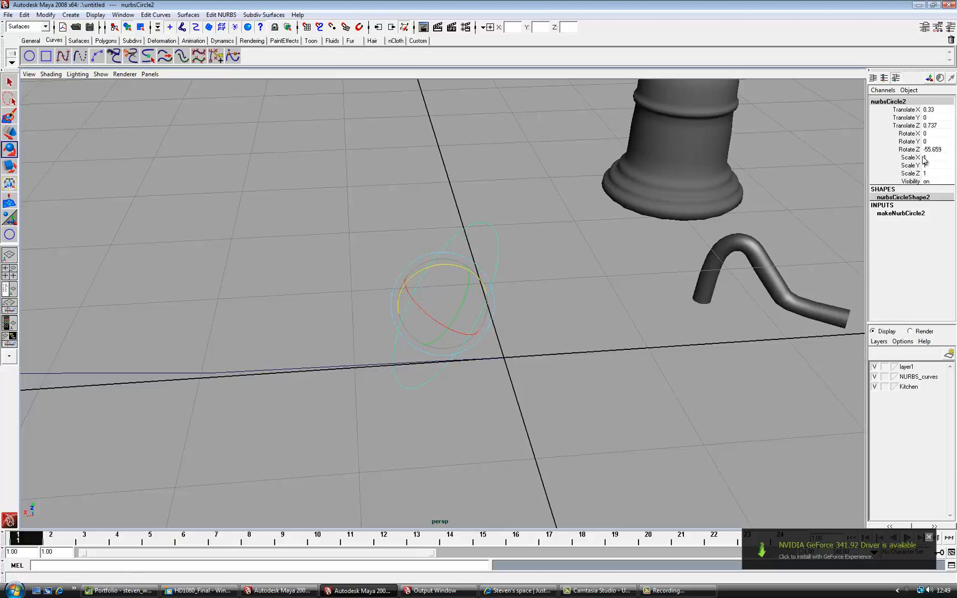
left_click(455, 266)
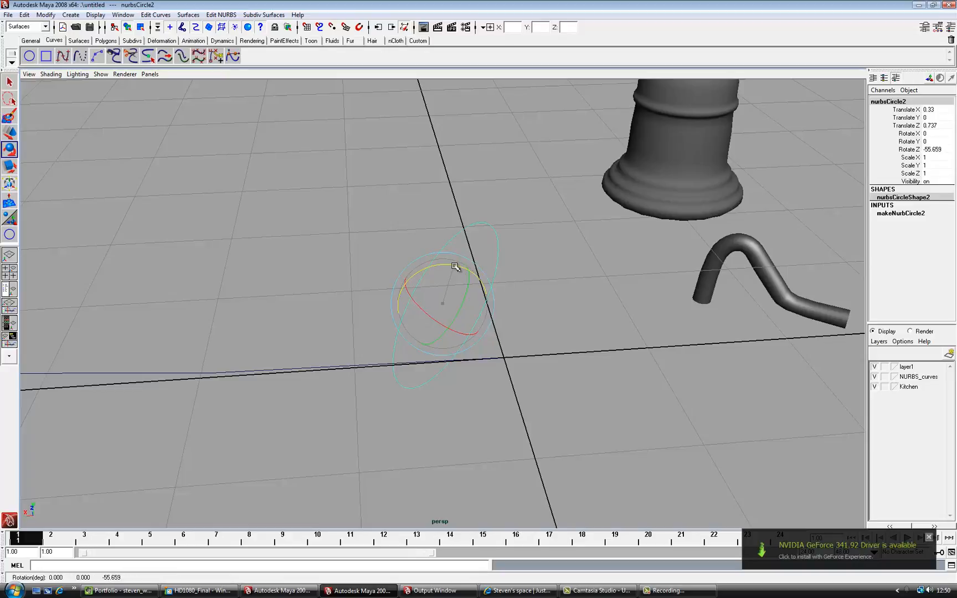
left_click_drag(455, 267, 475, 287)
double_click(933, 149)
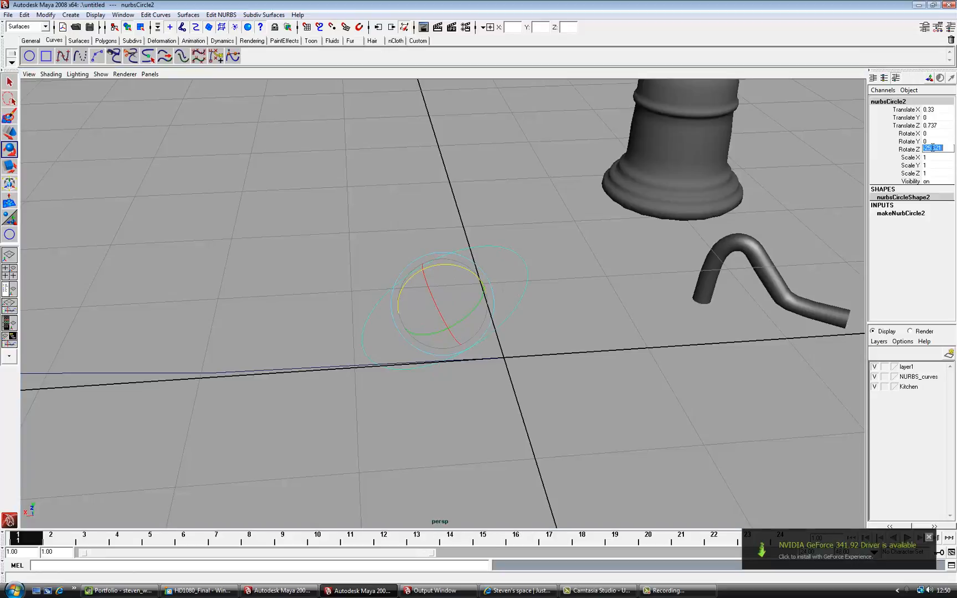
type("90")
key("Return")
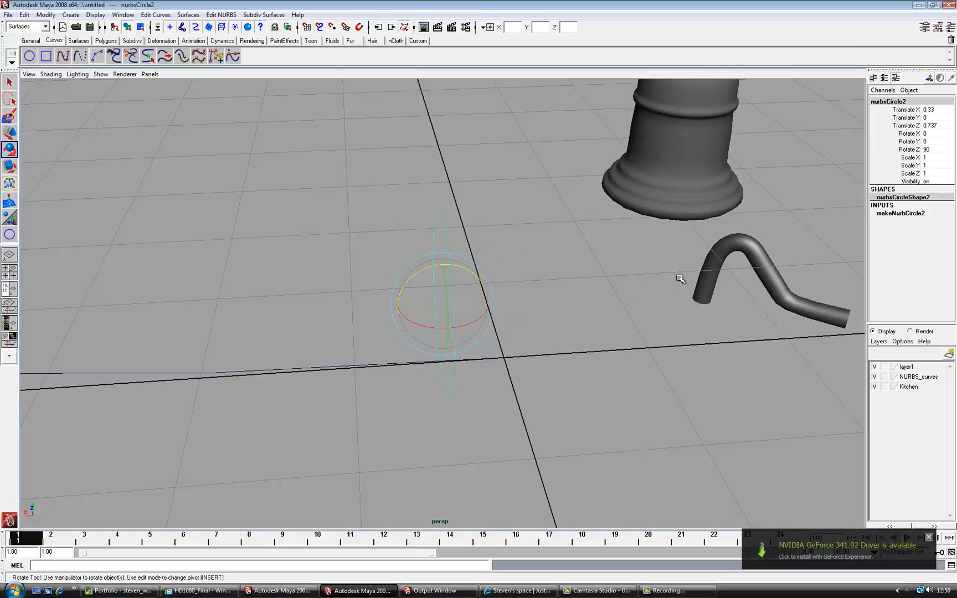
- Place the circle at the path curve's end by setting its Translate X and Translate Z to 0
left_click_drag(434, 368, 261, 344, "alt")
left_click_drag(395, 364, 419, 346, "alt")
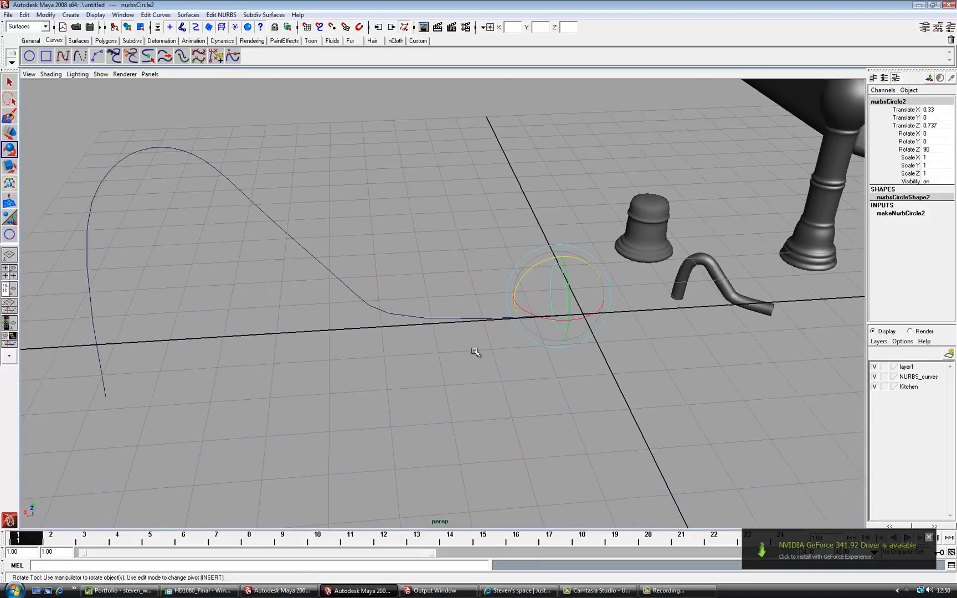
left_click_drag(579, 387, 681, 378, "alt")
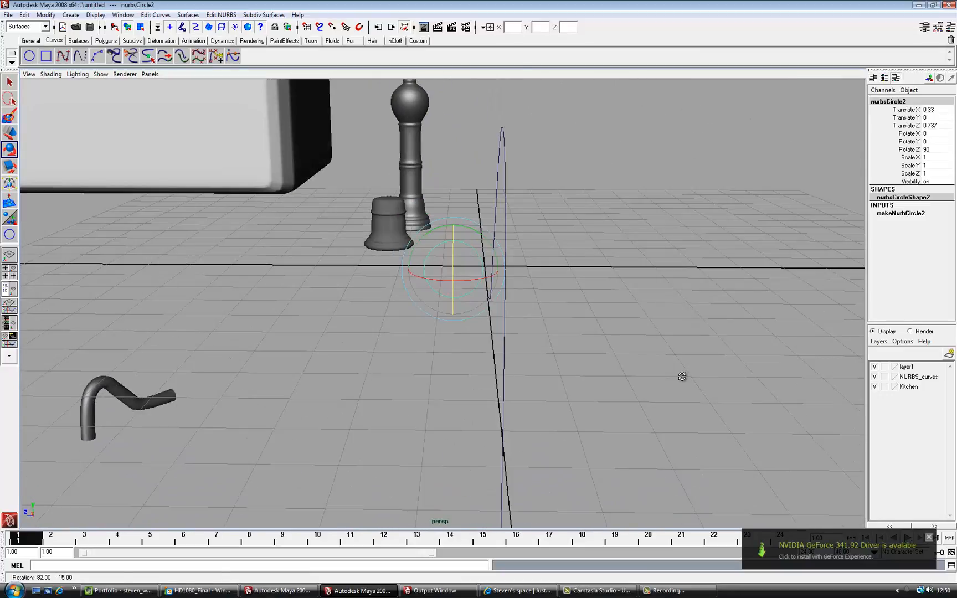
left_click(936, 110)
type("0")
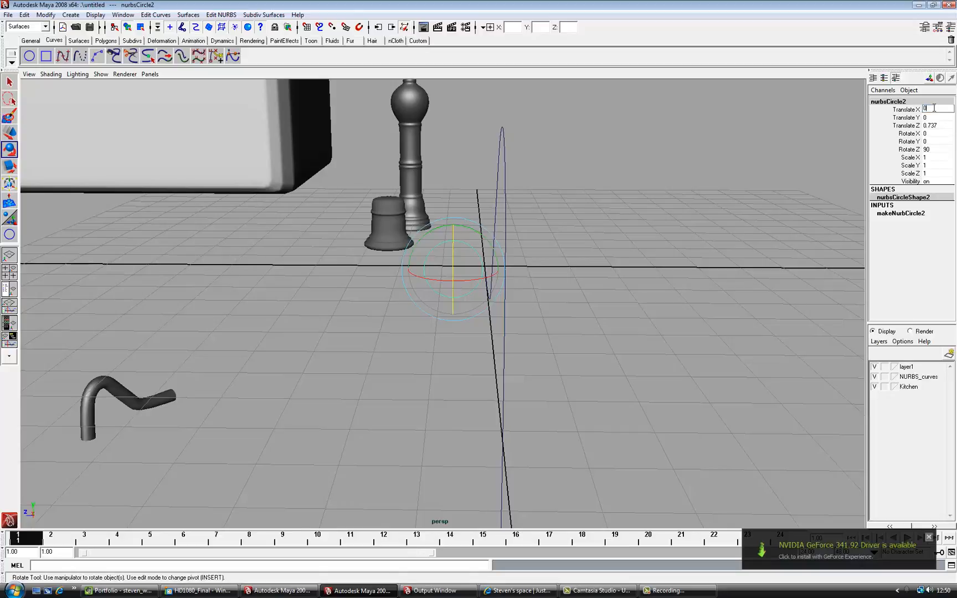
key("Tab")
key("Tab")
type("0")
key("Tab")
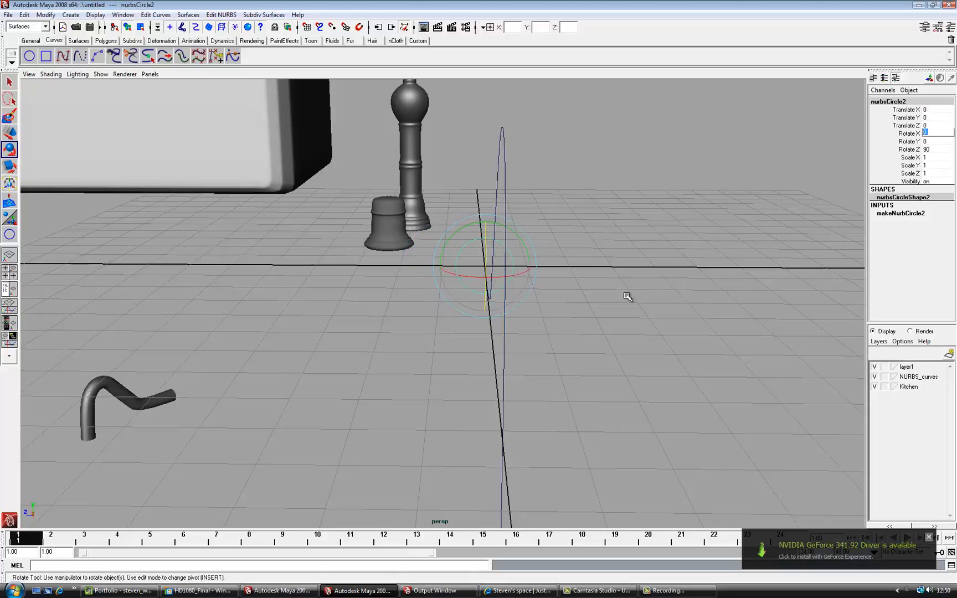
left_click_drag(628, 299, 511, 305, "alt")
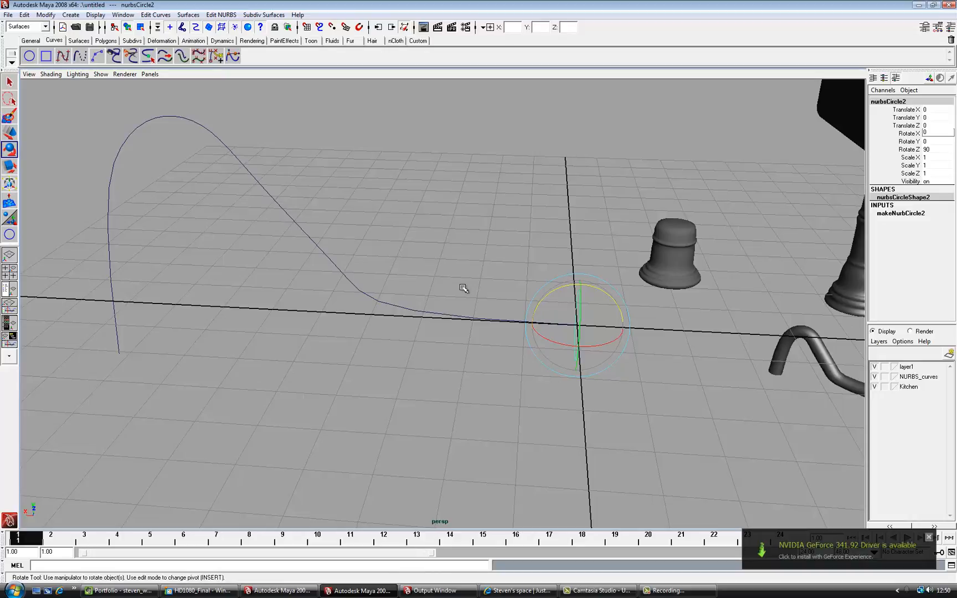
- Extrude the upright circle along the path curve to form a tubular tap spout
key("q")
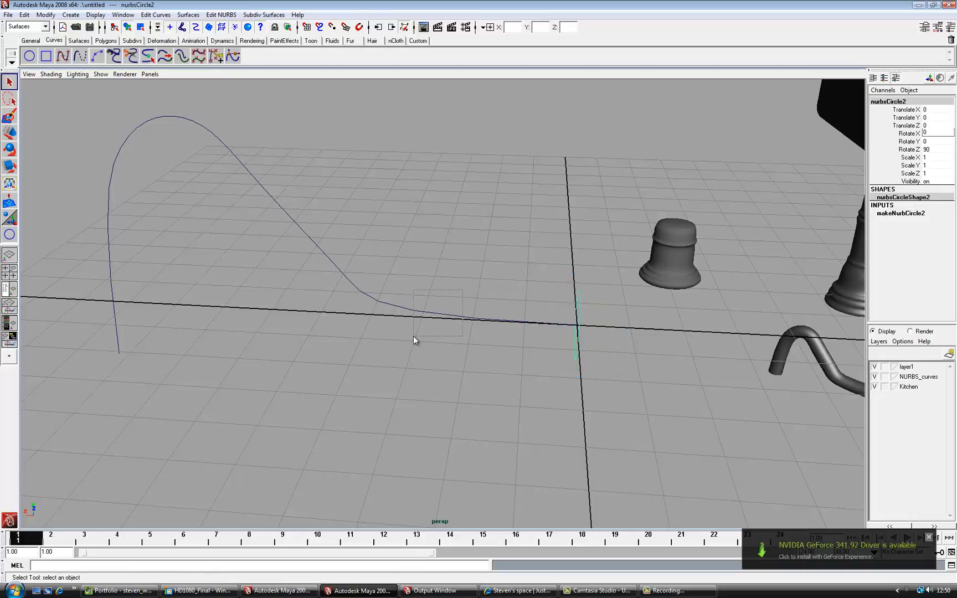
left_click_drag(414, 338, 414, 339)
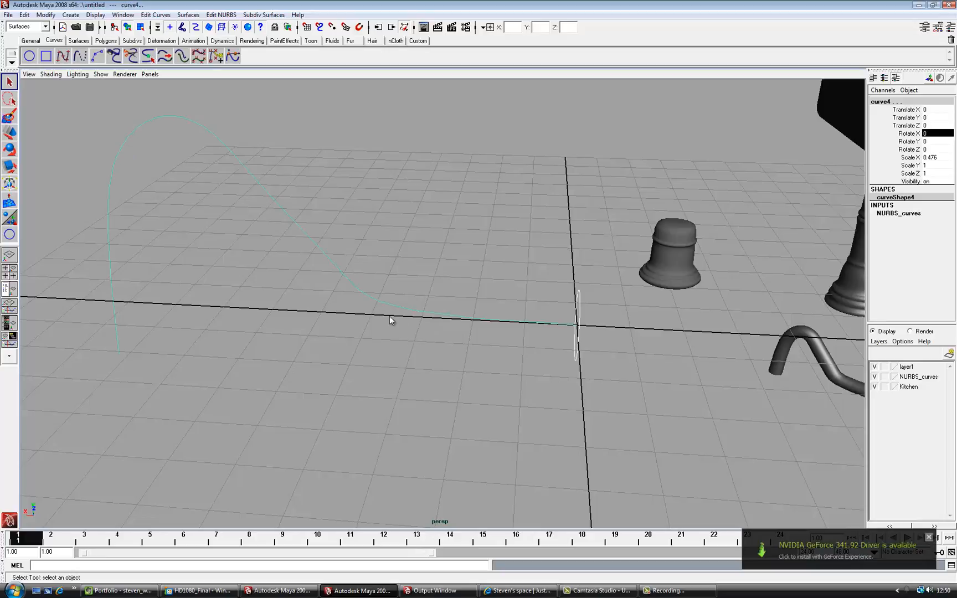
left_click(188, 15)
left_click(206, 62)
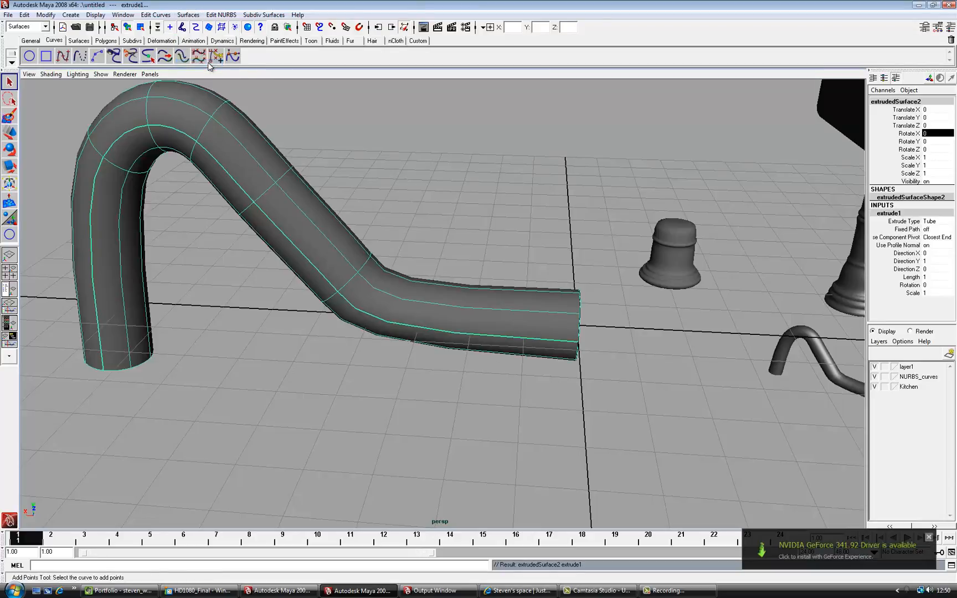
left_click(380, 289)
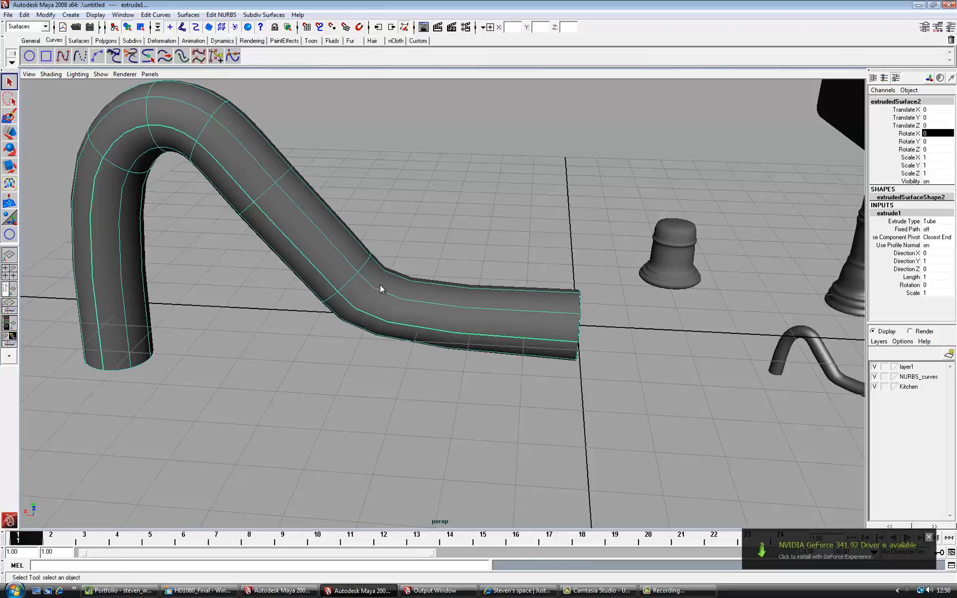
- Scale the new spout down uniformly to about 0.672, together with its path curve
scroll(380, 285, "down", 6)
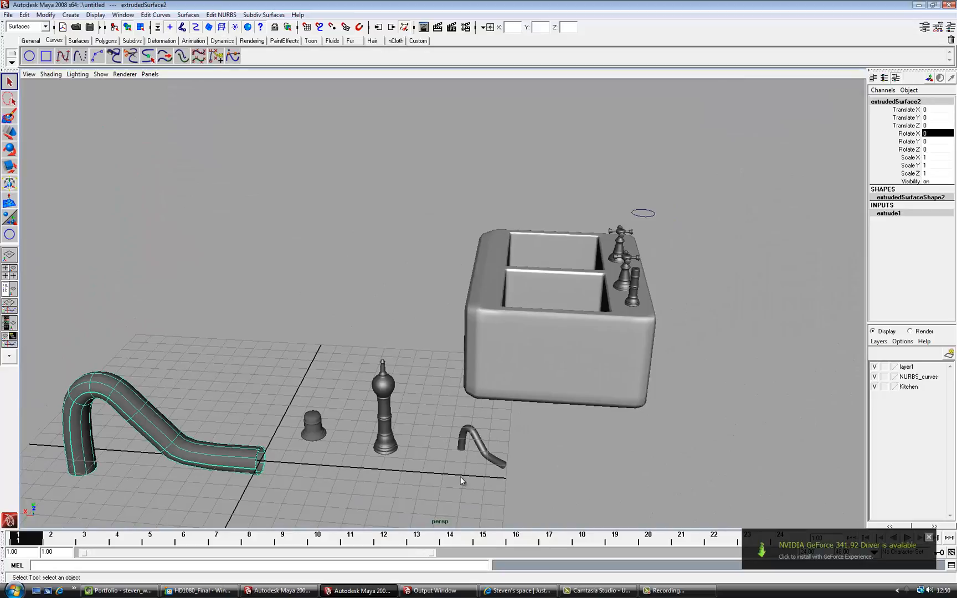
left_click(466, 454)
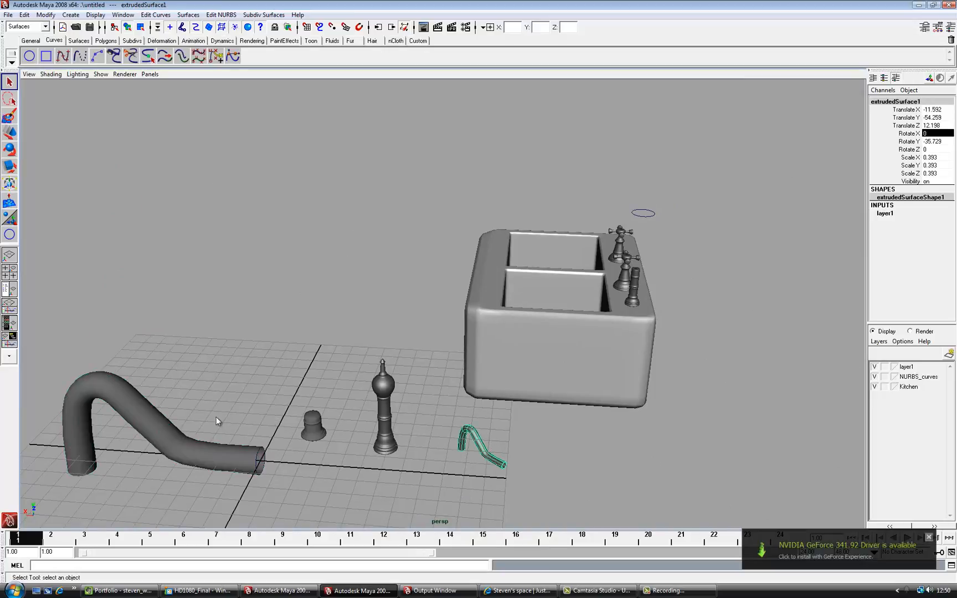
left_click(176, 465)
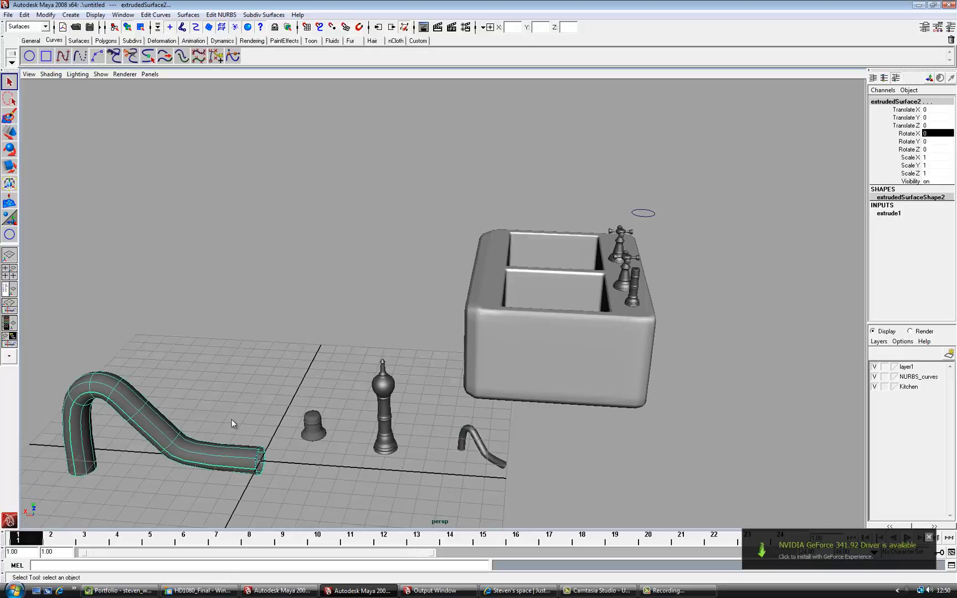
key("r")
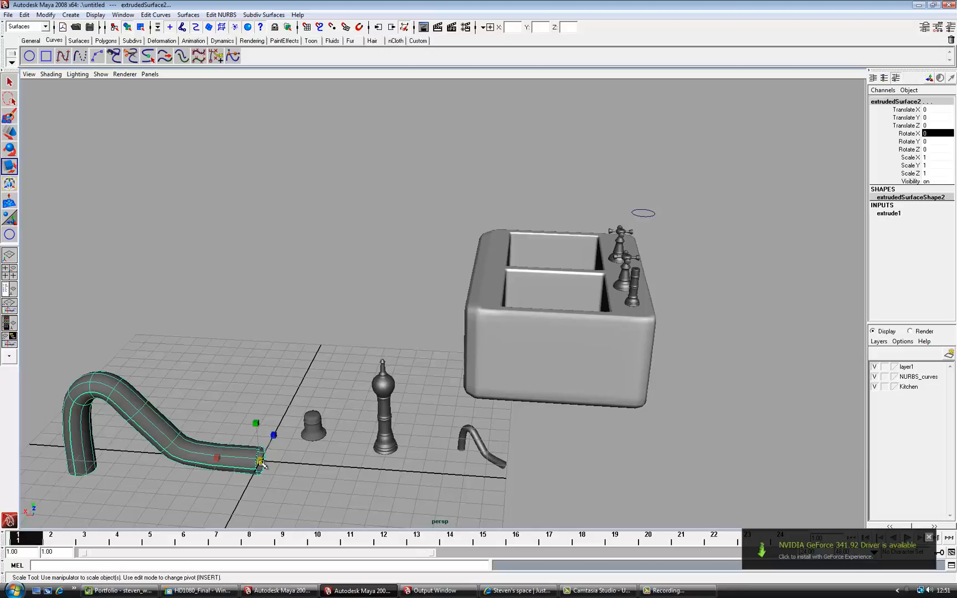
left_click_drag(263, 464, 187, 448)
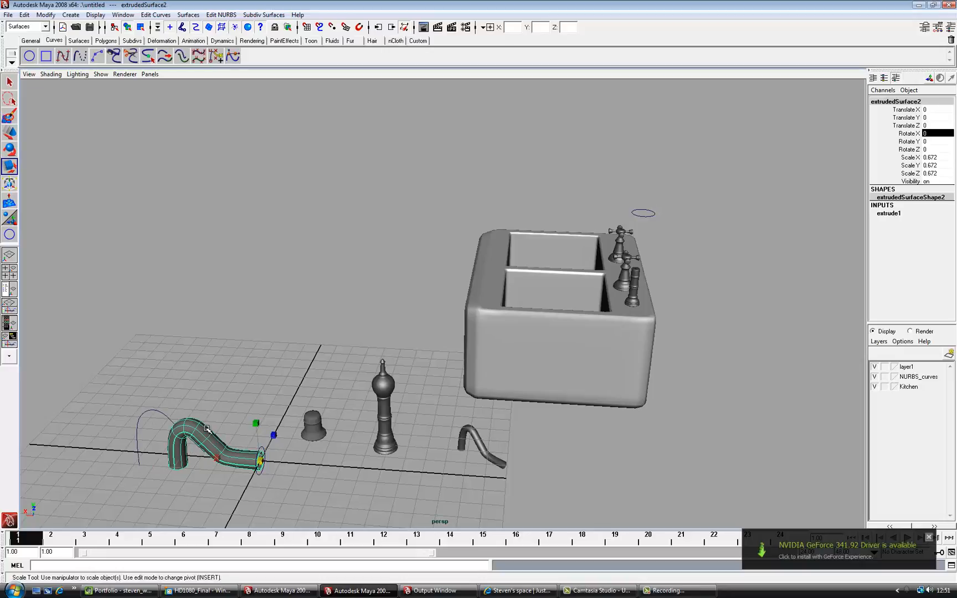
- Raise the new spout to about Translate Y 4.995, and rescale it to about 0.675 in X and 0.49 in Y and Z
key("w")
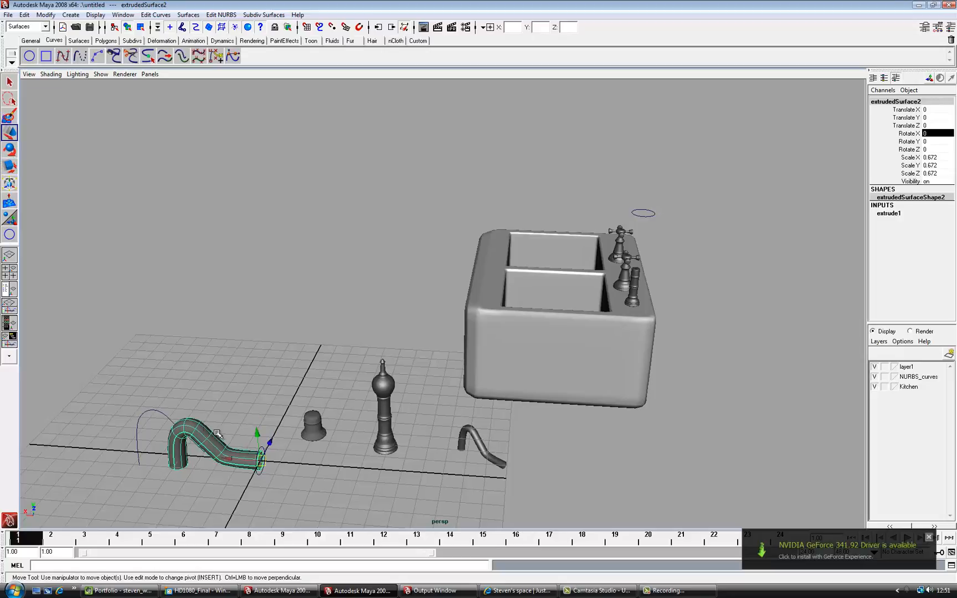
left_click_drag(258, 434, 247, 343)
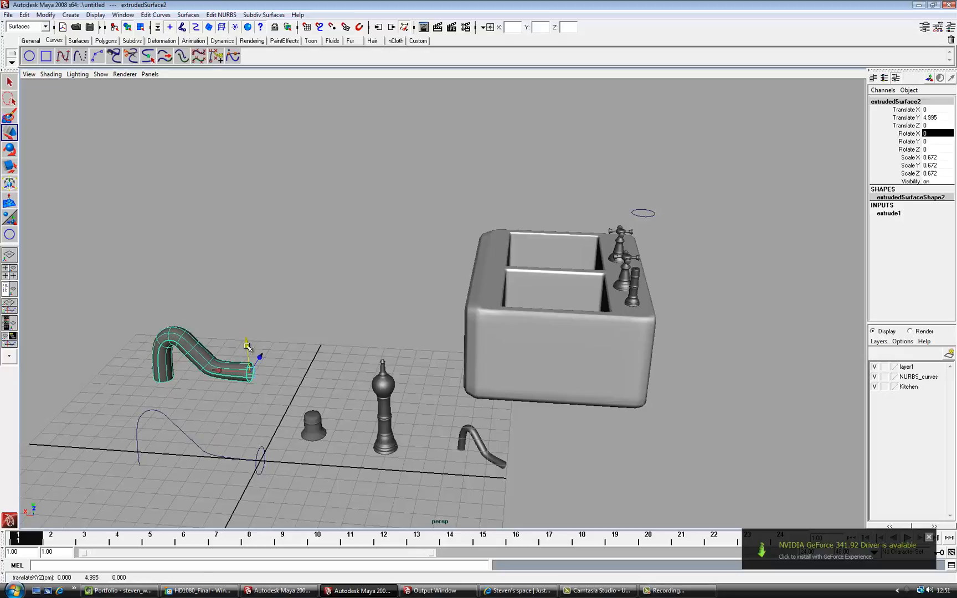
key("r")
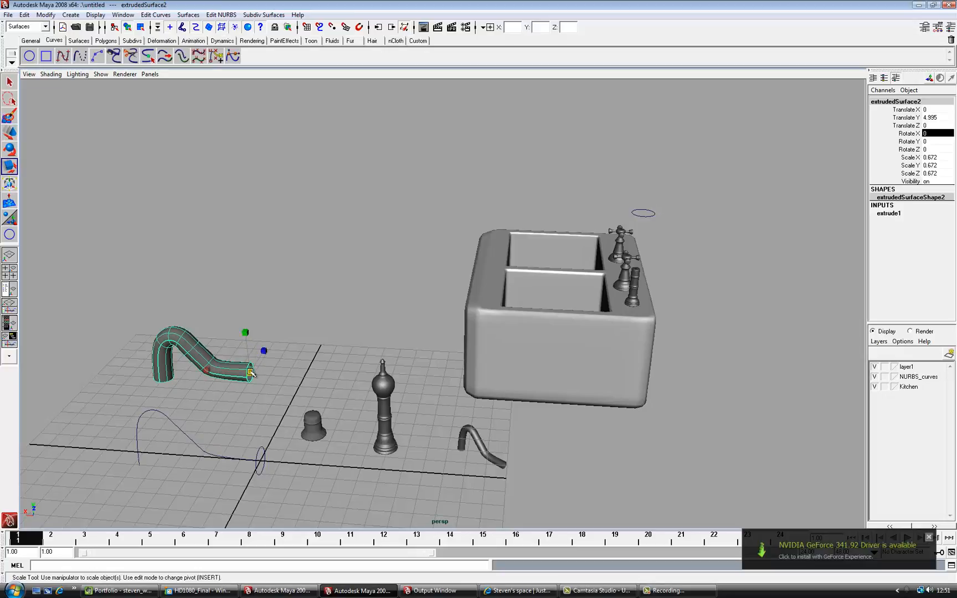
left_click_drag(250, 372, 208, 379)
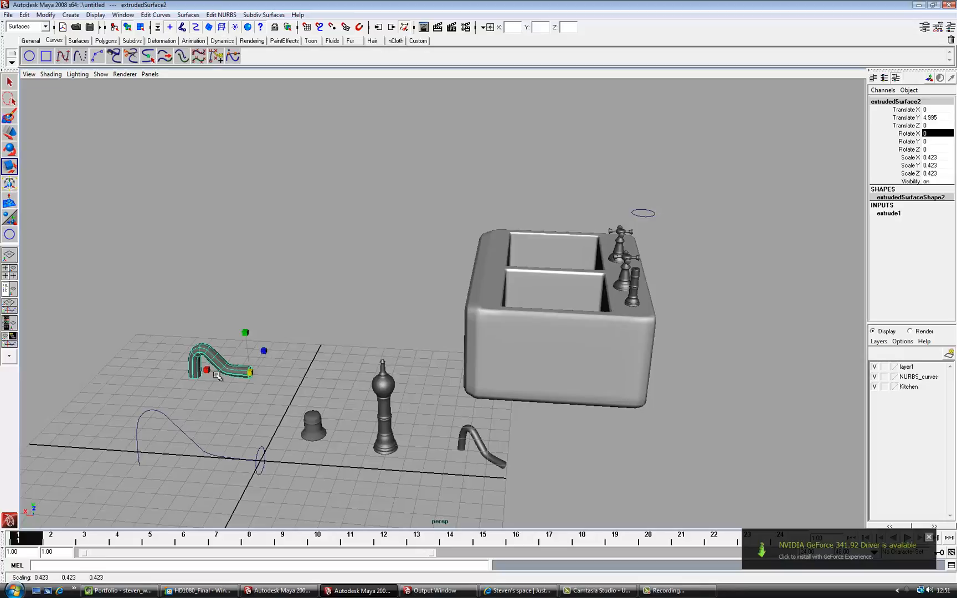
left_click_drag(209, 371, 192, 371)
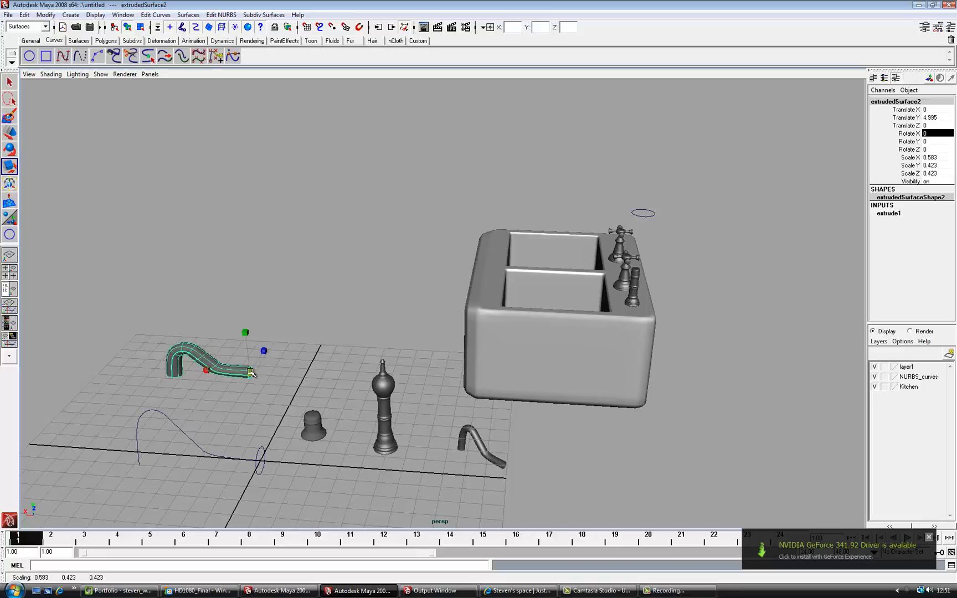
left_click_drag(250, 372, 266, 374)
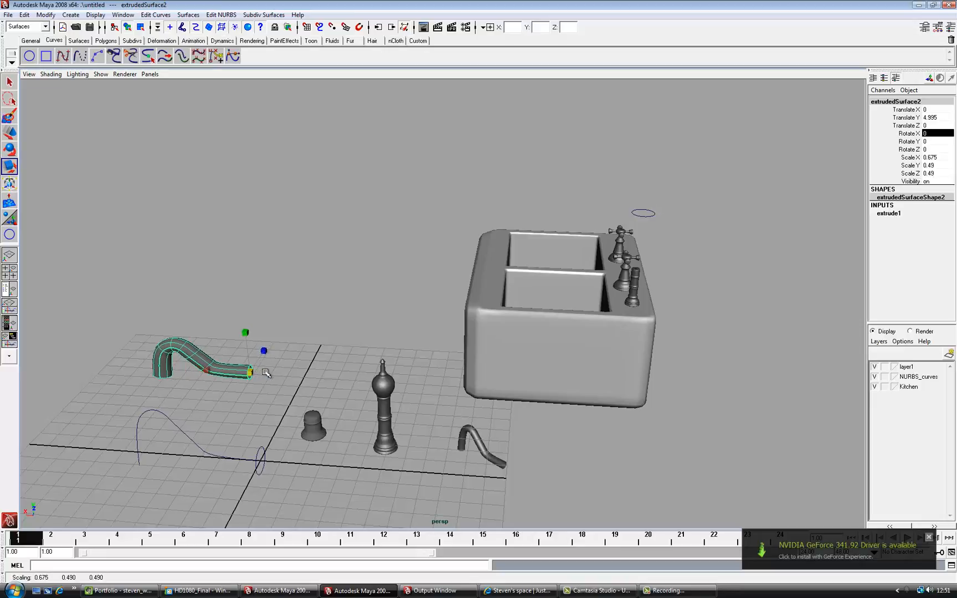
- Undo the new spout's rescaling and move, the scaling with its curve, and the extrusion itself
key("z")
key("z")
key("z")
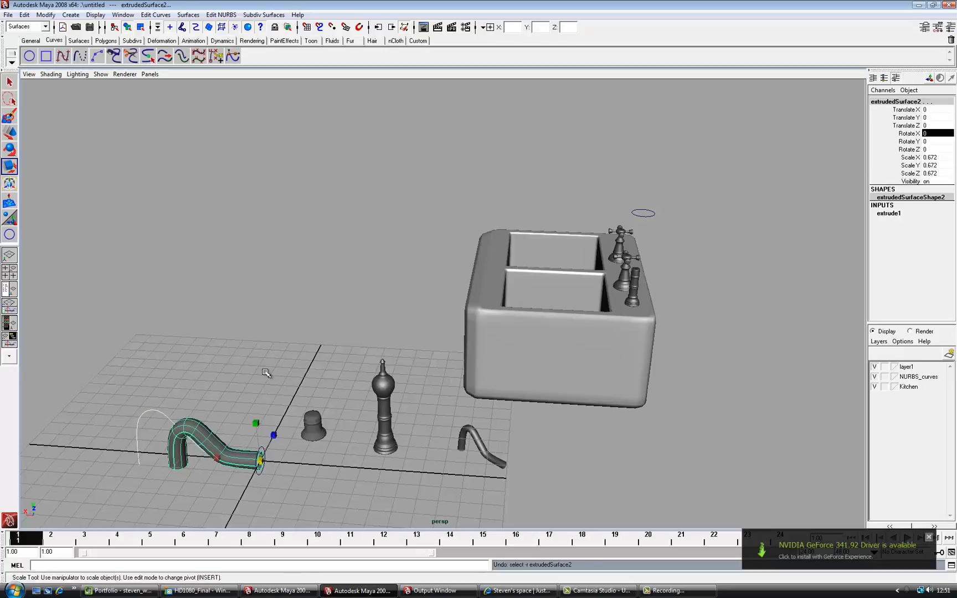
key("z")
key("z")
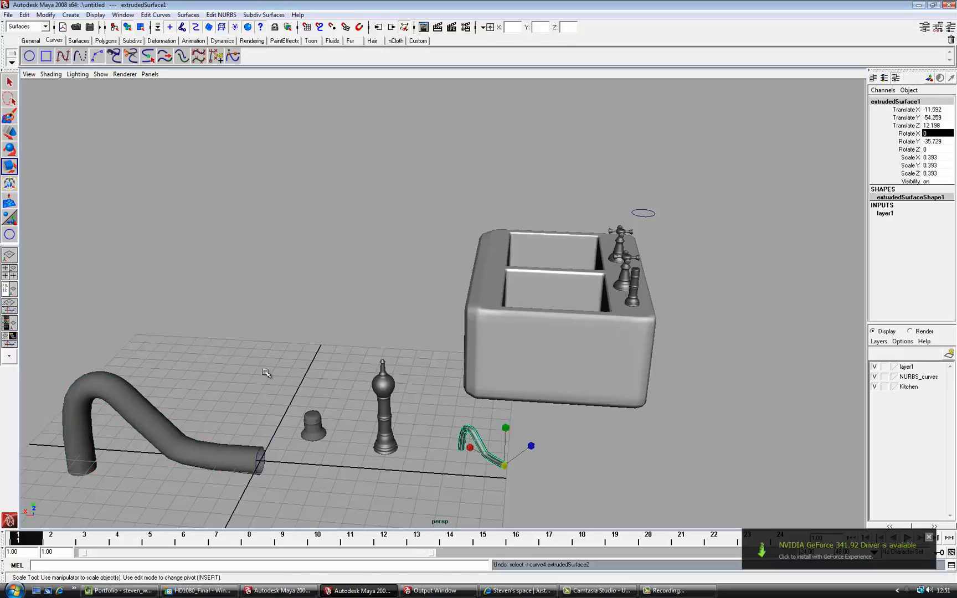
key("z")
key("z")
key("z")
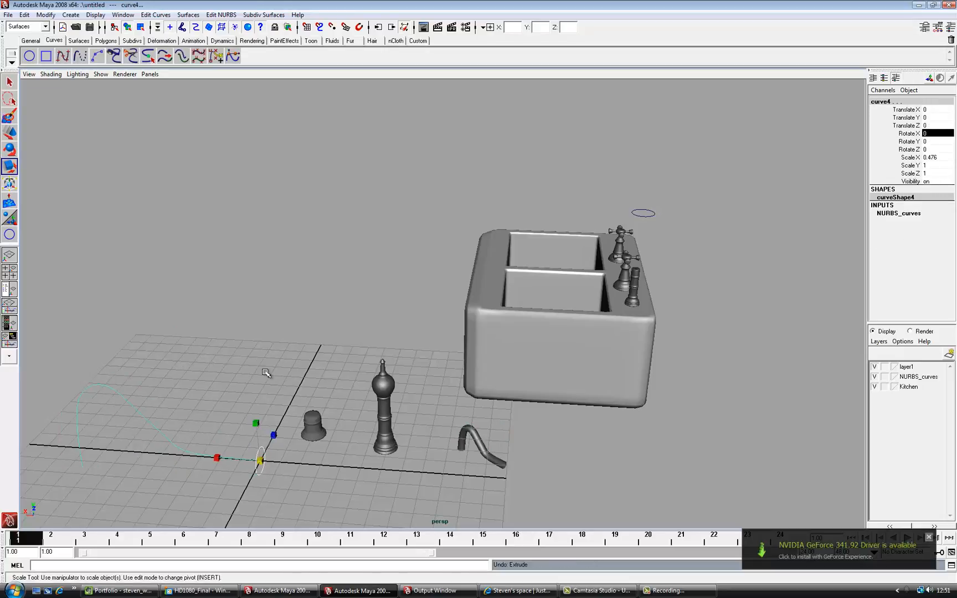
- Scale the upright circle down uniformly to about 0.658 and extrude it along the path curve into a thinner spout
left_click(259, 471)
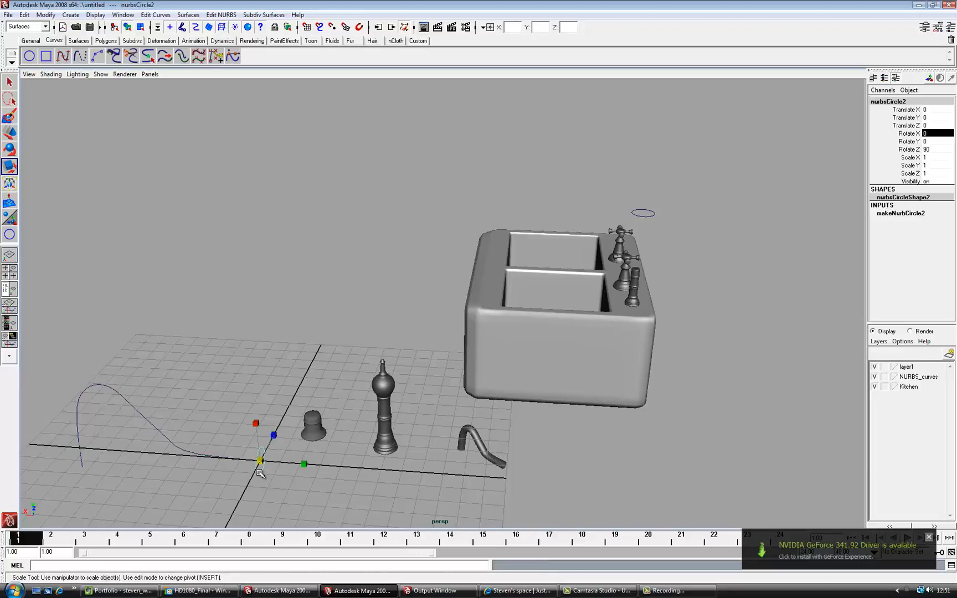
left_click_drag(260, 461, 255, 466)
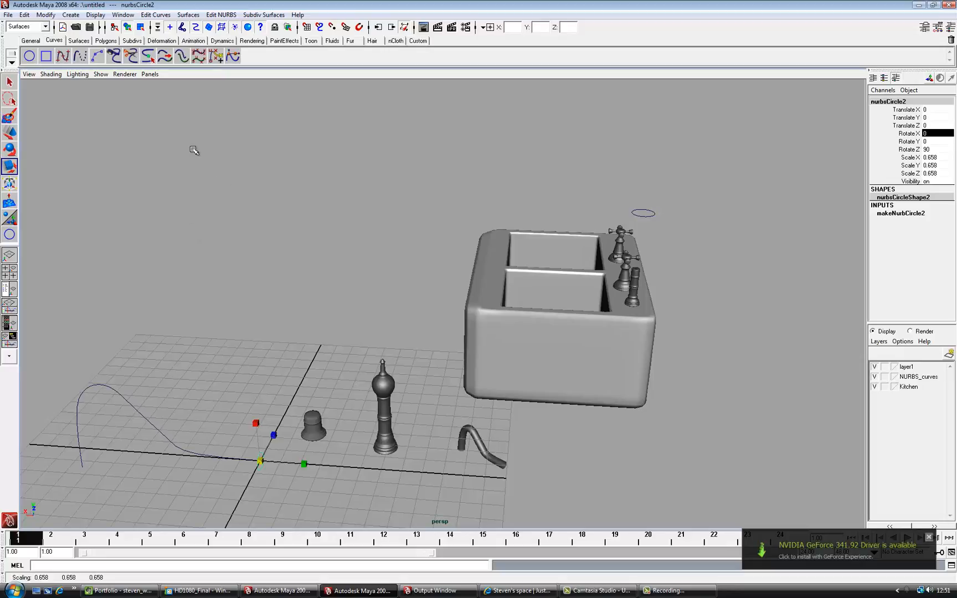
left_click(127, 421)
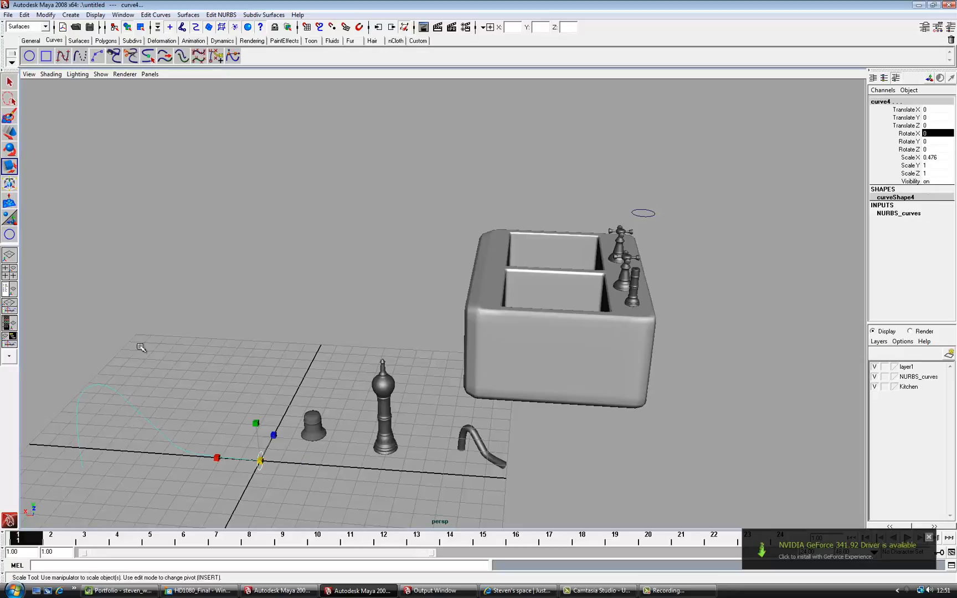
left_click(188, 14)
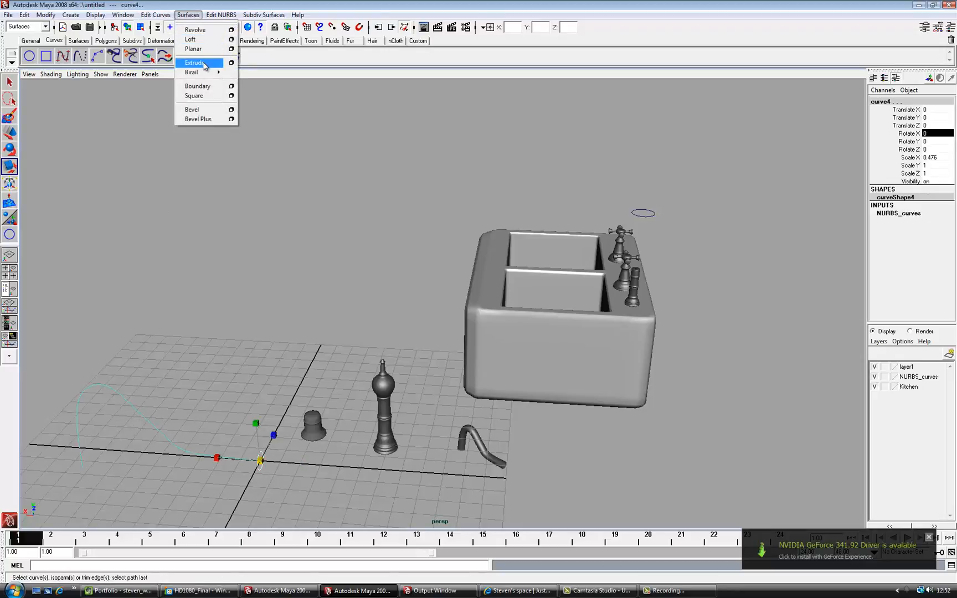
left_click(195, 62)
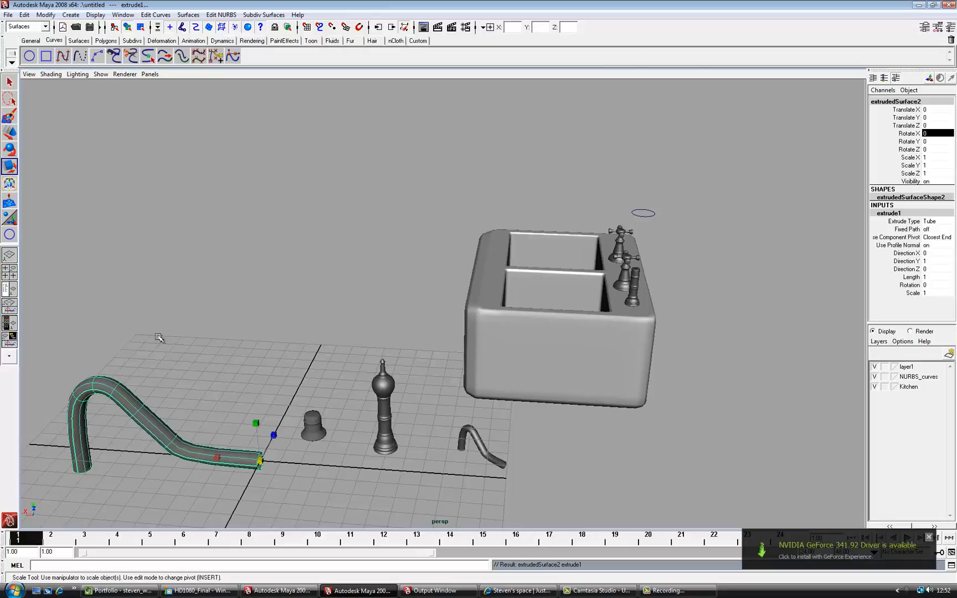
- Move the new spout to about Translate X -4.55 and Y 3.092, and scale it uniformly to about 0.484
left_click(127, 389)
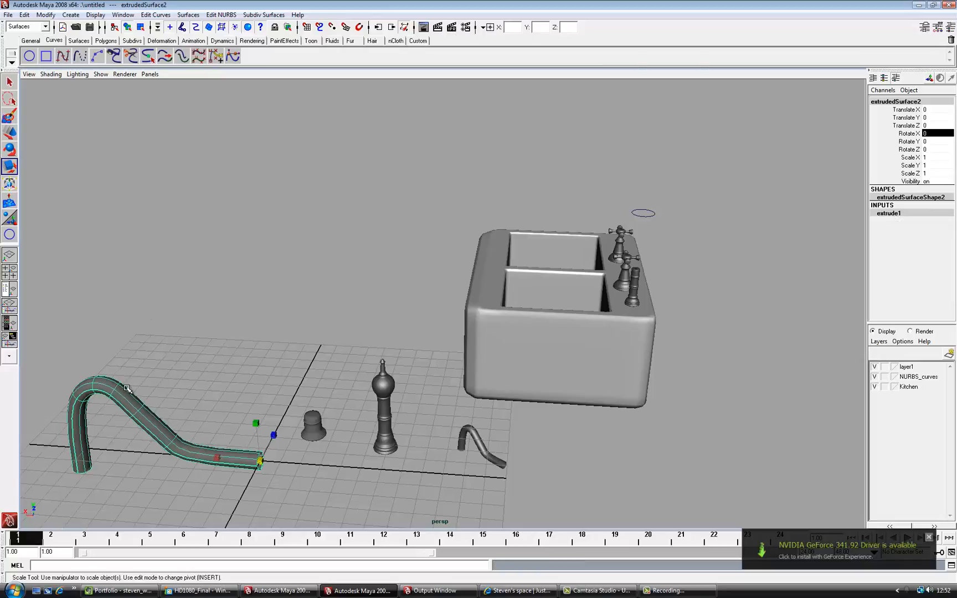
key("w")
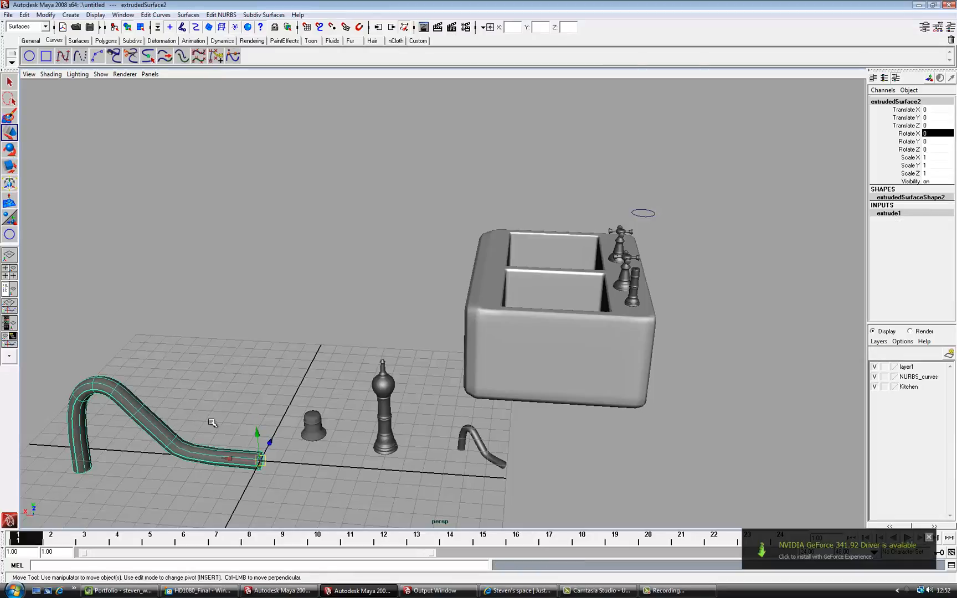
left_click_drag(259, 428, 313, 433)
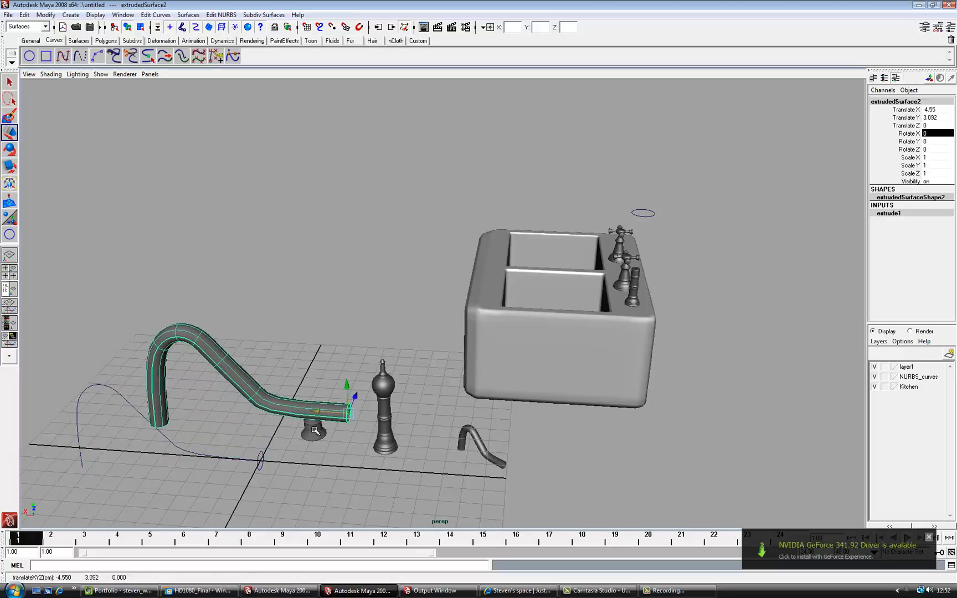
key("r")
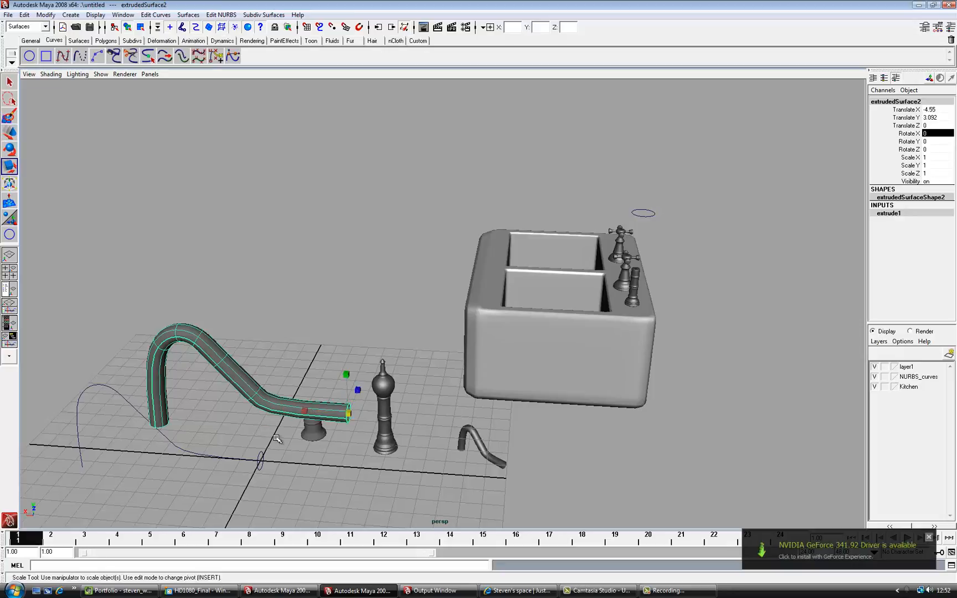
left_click_drag(352, 415, 233, 406)
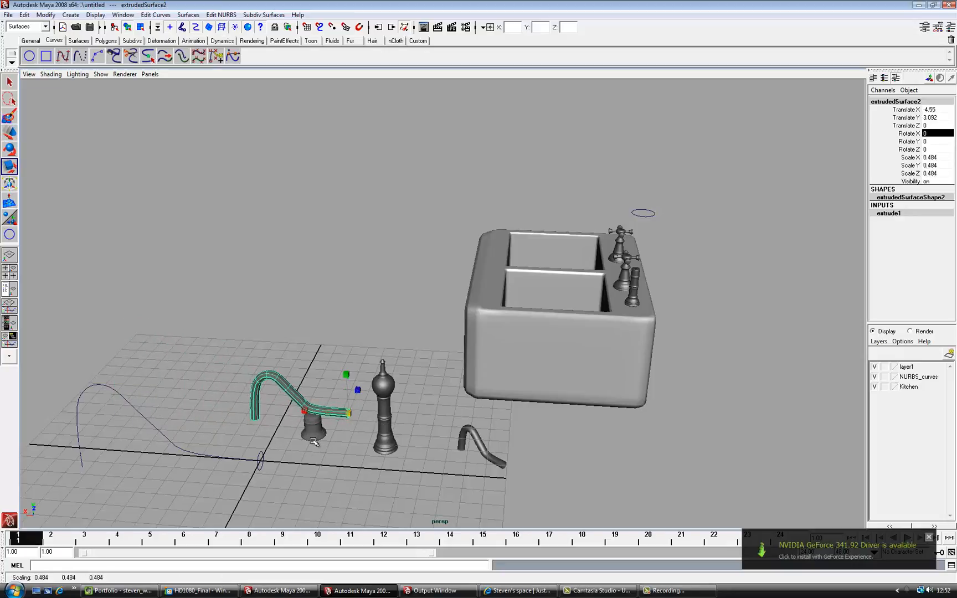
- Align the new spout with the tap column in plan, at about Translate X -5.385 and Z 2.044
left_click_drag(311, 446, 343, 445, "alt")
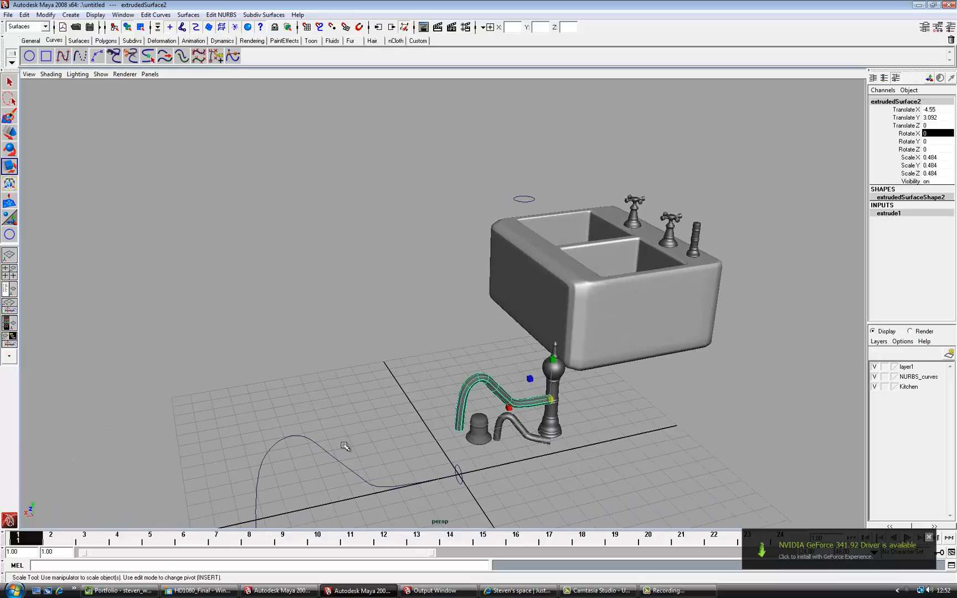
key("f")
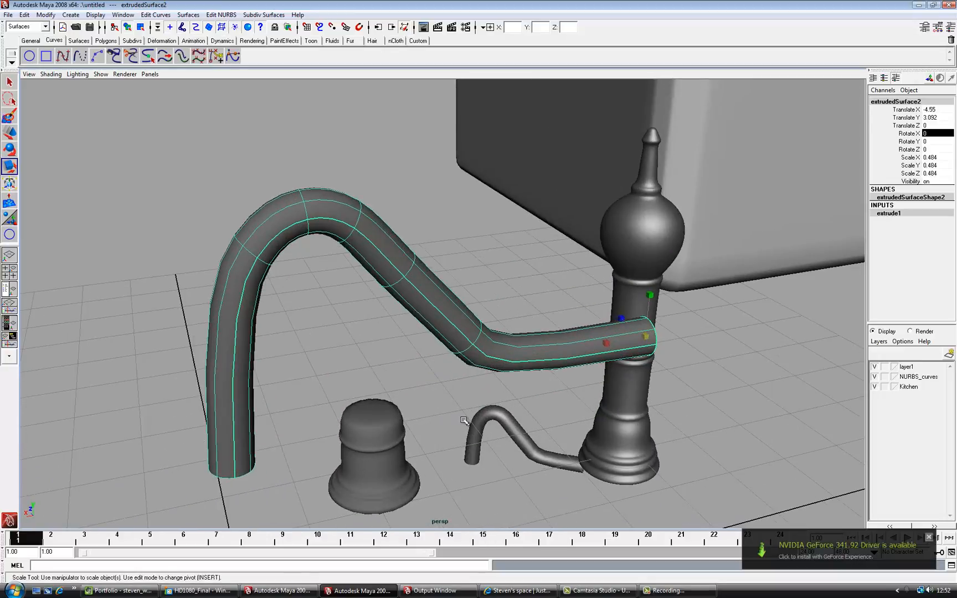
key("space")
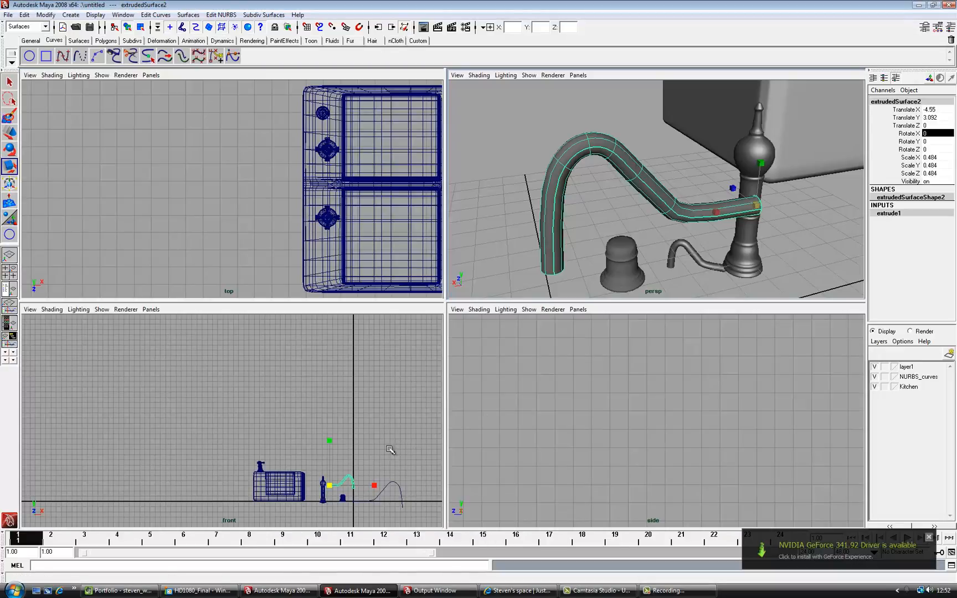
key("w")
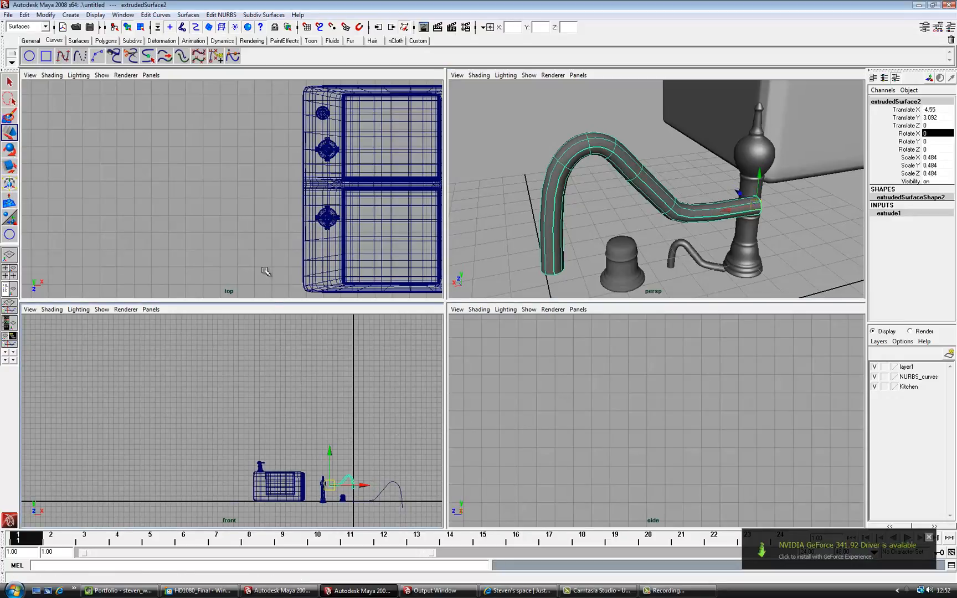
key("f")
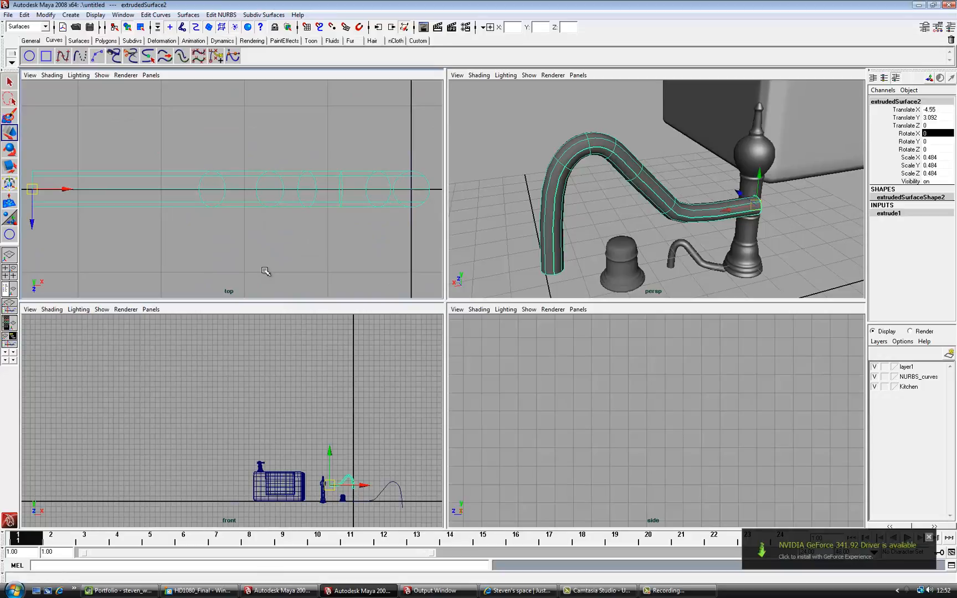
right_click_drag(300, 295, 196, 271, "alt")
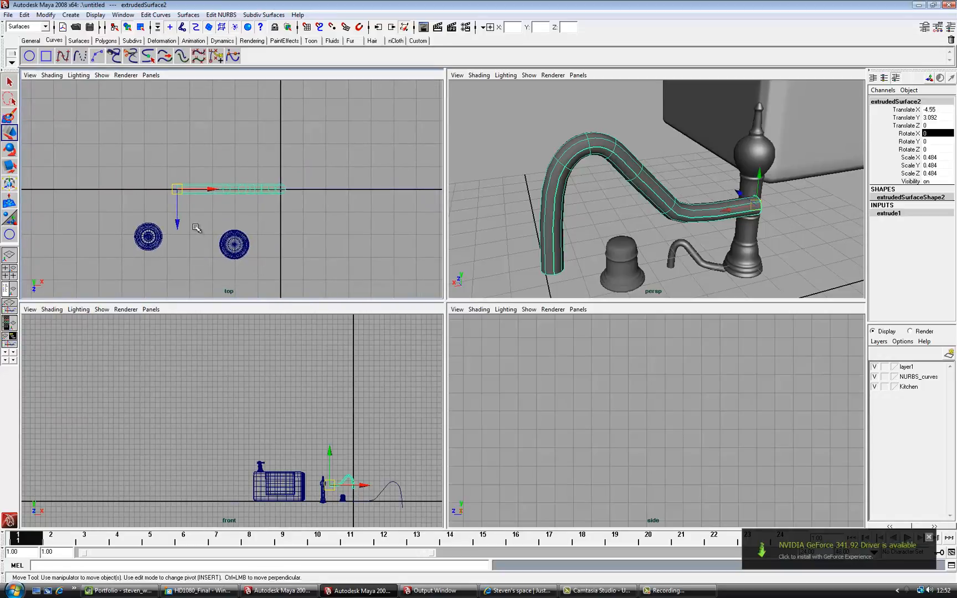
left_click_drag(177, 222, 180, 270)
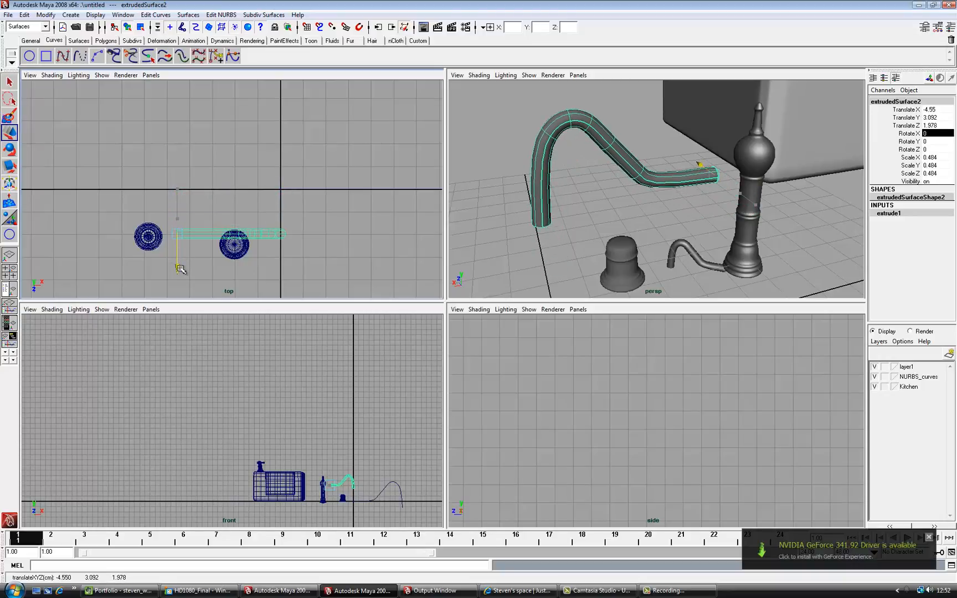
left_click_drag(217, 235, 163, 267)
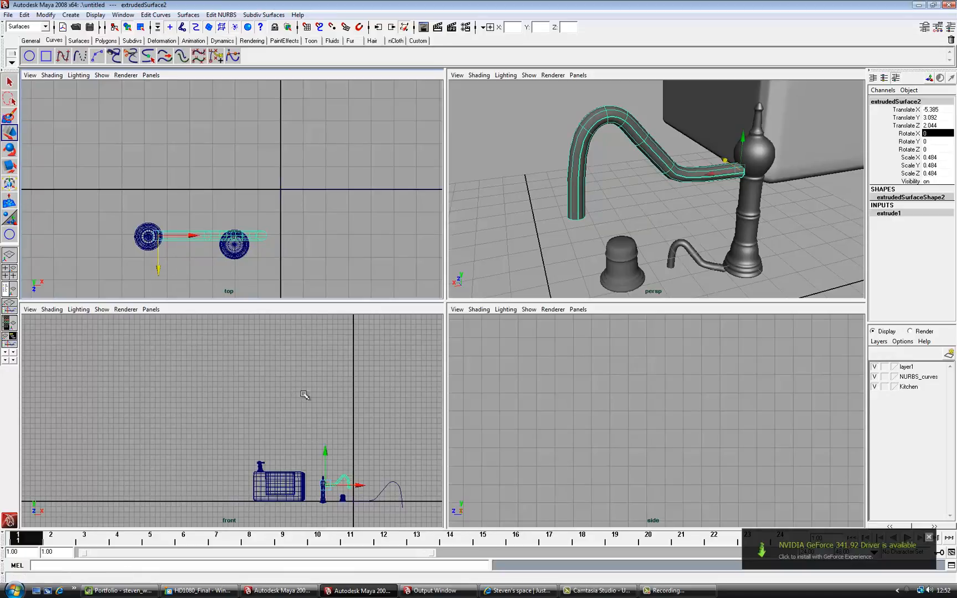
- Raise the new spout to about Translate Y 3.486 and push its end into the column's ball at about X -5.633
key("f")
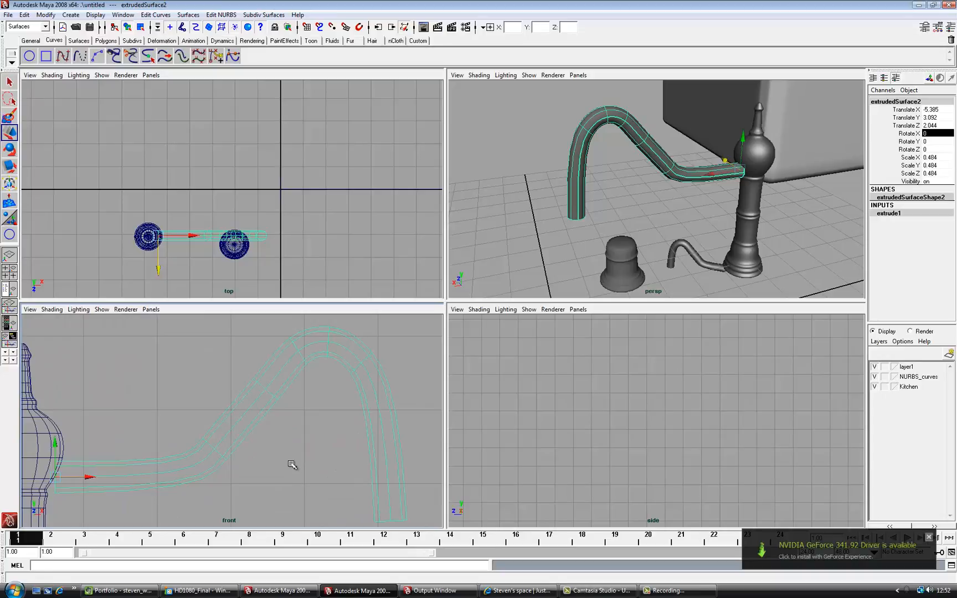
scroll(292, 465, "down", 3)
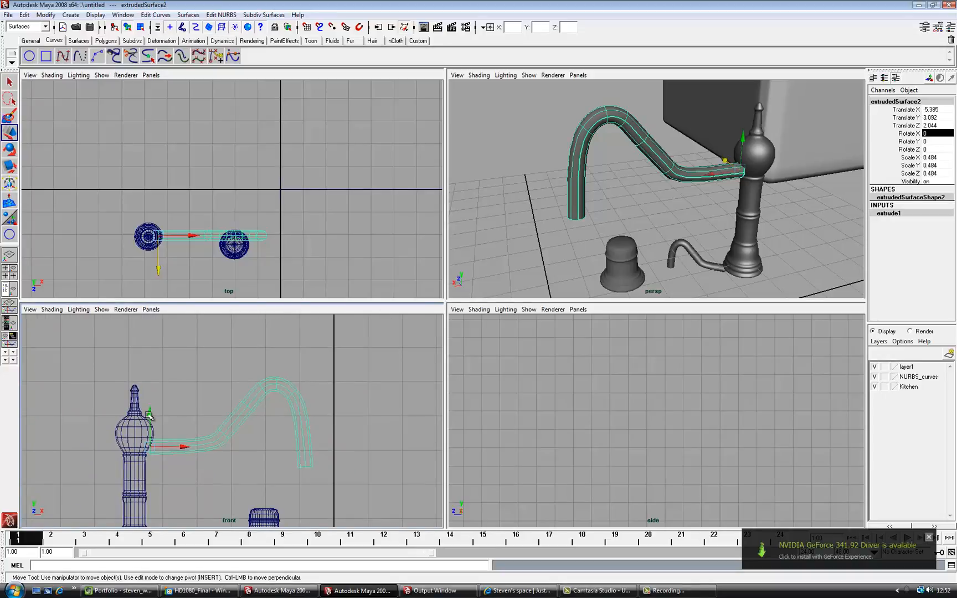
mouse_move(149, 415)
left_mouse_down()
mouse_move(150, 401)
mouse_move(152, 409)
left_mouse_up()
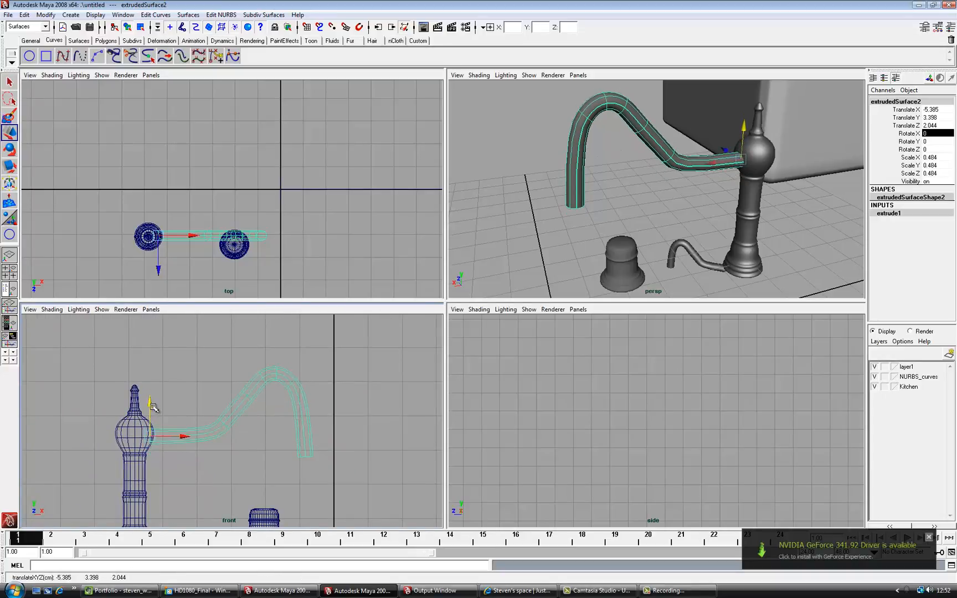
left_click_drag(188, 438, 179, 438)
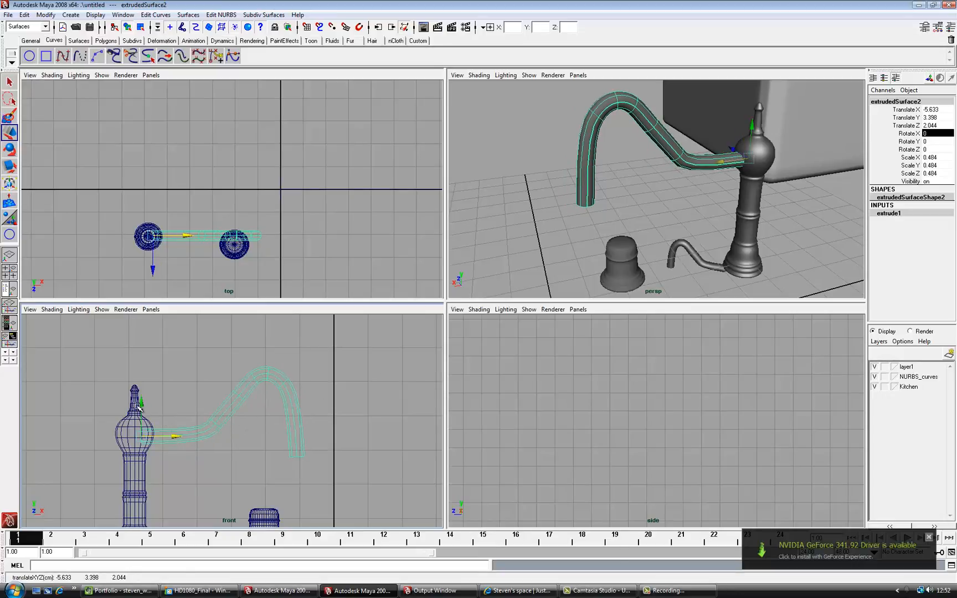
left_click_drag(145, 406, 142, 403)
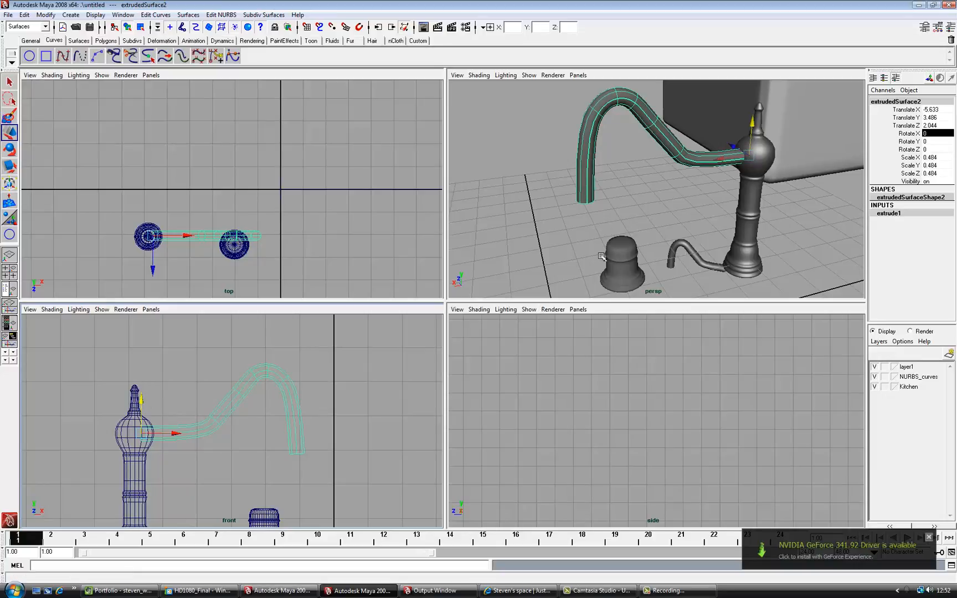
- Move the small old spout away from the tap column's base, to about Translate X -21.892
left_click(753, 235)
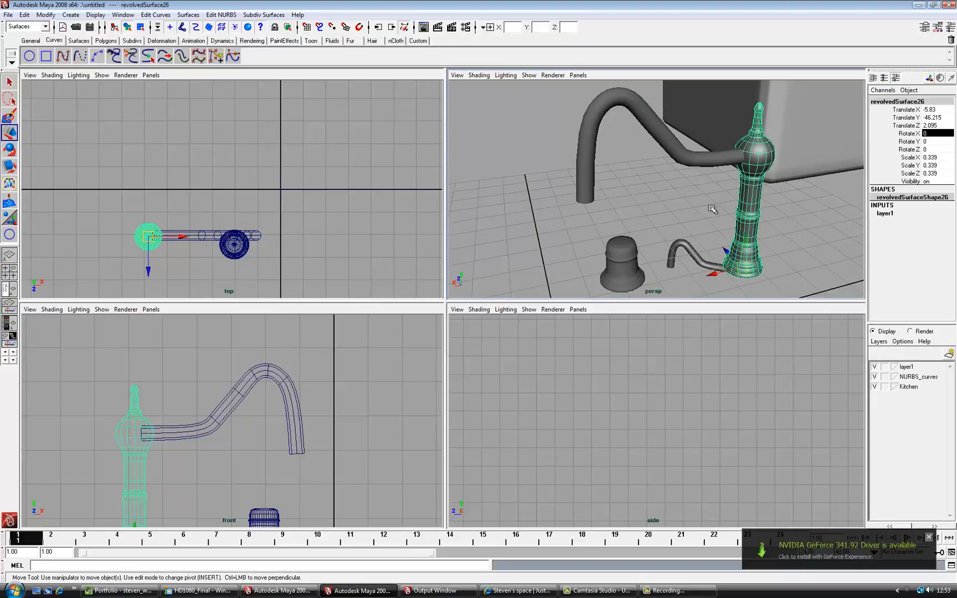
left_click(690, 156)
scroll(697, 171, "down", 3)
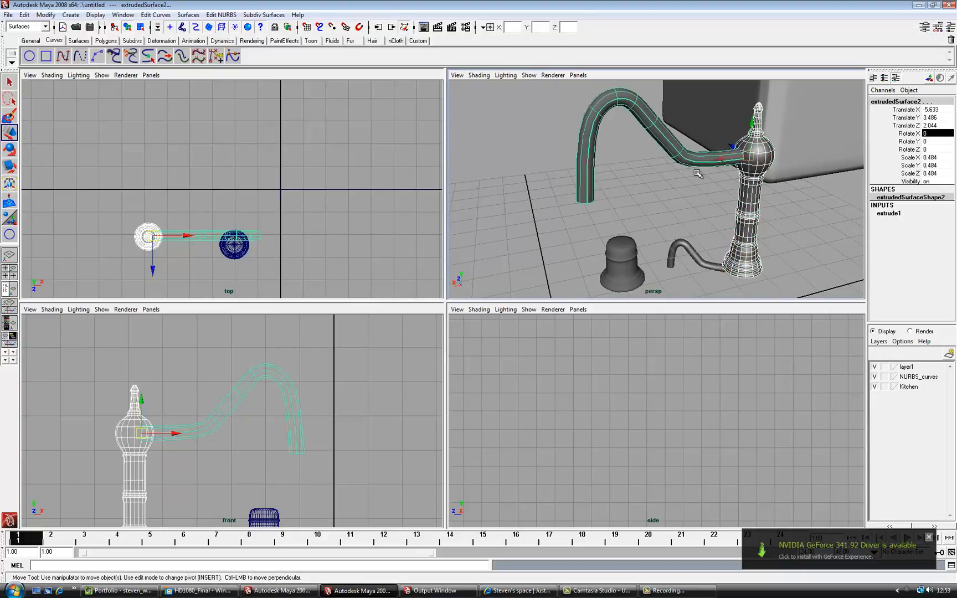
key("space")
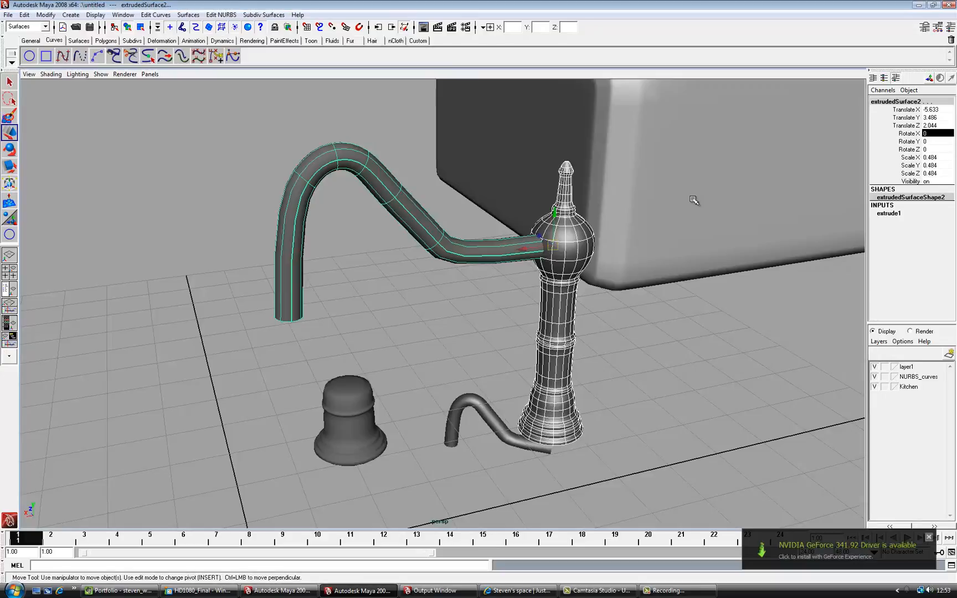
left_click(671, 321)
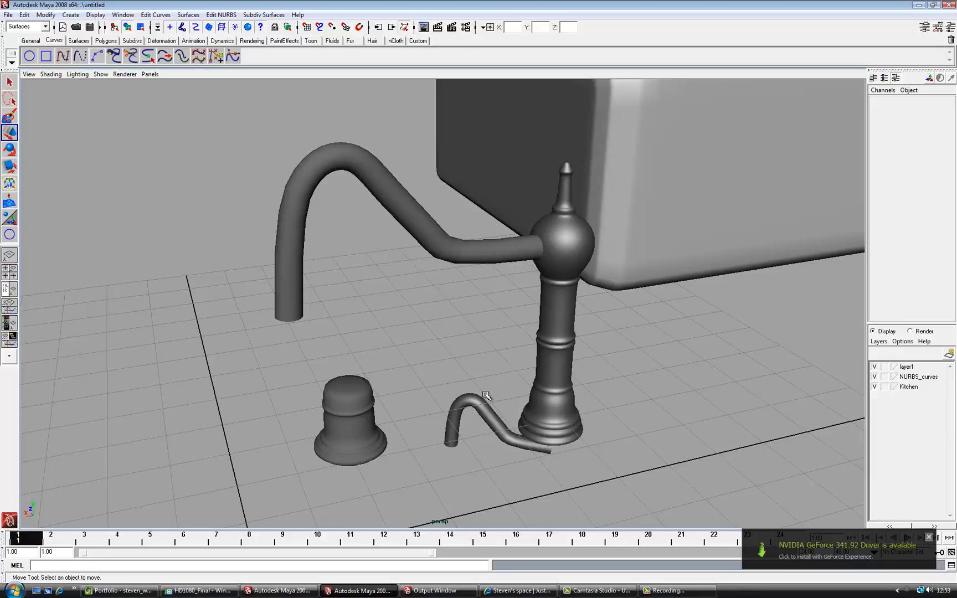
left_click(485, 414)
left_click_drag(520, 453, 755, 409)
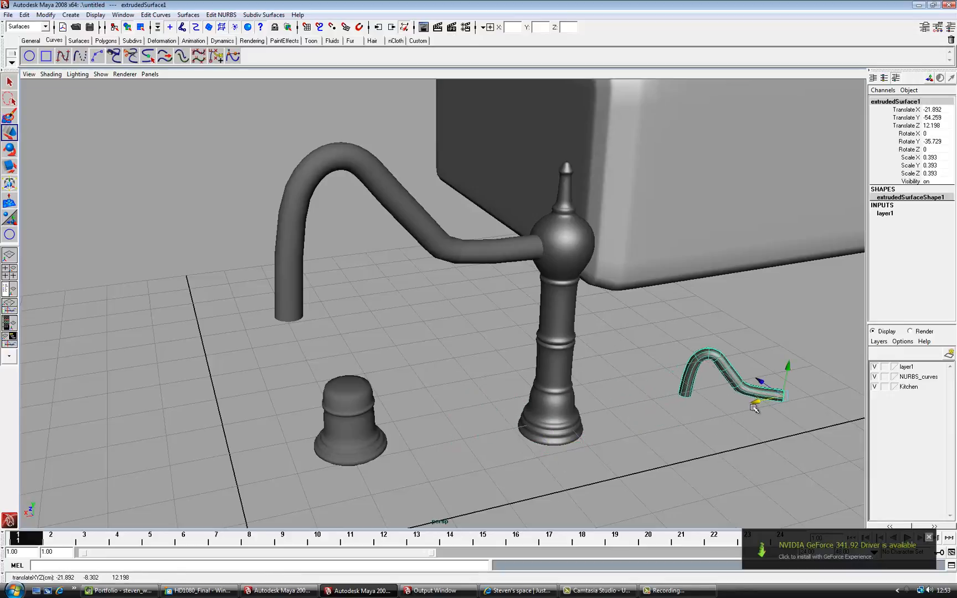
- Isolate the tap column and new spout in the perspective view, and select the column to inspect the assembled tap
left_click(573, 329)
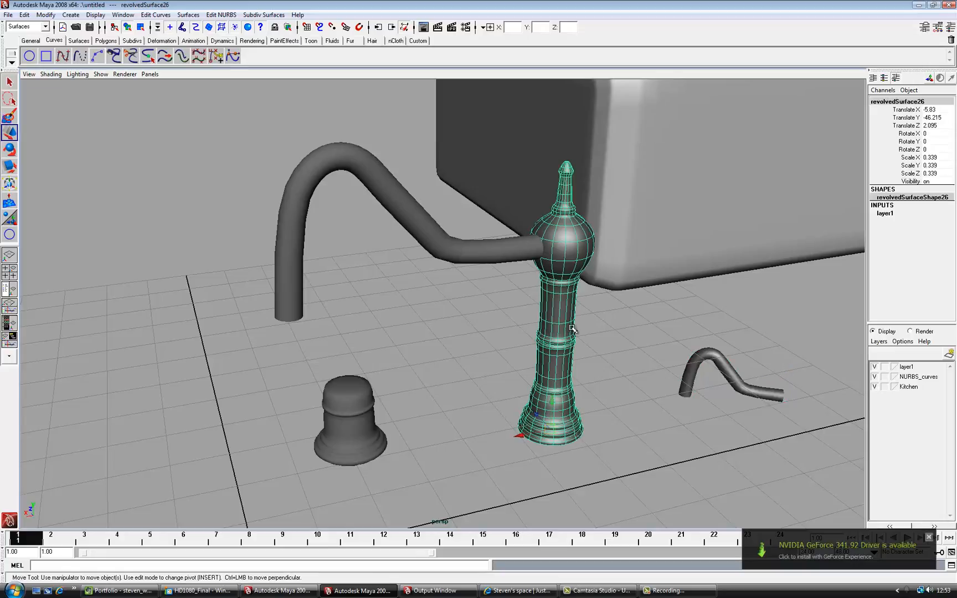
left_click(492, 253)
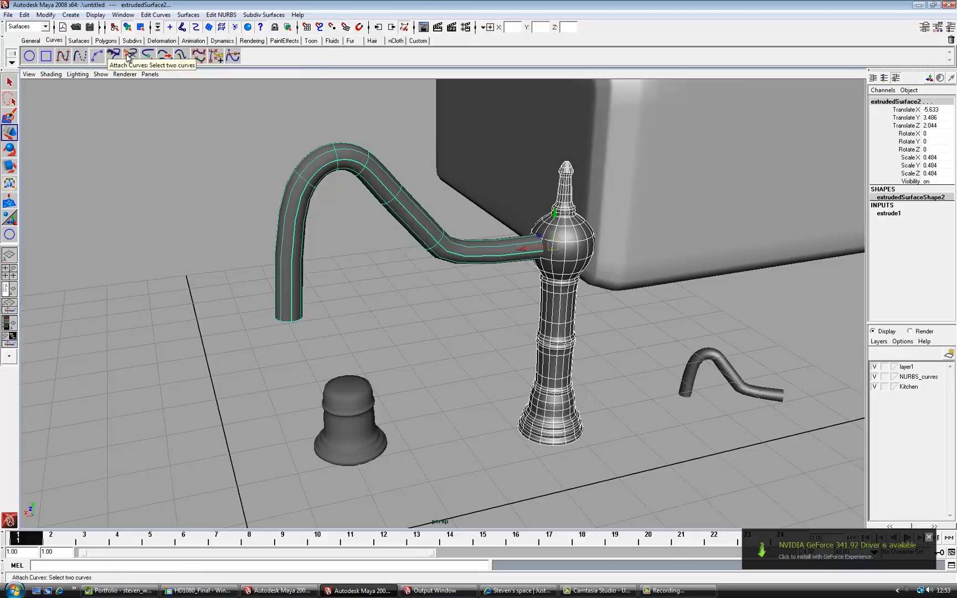
left_click(100, 74)
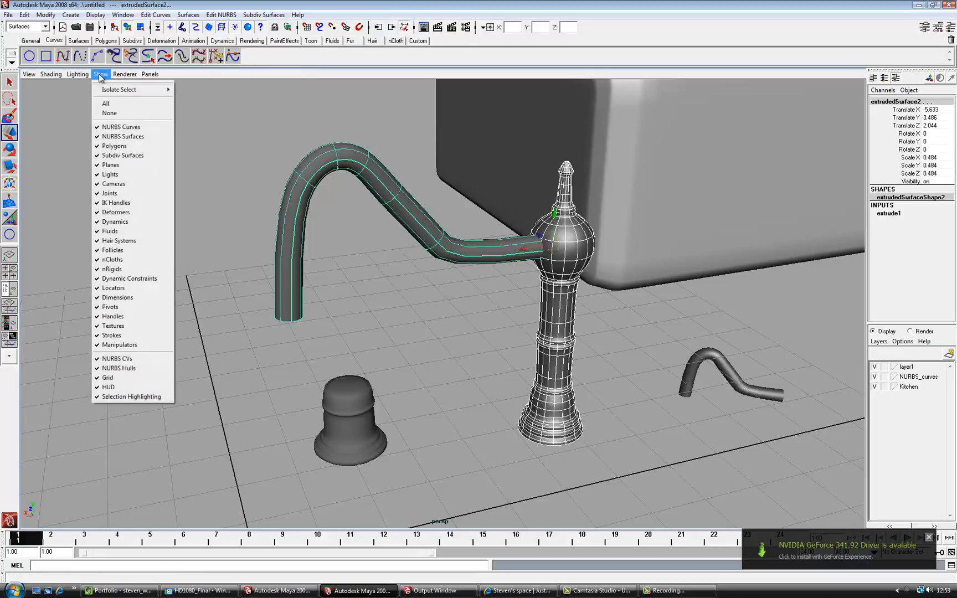
mouse_move(166, 92)
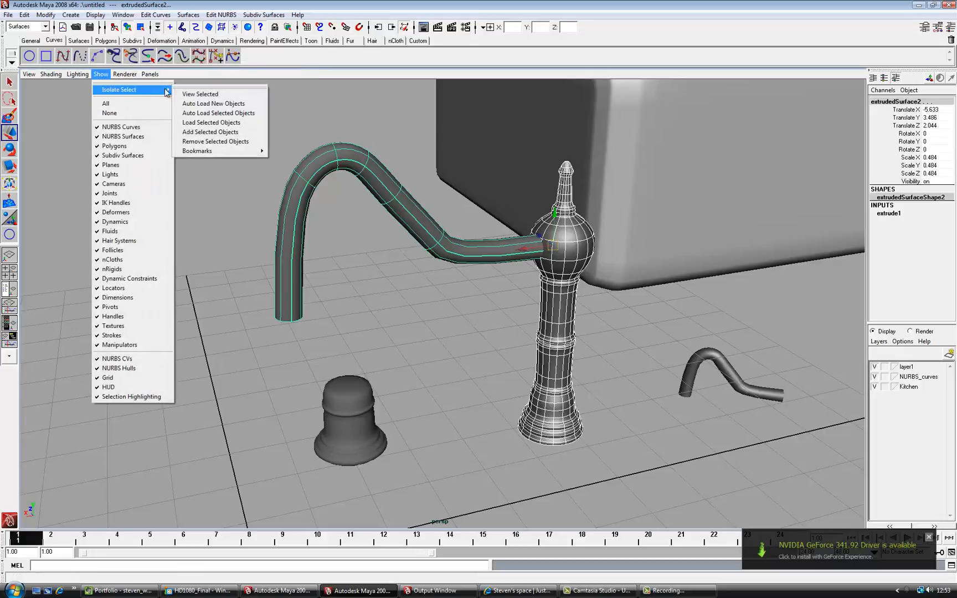
left_click(202, 94)
left_click(468, 327)
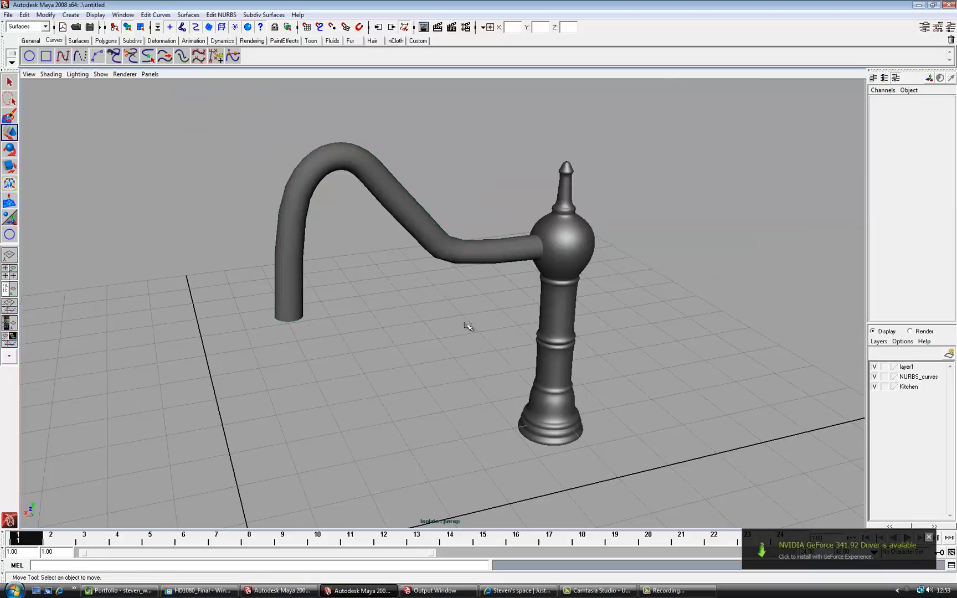
left_click_drag(461, 332, 496, 336, "alt")
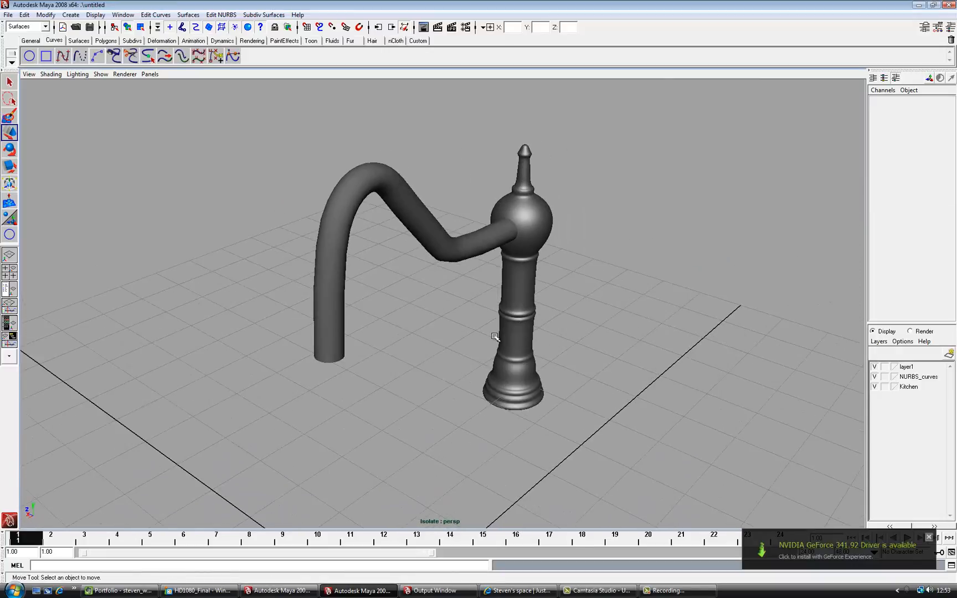
left_click(512, 338)
key("f")
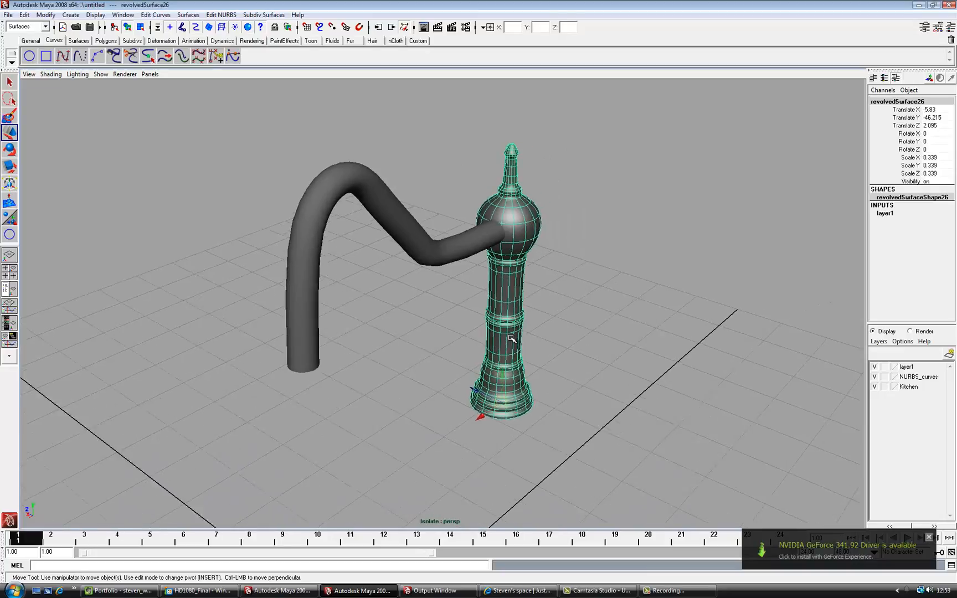
- Turn off the isolated view to bring back the whole scene, and select and frame the sink
right_click_drag(481, 327, 425, 320, "alt")
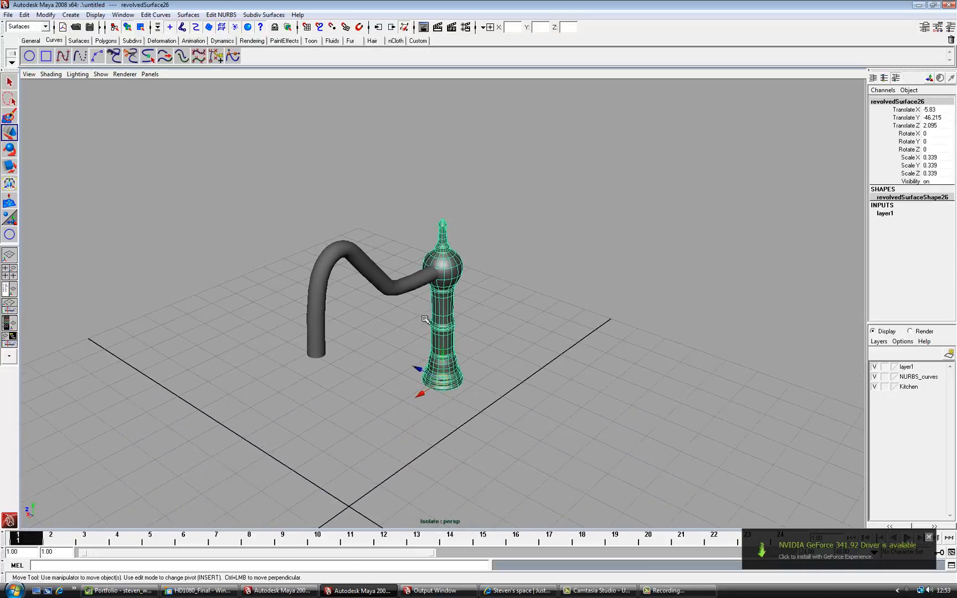
left_click_drag(441, 324, 419, 326, "alt")
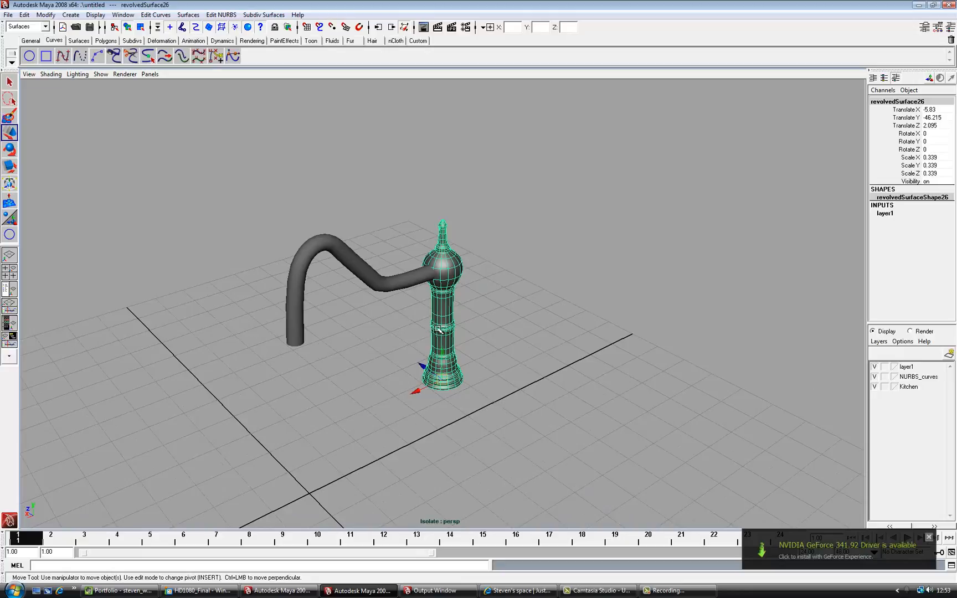
left_click(103, 74)
mouse_move(129, 90)
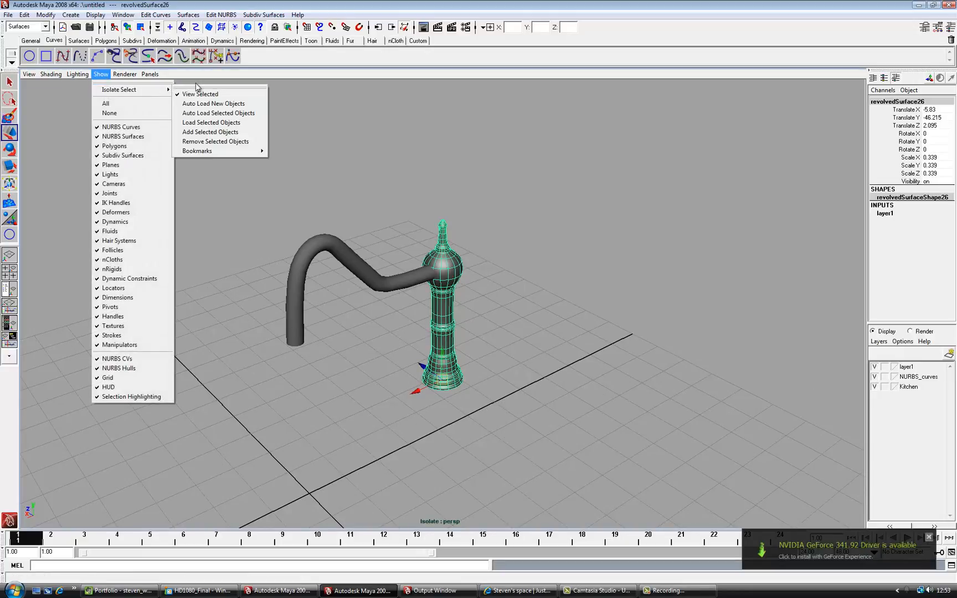
left_click(211, 94)
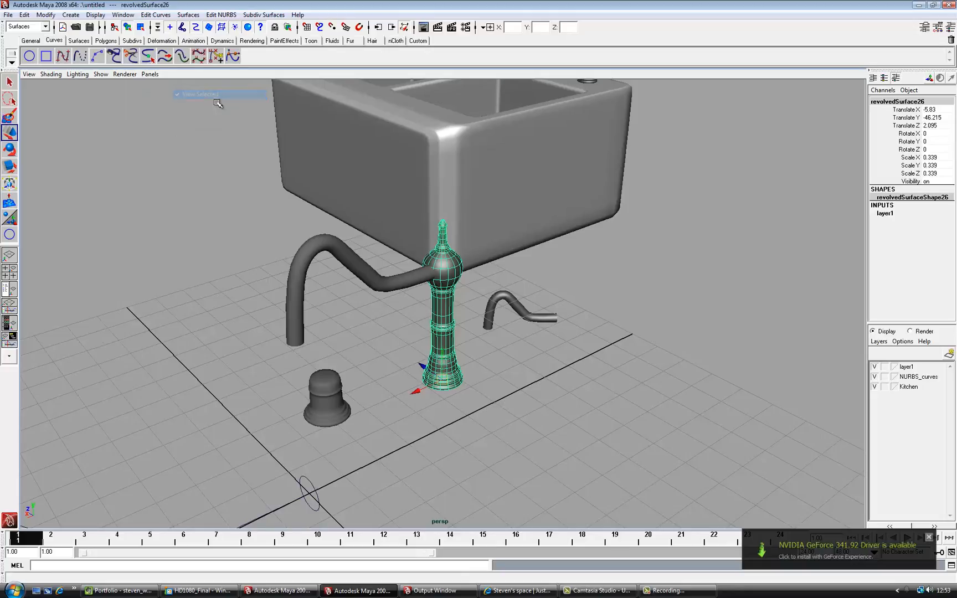
left_click(499, 234)
key("f")
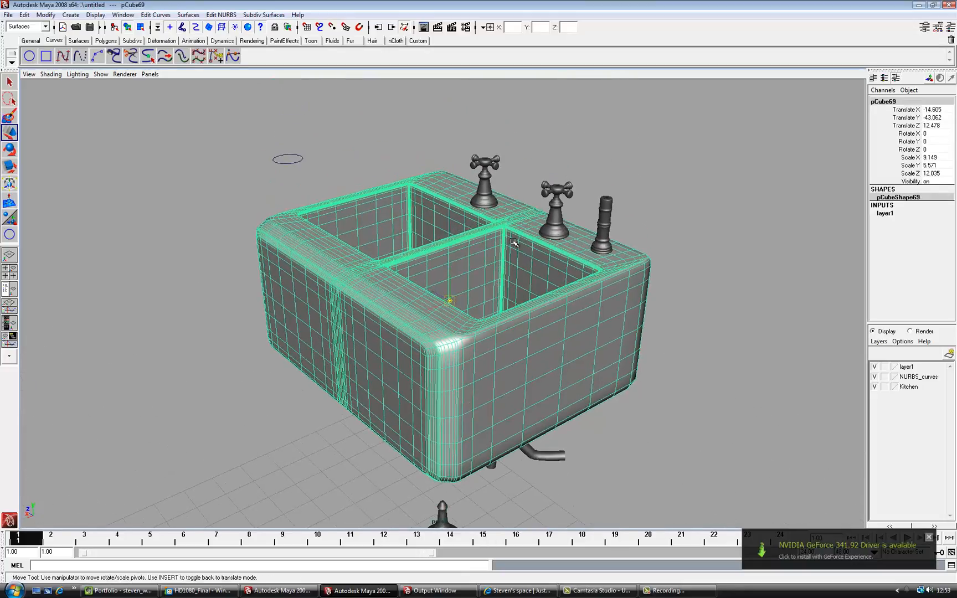
- Examine the two cross-handled taps and the short ringed column standing on the sink's back ledge
left_click(558, 226)
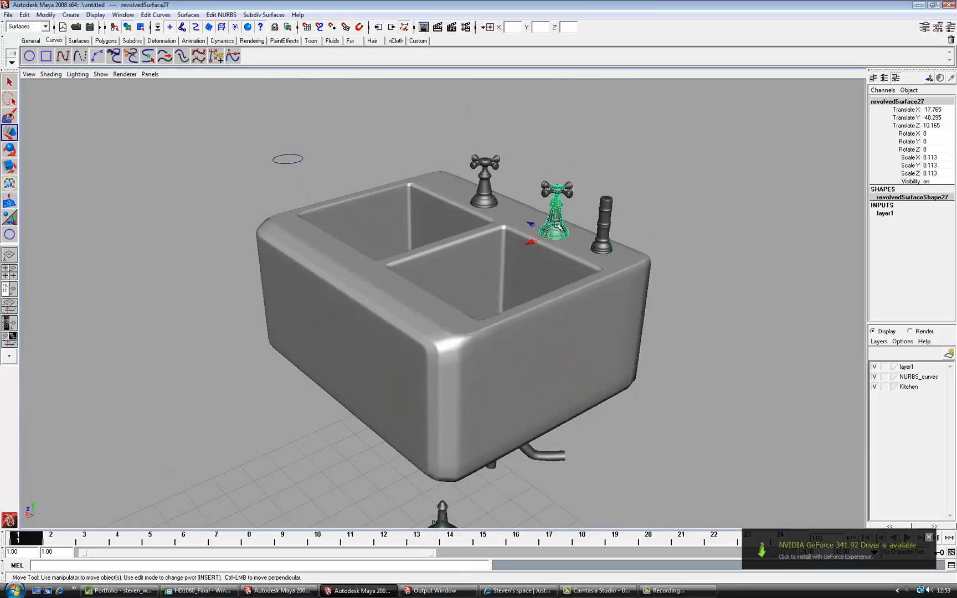
left_click(486, 190)
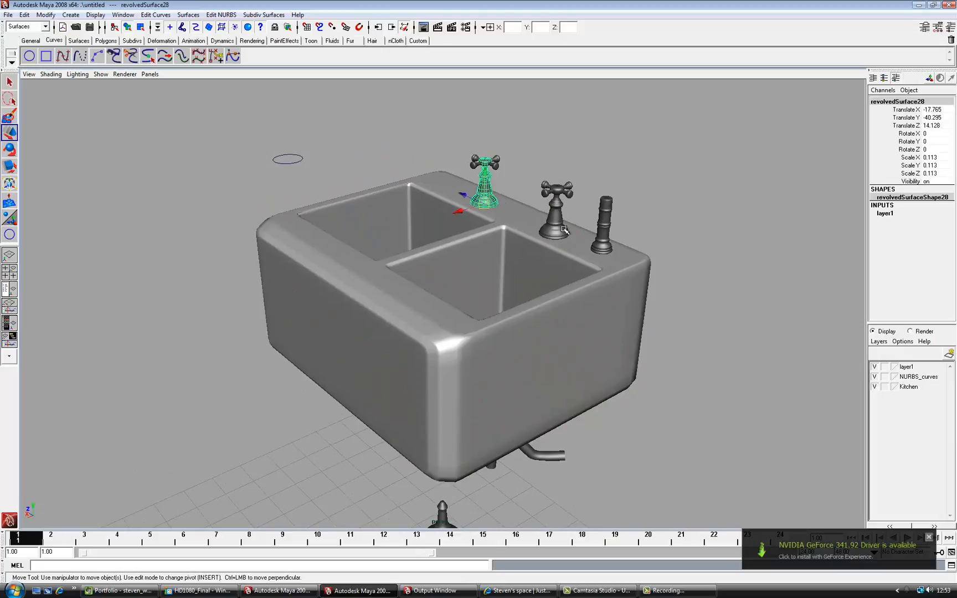
left_click(607, 232)
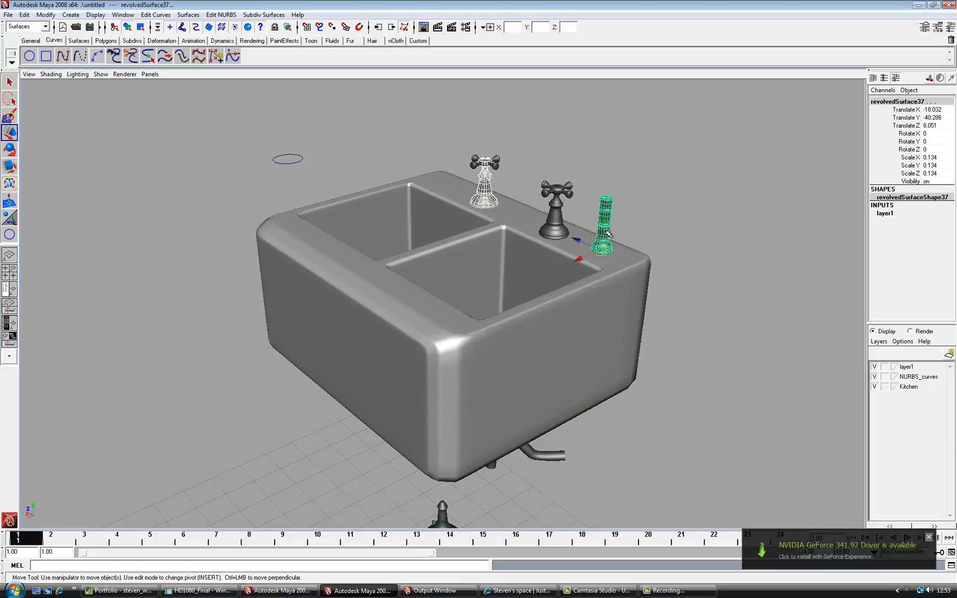
left_click(569, 194)
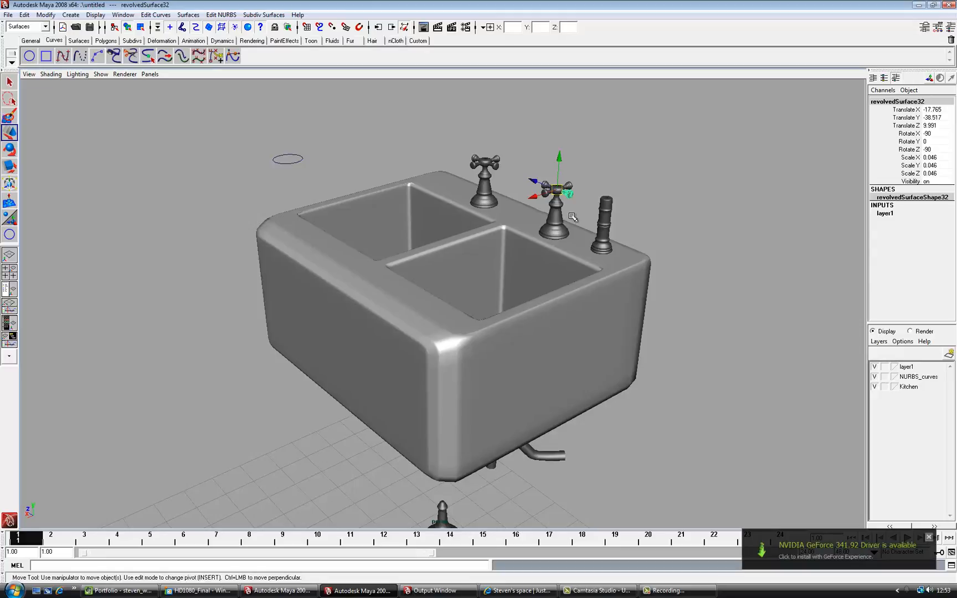
left_click(606, 222)
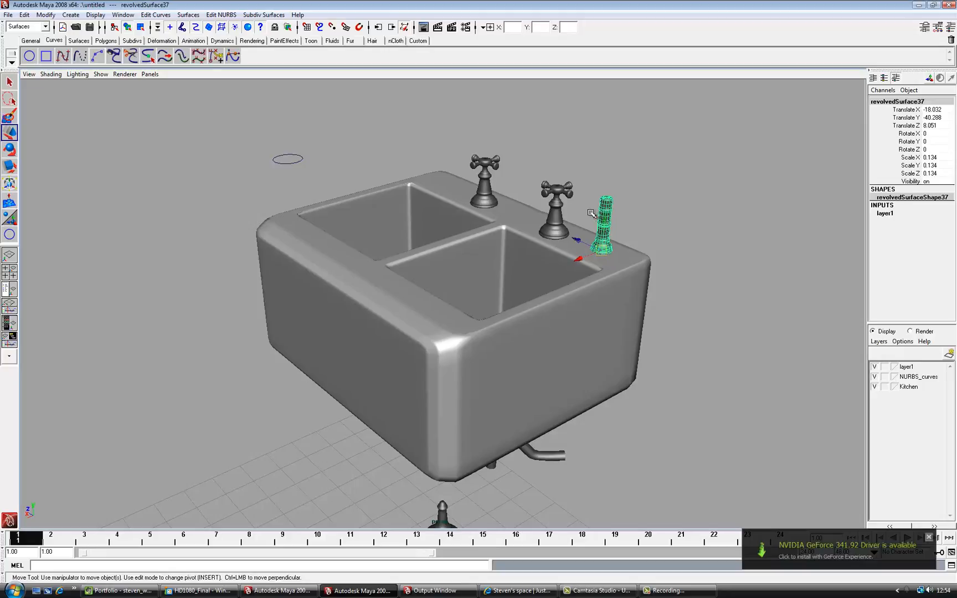
left_click(561, 205)
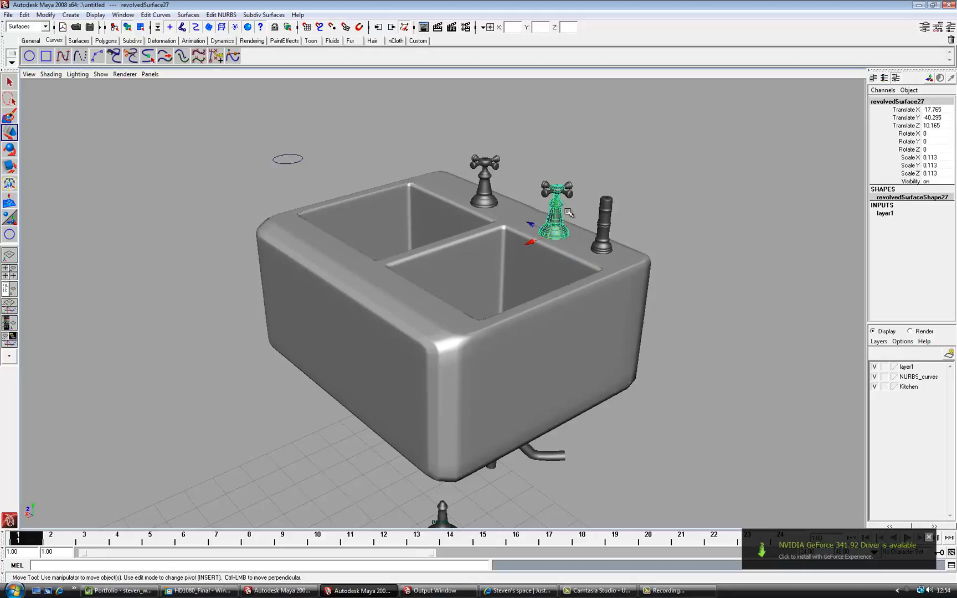
key("f")
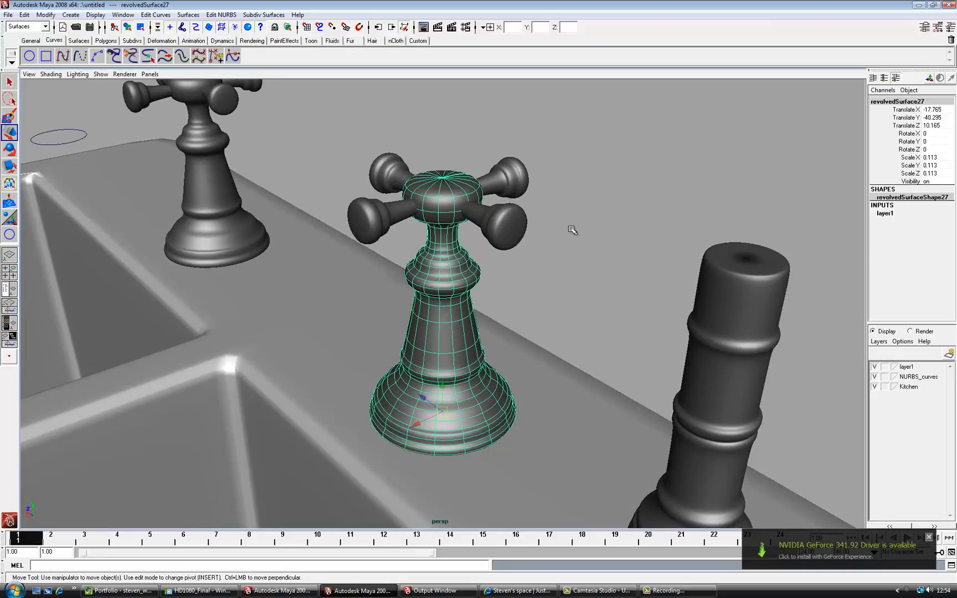
right_click_drag(565, 231, 513, 229, "alt")
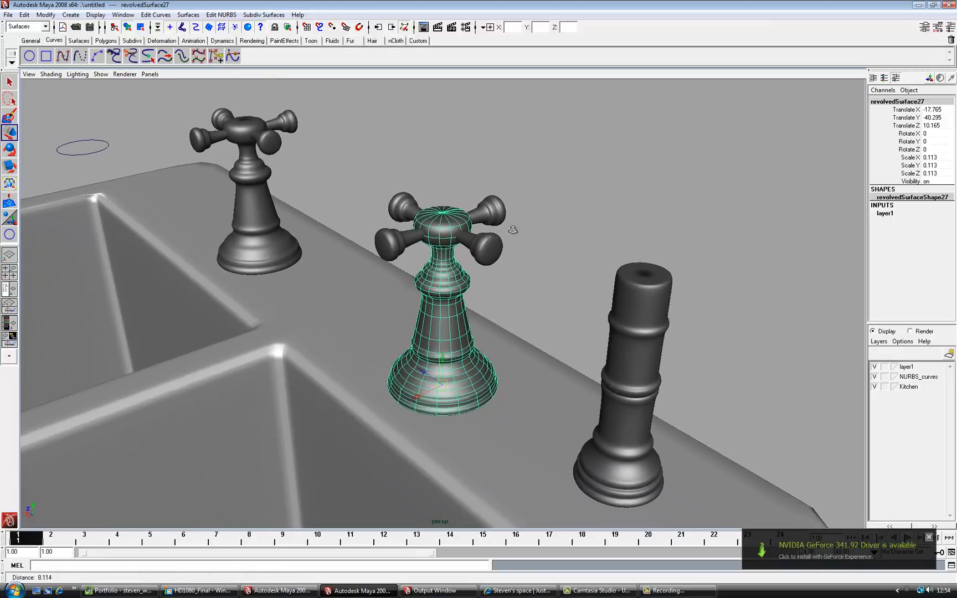
left_click(547, 267)
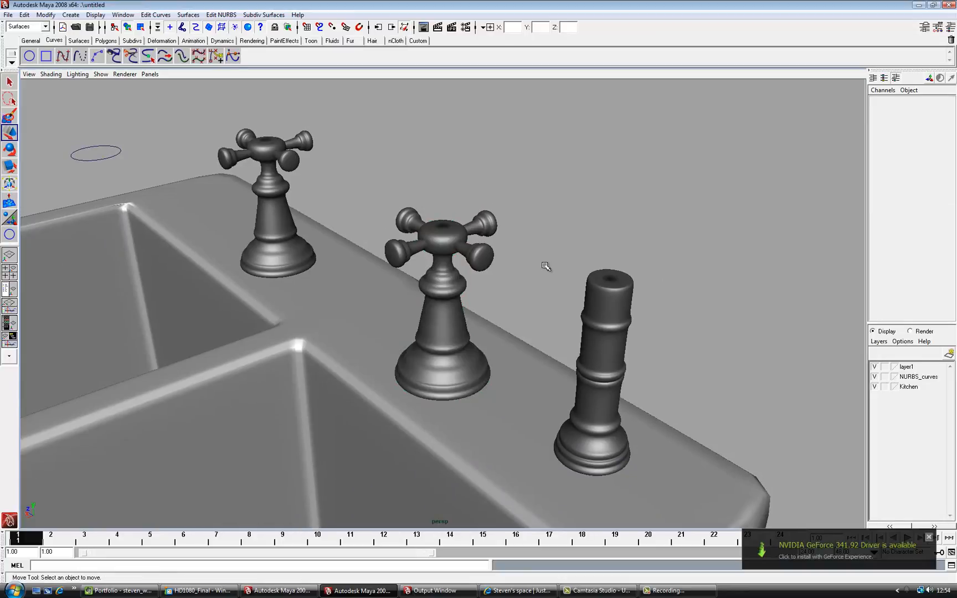
mouse_move(543, 280)
left_mouse_down("alt")
mouse_move(530, 289)
mouse_move(547, 285)
left_mouse_up("alt")
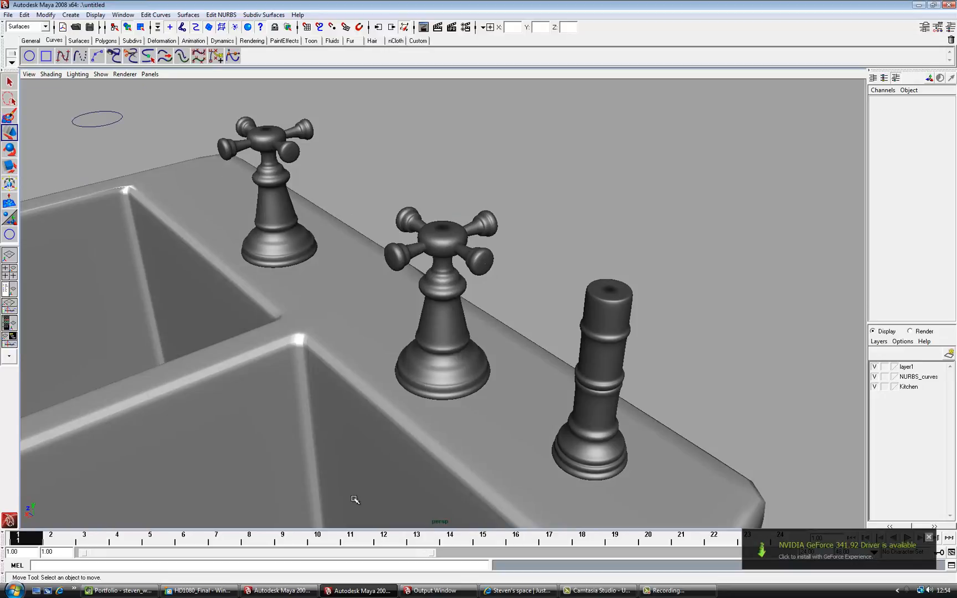
- Switch to the other Maya window, make the Kitchen layer visible and frame the complete house scene
left_click(306, 592)
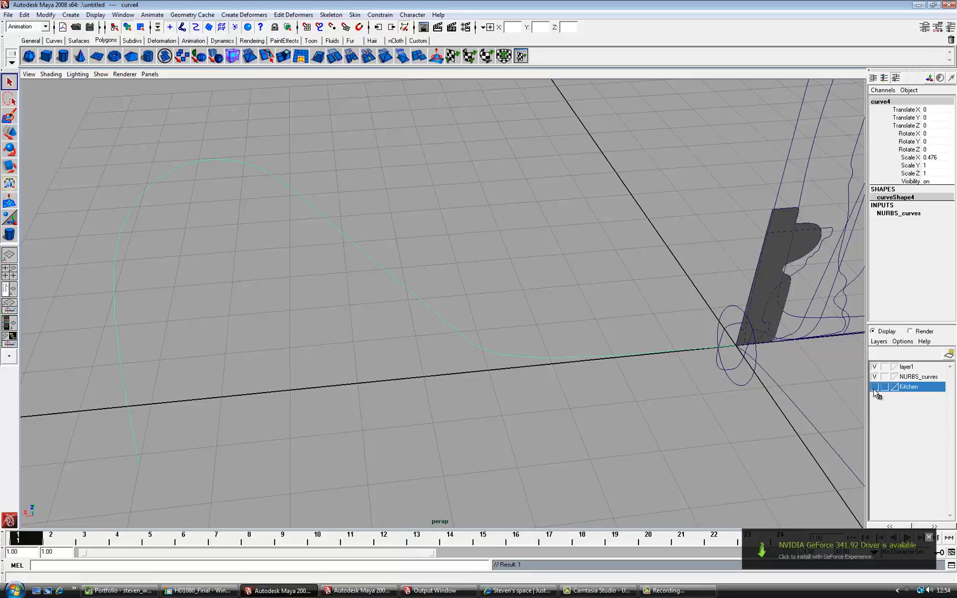
left_click(875, 387)
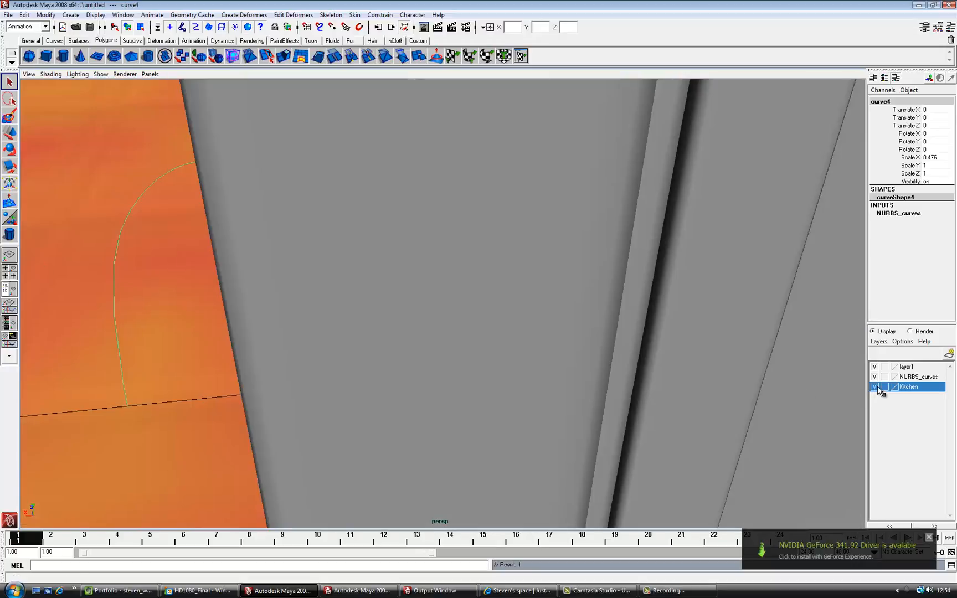
key("a")
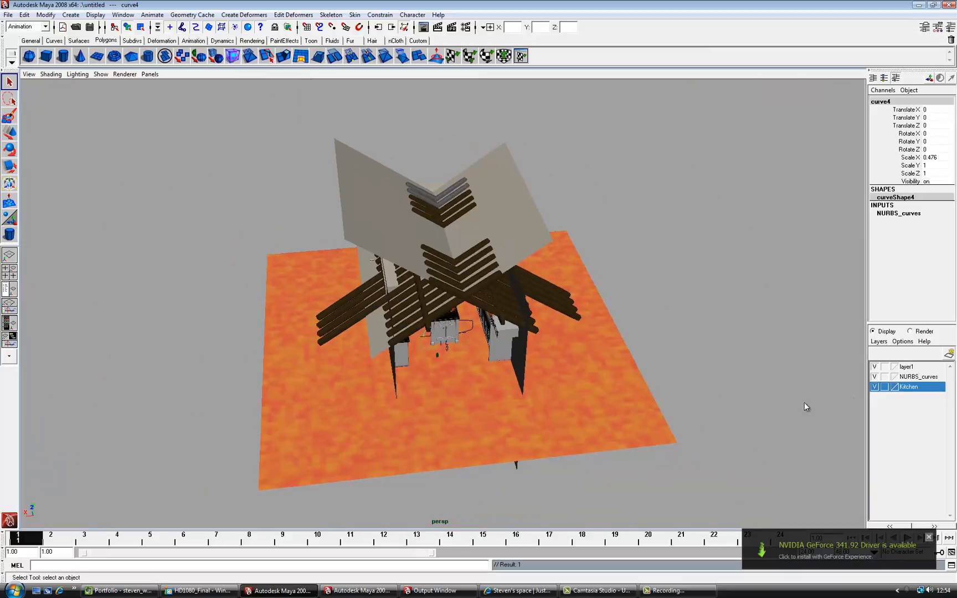
left_click_drag(641, 436, 674, 416, "alt")
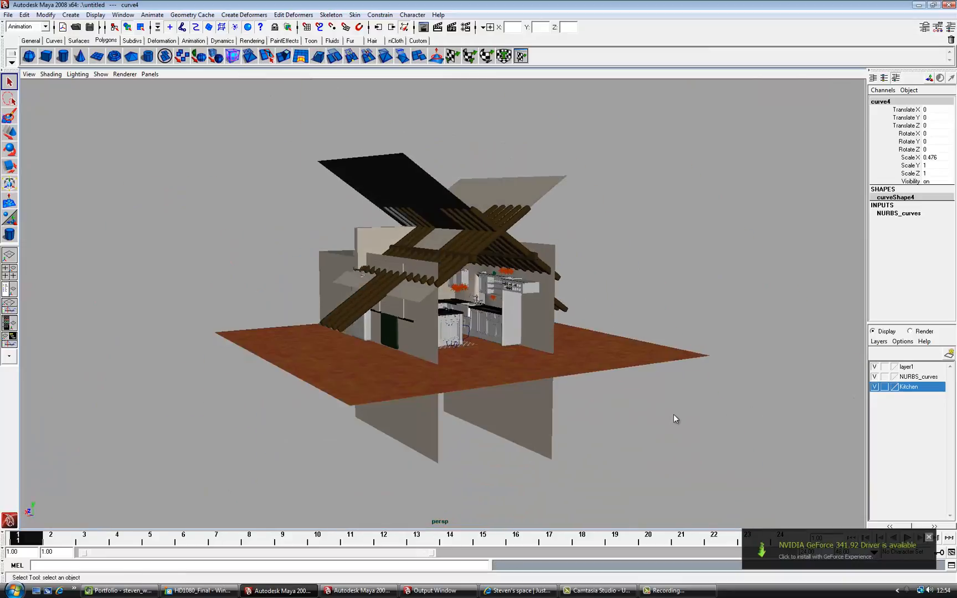
- Examine the finished tap column, curved spout and cross handles fitted on the sink inside the kitchen scene
left_click(478, 302)
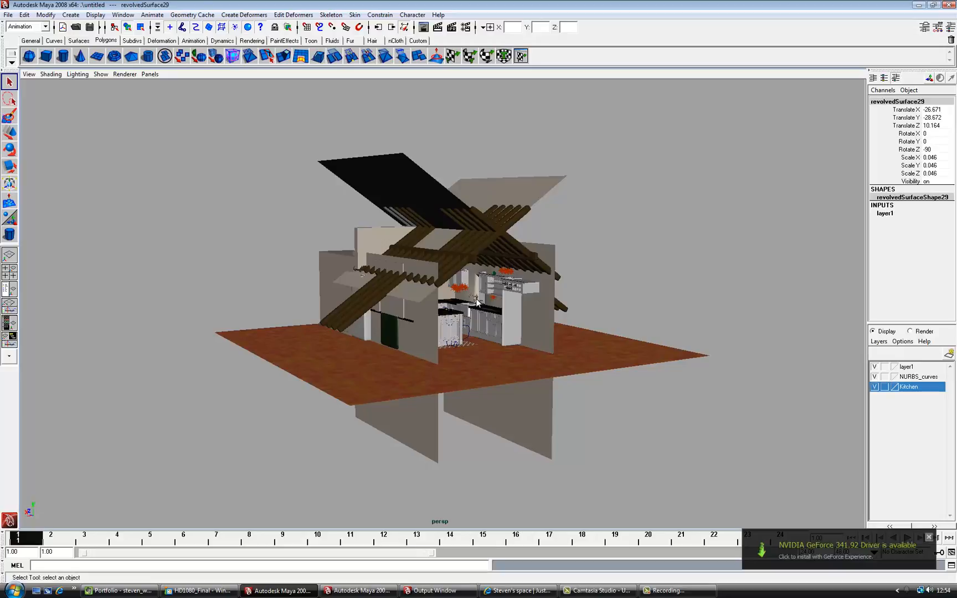
key("f")
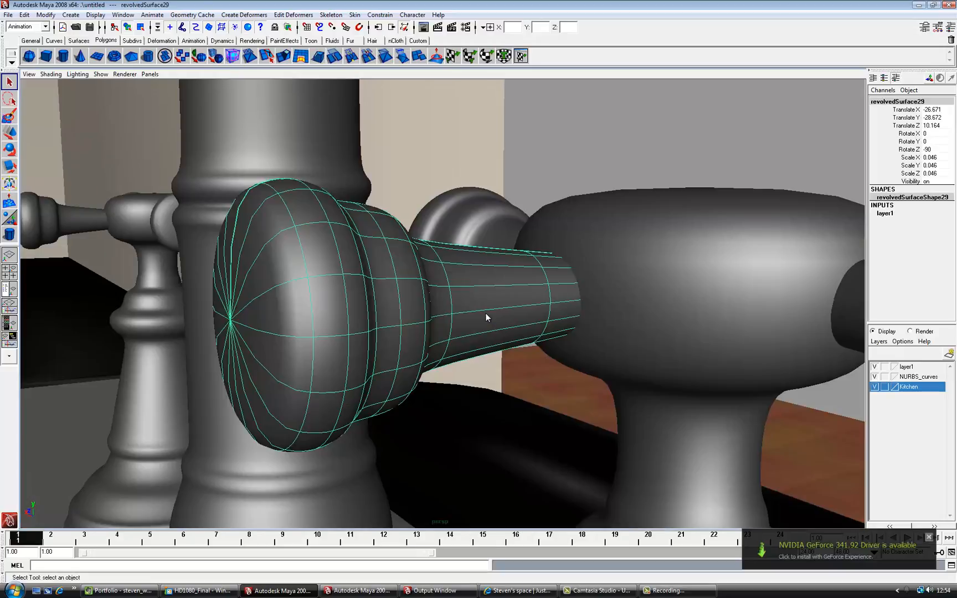
right_click_drag(634, 377, 566, 385, "alt")
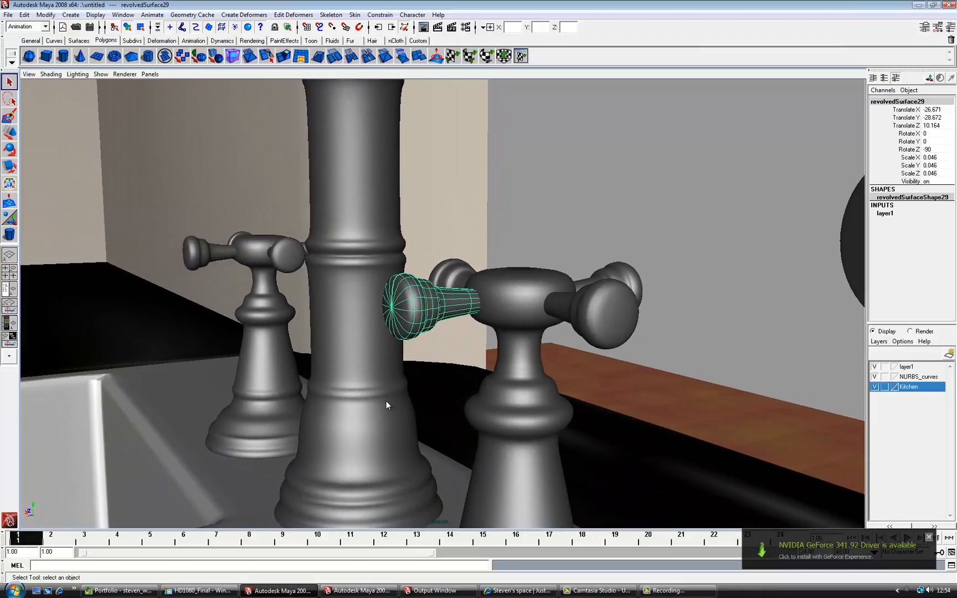
left_click(386, 401)
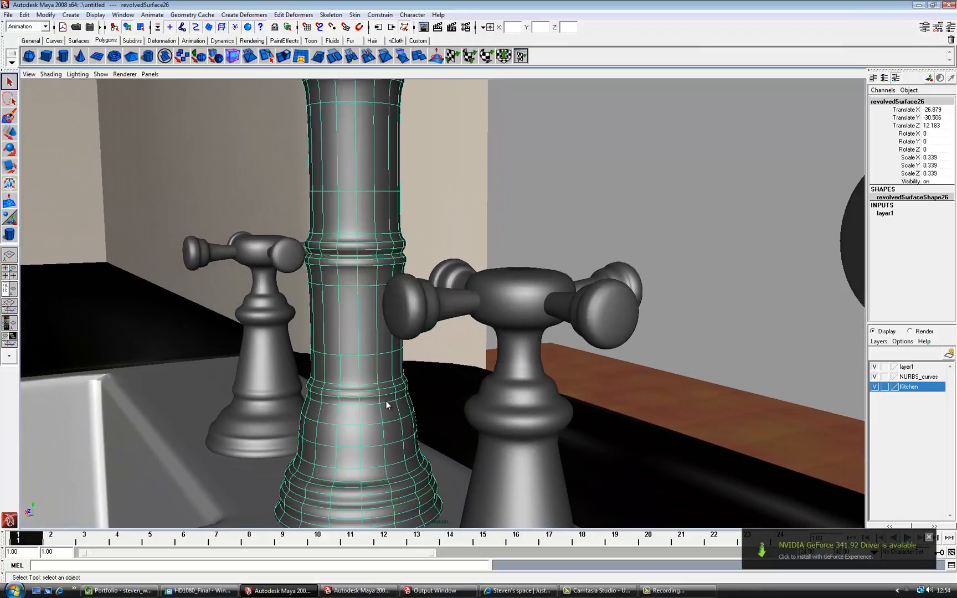
left_click(261, 491)
right_click_drag(261, 491, 264, 495, "alt")
left_click_drag(263, 494, 301, 493, "alt")
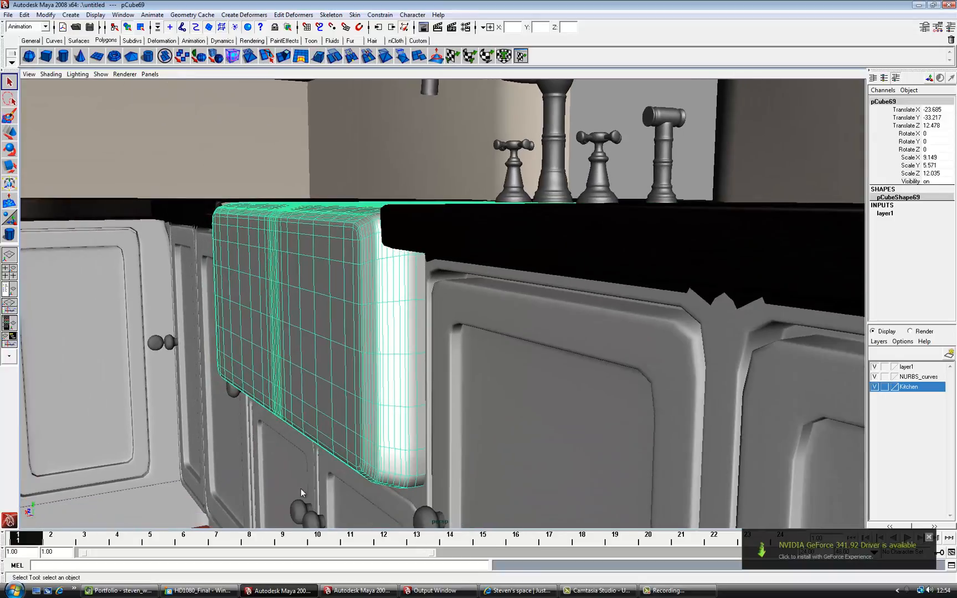
left_click_drag(442, 425, 456, 443, "alt")
right_click_drag(456, 443, 355, 435, "alt")
left_click_drag(354, 435, 489, 389, "alt")
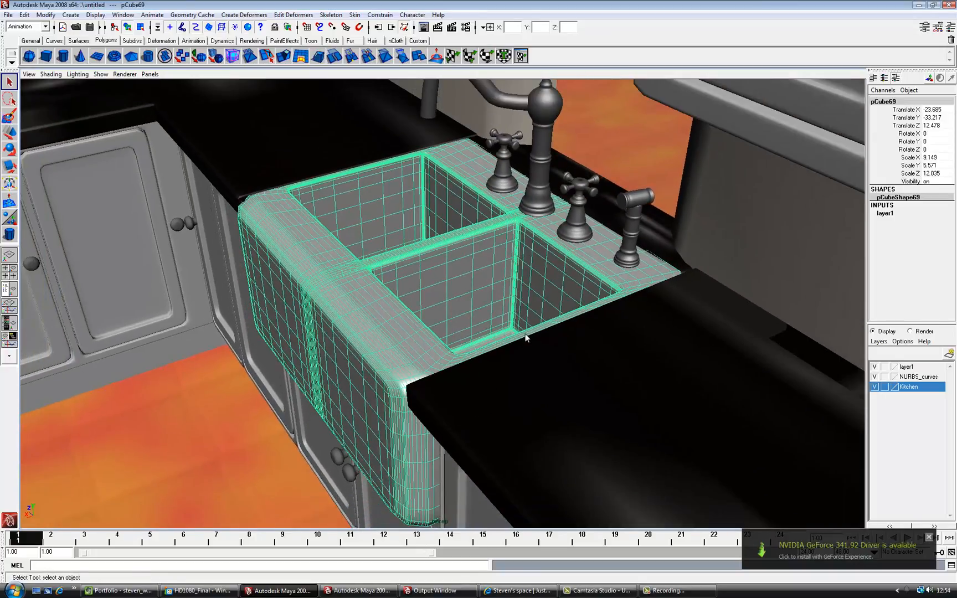
left_click_drag(529, 340, 513, 404, "alt")
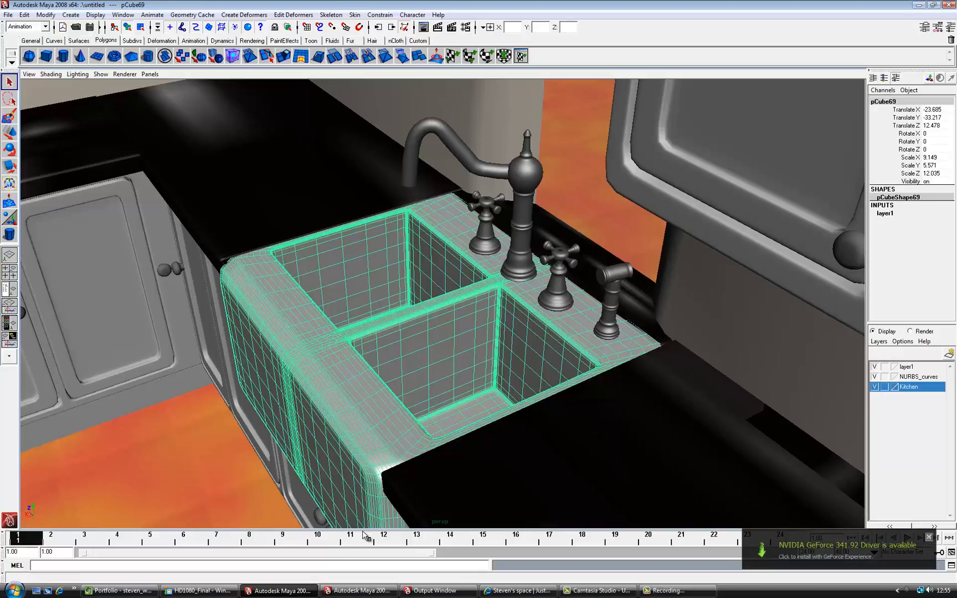
- Switch to the HD1080_Final render in Windows Photo Gallery and compare it with the kitchen photo on the WordPress page
left_click(229, 592)
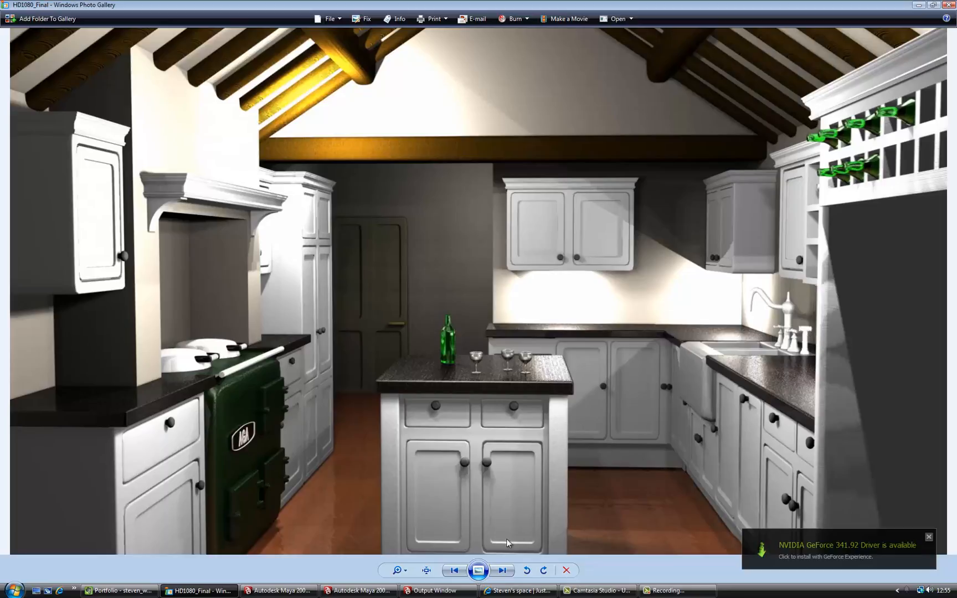
left_click(533, 591)
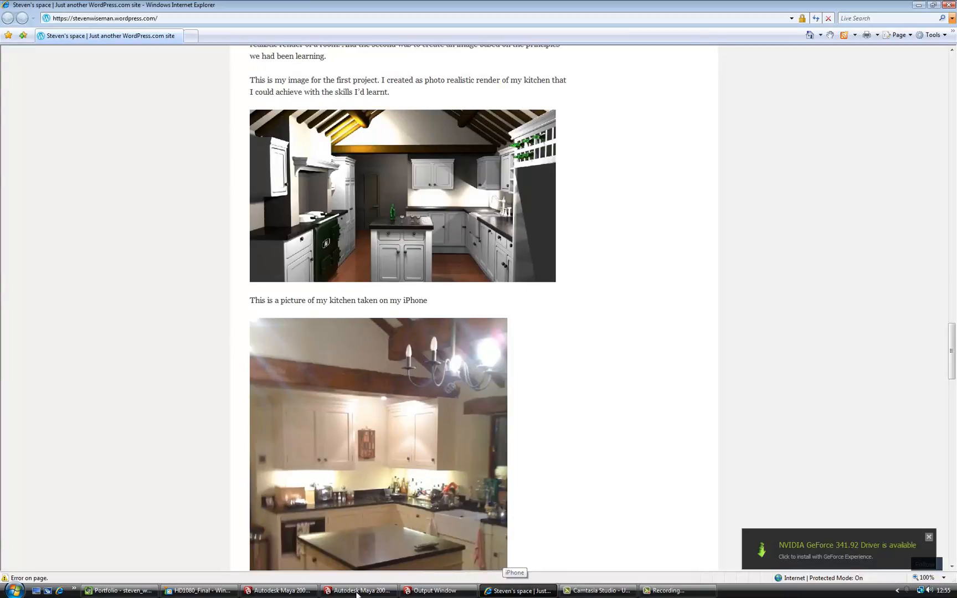
left_click(214, 594)
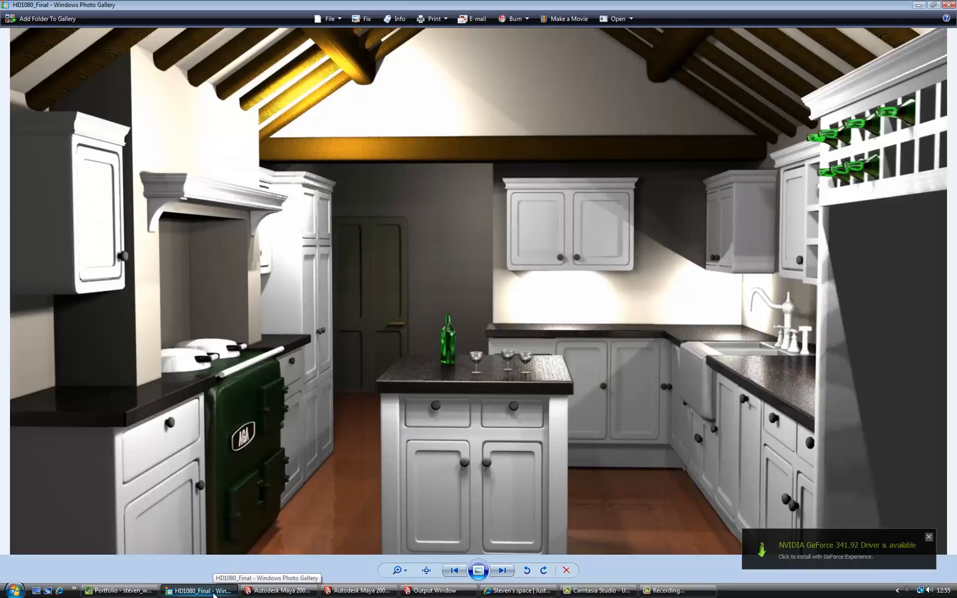
- Switch back to Maya's kitchen scene, show the Hypershade beside the perspective view and open the tap column's blinn7 material attributes
left_click(284, 591)
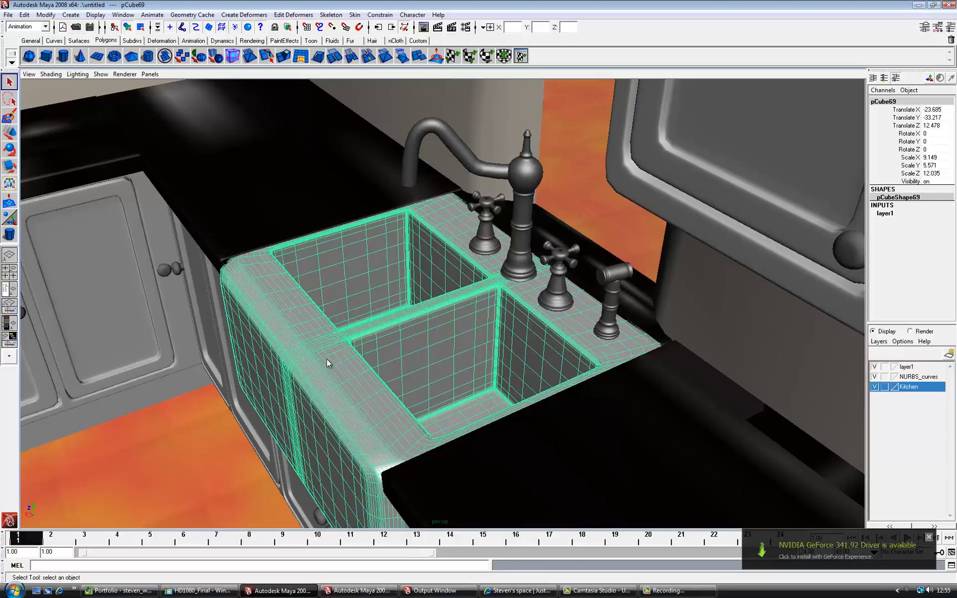
left_click(10, 323)
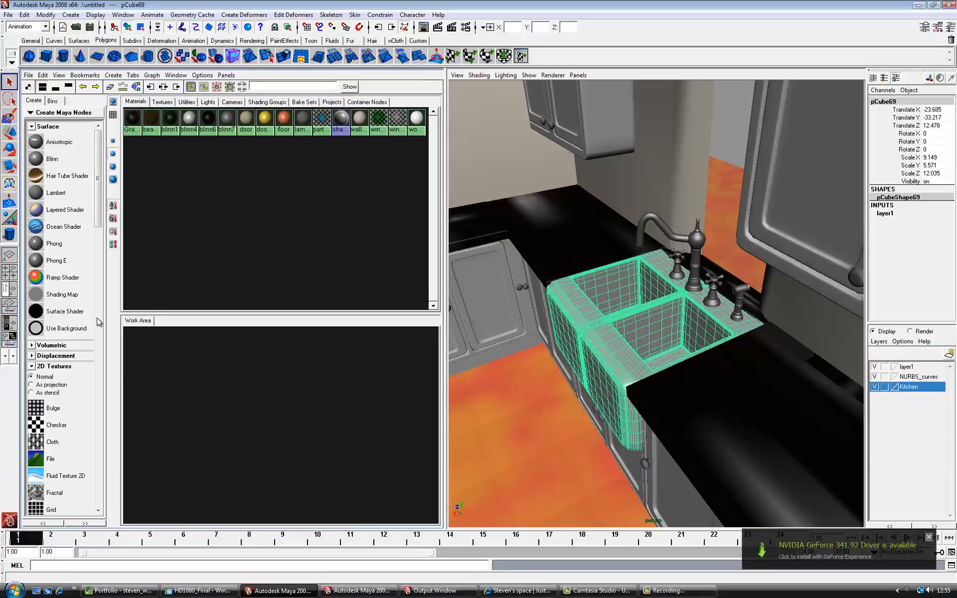
left_click(697, 275)
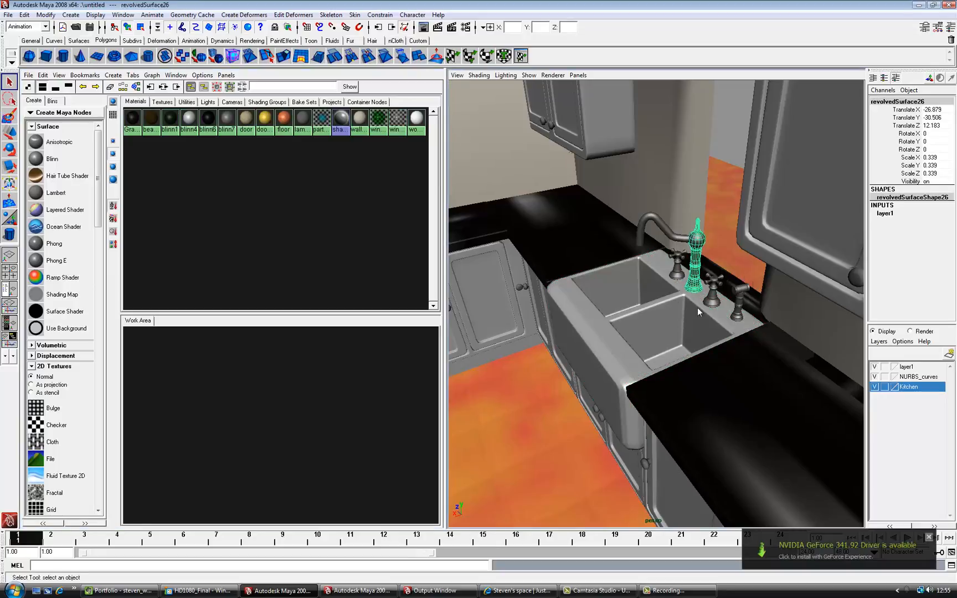
left_click(925, 27)
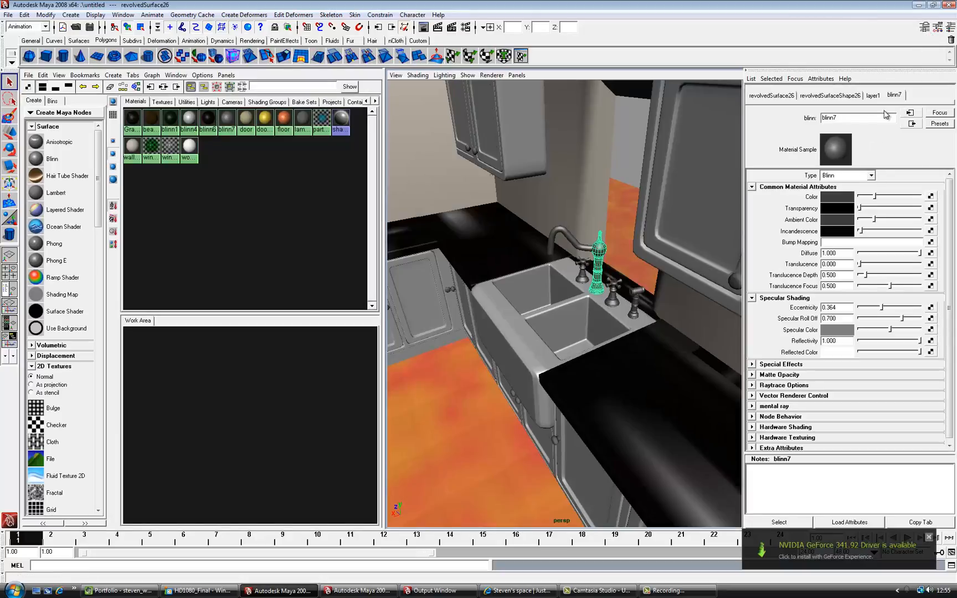
left_click(847, 97)
left_click(776, 95)
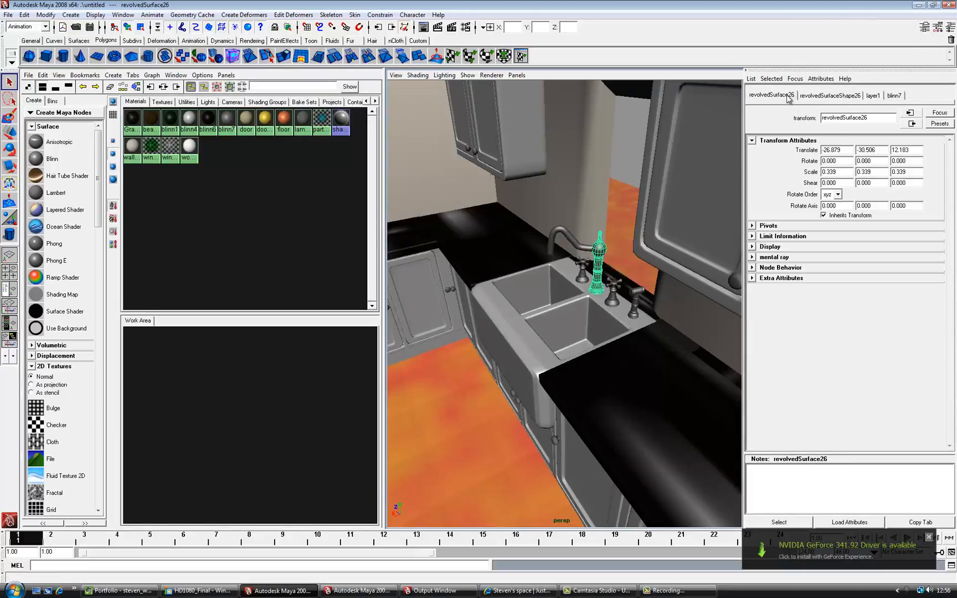
left_click(897, 97)
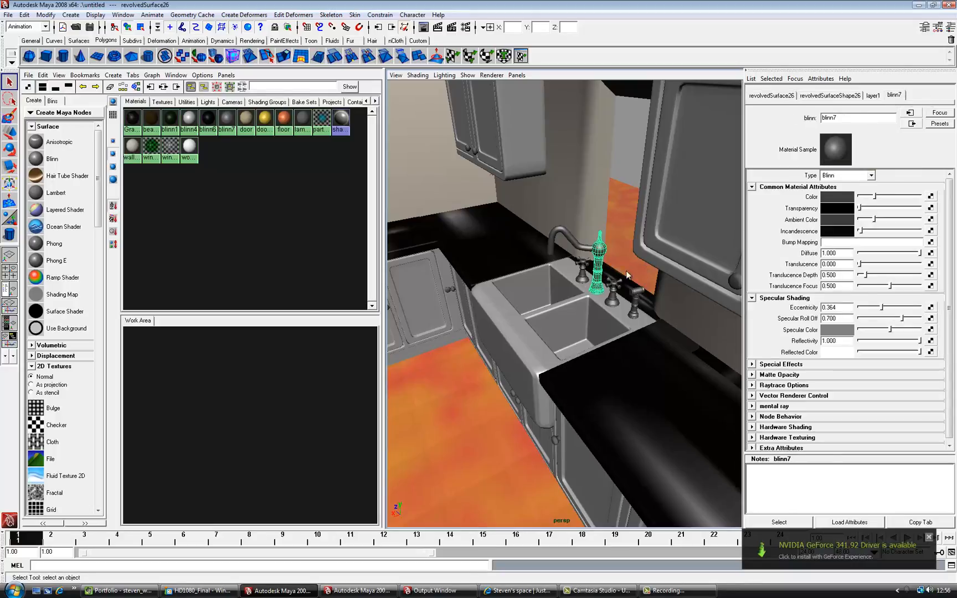
- Check the materials on the tap's spout and column, and graph blinn7's input and output connections in the Hypershade work area
left_click(588, 249)
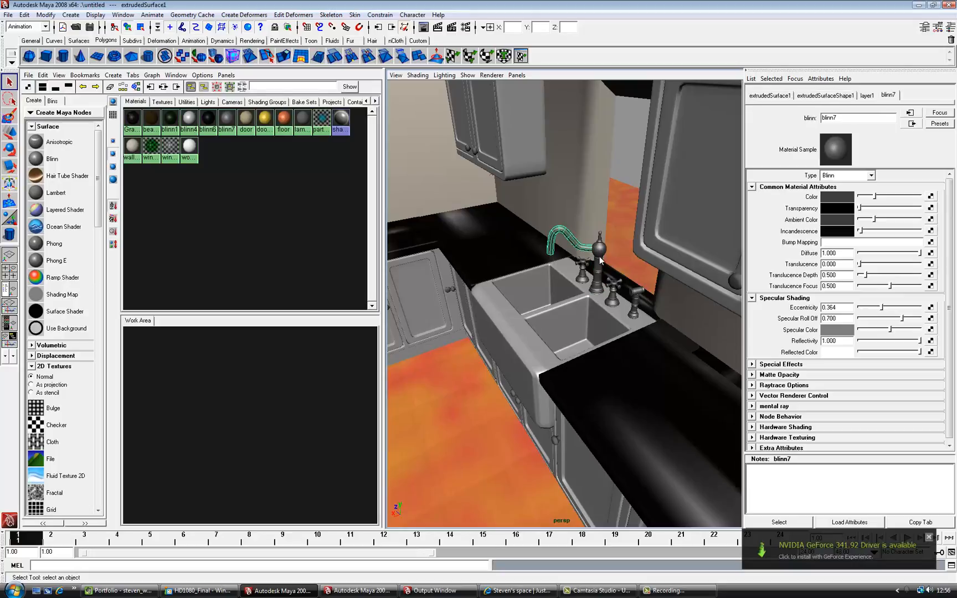
left_click(601, 260)
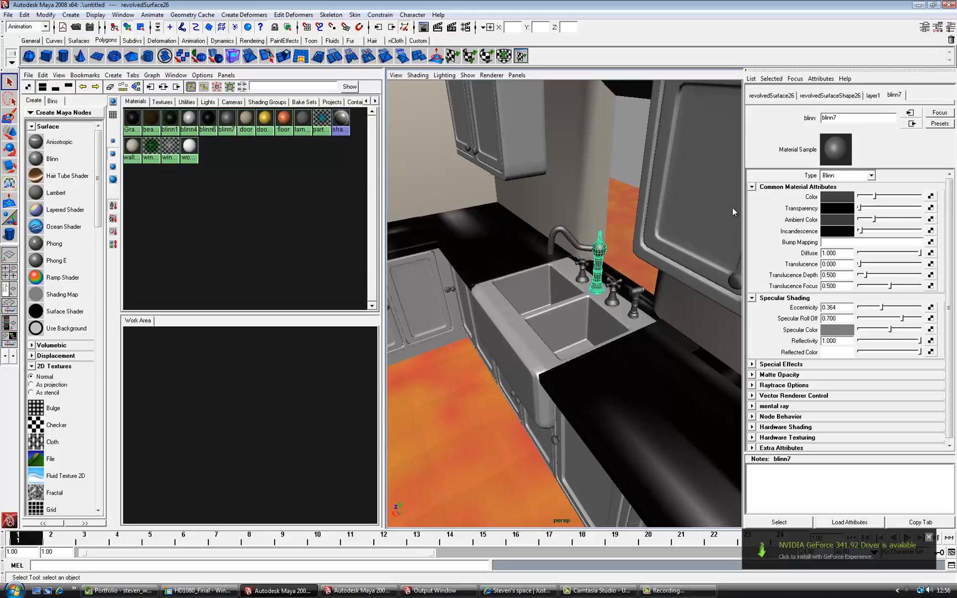
left_click(228, 126)
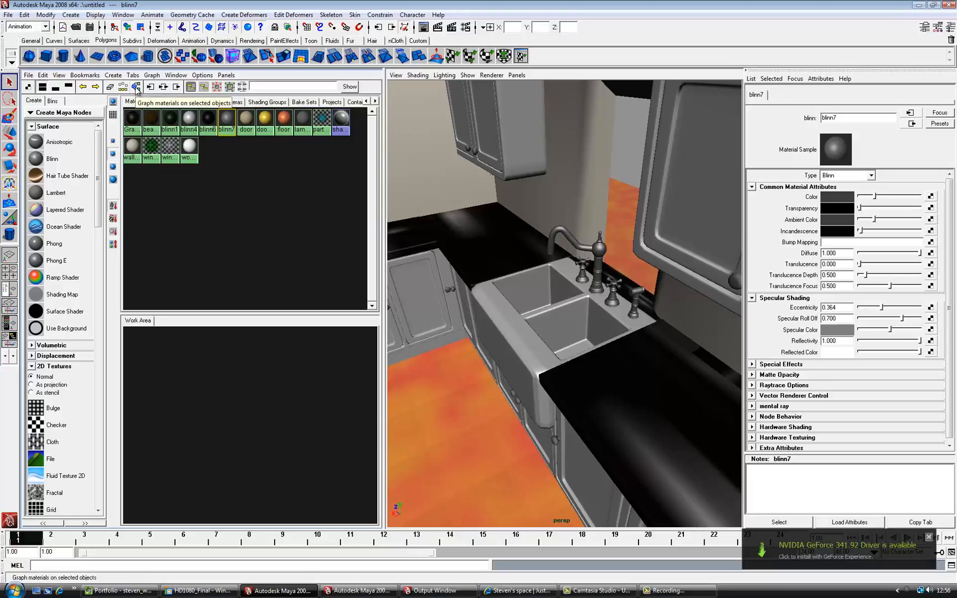
left_click(137, 90)
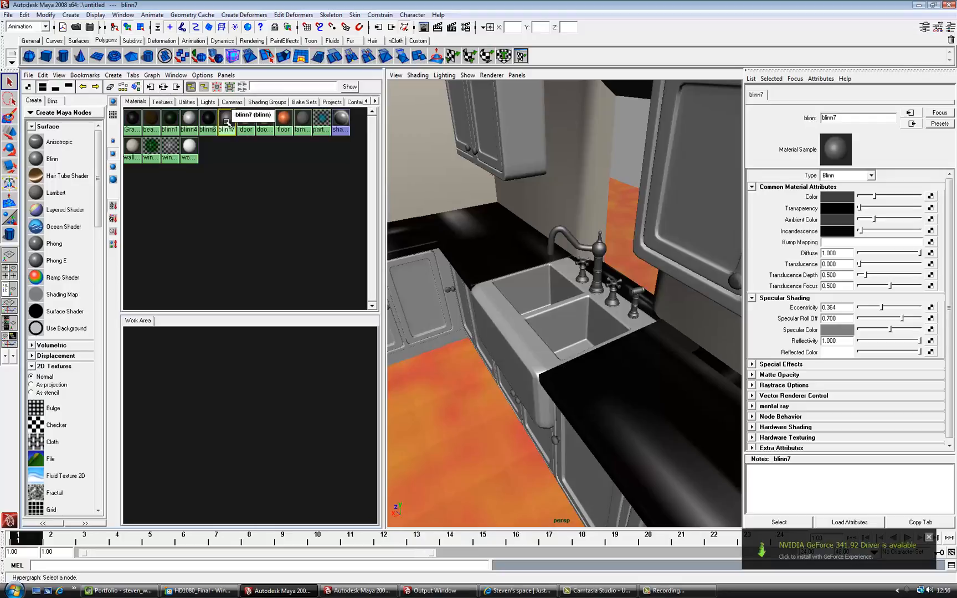
left_click(164, 88)
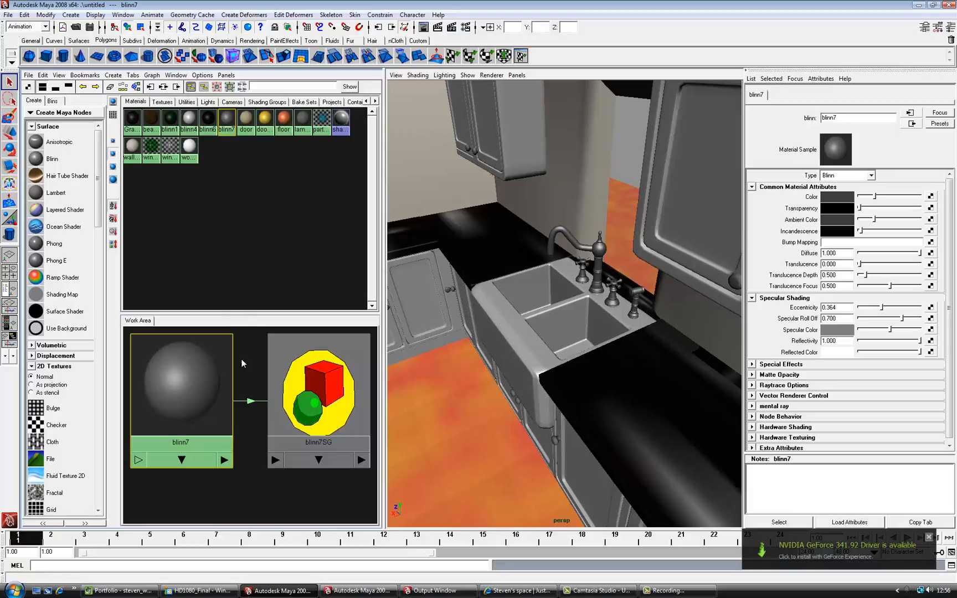
right_click_drag(248, 385, 164, 350, "alt")
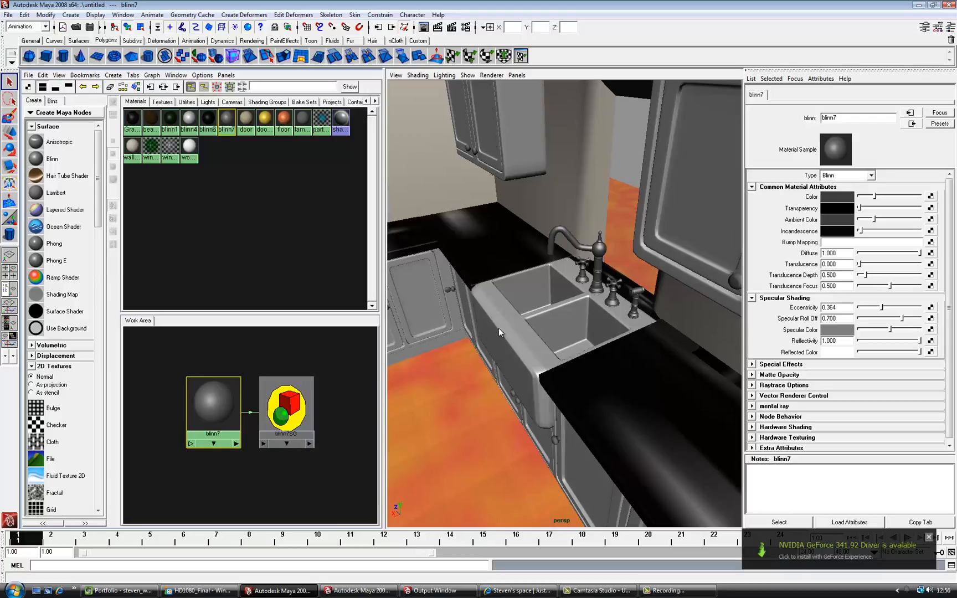
- Inspect the tap column's shape attributes, blinn7's channel values and the Granite material's attributes
left_click(600, 262)
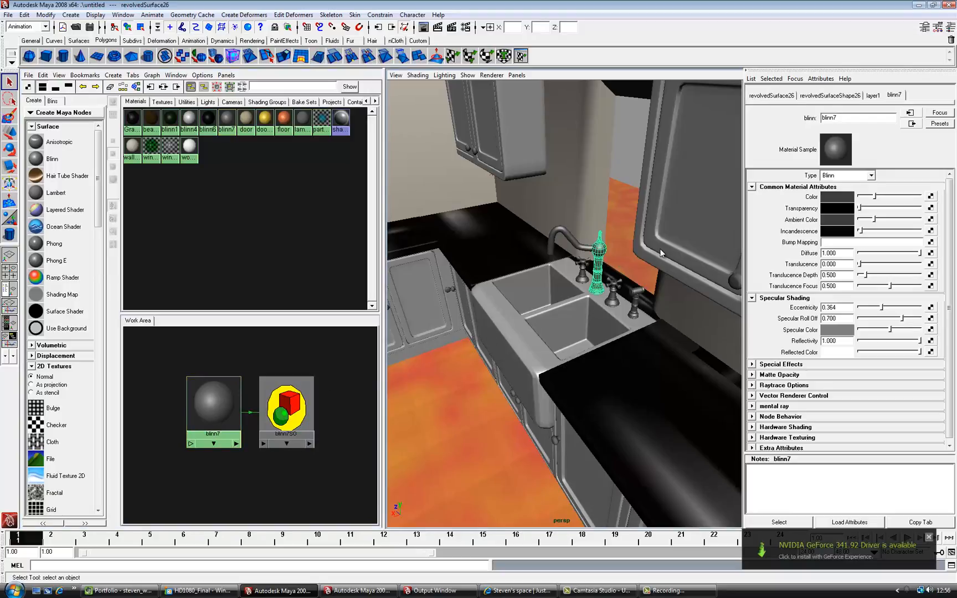
left_click(834, 96)
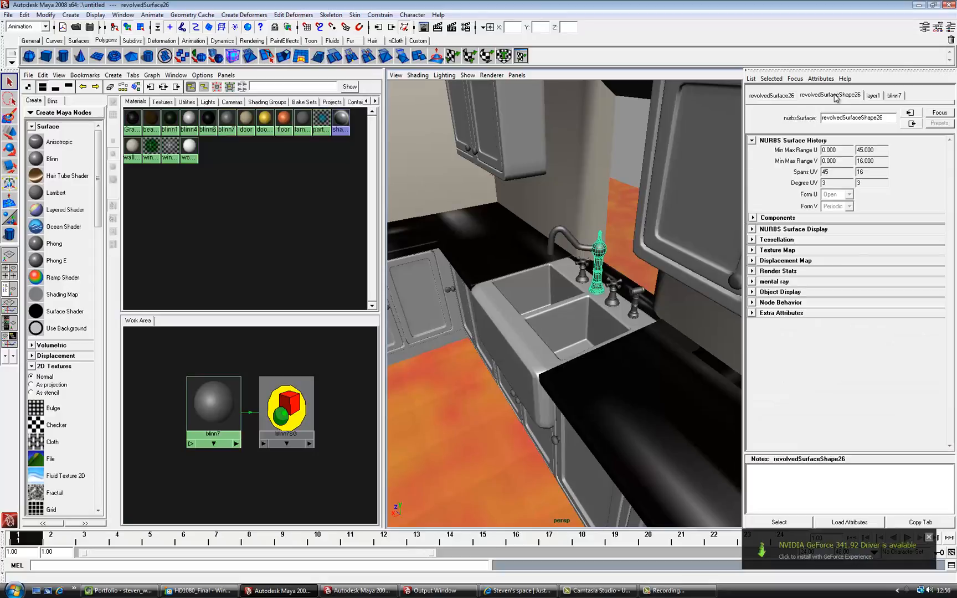
left_click(950, 26)
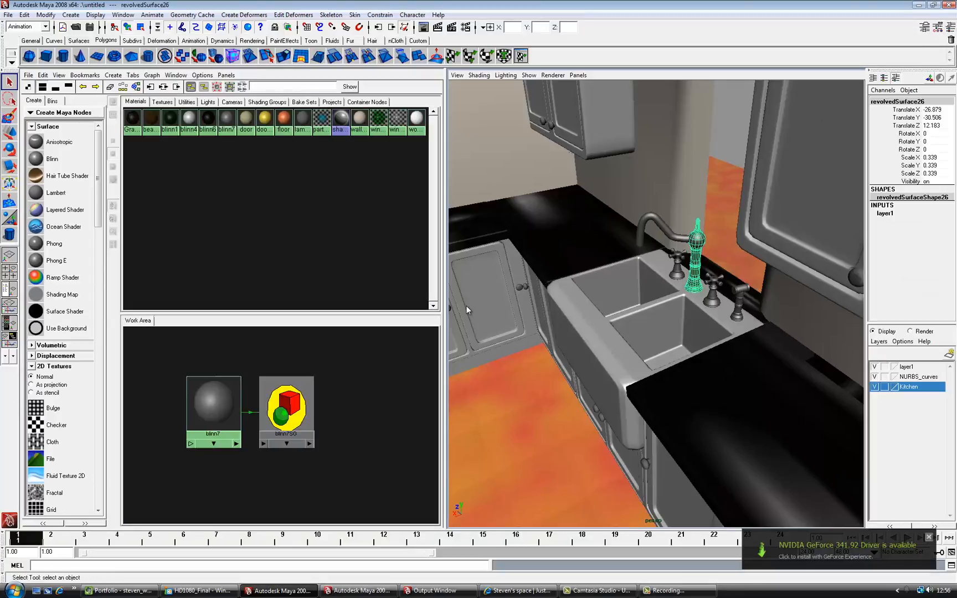
left_click(227, 401)
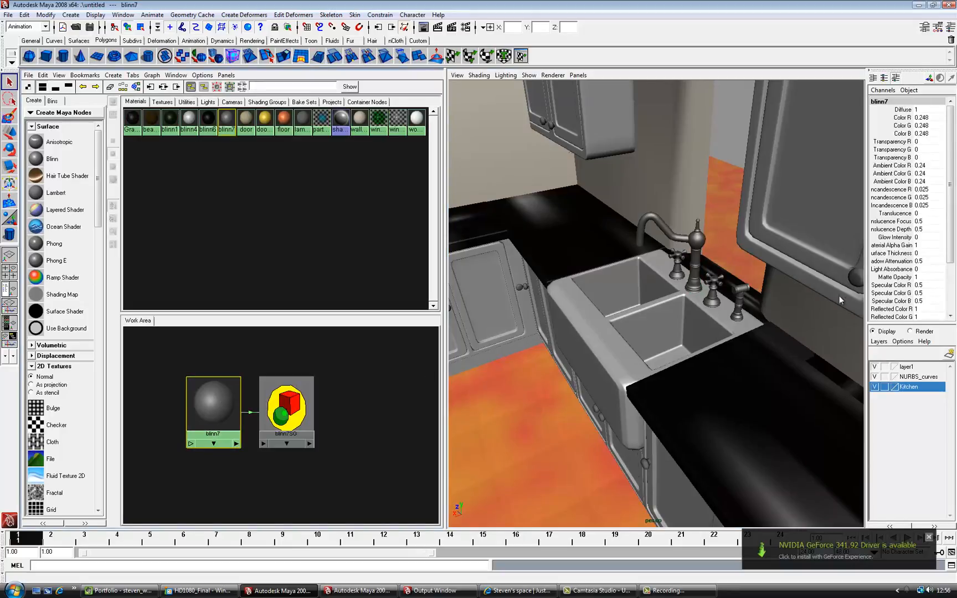
left_click(926, 29)
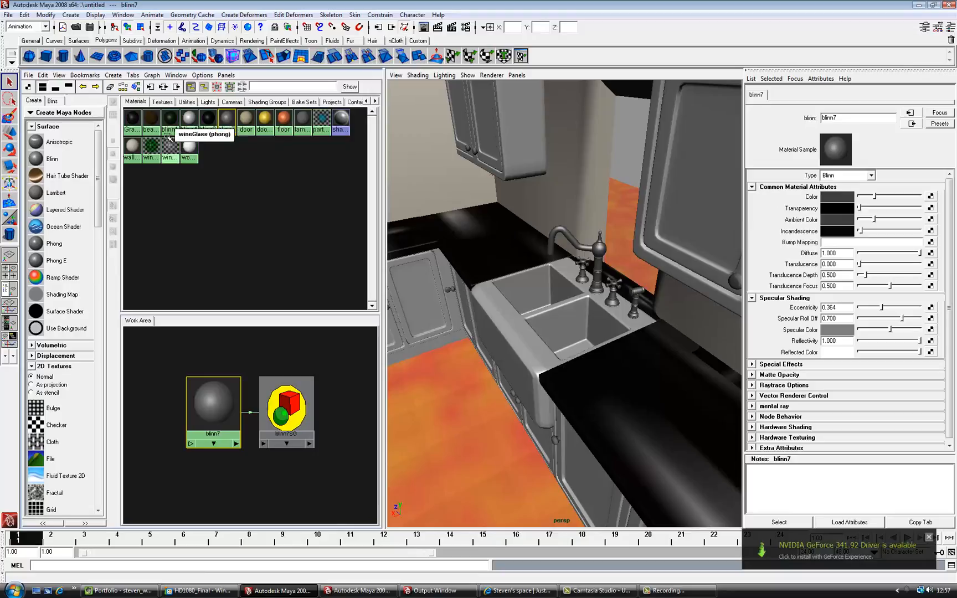
left_click(130, 121)
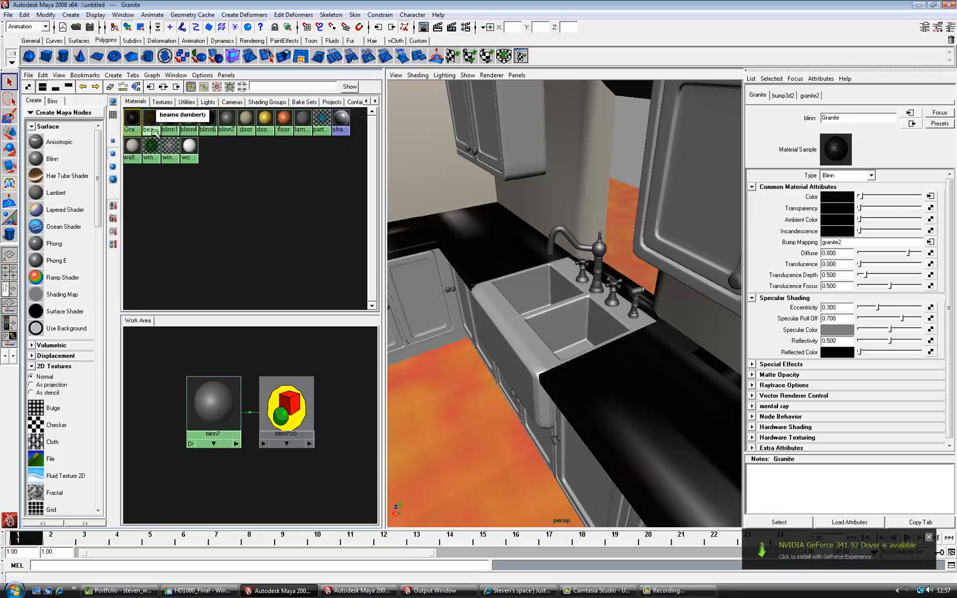
left_click(841, 151)
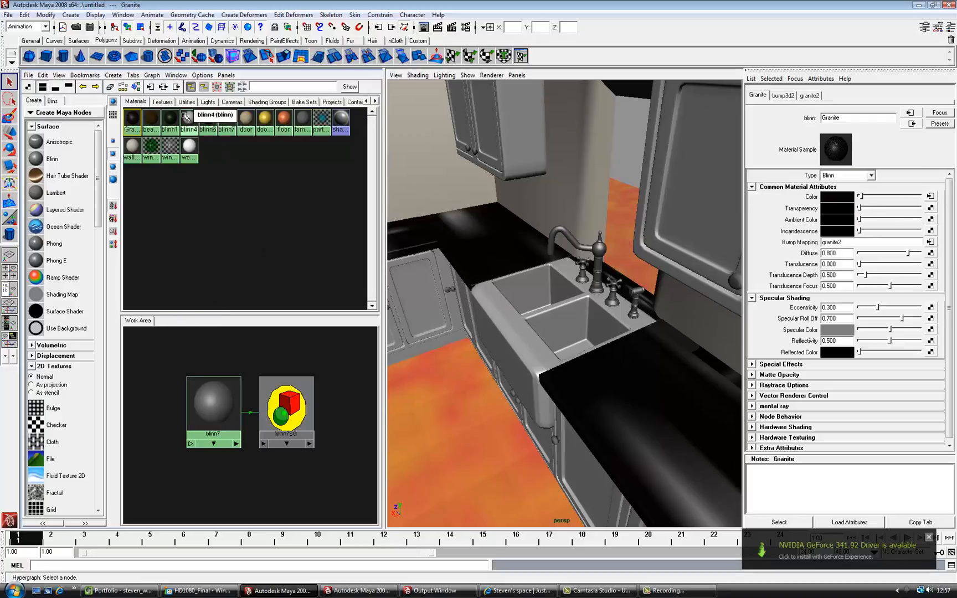
- Replace the Hypershade with the Render View and frame the tap and sink closely in the perspective view
left_click(235, 75)
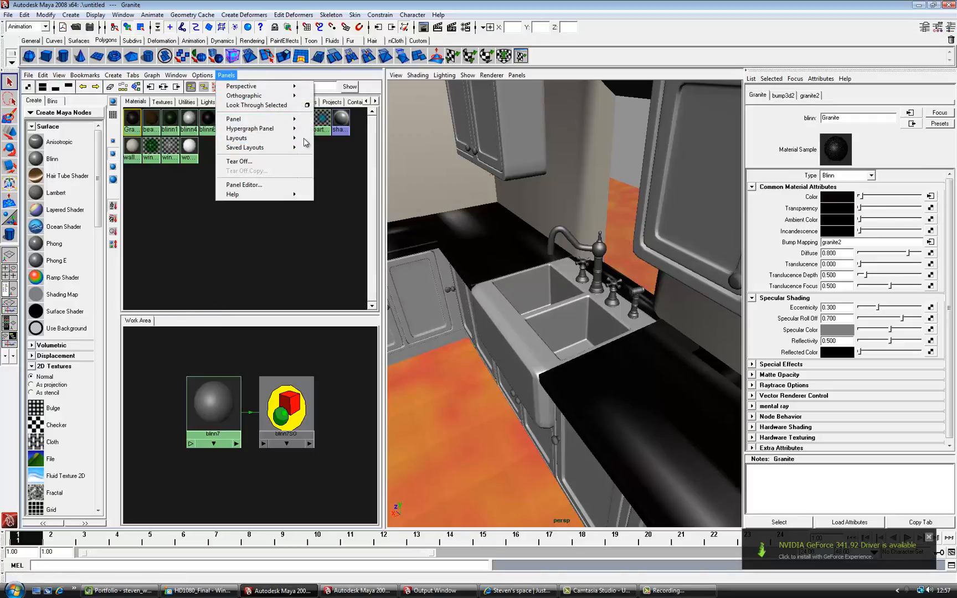
mouse_move(295, 121)
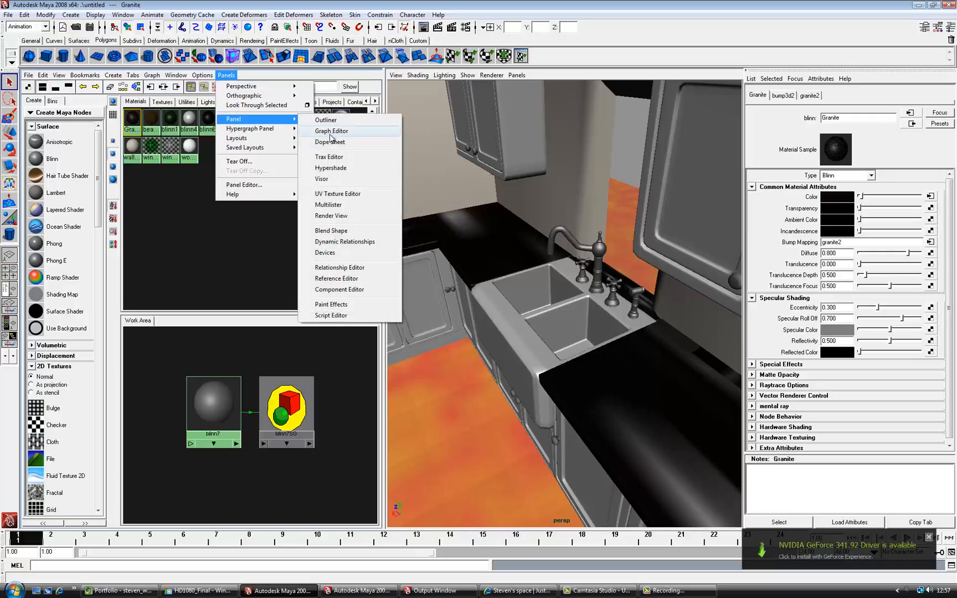
left_click(344, 216)
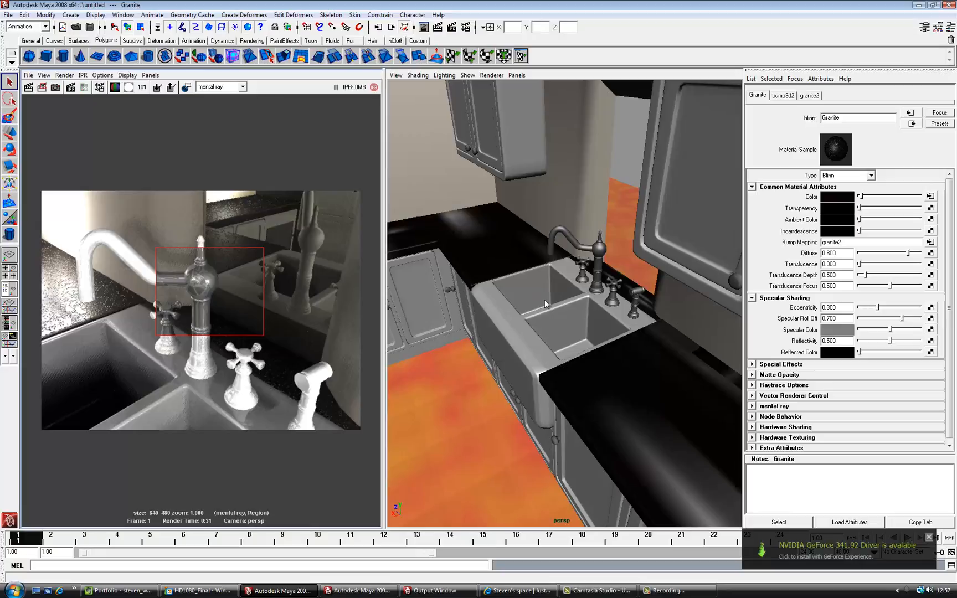
right_click_drag(540, 304, 673, 296, "alt")
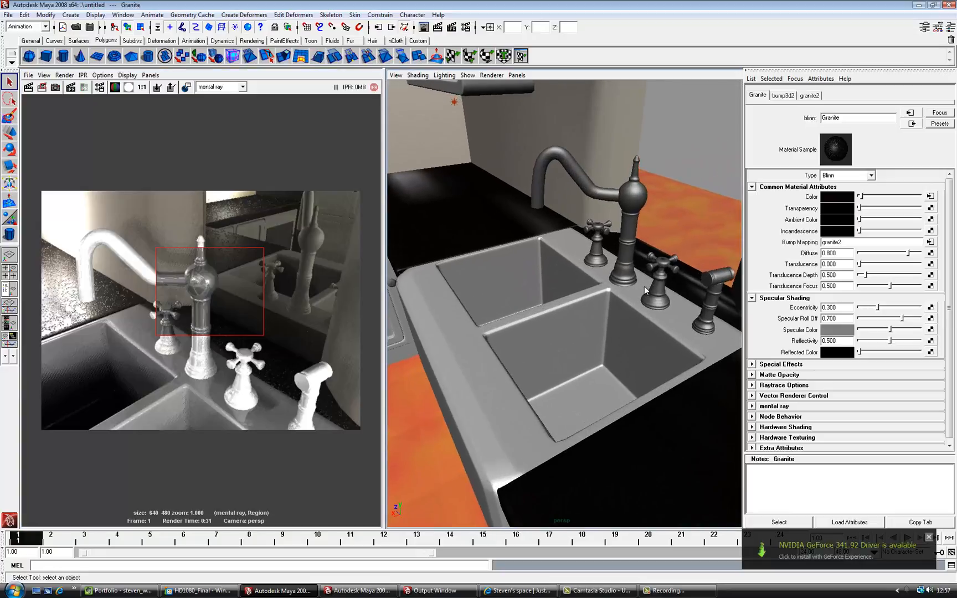
middle_click_drag(634, 291, 598, 321, "alt")
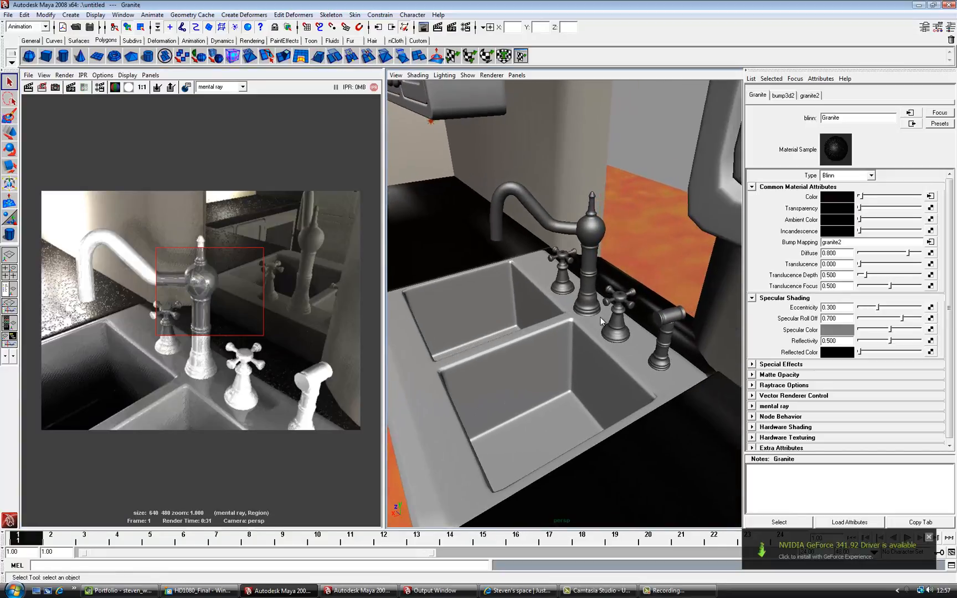
left_click_drag(617, 311, 627, 301, "alt")
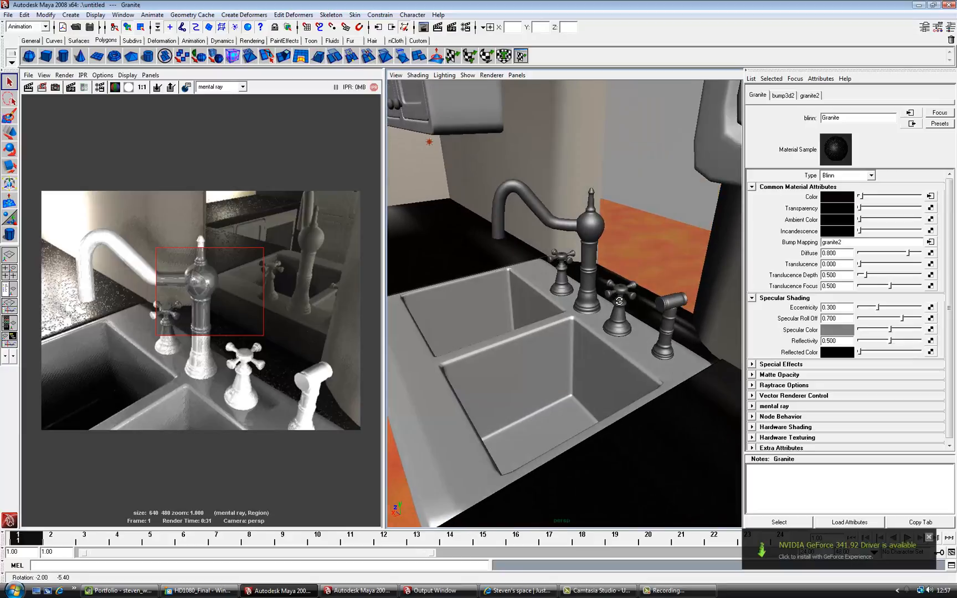
right_click_drag(611, 304, 637, 302, "alt")
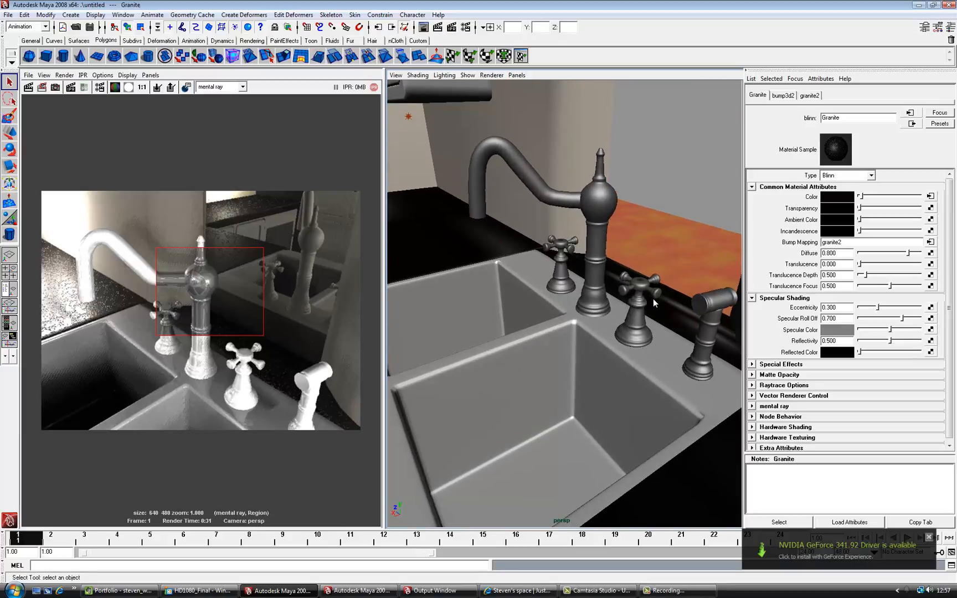
middle_click_drag(623, 302, 635, 313, "alt")
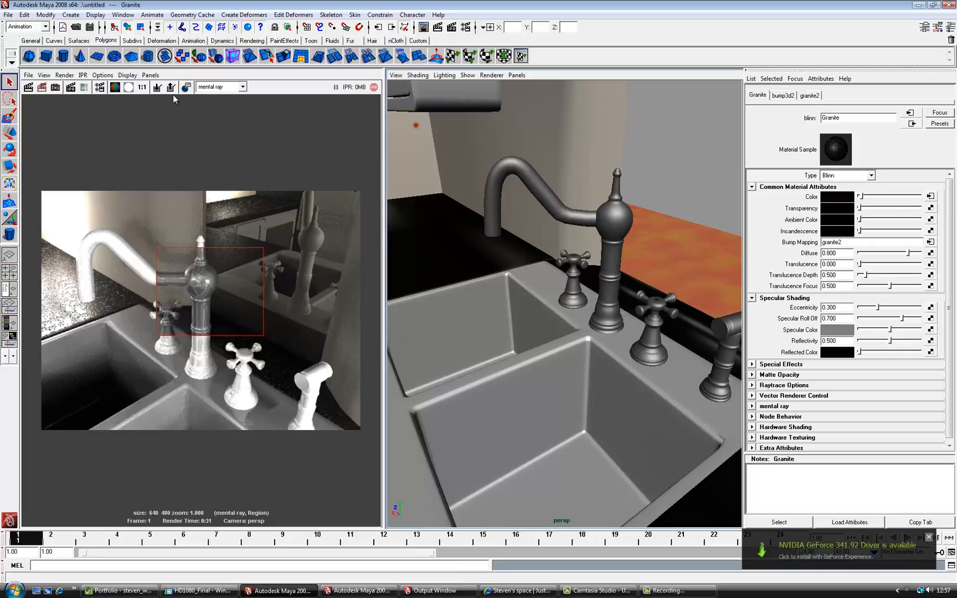
- Review the renderable cameras camera1 and persp in the Render Settings, leaving both choices as they are
left_click(100, 87)
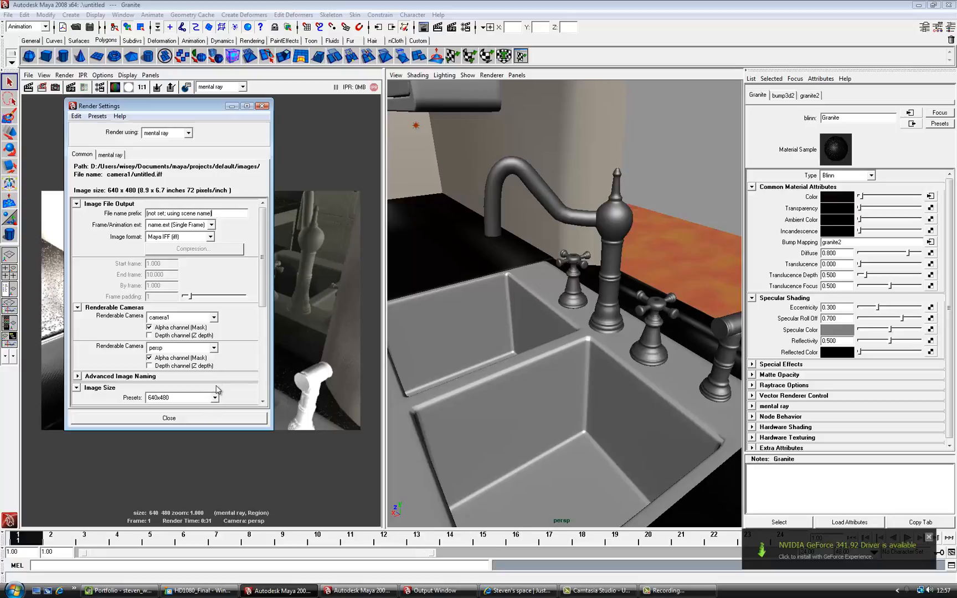
left_click(213, 318)
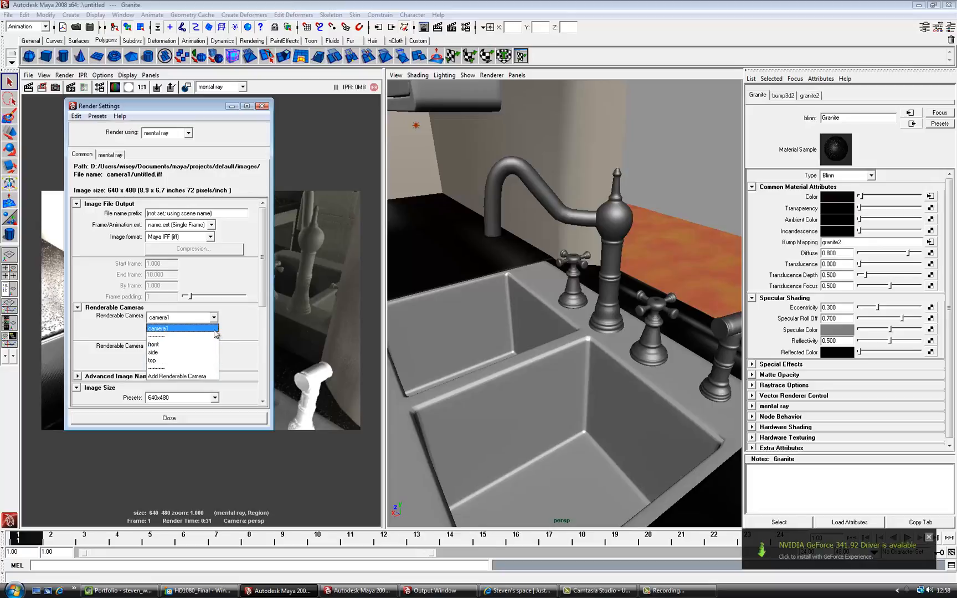
left_click(236, 329)
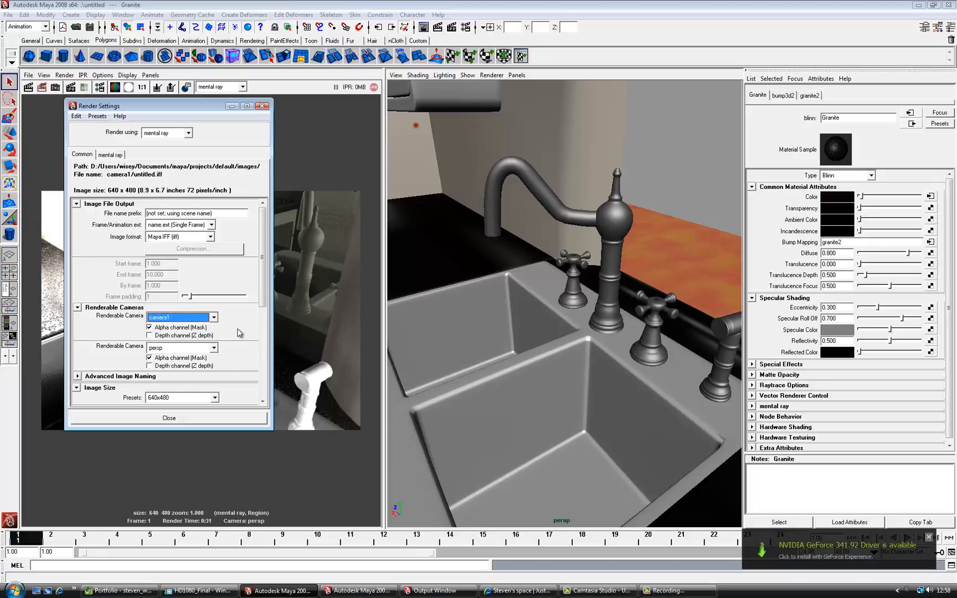
left_click(213, 349)
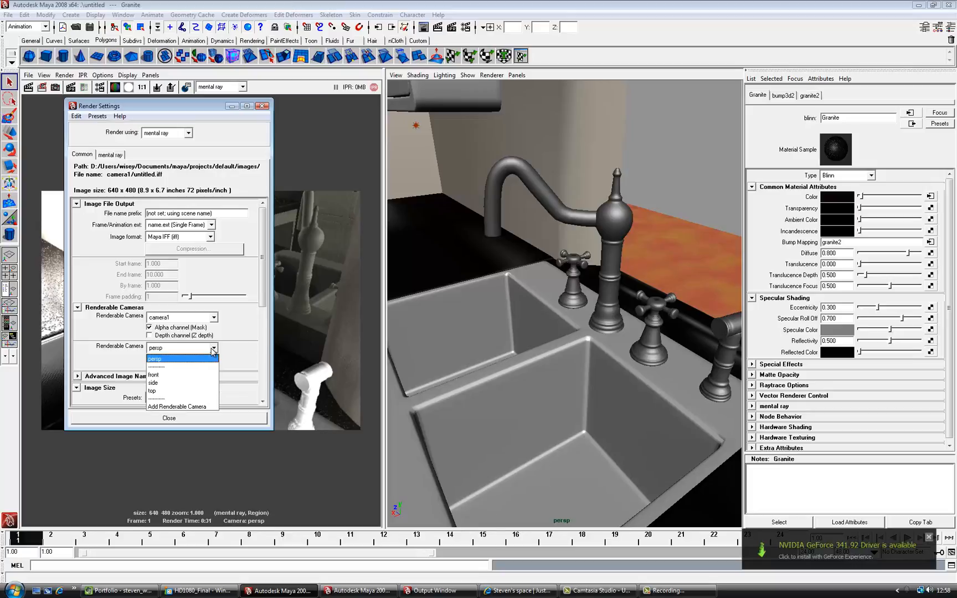
left_click(214, 351)
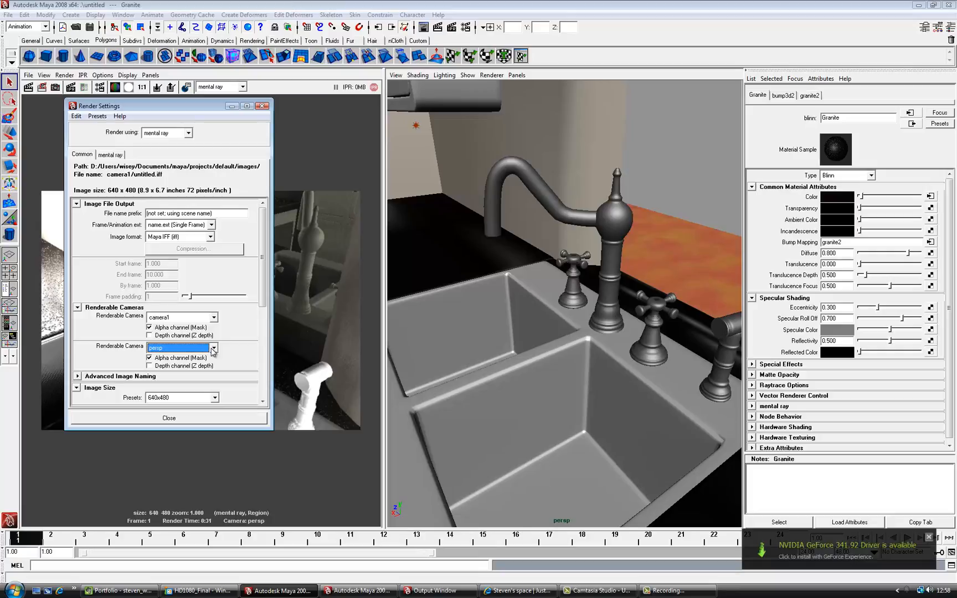
left_click(218, 418)
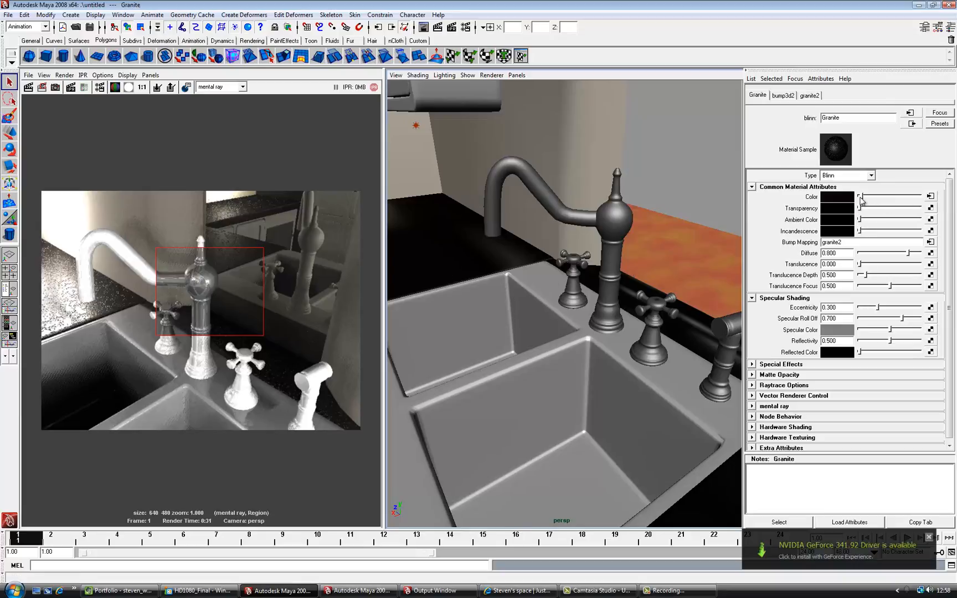
- Select the tap column and lighten its blinn7 material colour to a light grey
left_click(617, 264)
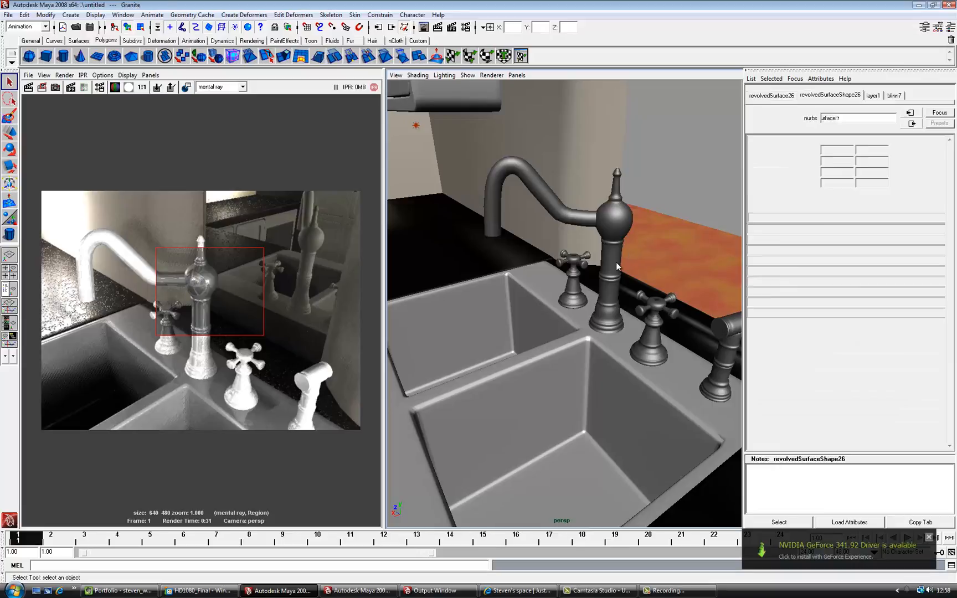
left_click(894, 97)
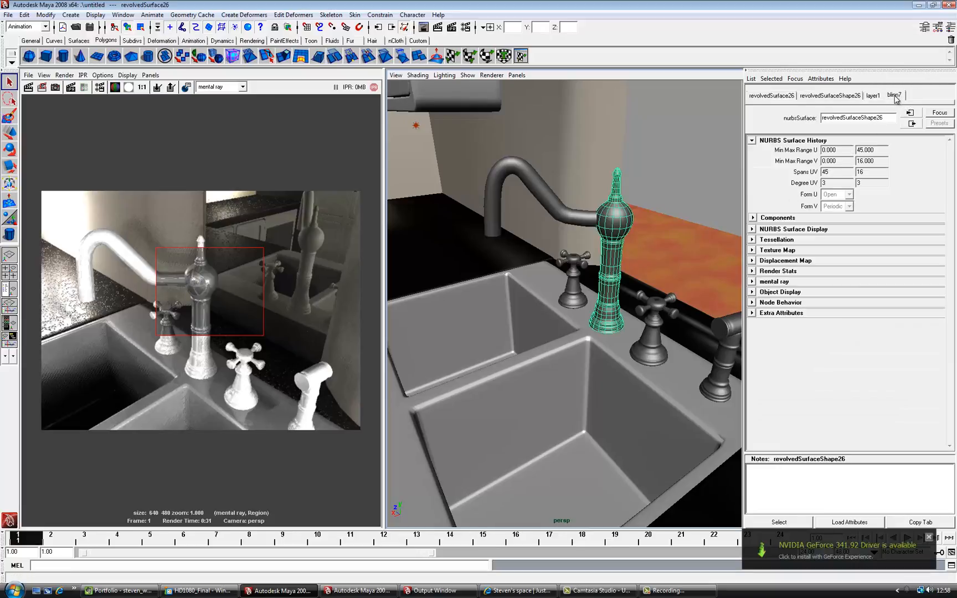
left_click_drag(876, 197, 901, 196)
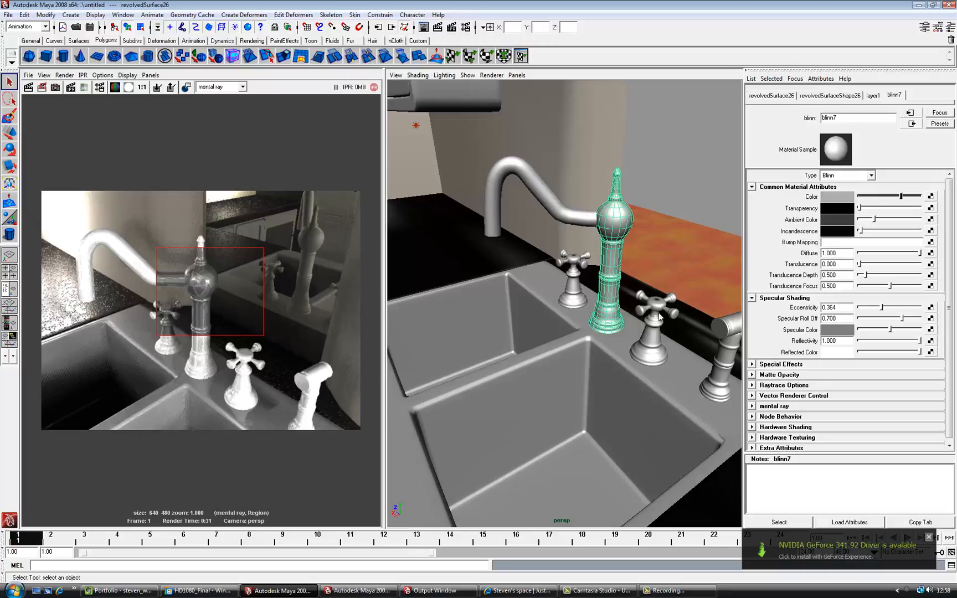
- Select the sink to show its blinn4 material and render the perspective view with mental ray
left_click(590, 385)
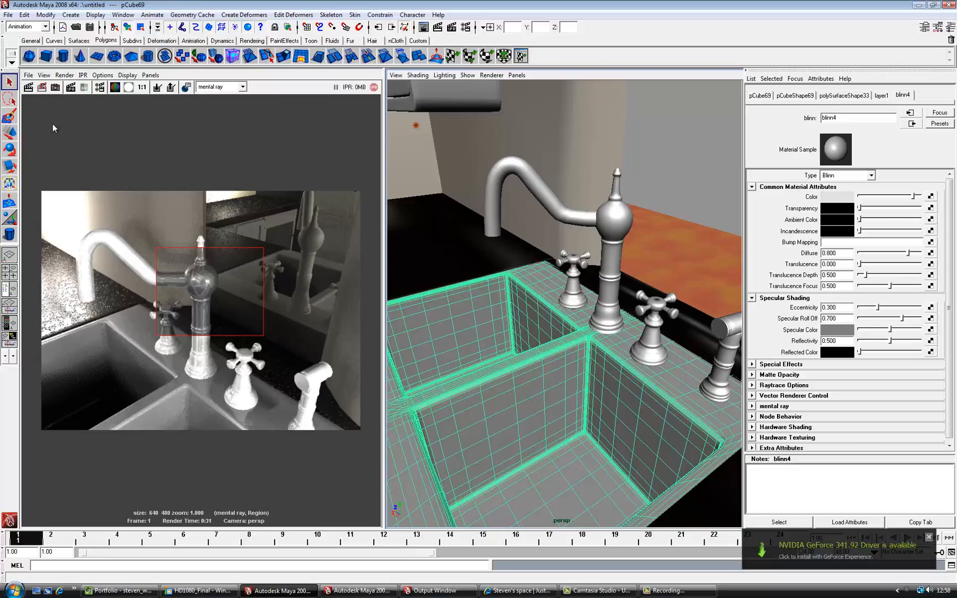
left_click(29, 88)
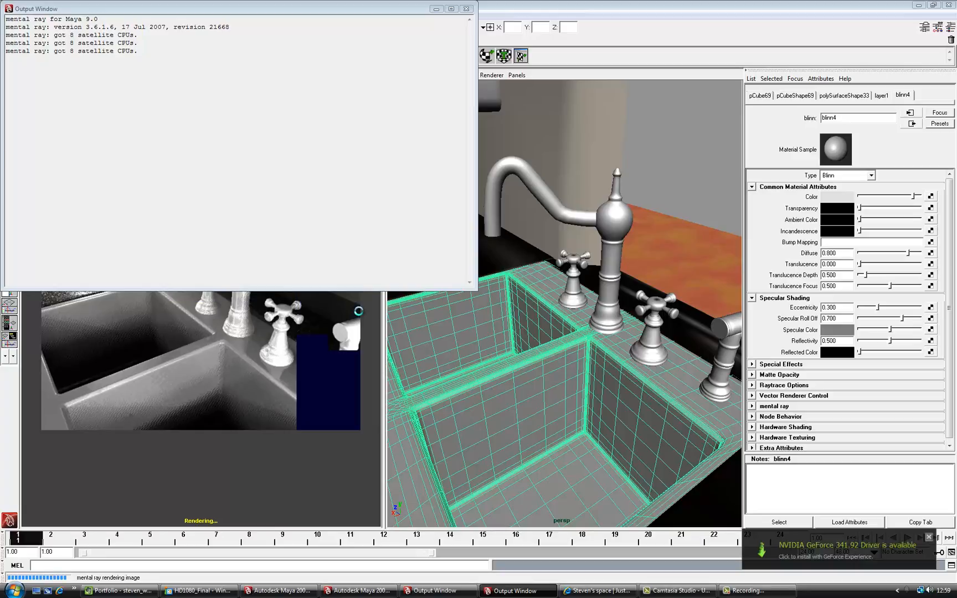
left_click(358, 311)
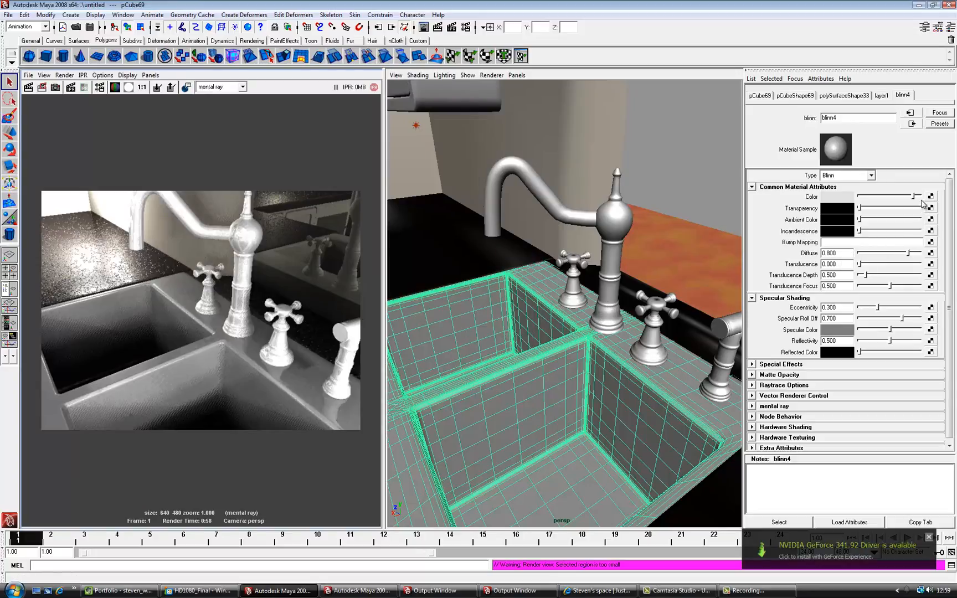
- Set the sink's blinn4 colour to a muted blue (H 224.04, S 0.367, V 0.421) and render the region around the tap column
left_click_drag(916, 200, 888, 200)
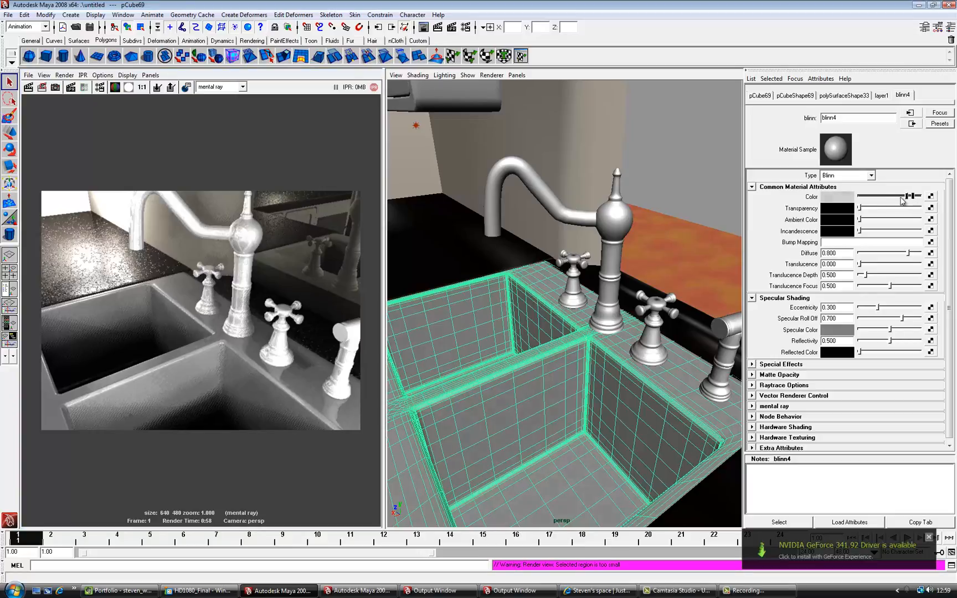
left_click(931, 196)
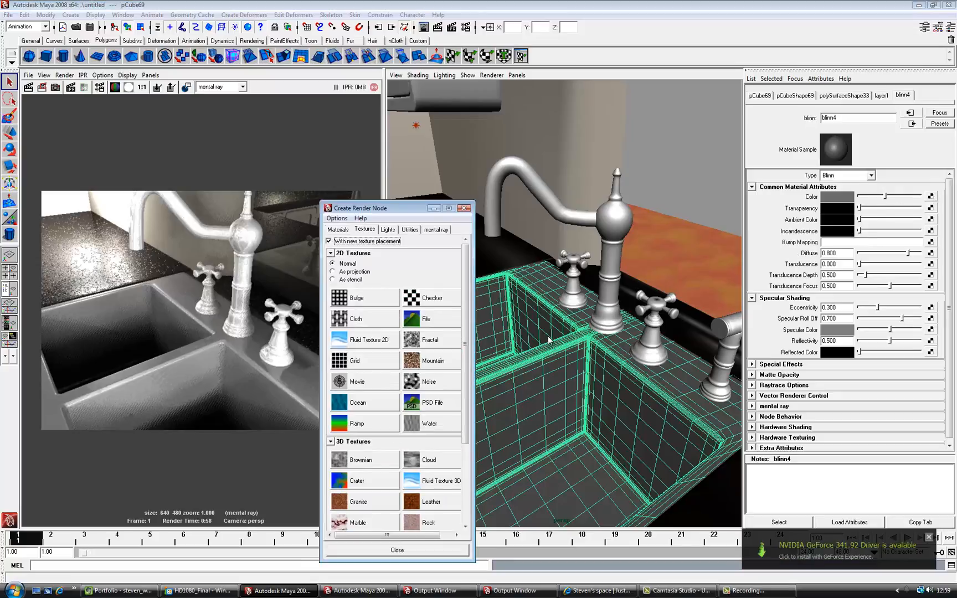
left_click(465, 208)
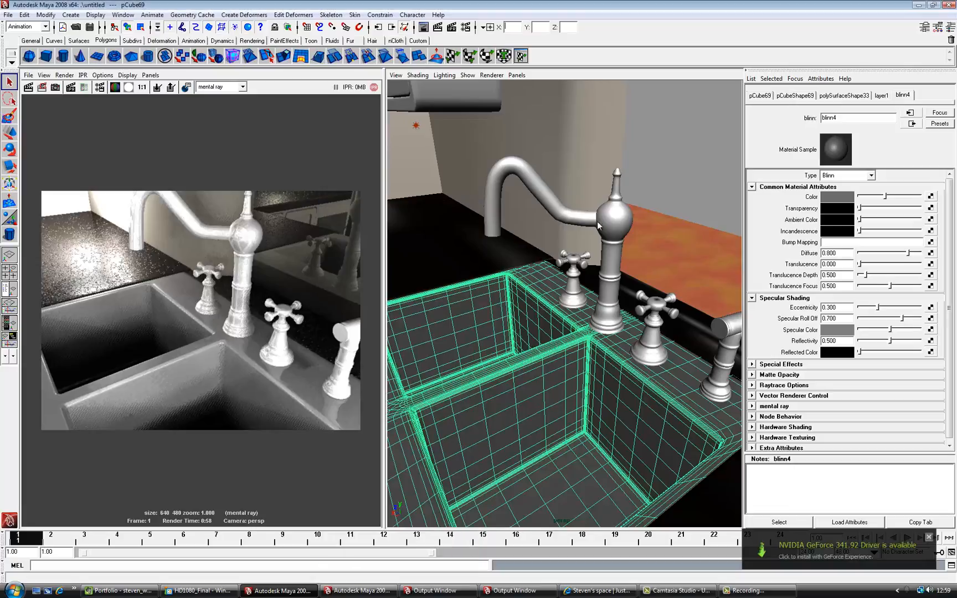
left_click(825, 198)
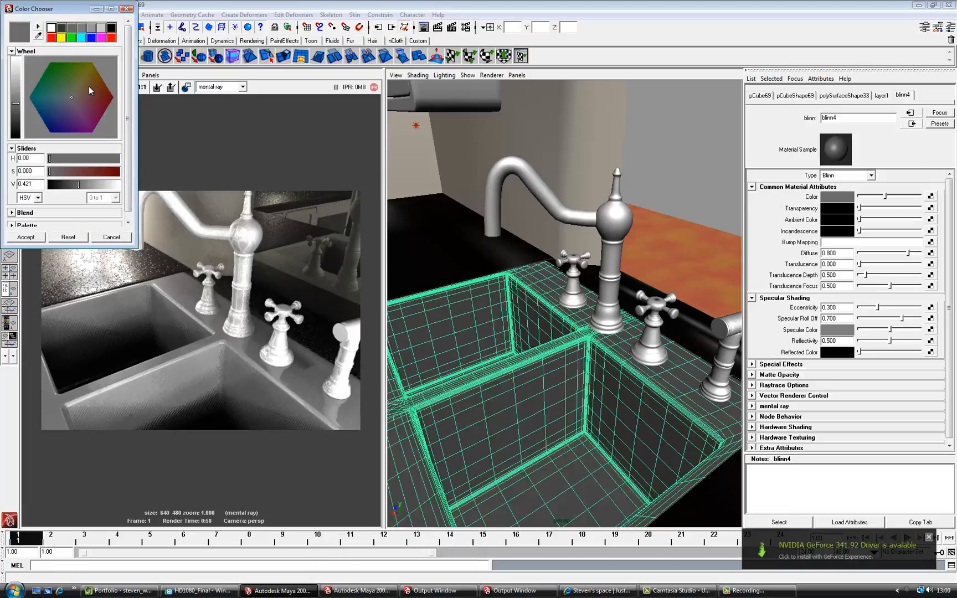
left_click(61, 106)
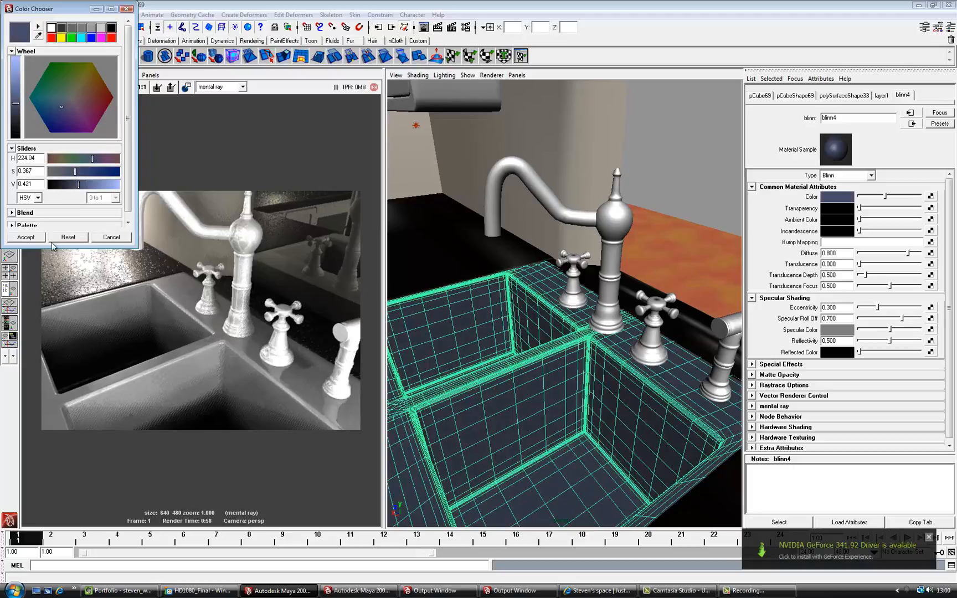
left_click(25, 237)
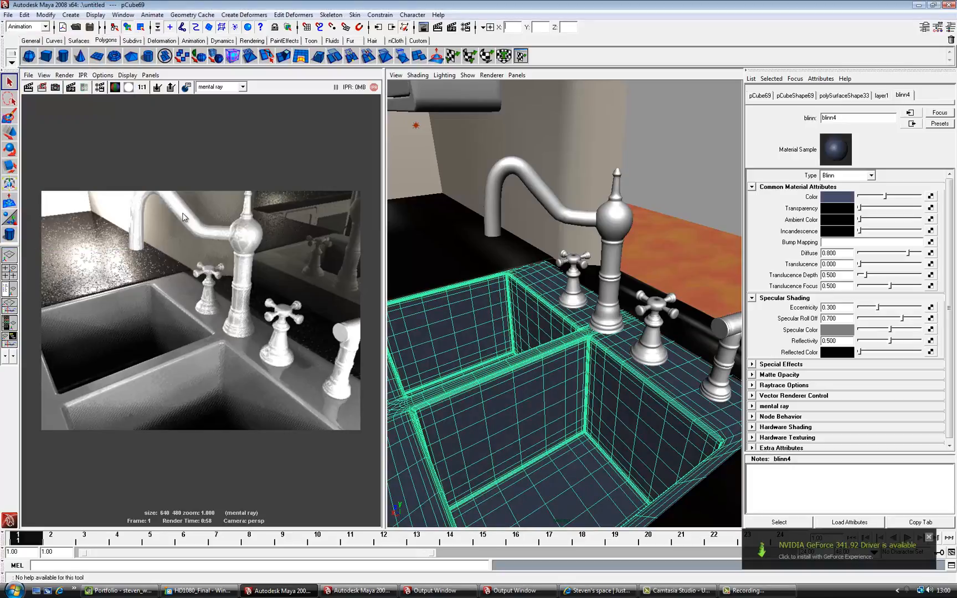
left_click_drag(160, 200, 289, 293)
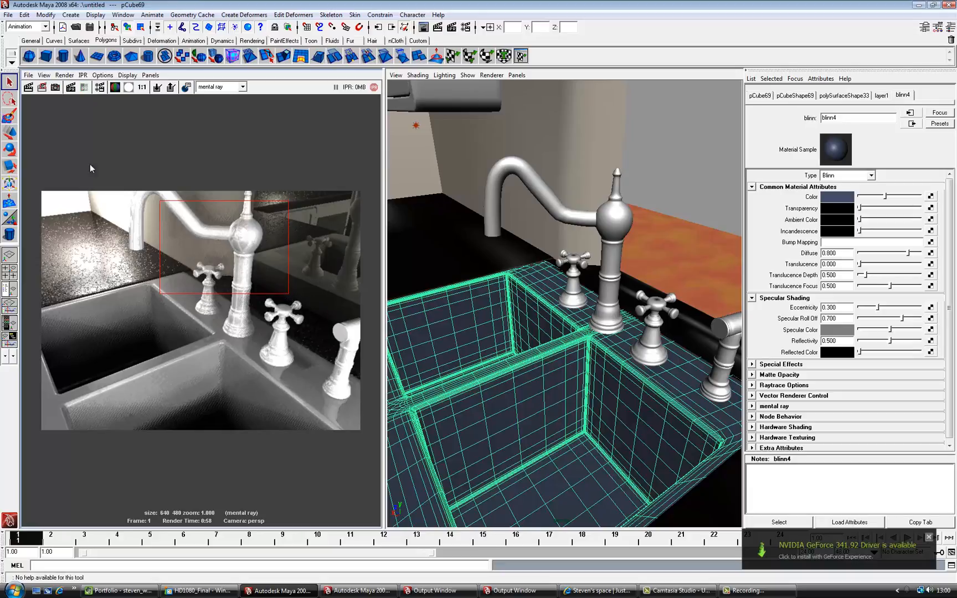
left_click(42, 87)
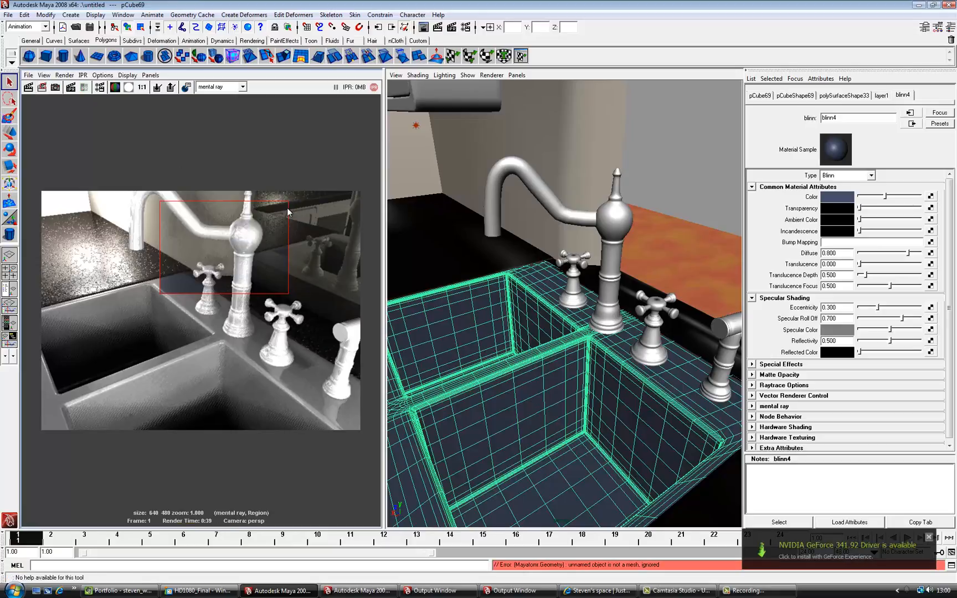
- Tint the tap column's blinn7 colour light blue-grey (H 222.45, S 0.216, V 0.686) and re-render the same region
left_click(620, 241)
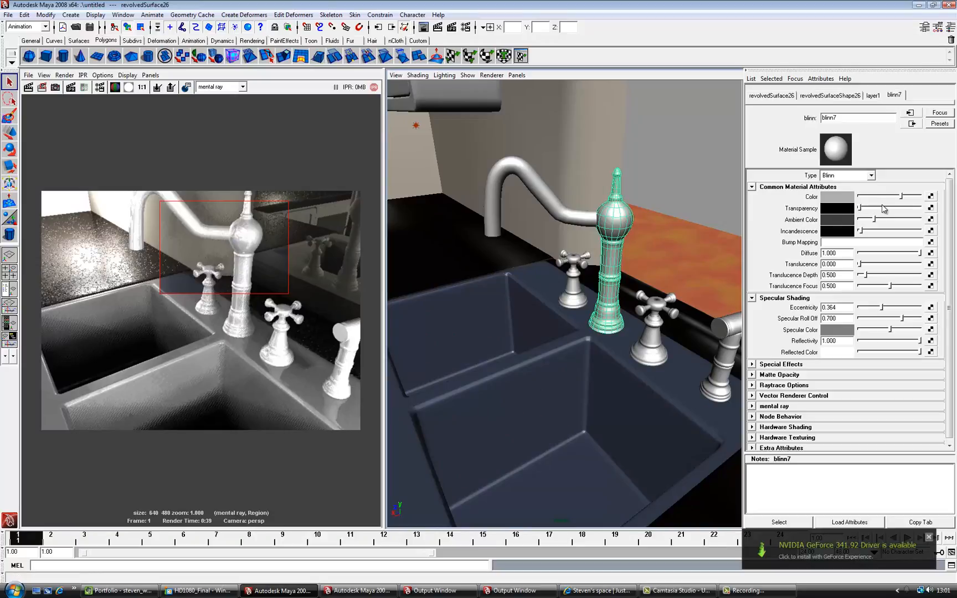
left_click(846, 200)
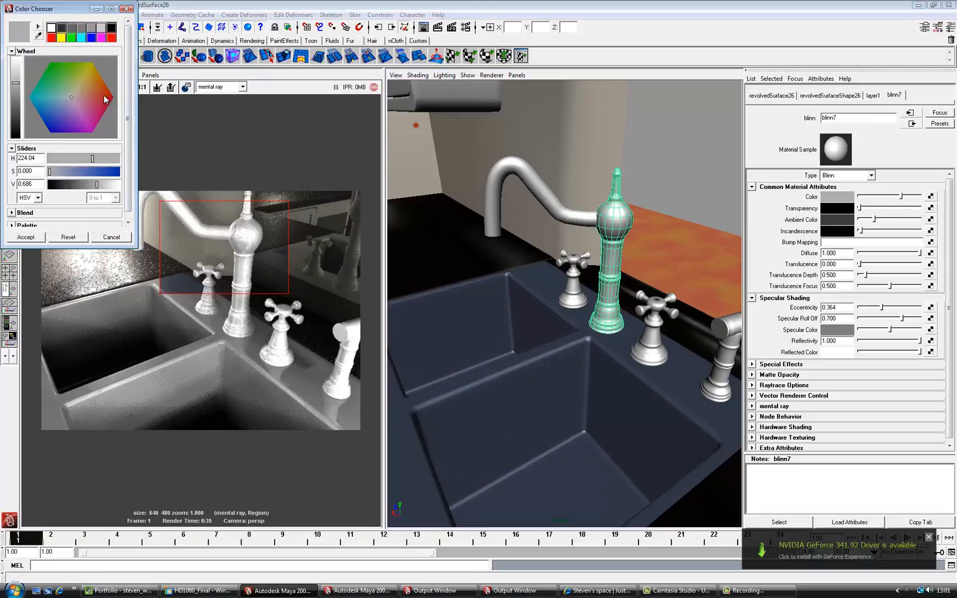
left_click(66, 104)
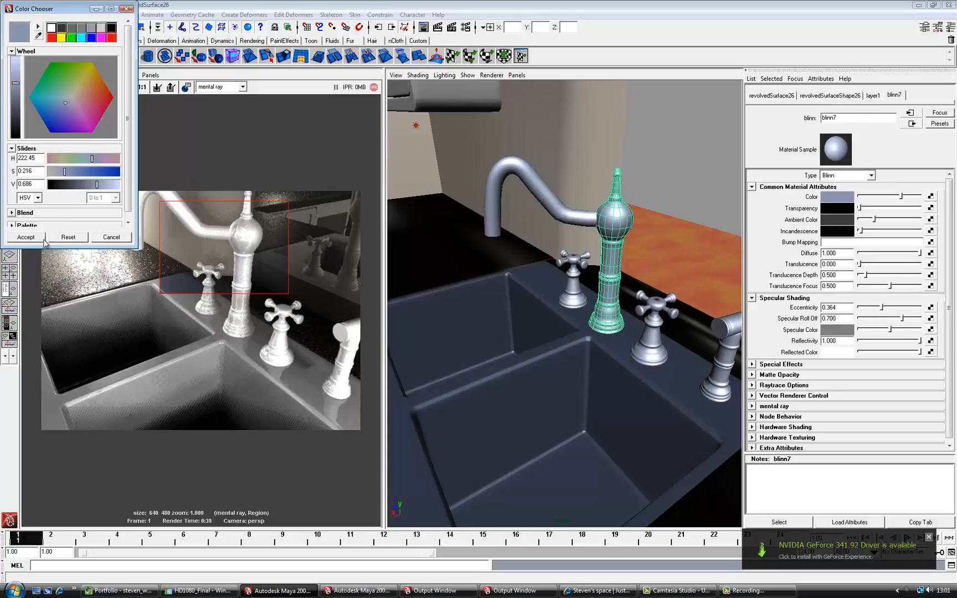
left_click(26, 237)
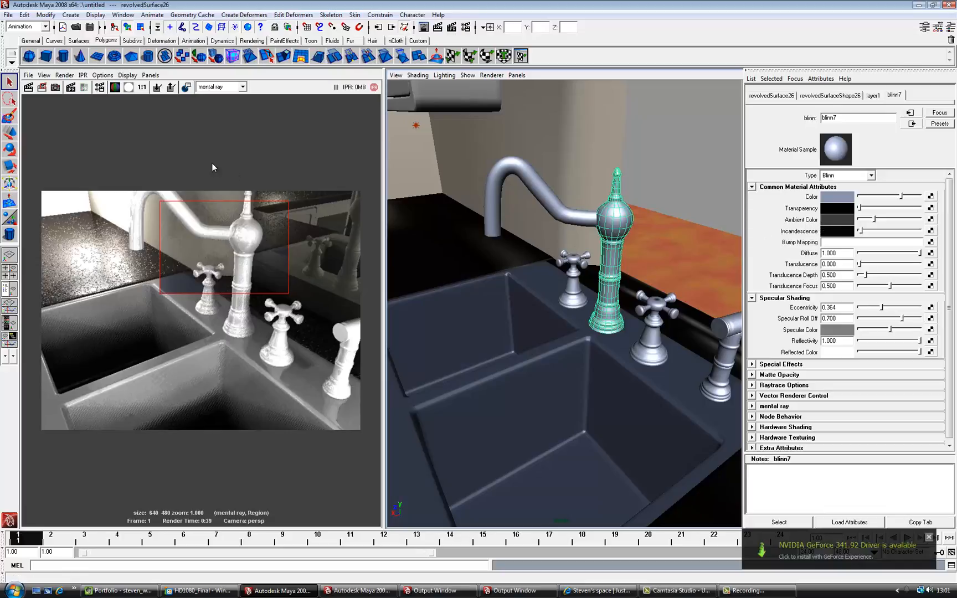
left_click(42, 90)
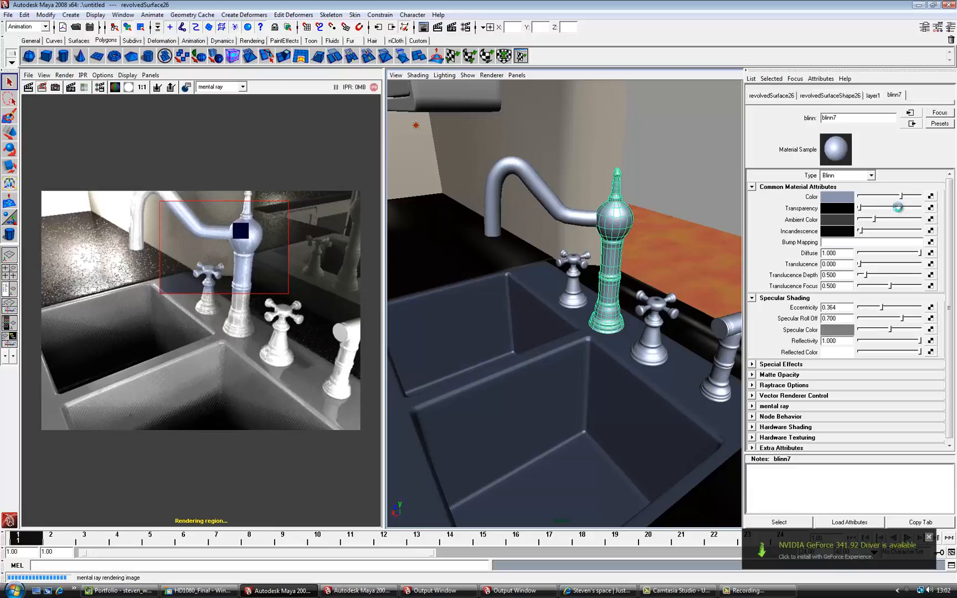
- Darken the tap's blinn7 colour to a deep blue-grey and render a new region across the front cross handle and the spray tap
left_click_drag(902, 197, 874, 203)
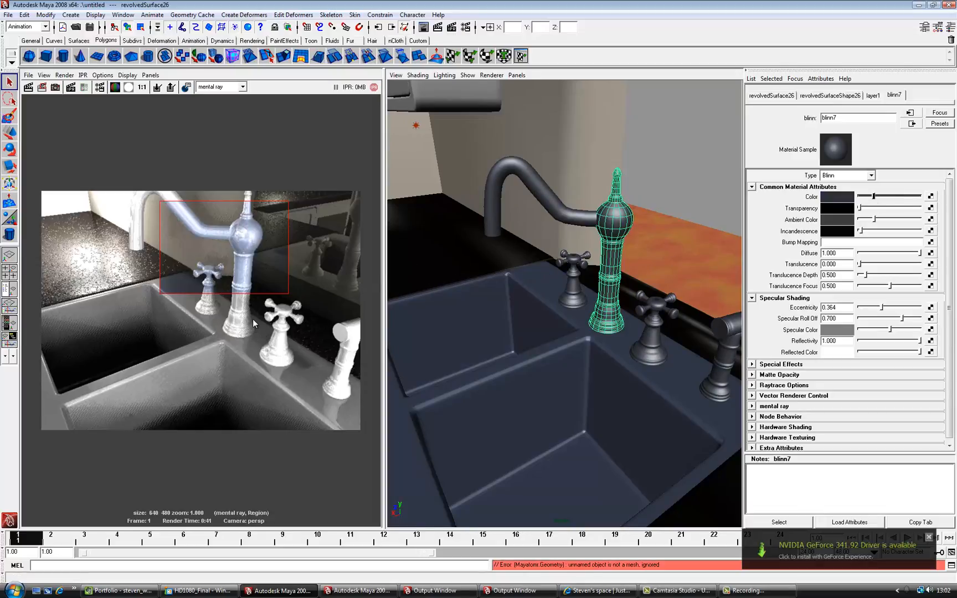
left_click_drag(258, 321, 363, 360)
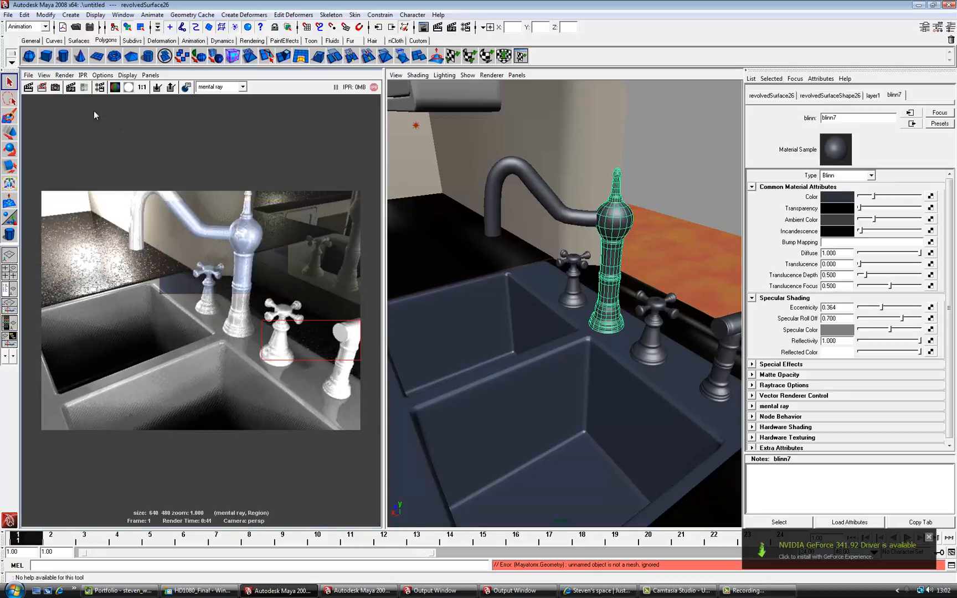
left_click(42, 86)
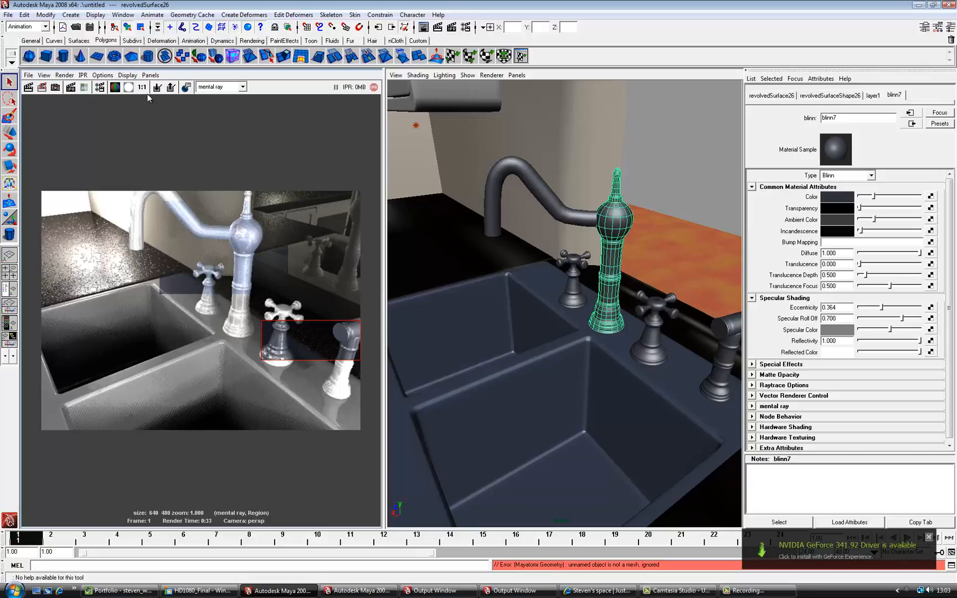
- In the mental ray Render Settings, set the sampling mode to Fixed Sampling and the primary renderer to Scanline
left_click(99, 87)
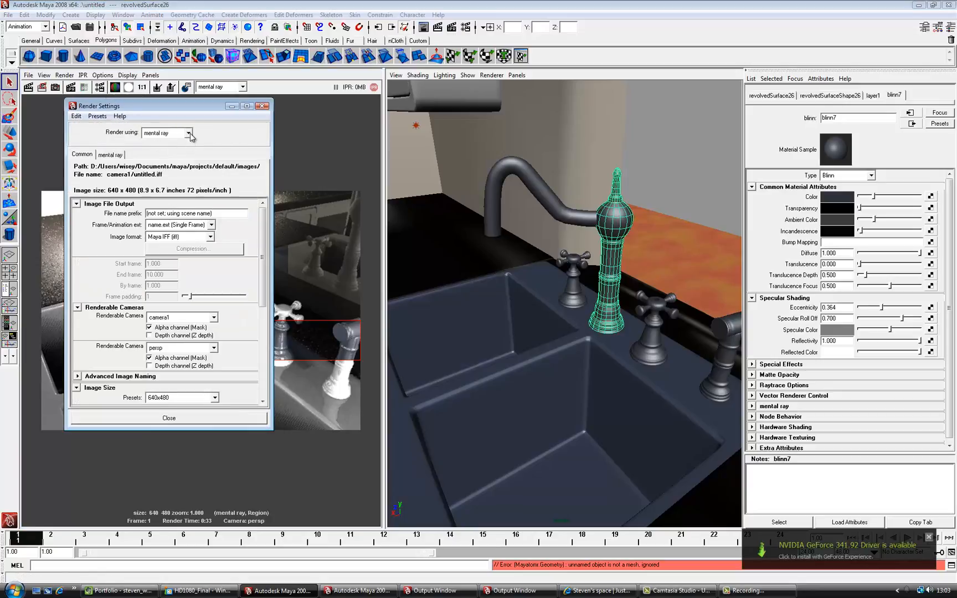
left_click(110, 155)
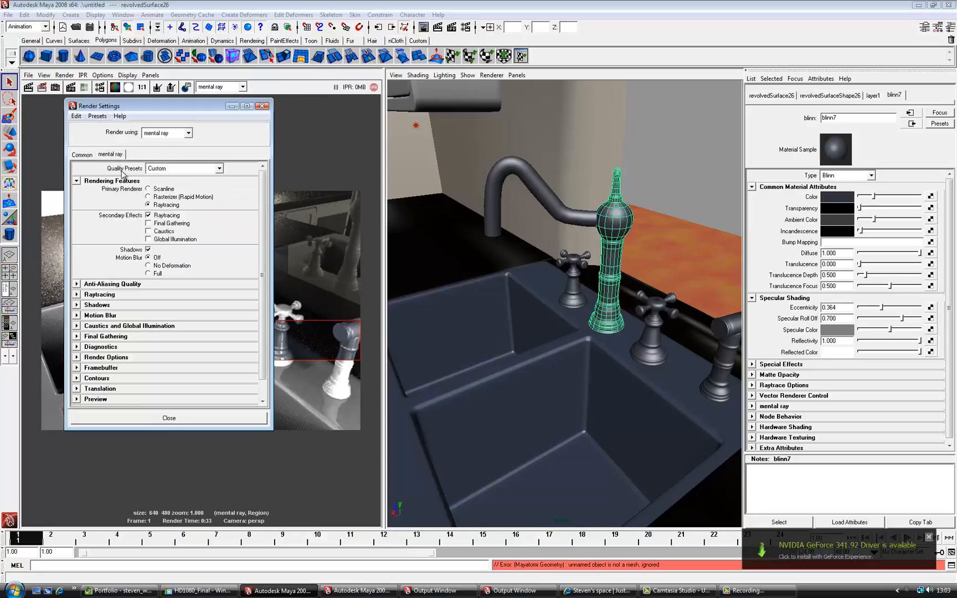
left_click(76, 284)
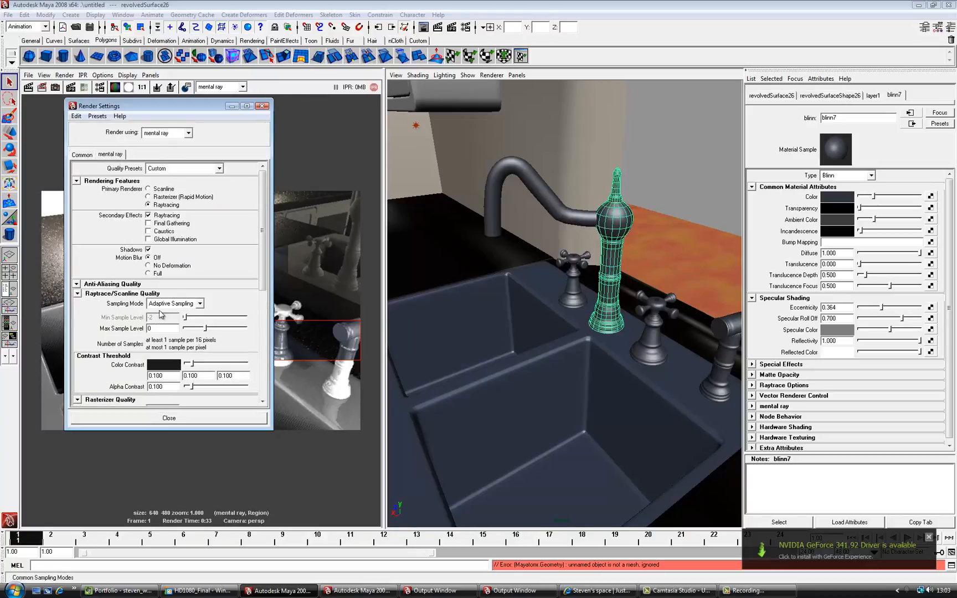
left_click(199, 304)
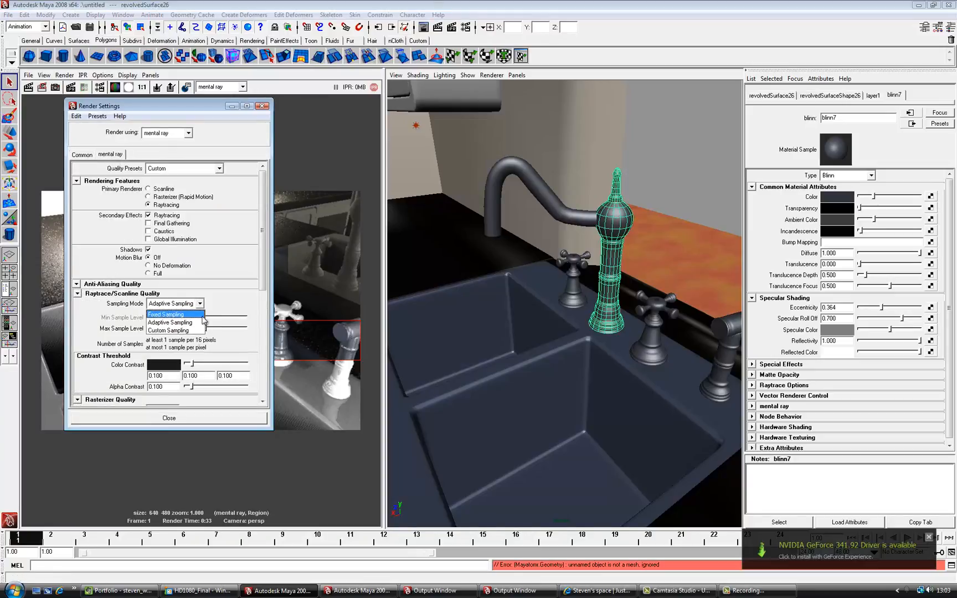
left_click(199, 315)
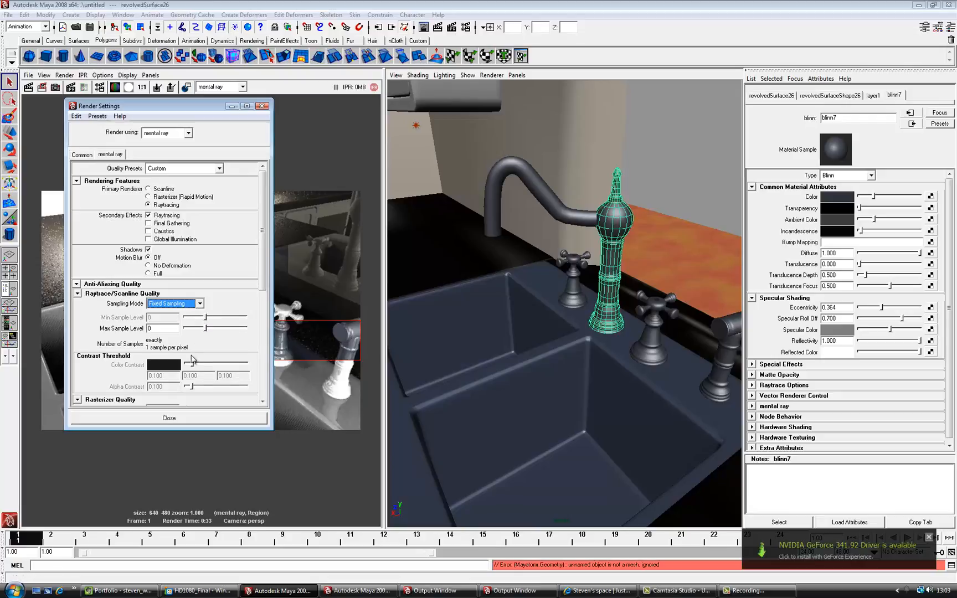
left_click(199, 304)
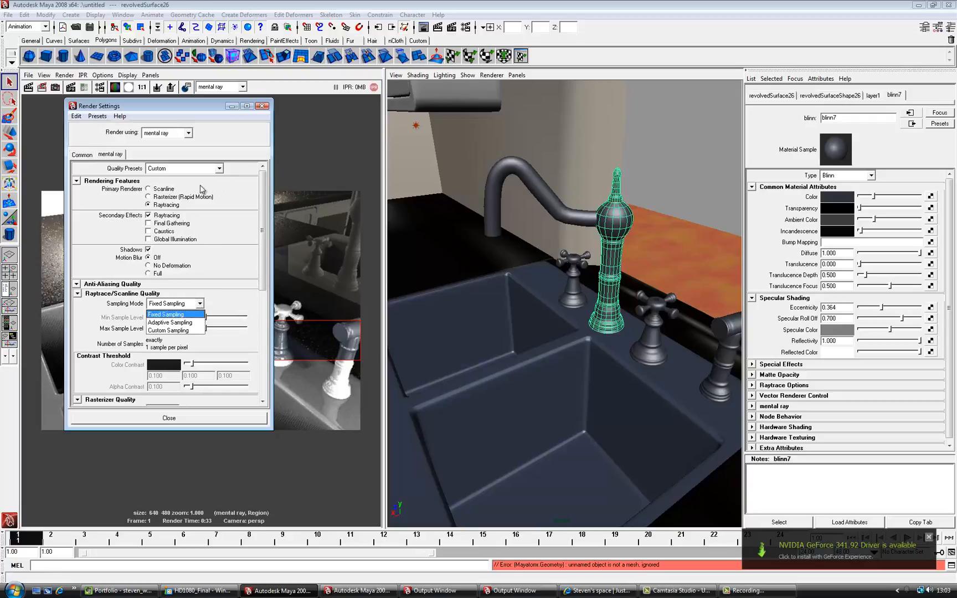
left_click(168, 190)
left_click(170, 190)
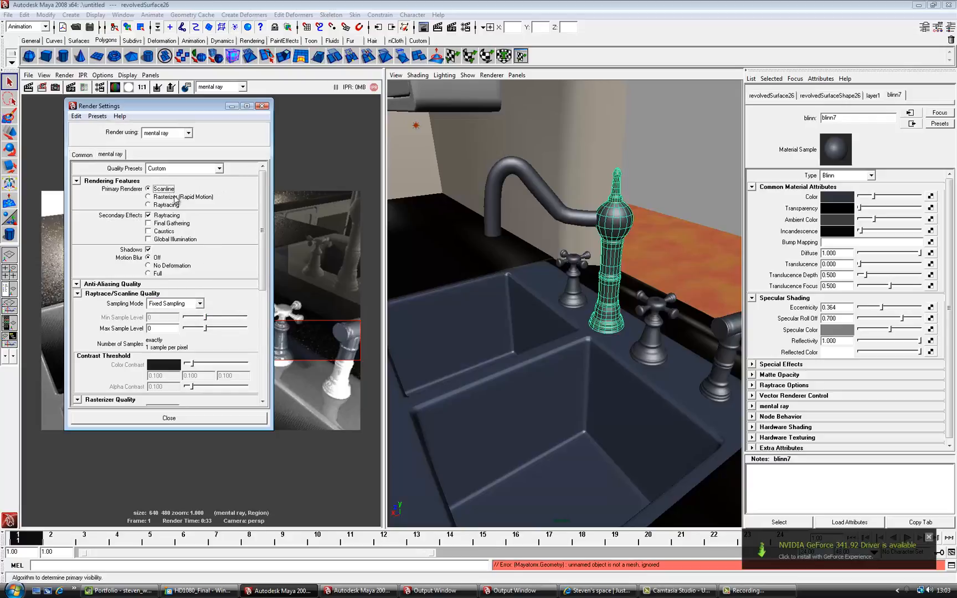
left_click(199, 304)
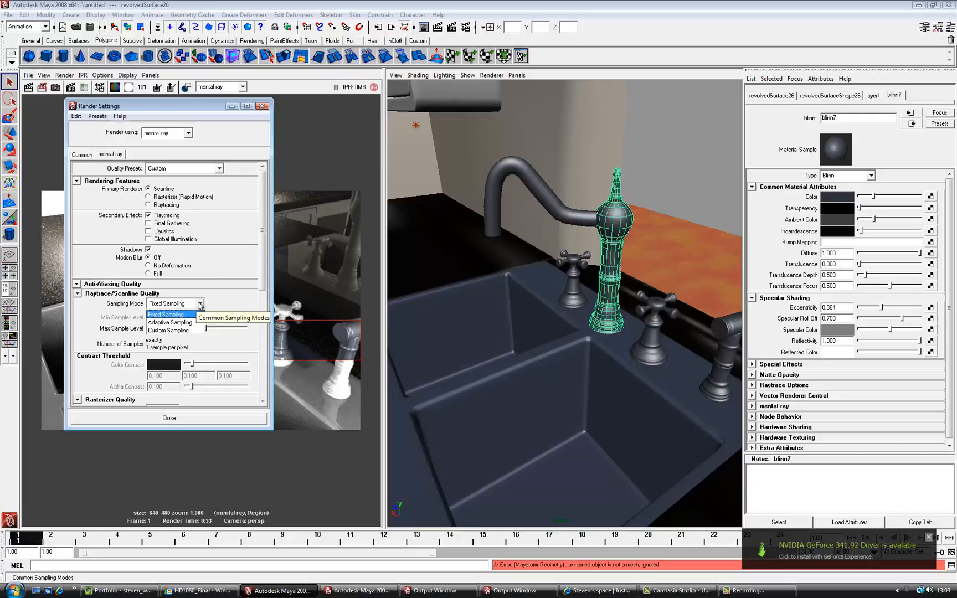
left_click(200, 304)
- Apply the Production quality preset for mental ray and set its sampling mode to Fixed Sampling
left_click(220, 168)
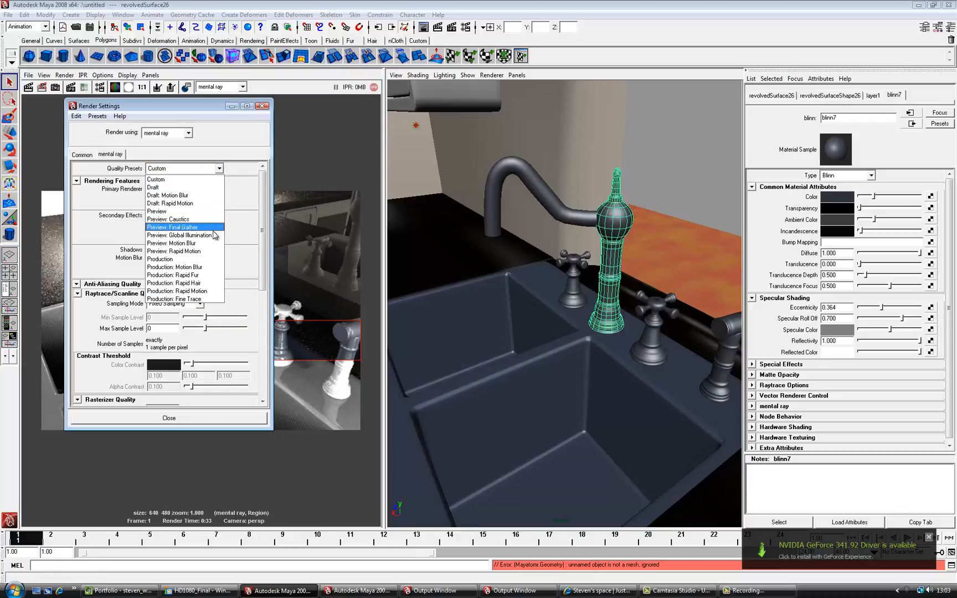
left_click(215, 259)
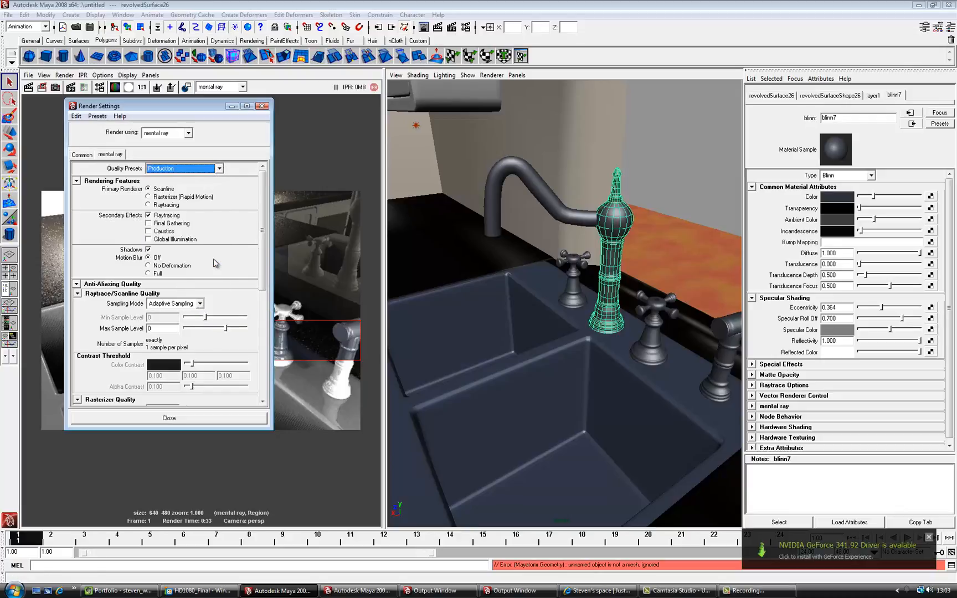
left_click(199, 304)
left_click(202, 314)
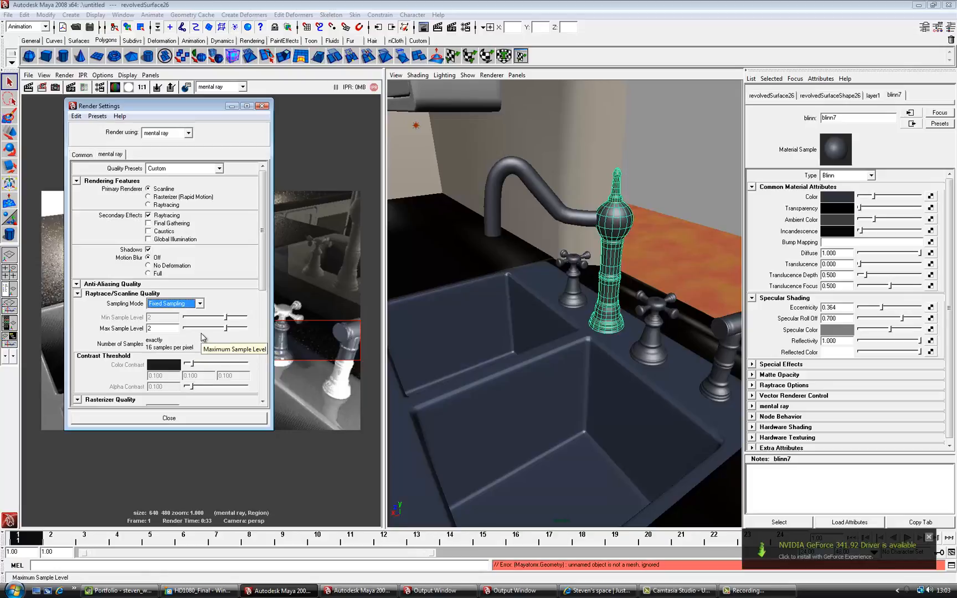
left_click(82, 155)
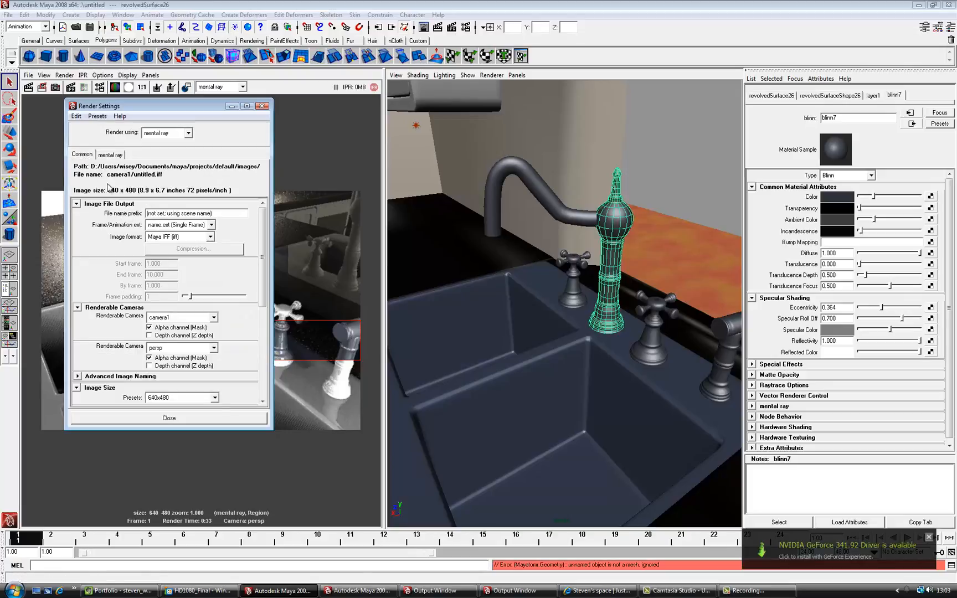
left_click(201, 419)
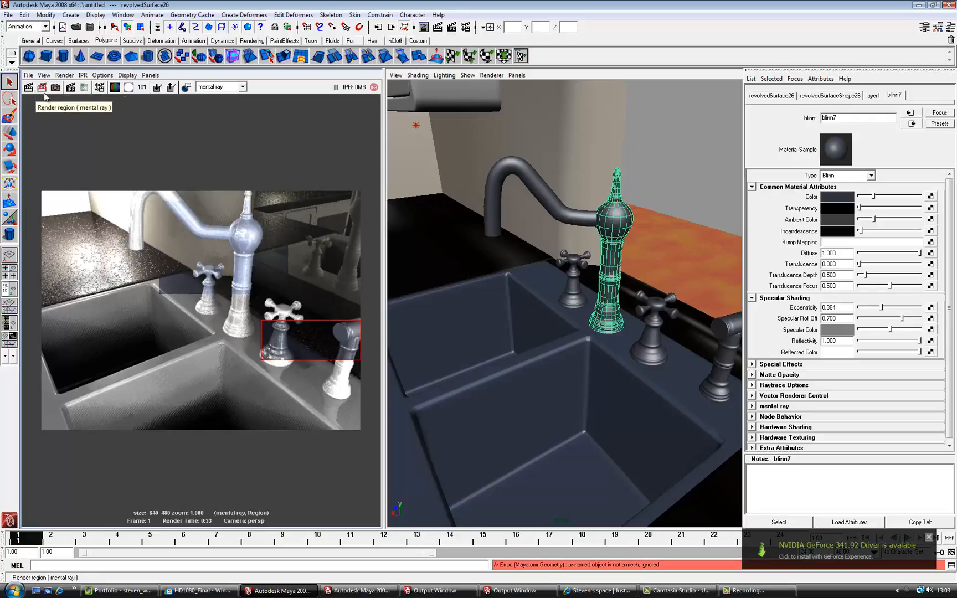
- Set the render image size preset to 320x240 and render the full perspective view of the tap and sink
left_click(100, 88)
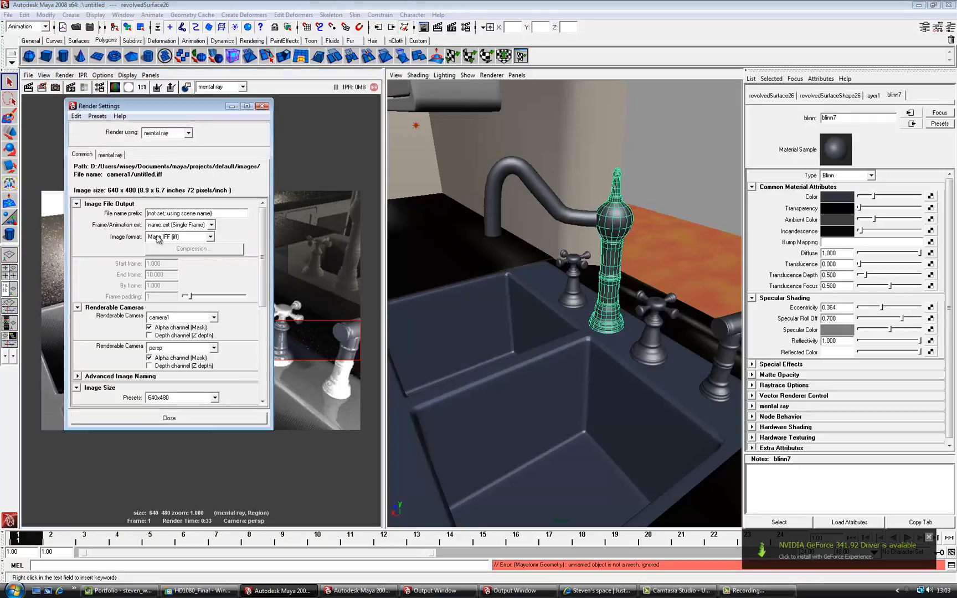
scroll(189, 371, "down", 1)
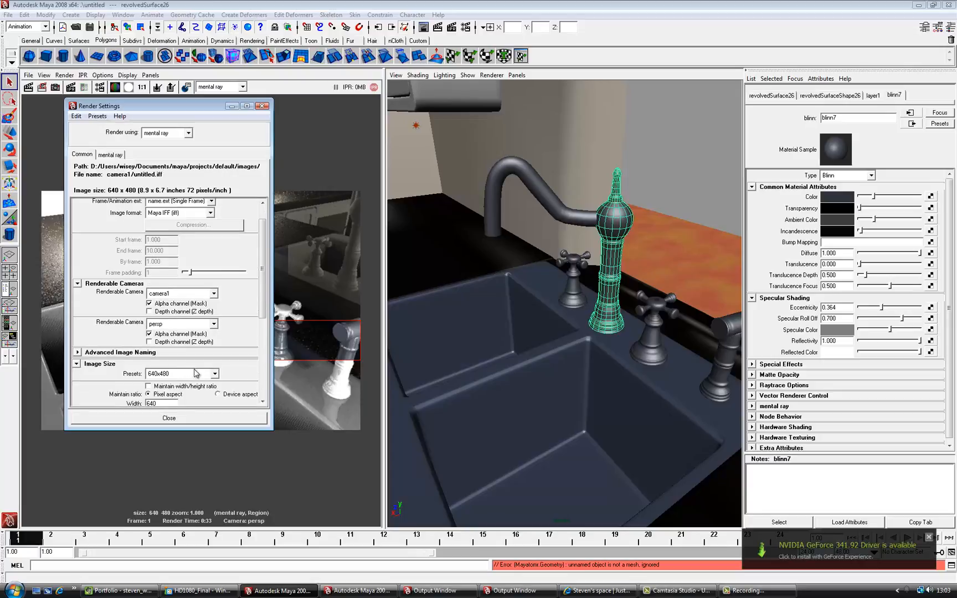
left_click(213, 375)
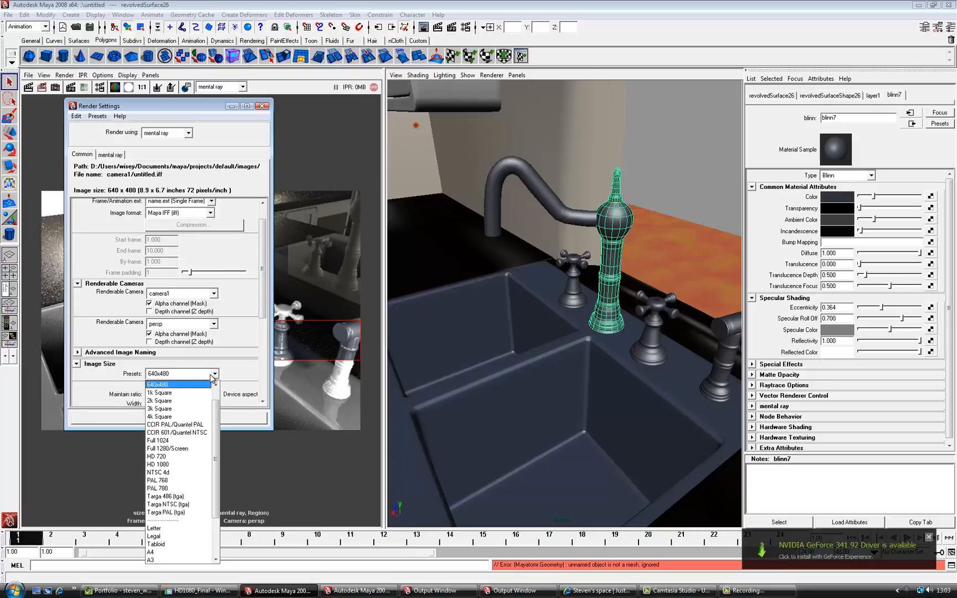
scroll(189, 399, "up", 1)
left_click(192, 397)
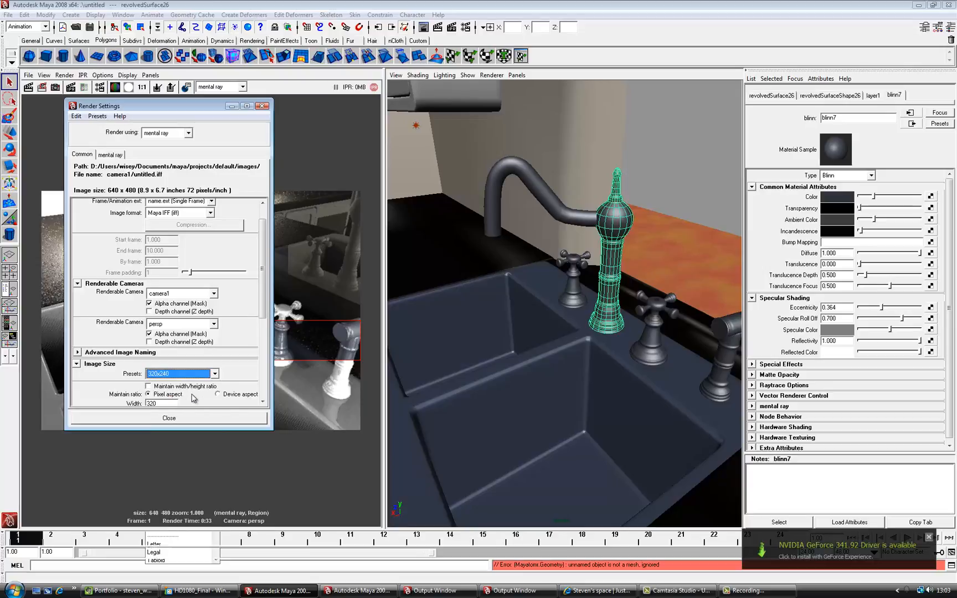
left_click(202, 419)
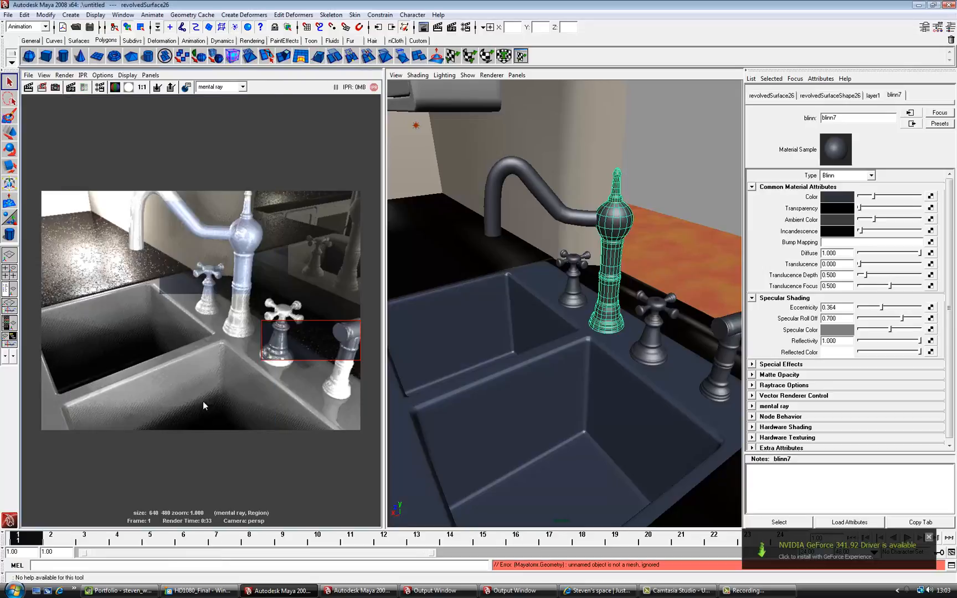
left_click(28, 88)
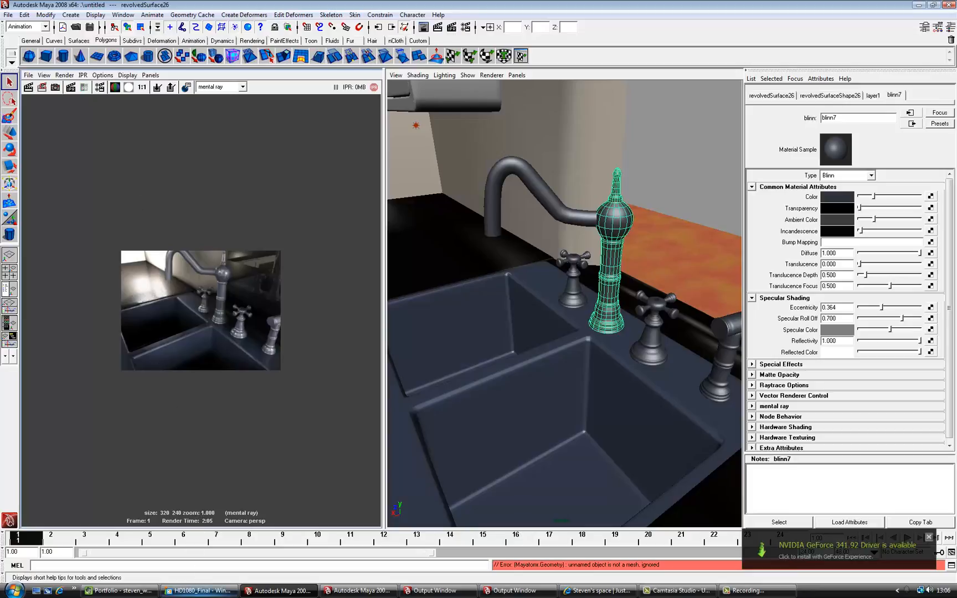
- Switch to Windows Photo Gallery to examine the HD1080_Final kitchen render
left_click(205, 591)
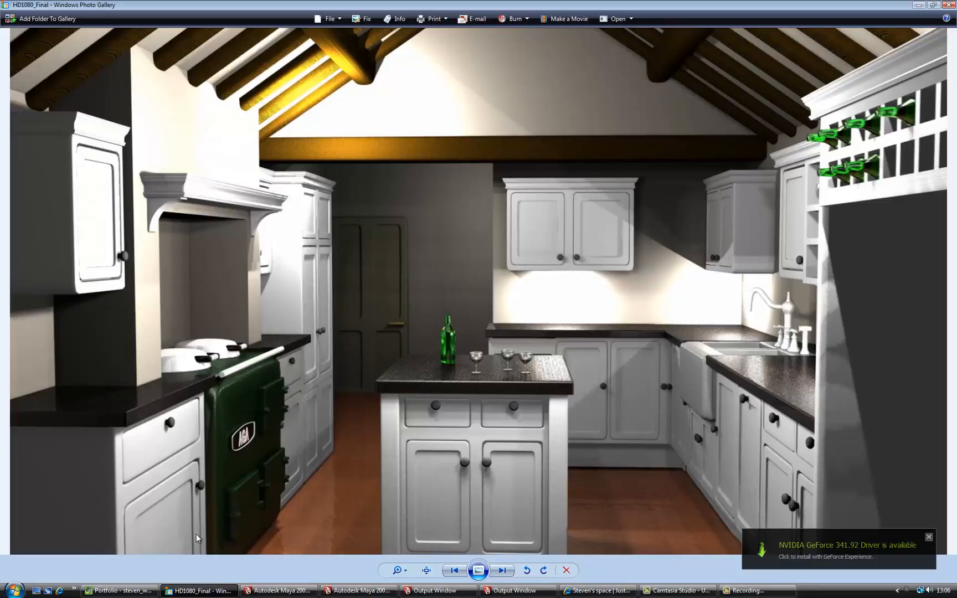